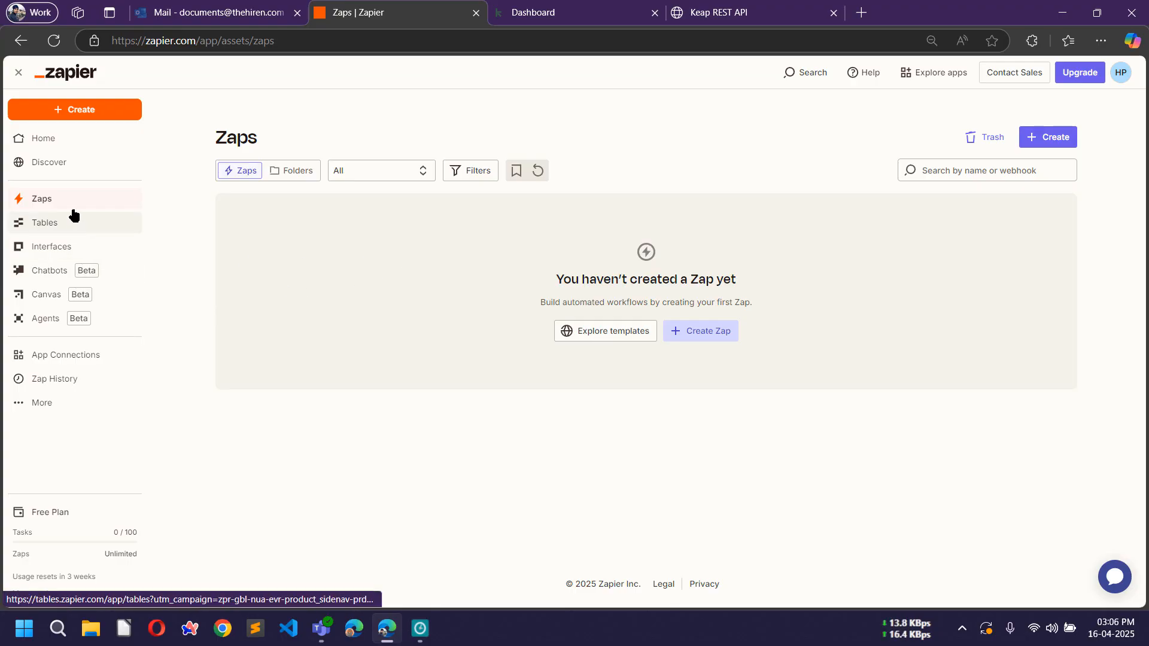
Step: Create a new interface from the simple Form starter in Interfaces and open its page for editing
left_click(66, 249)
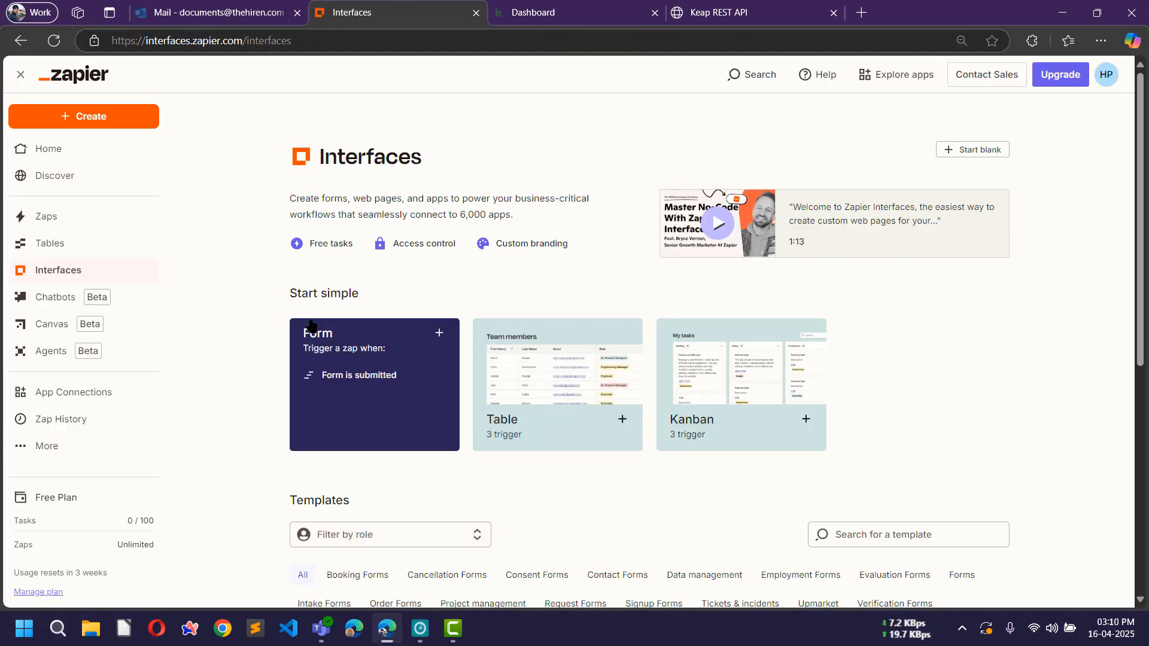
scroll(256, 325, "down", 3)
scroll(257, 329, "down", 2)
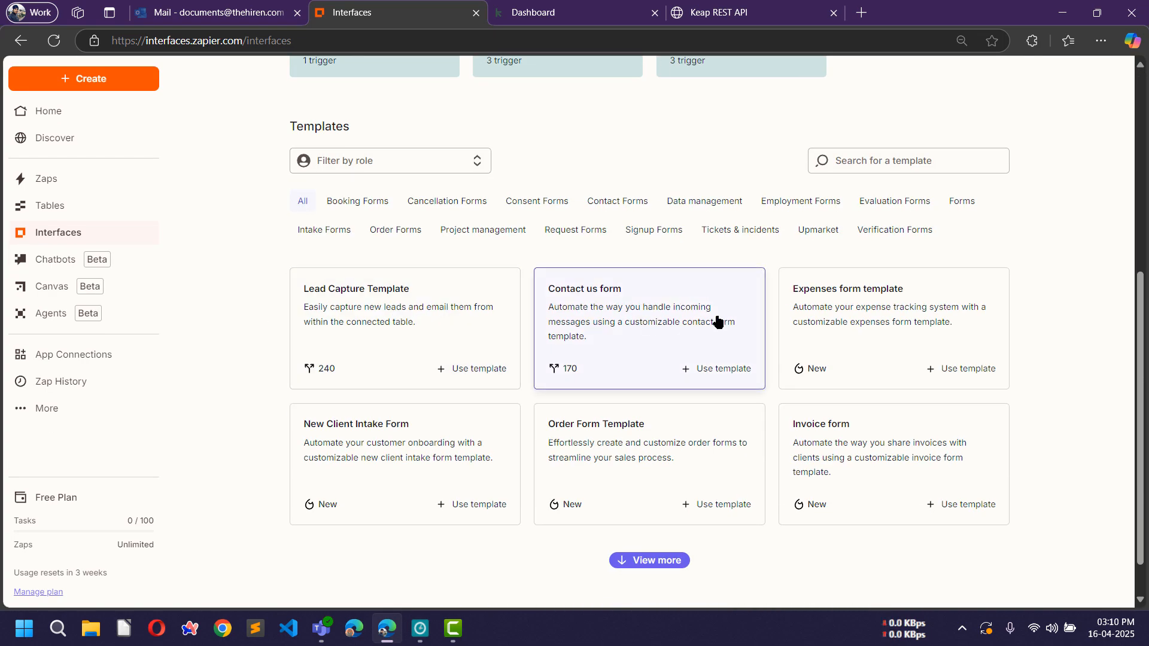
scroll(631, 430, "up", 4)
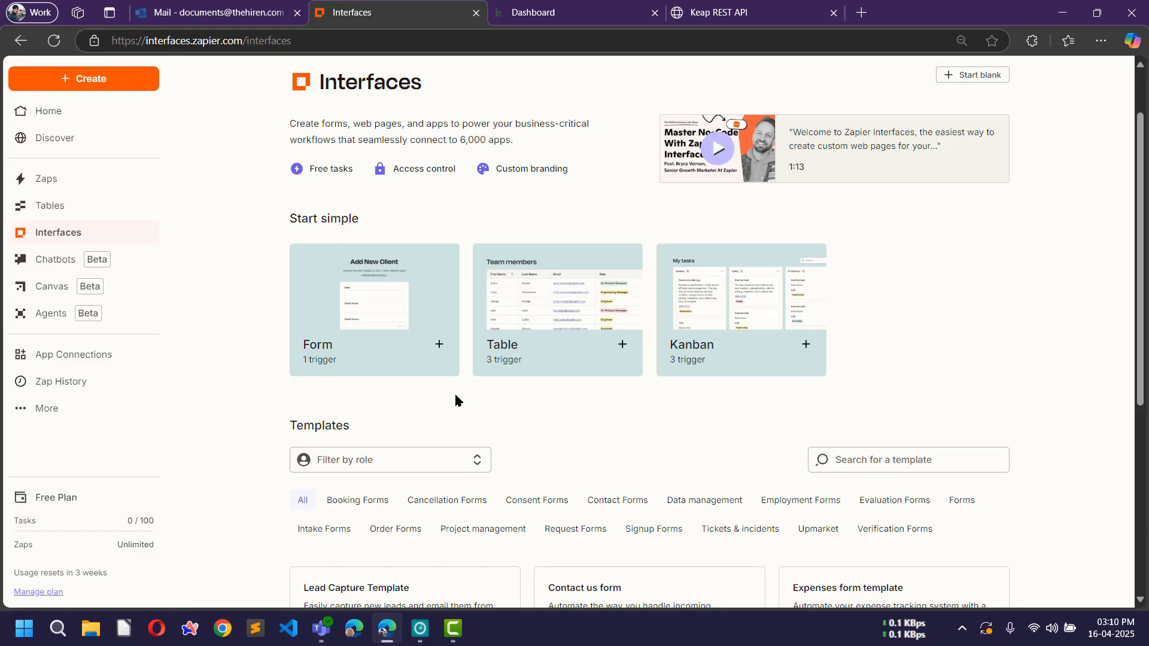
left_click(396, 367)
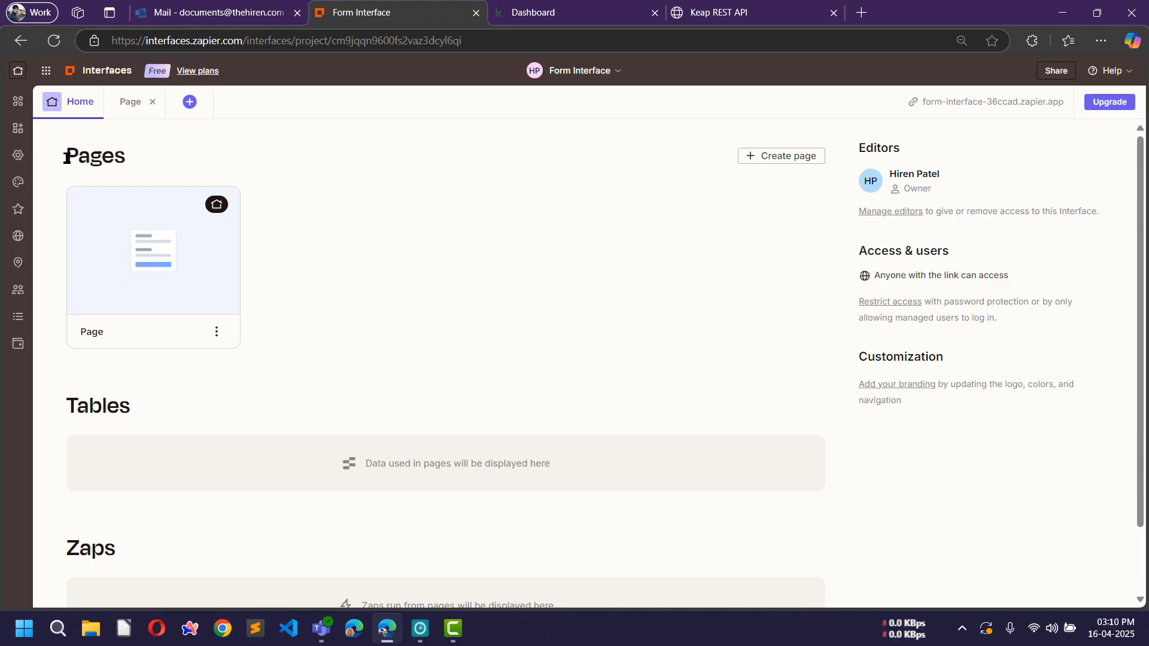
left_click(153, 257)
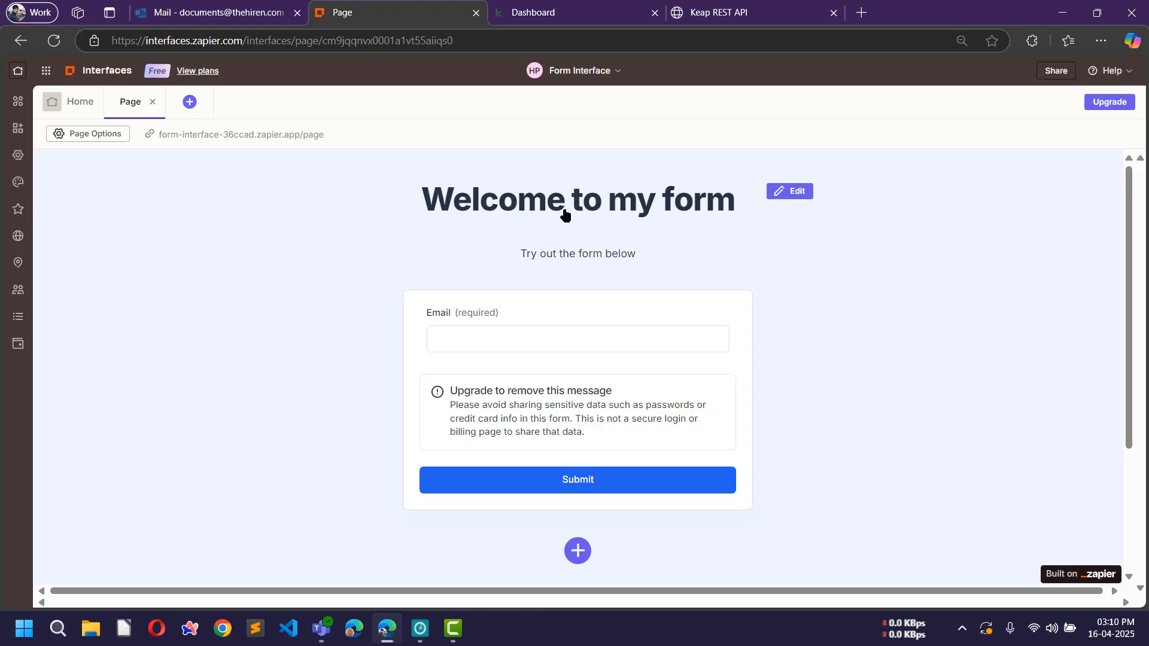
Step: Remove the "Try out the form below" line from the text block above the form
left_click(542, 203)
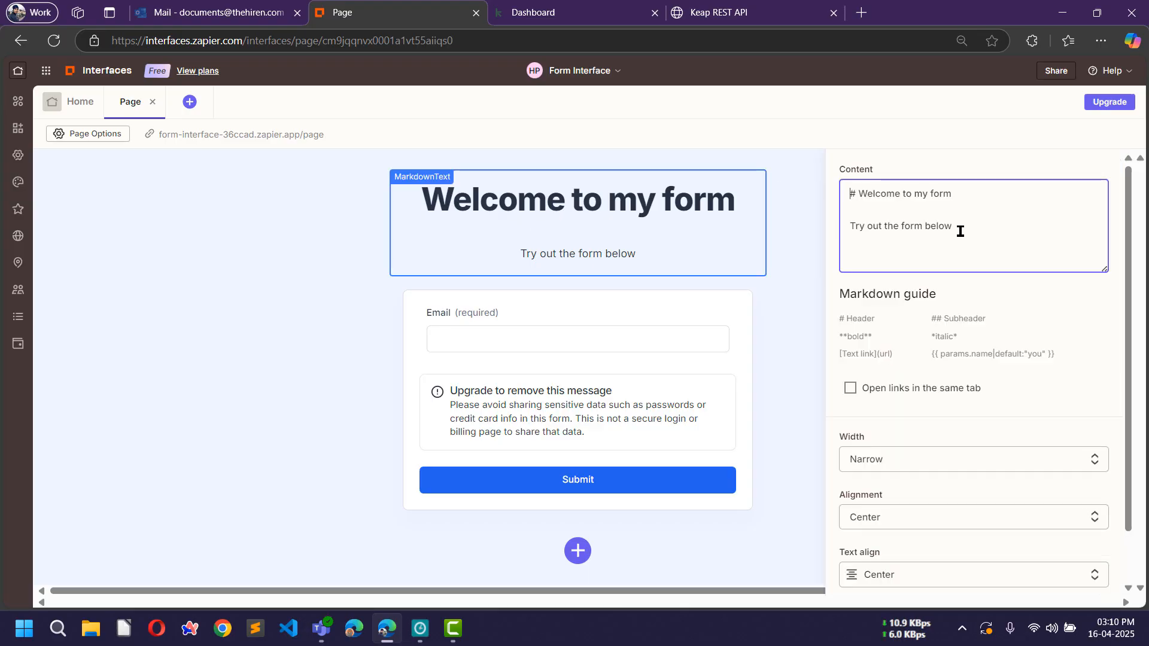
left_click_drag(972, 225, 846, 226)
key("BackSpace")
key("BackSpace")
key("BackSpace")
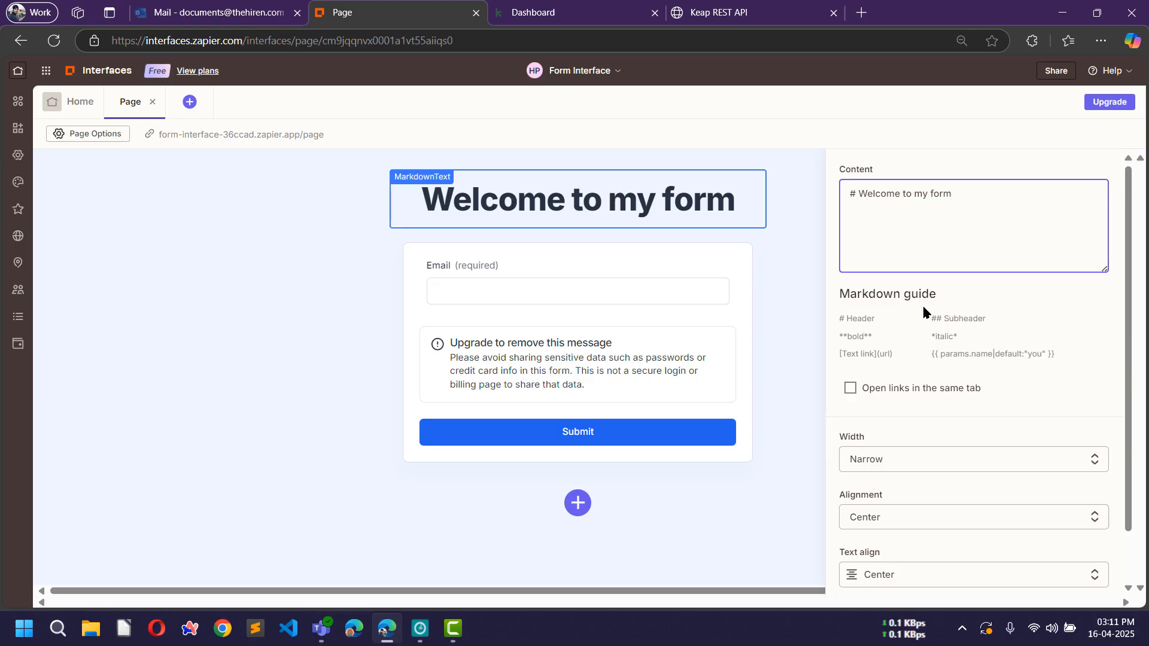
left_click(799, 289)
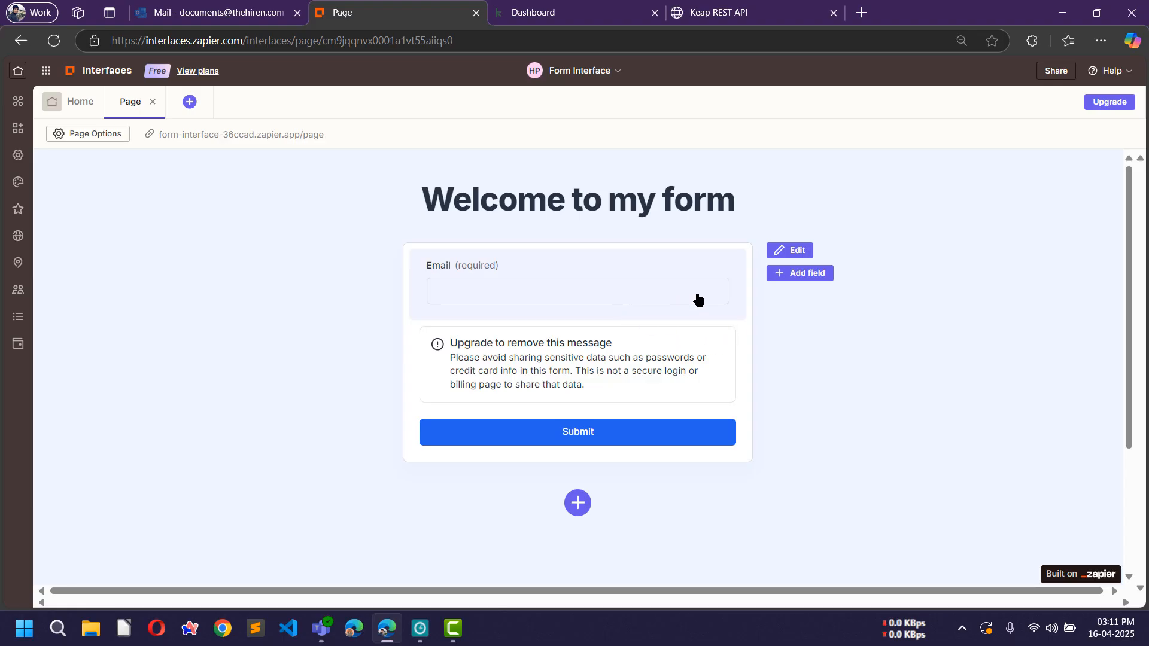
Step: Start a new Short text field in the form and label it "First Name"
left_click(656, 266)
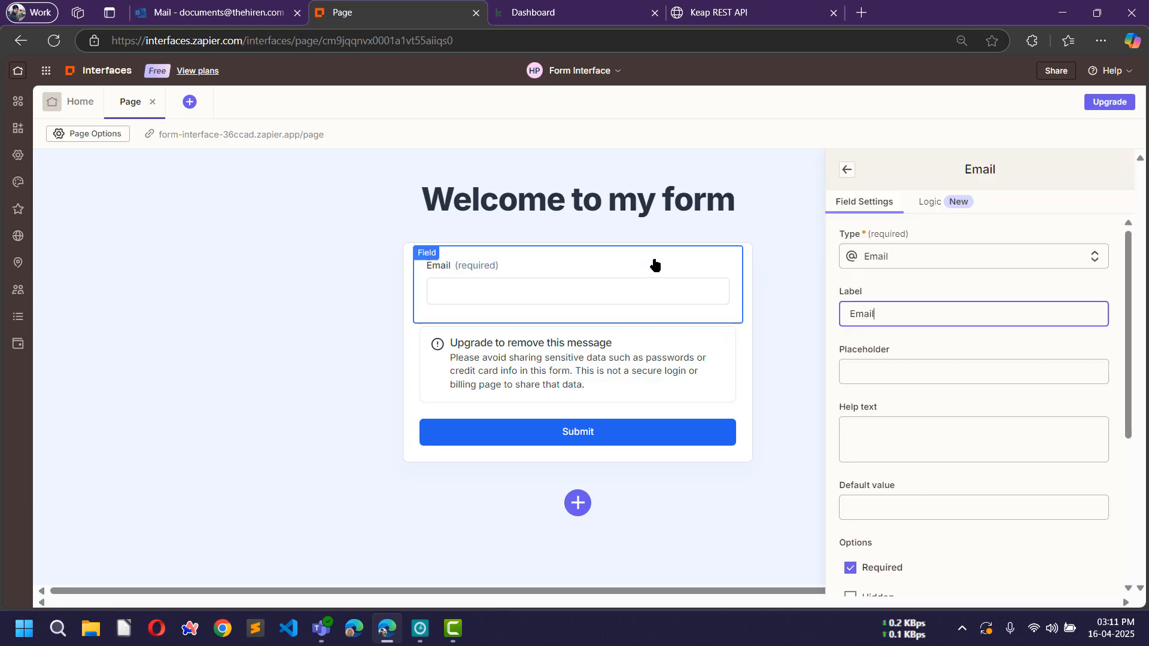
left_click(407, 264)
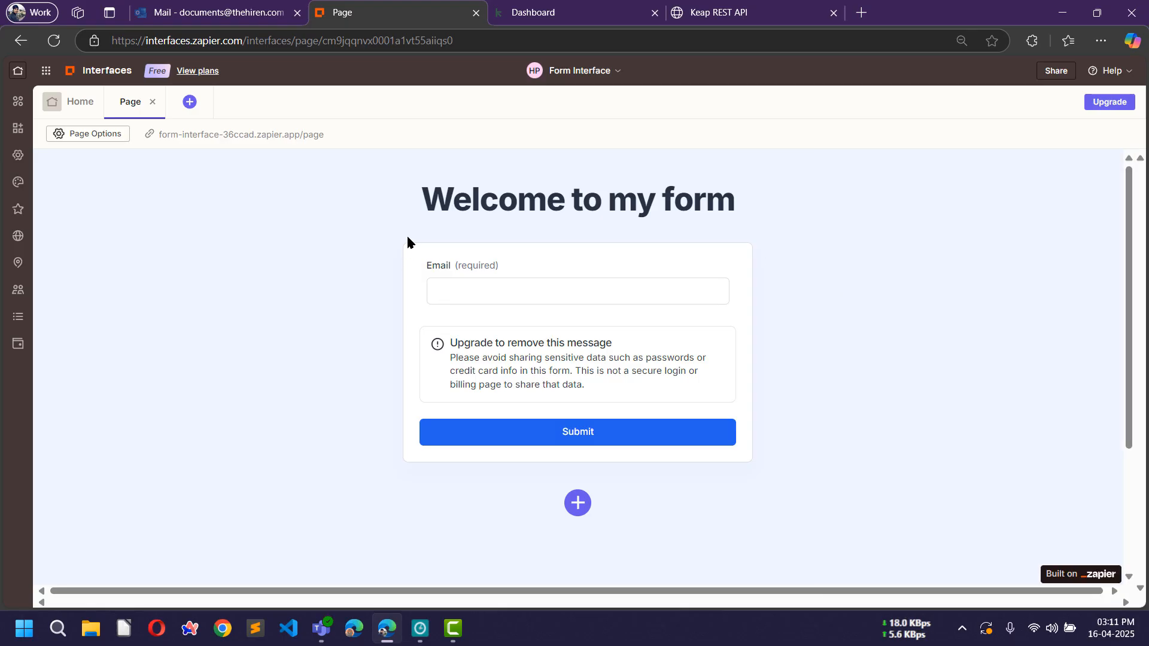
left_click(423, 265)
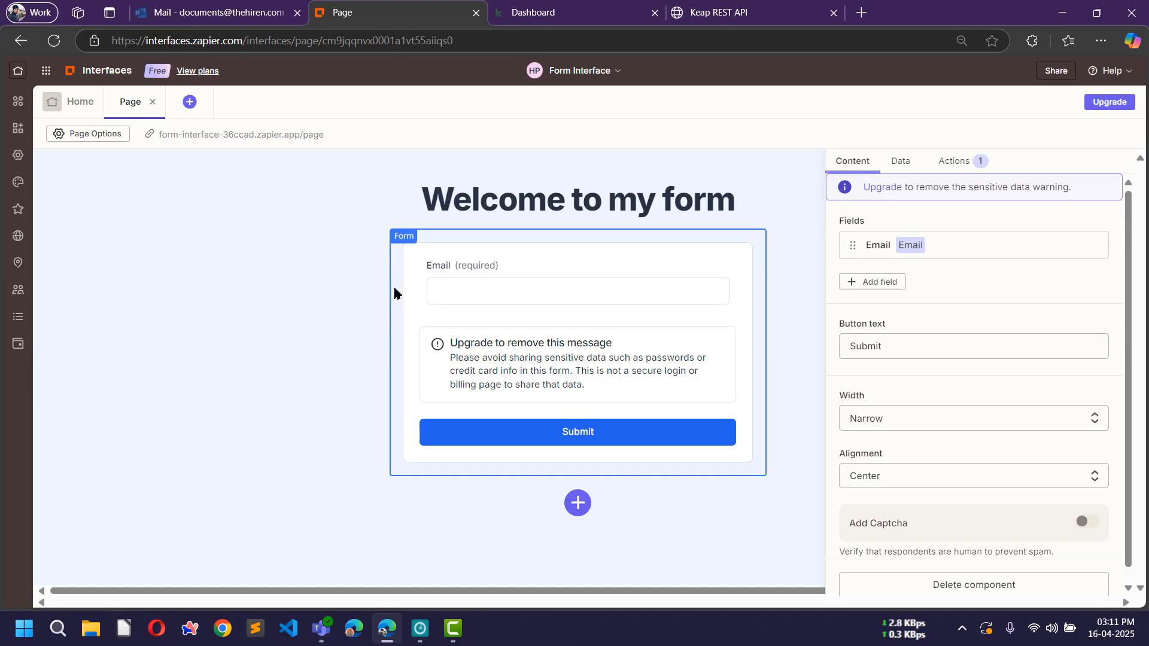
left_click(871, 287)
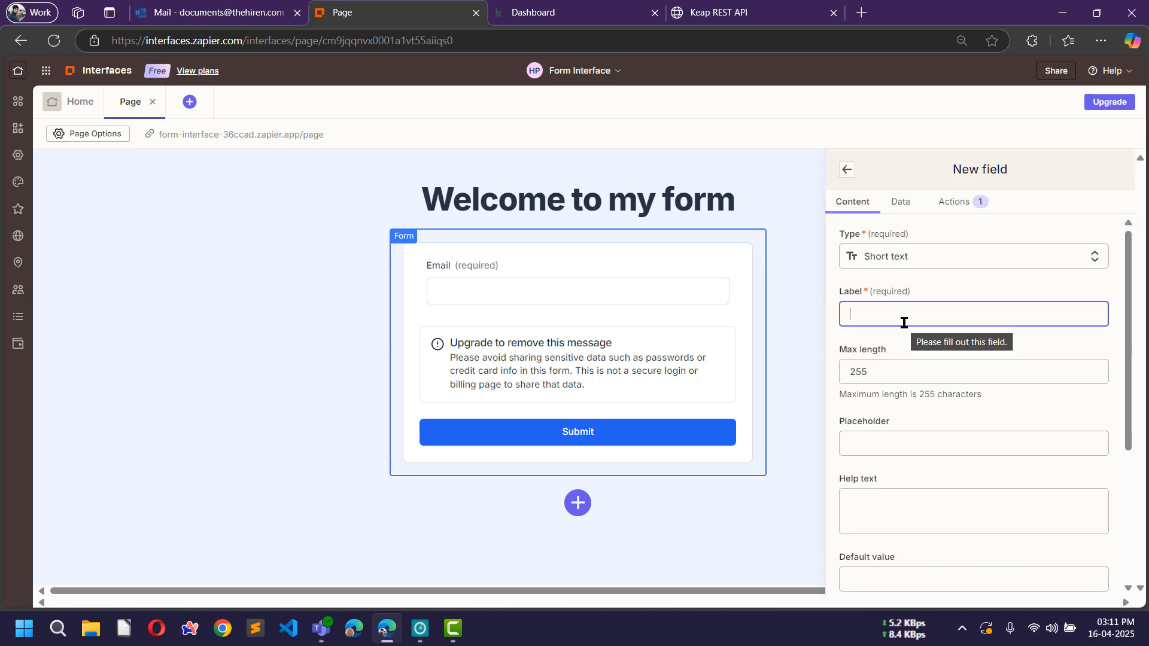
left_click(930, 250)
left_click(927, 257)
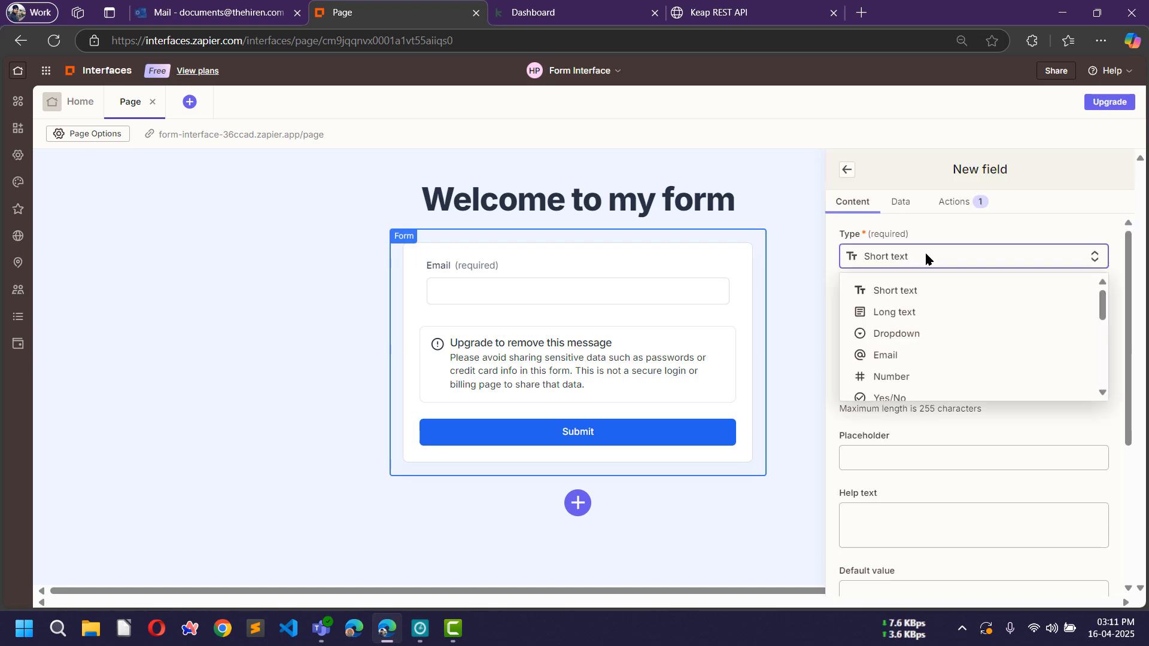
left_click(893, 294)
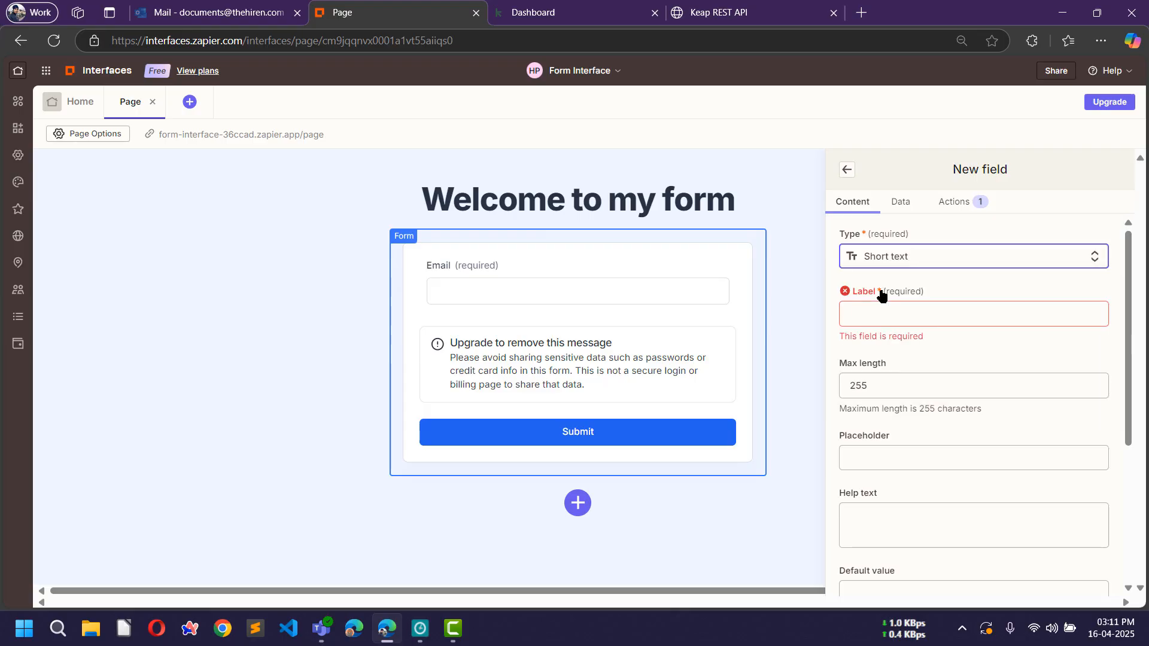
left_click(896, 308)
type("Fi")
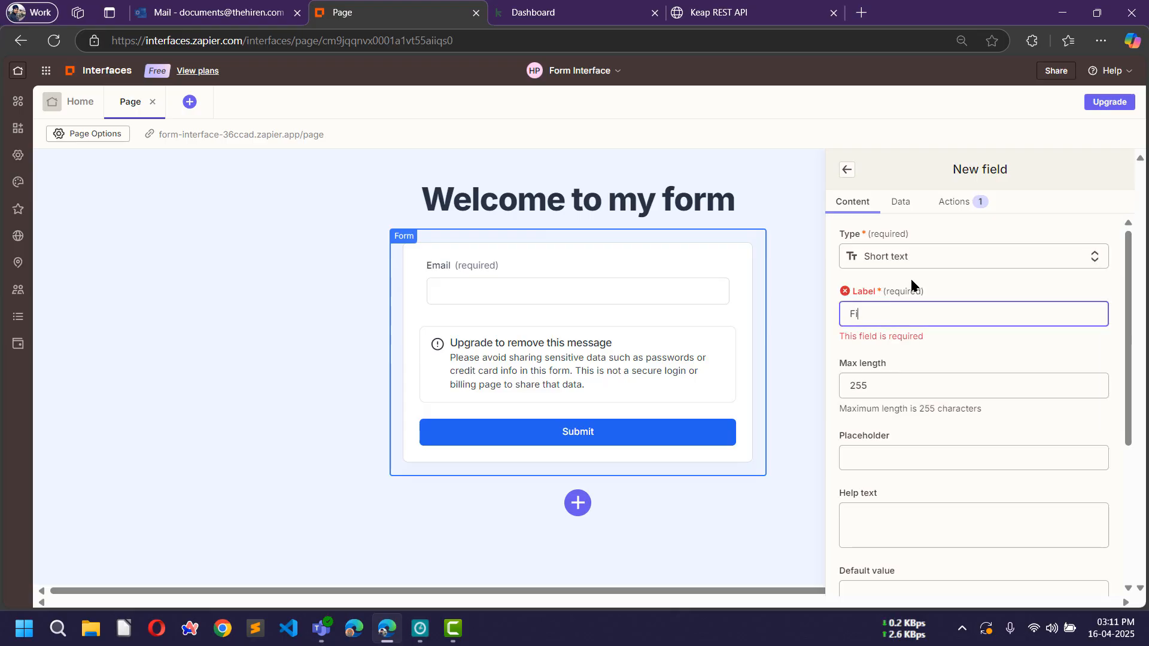
type("rst Name")
Step: Make the First Name field required, insert it into the form and return to the form settings
left_click(896, 458)
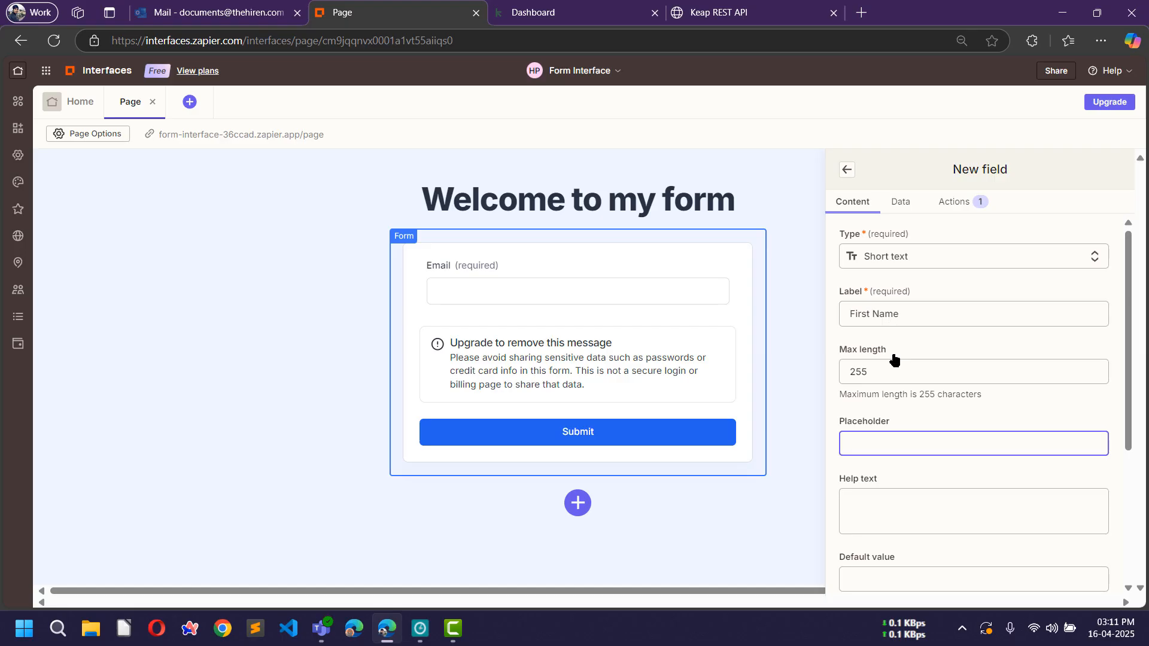
scroll(918, 380, "down", 2)
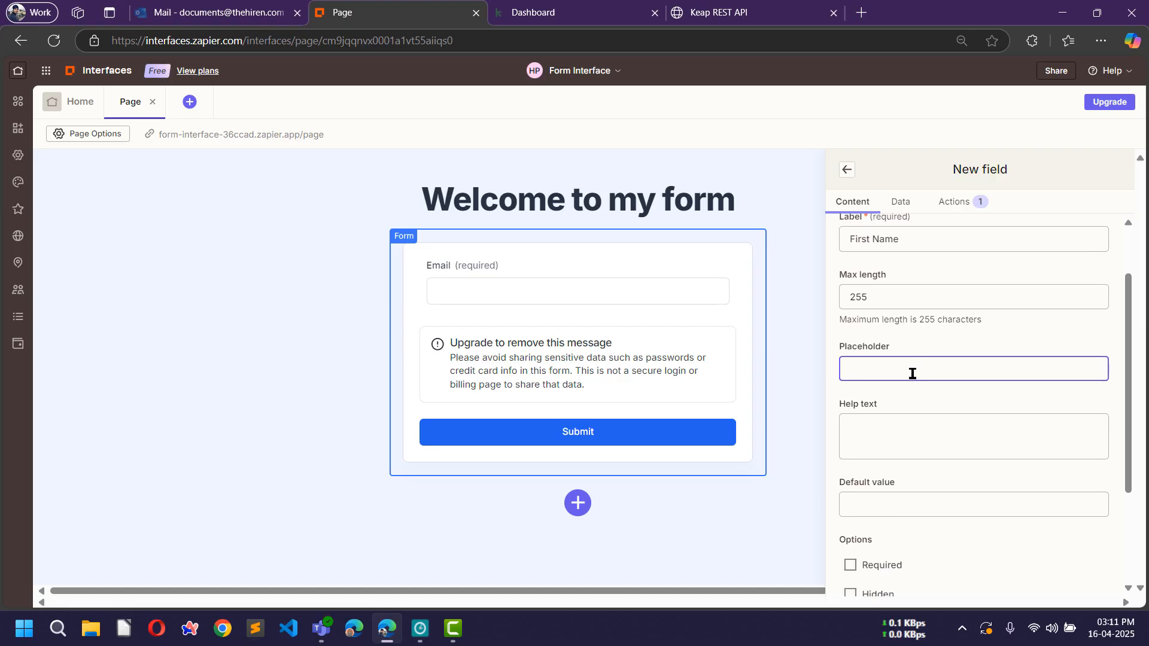
scroll(906, 371, "down", 2)
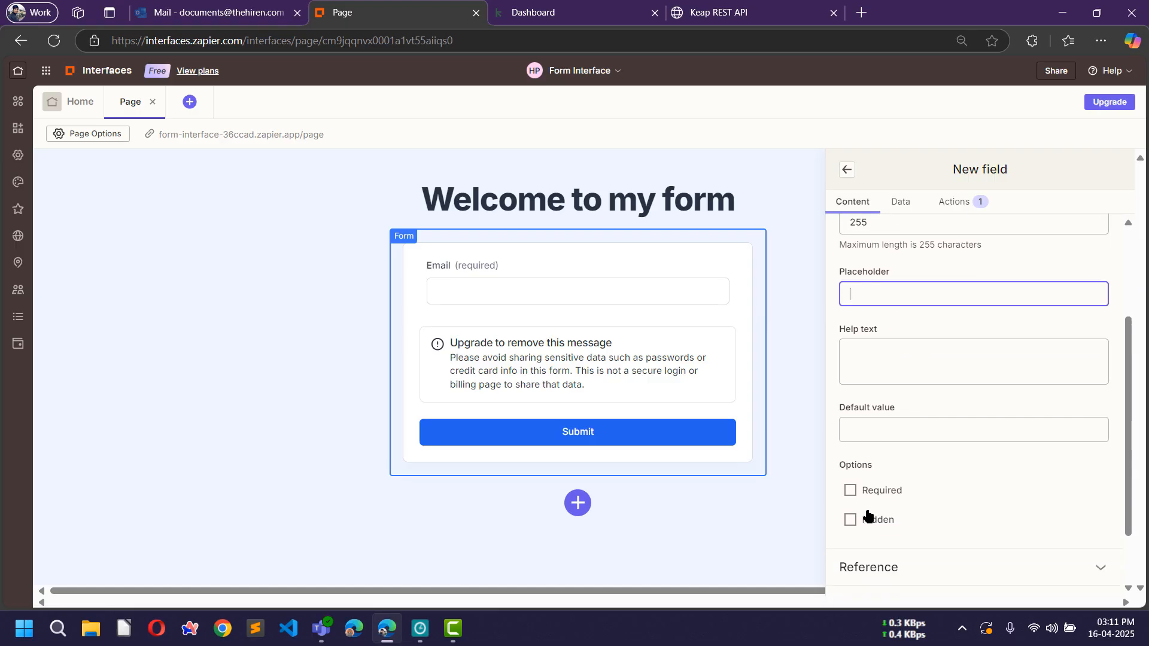
left_click(851, 491)
scroll(954, 475, "down", 2)
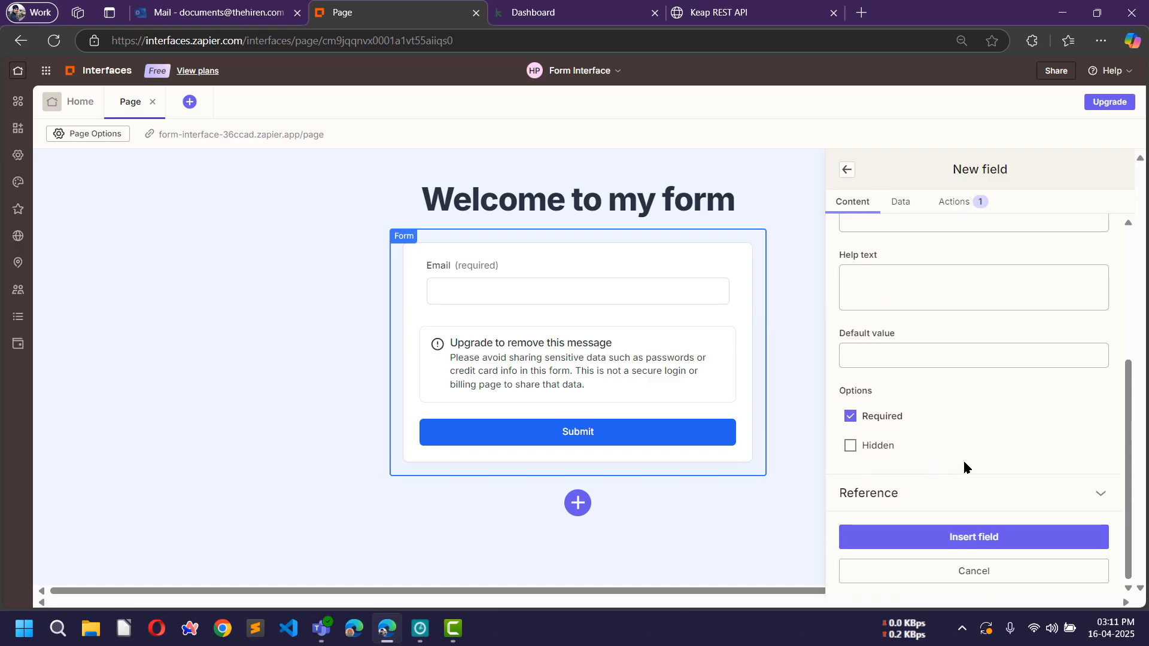
left_click(972, 537)
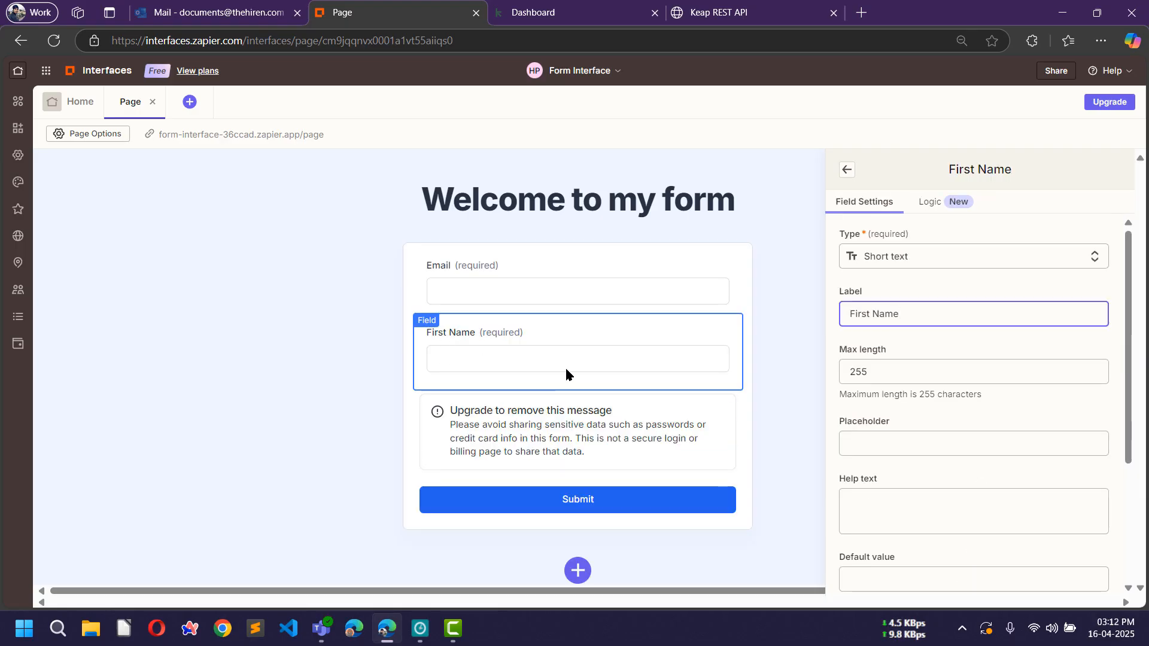
left_click(847, 169)
Step: Insert a required Short text field labelled "Last Name" into the form and return to the form settings
left_click(871, 315)
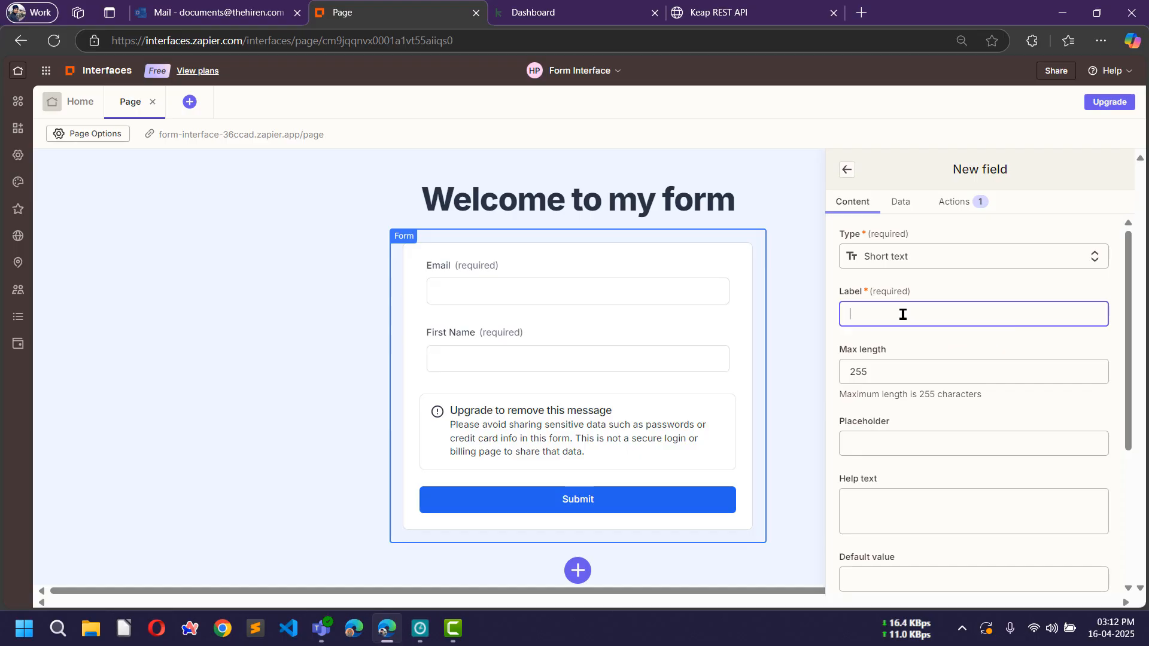
type("Last Name")
scroll(885, 419, "down", 4)
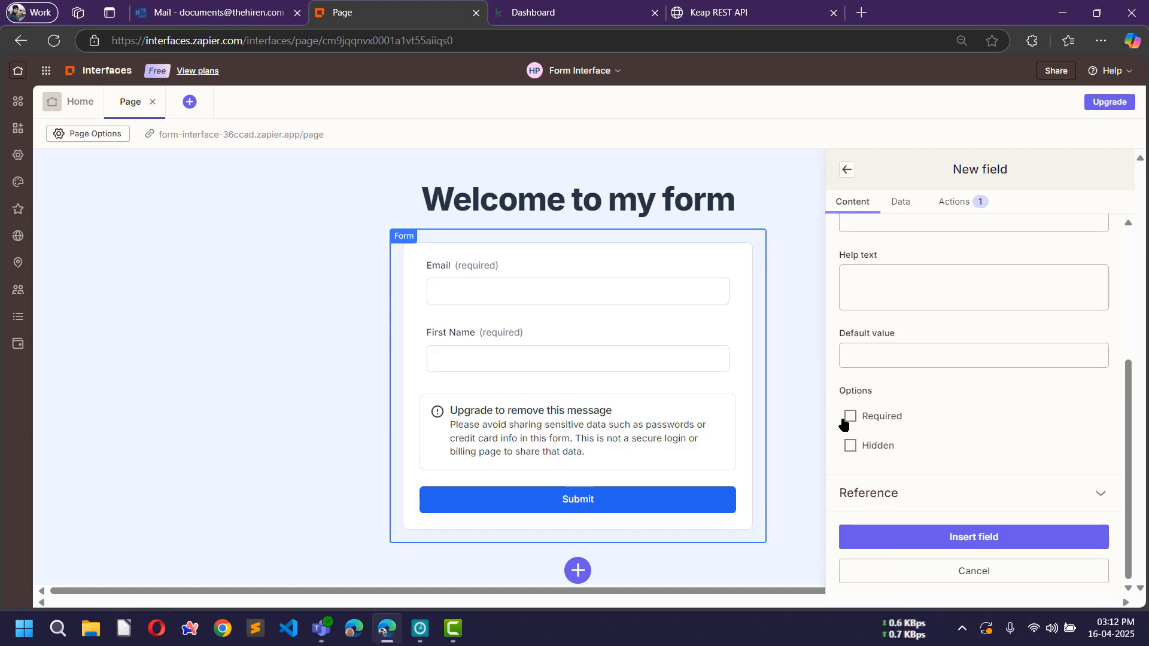
left_click(850, 416)
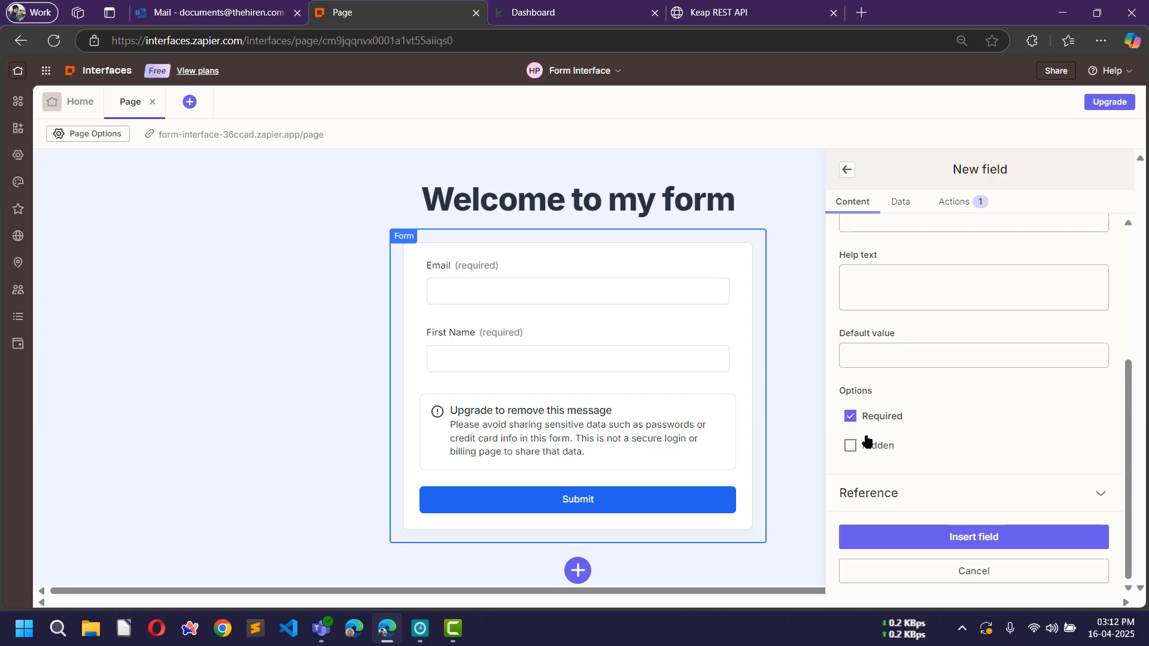
left_click(962, 538)
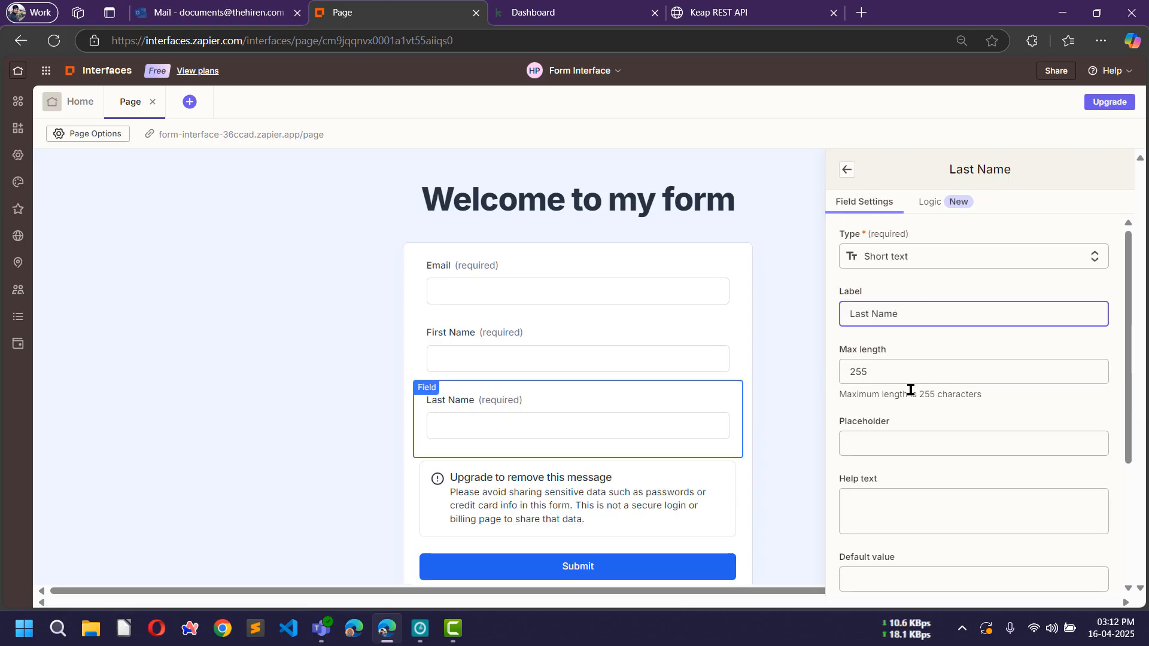
left_click(850, 173)
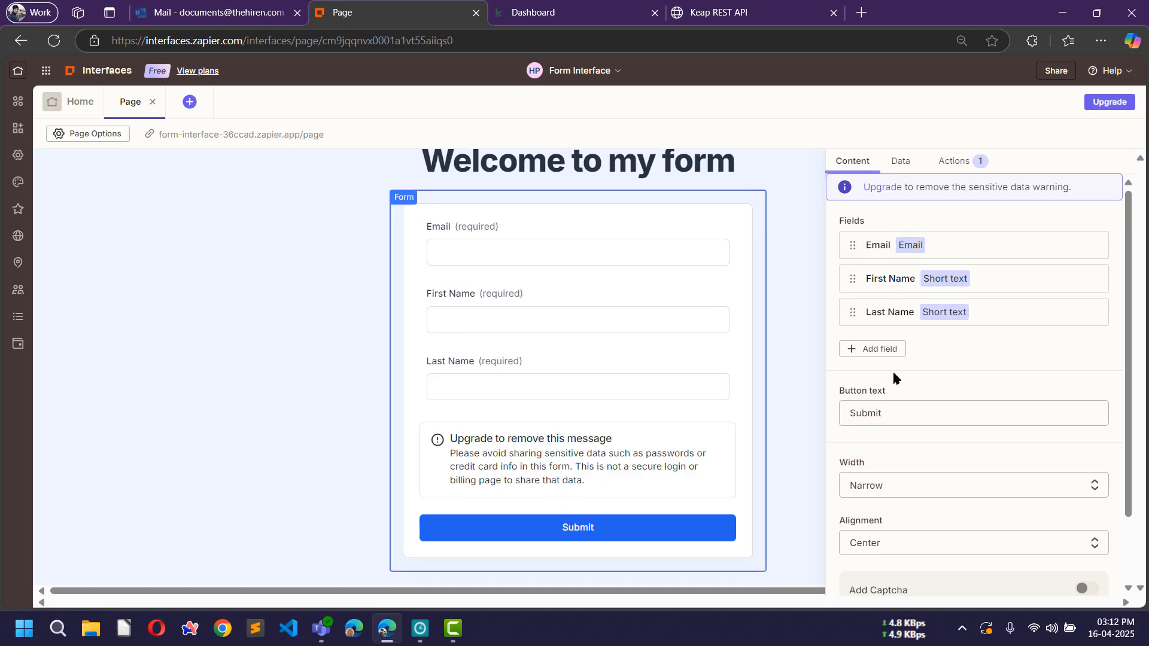
Step: Start a new field of type Phone number in the form and label it "Phone"
left_click(895, 351)
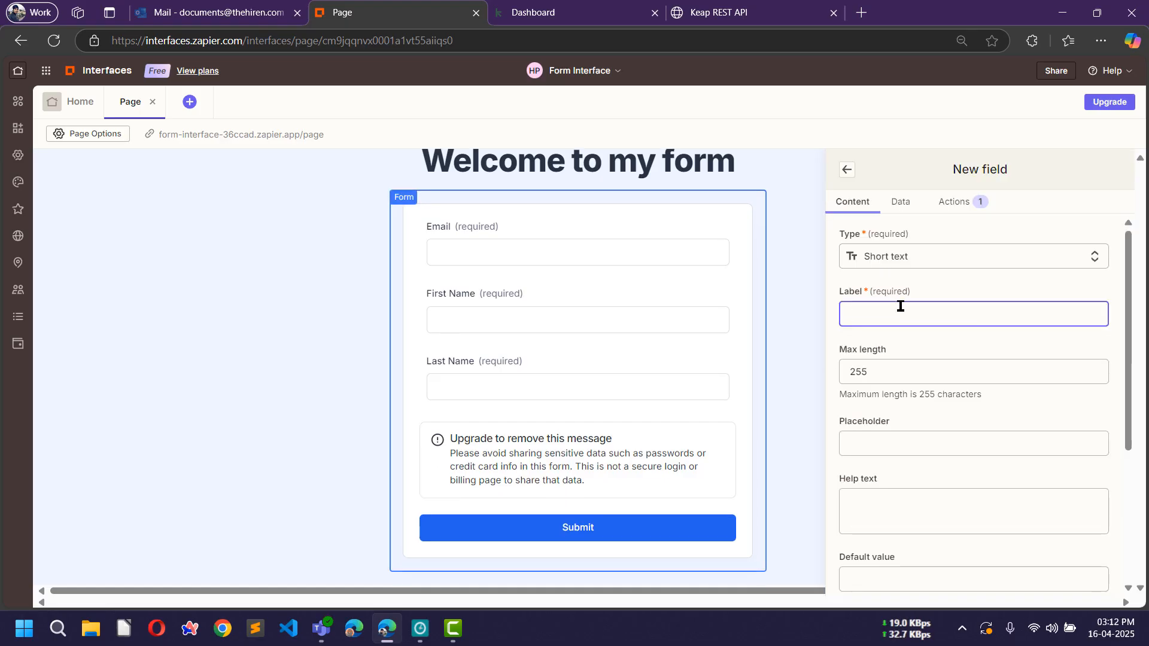
left_click(920, 257)
left_click(919, 254)
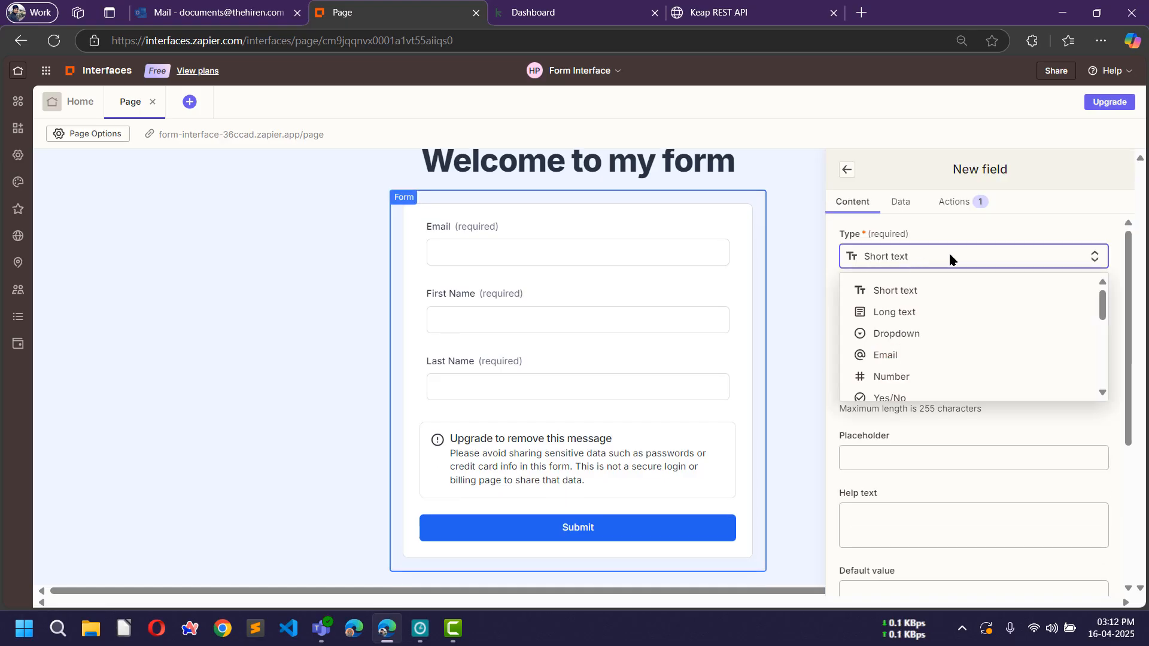
scroll(931, 318, "down", 3)
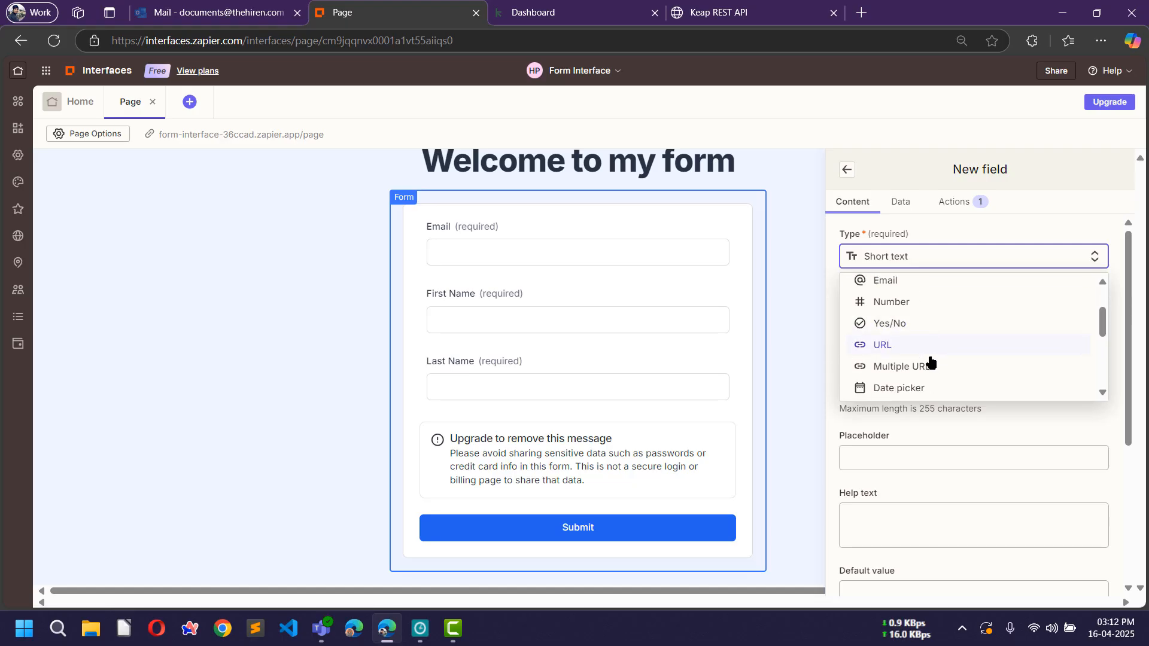
scroll(926, 331, "down", 3)
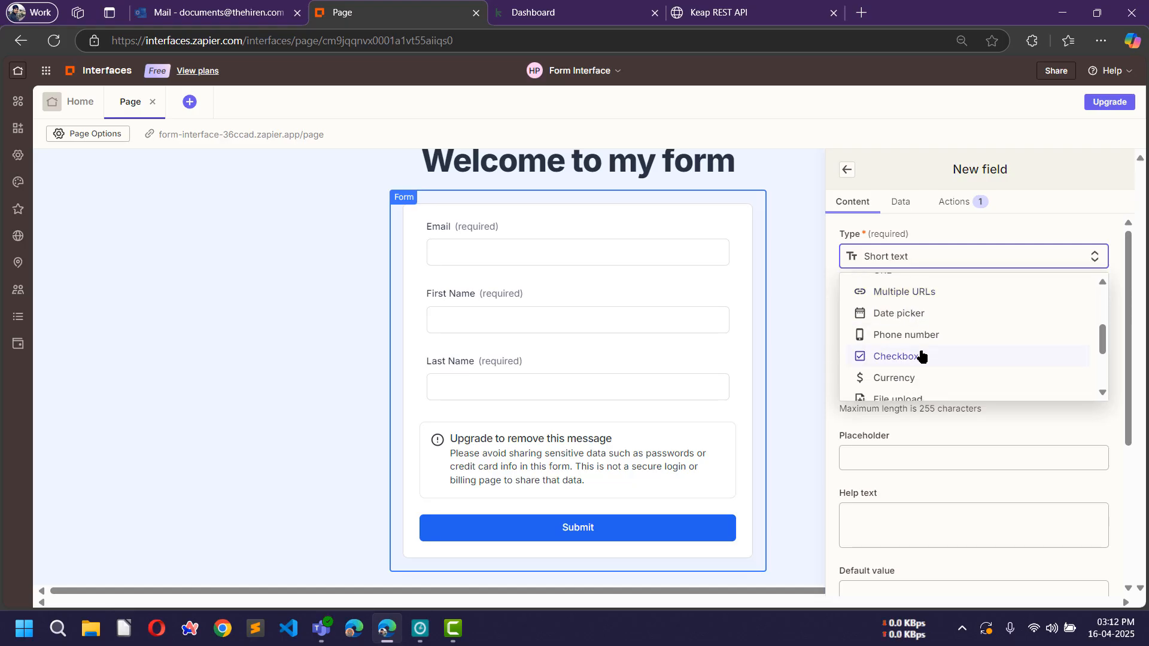
left_click(921, 334)
left_click(908, 315)
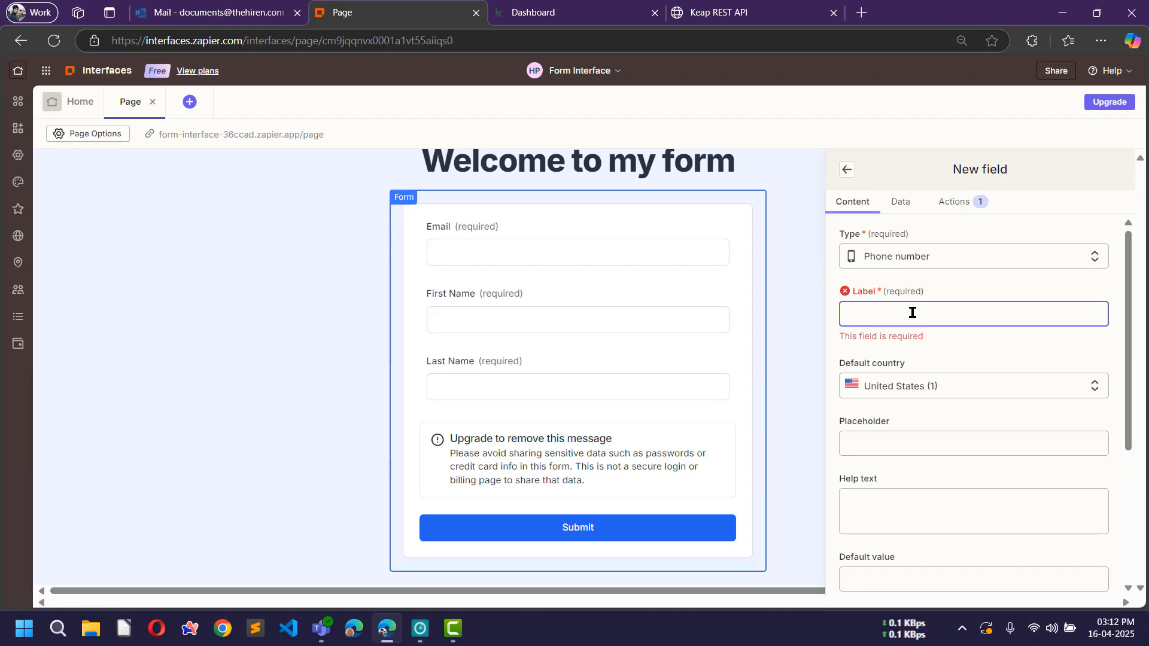
type("Phone")
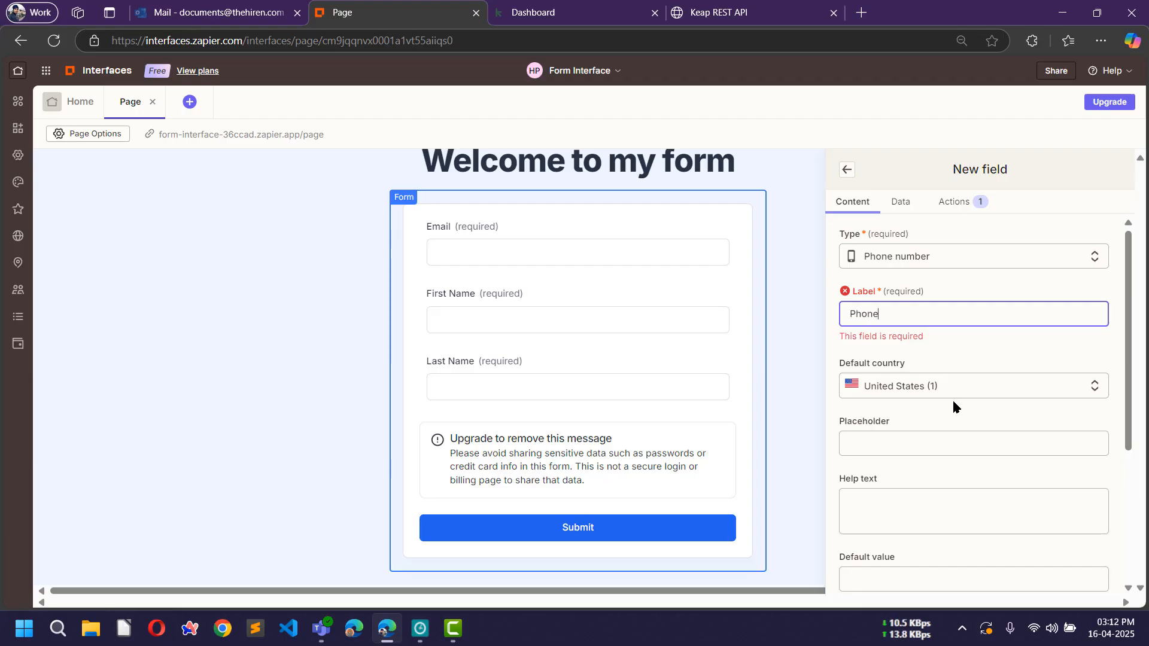
Step: Set the default country of the new Phone field to India (91)
left_click(940, 379)
scroll(931, 468, "down", 20)
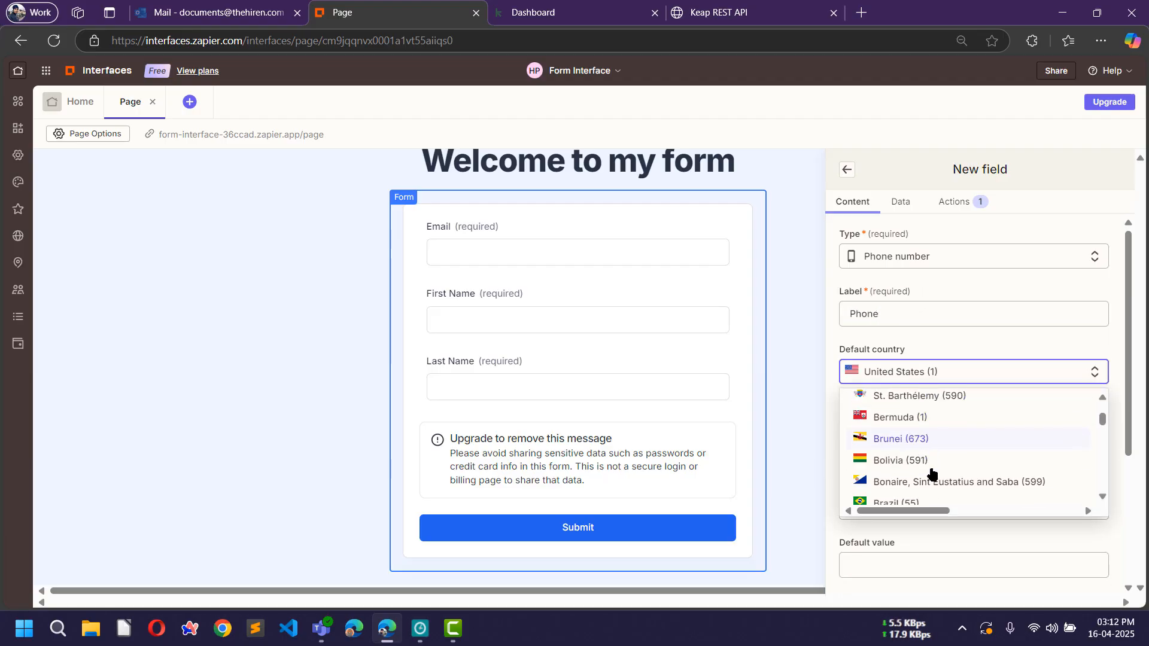
scroll(943, 463, "down", 5)
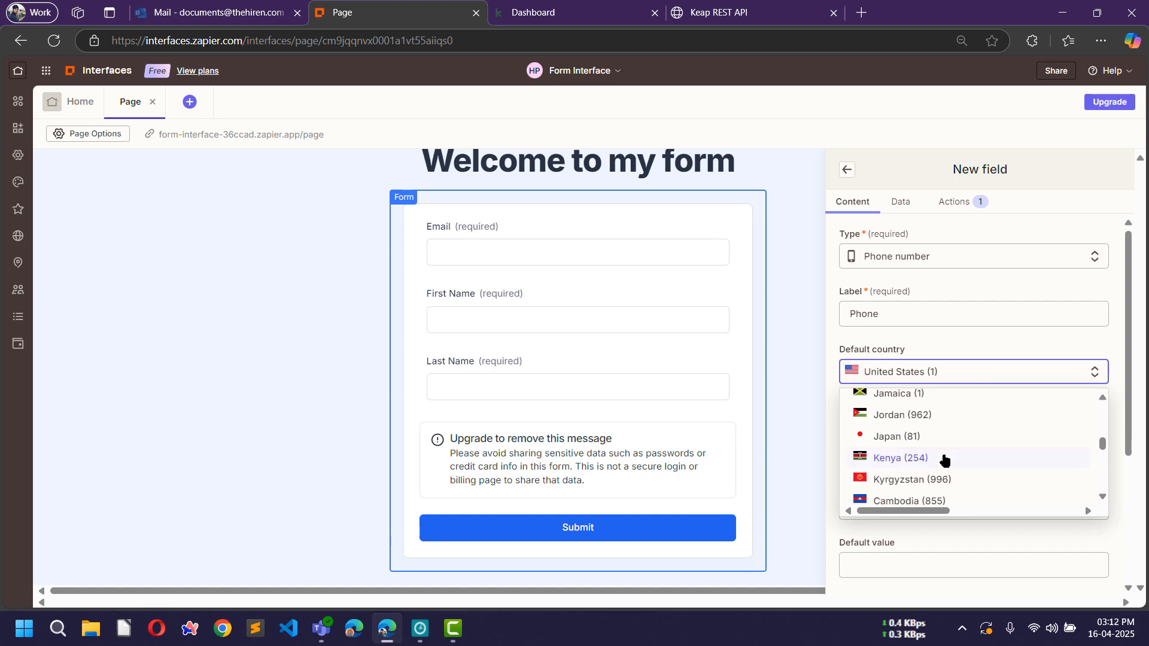
scroll(944, 458, "up", 3)
left_click(908, 473)
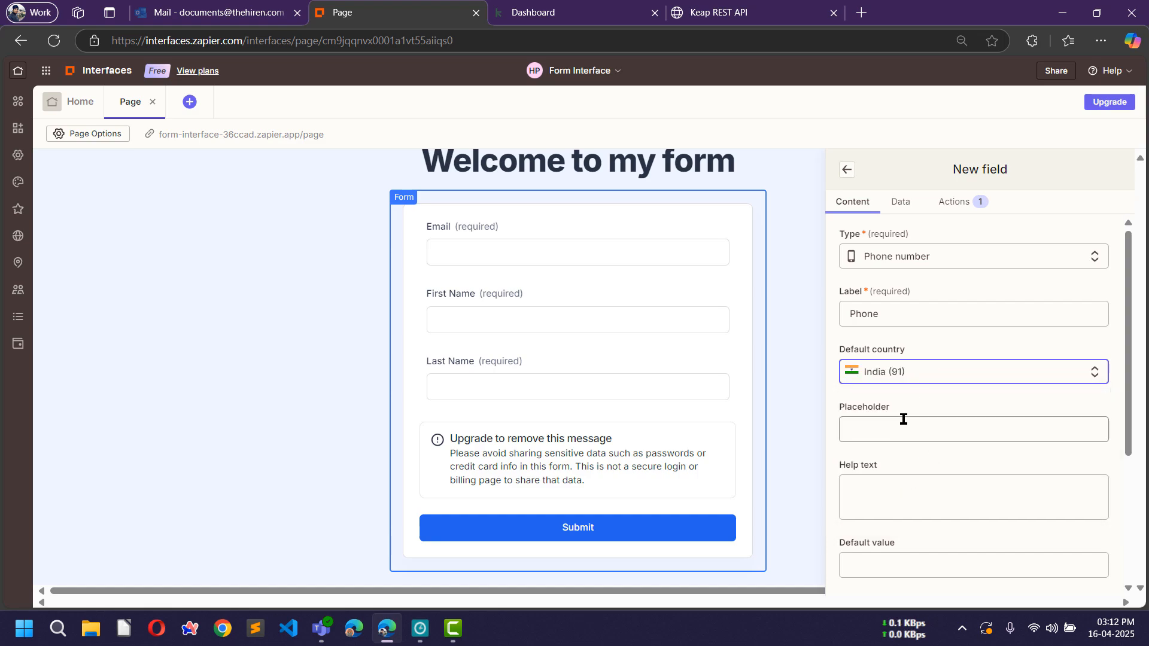
Step: Make the Phone field required, insert it into the form and return to the form settings
scroll(906, 469, "down", 4)
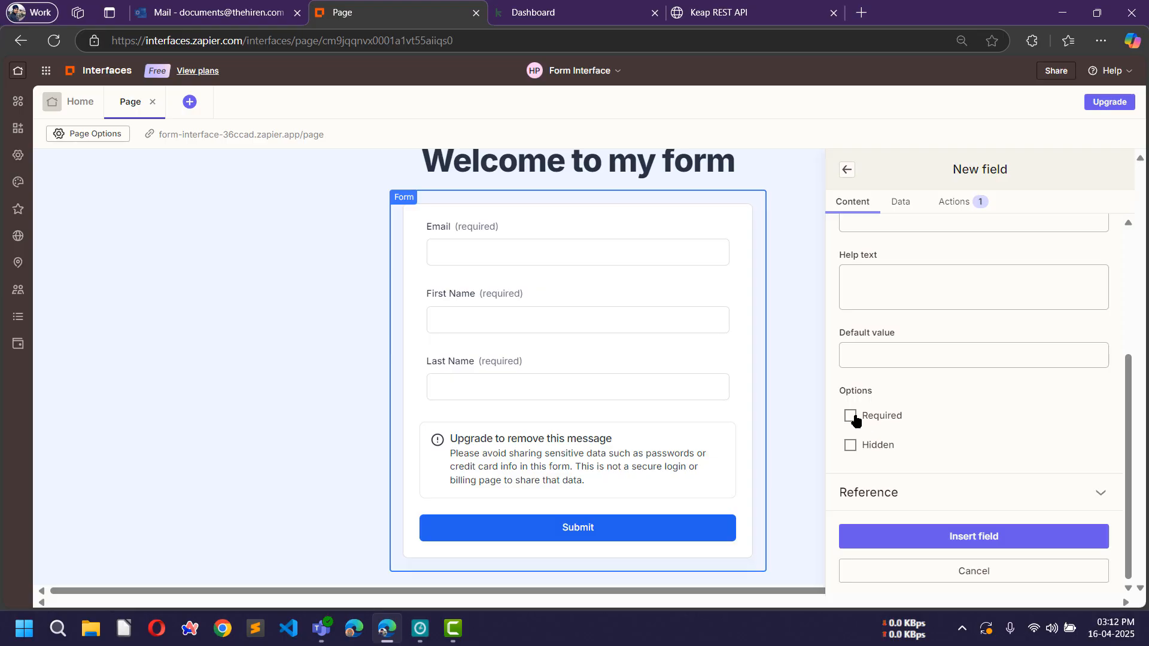
left_click(852, 416)
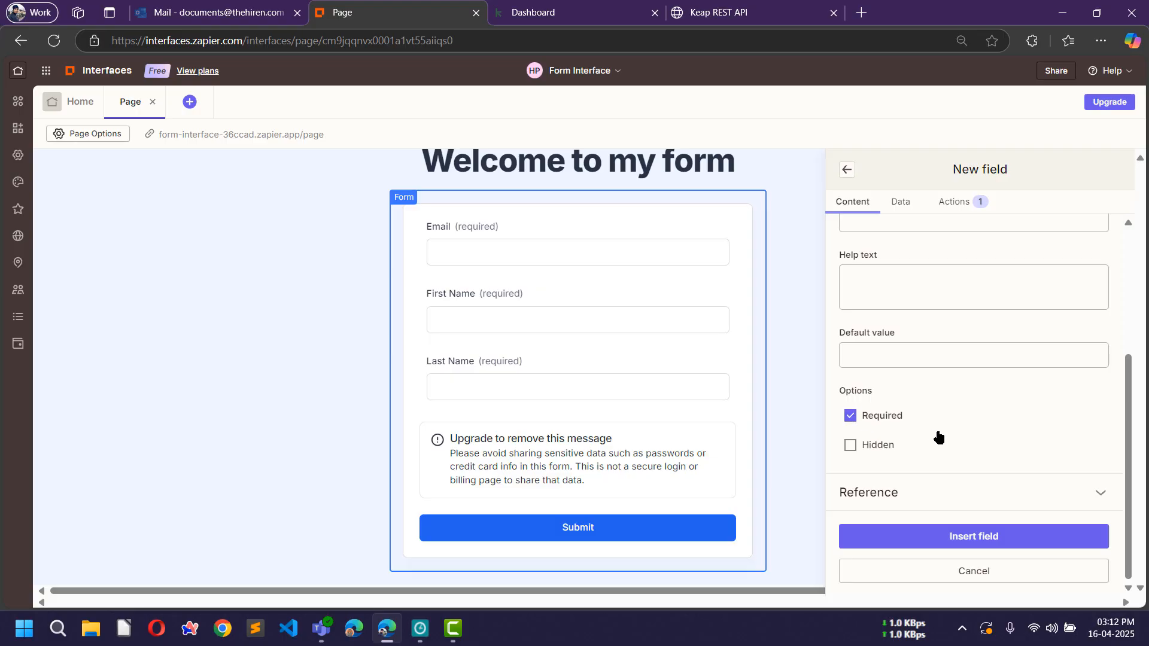
left_click(982, 538)
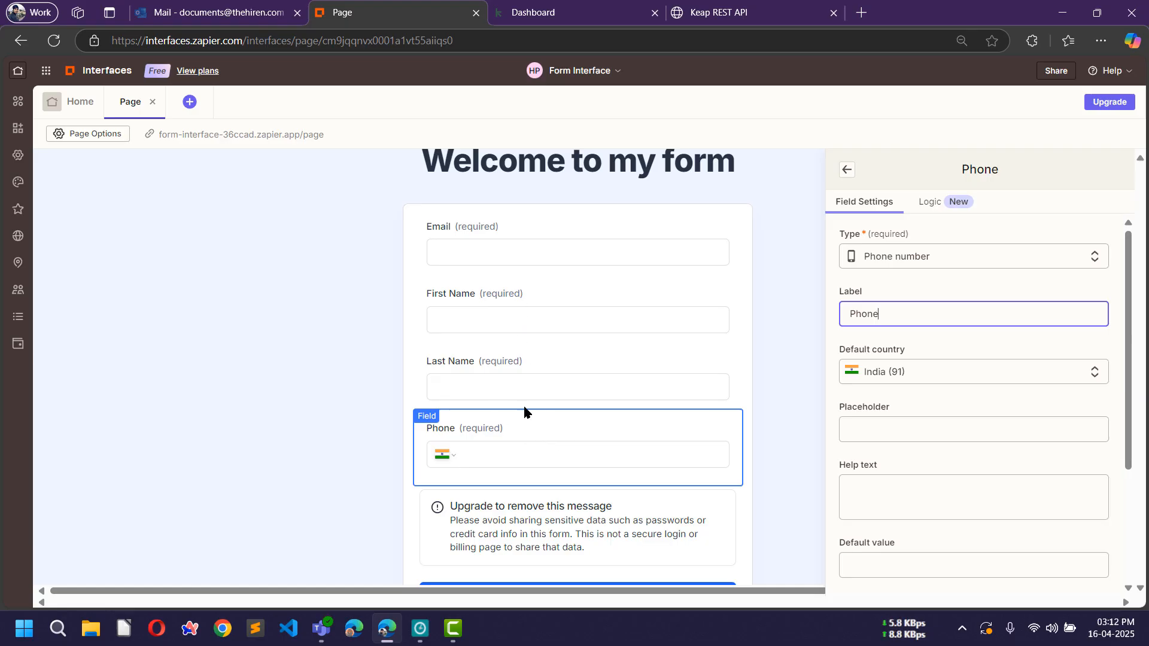
left_click(850, 171)
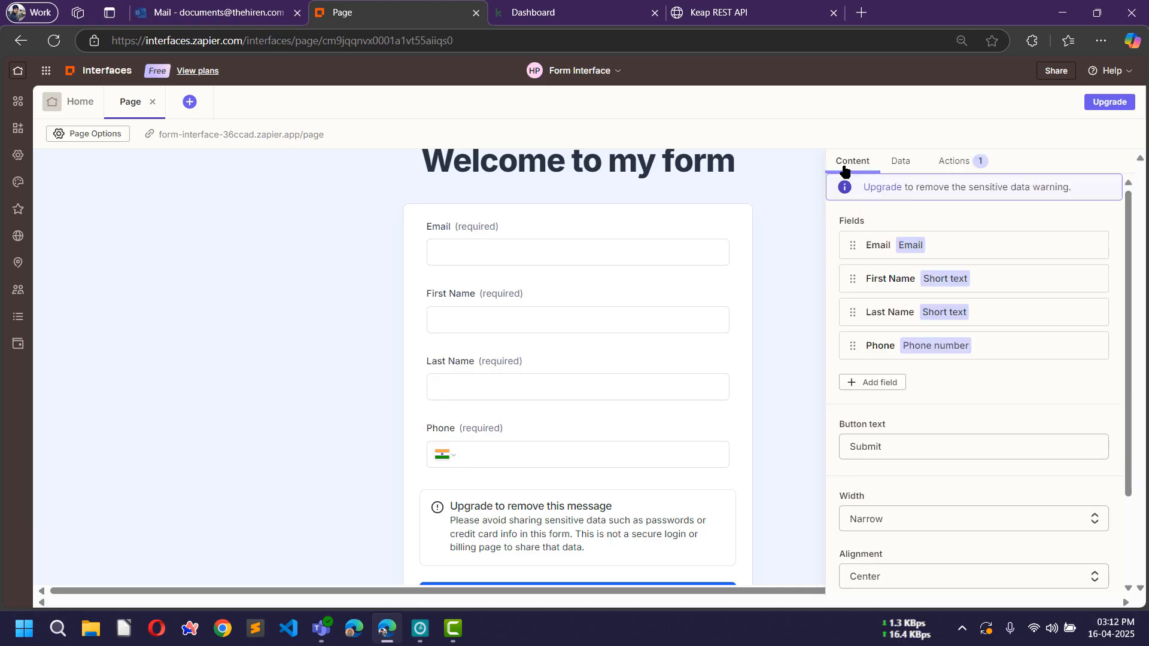
Step: Start a new Long text field in the form and label it "Message"
left_click(871, 381)
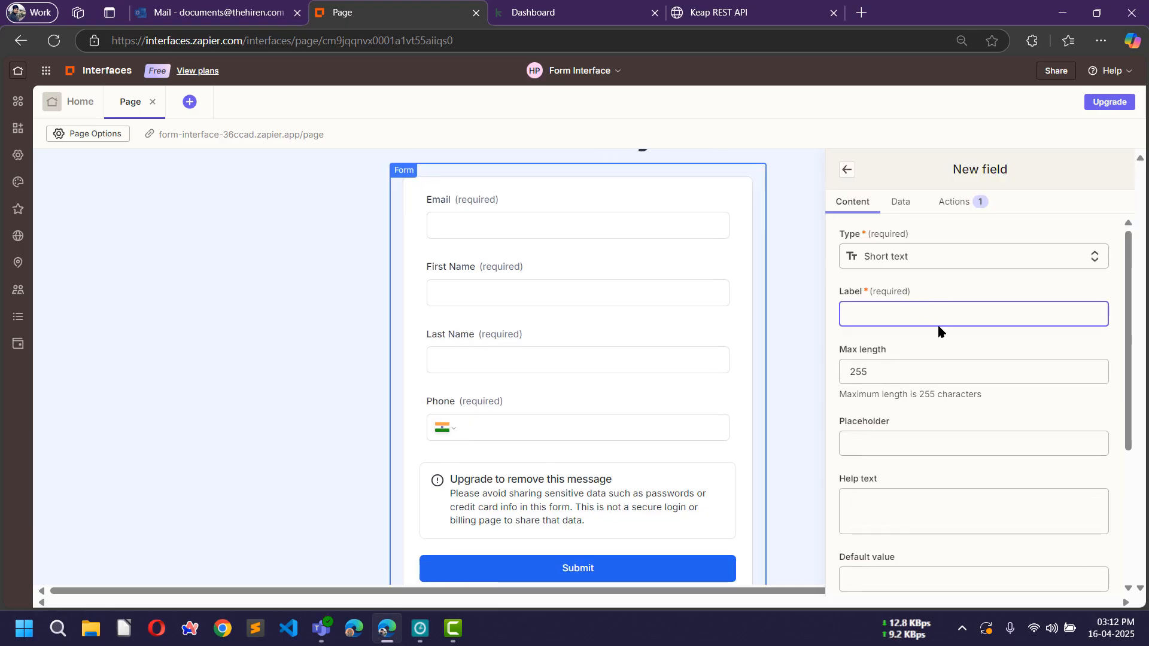
left_click(914, 257)
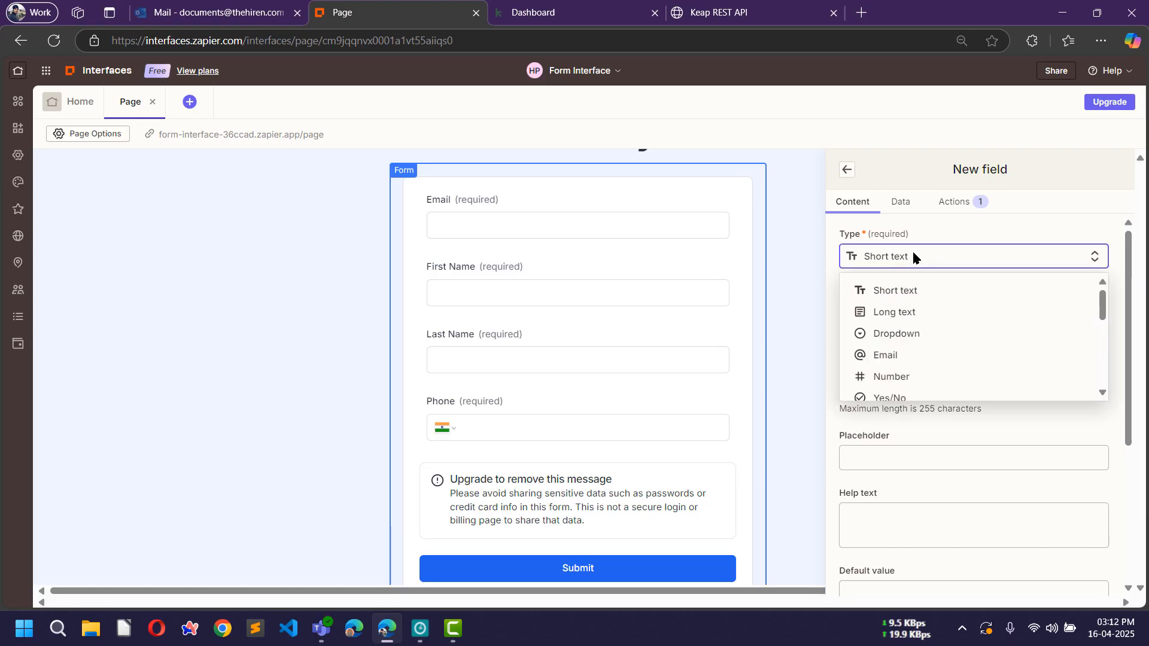
left_click(912, 314)
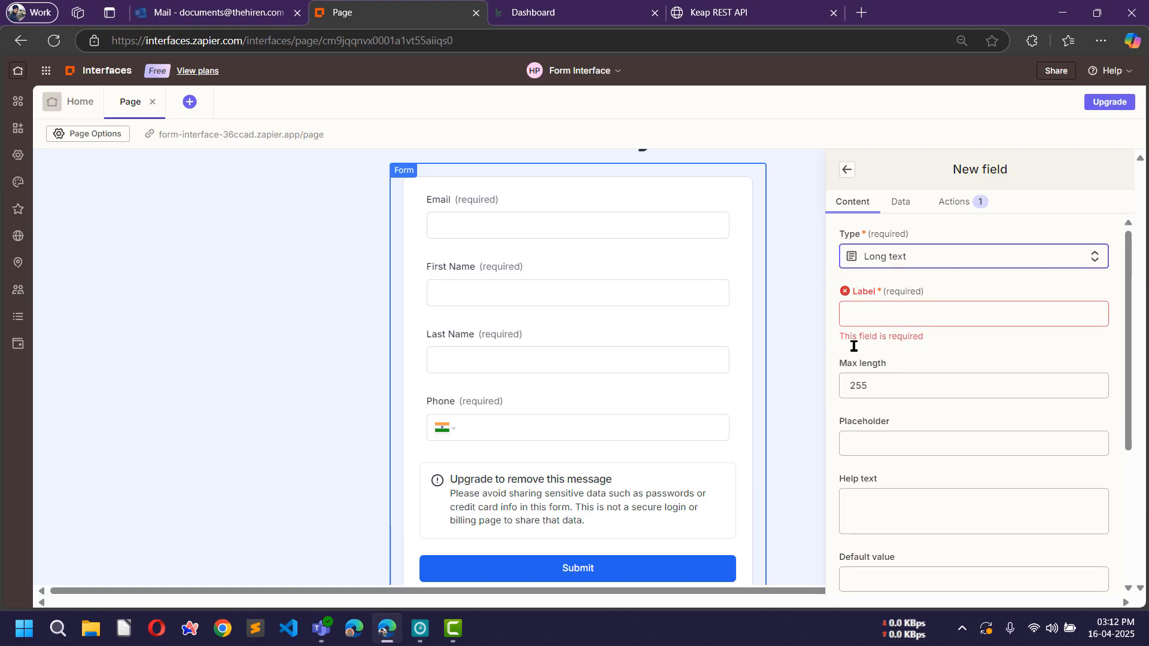
left_click(896, 317)
type("Mes")
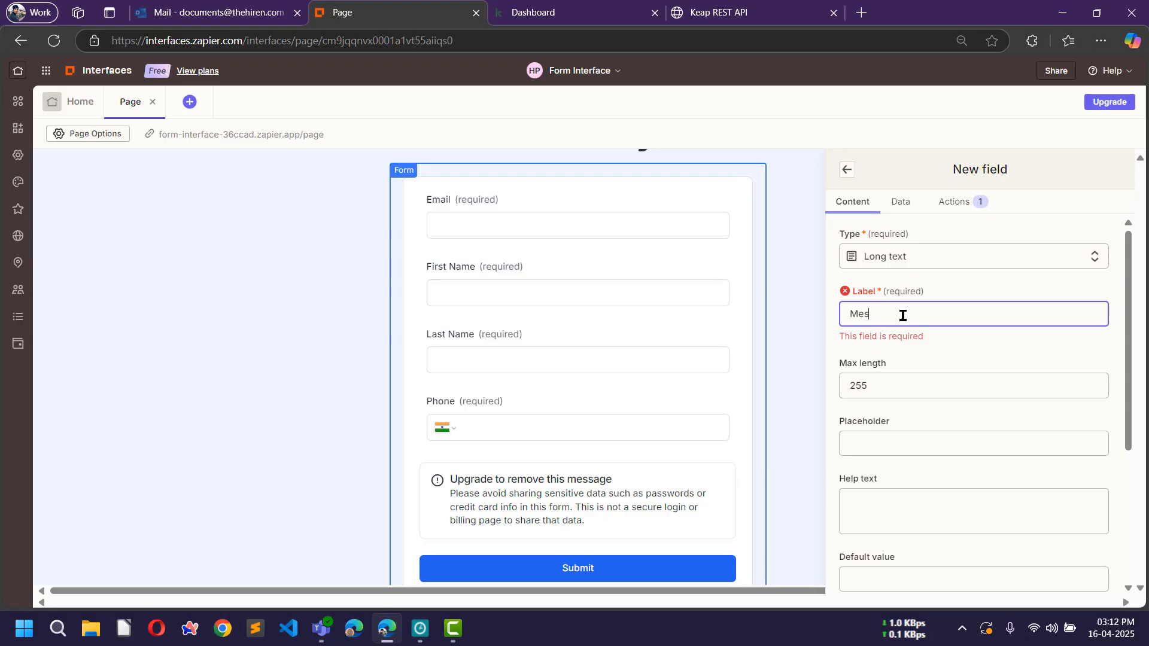
type("sage")
Step: Insert the Message field into the form as an optional field and return to the form settings
scroll(917, 383, "down", 4)
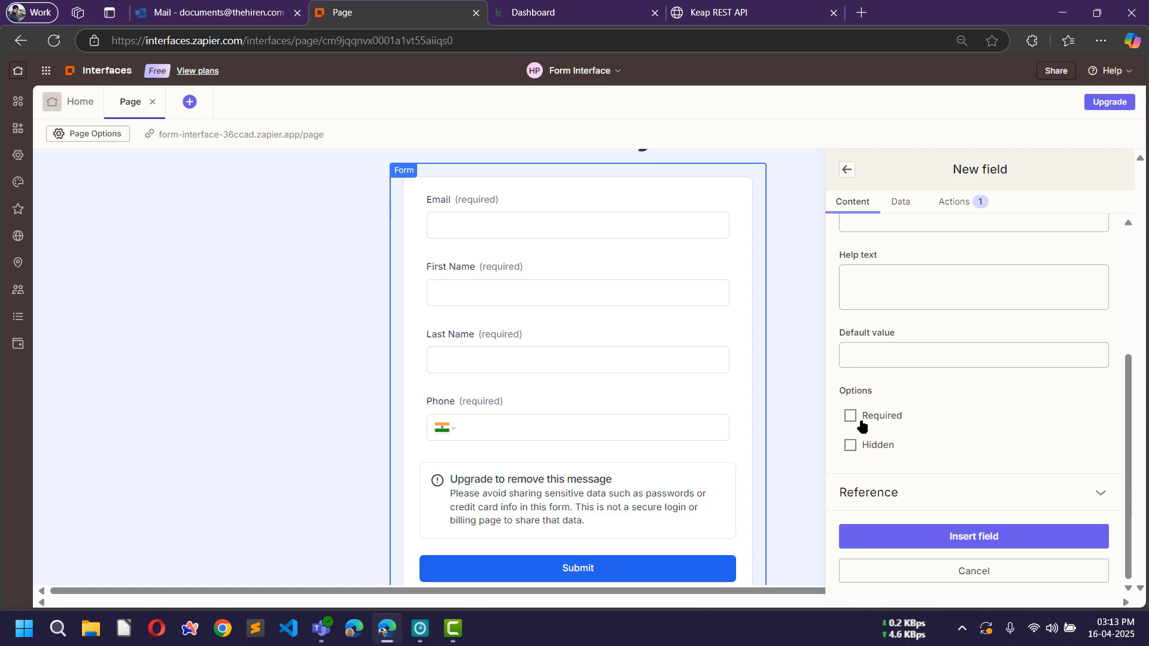
scroll(969, 418, "up", 3)
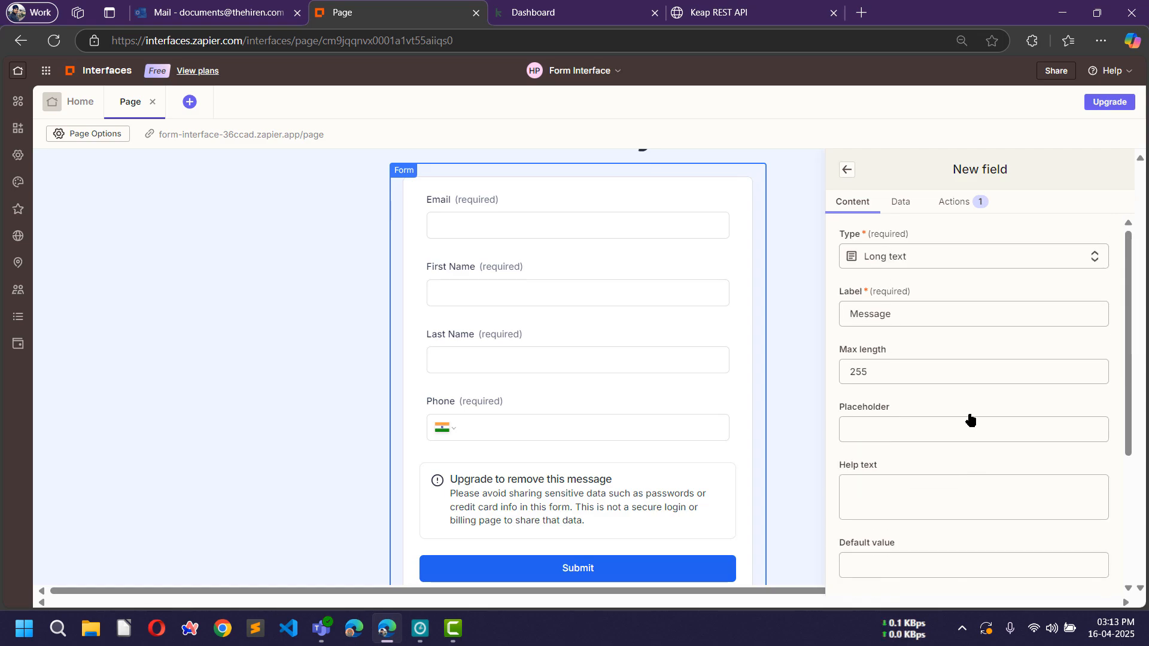
scroll(964, 423, "down", 3)
left_click(982, 541)
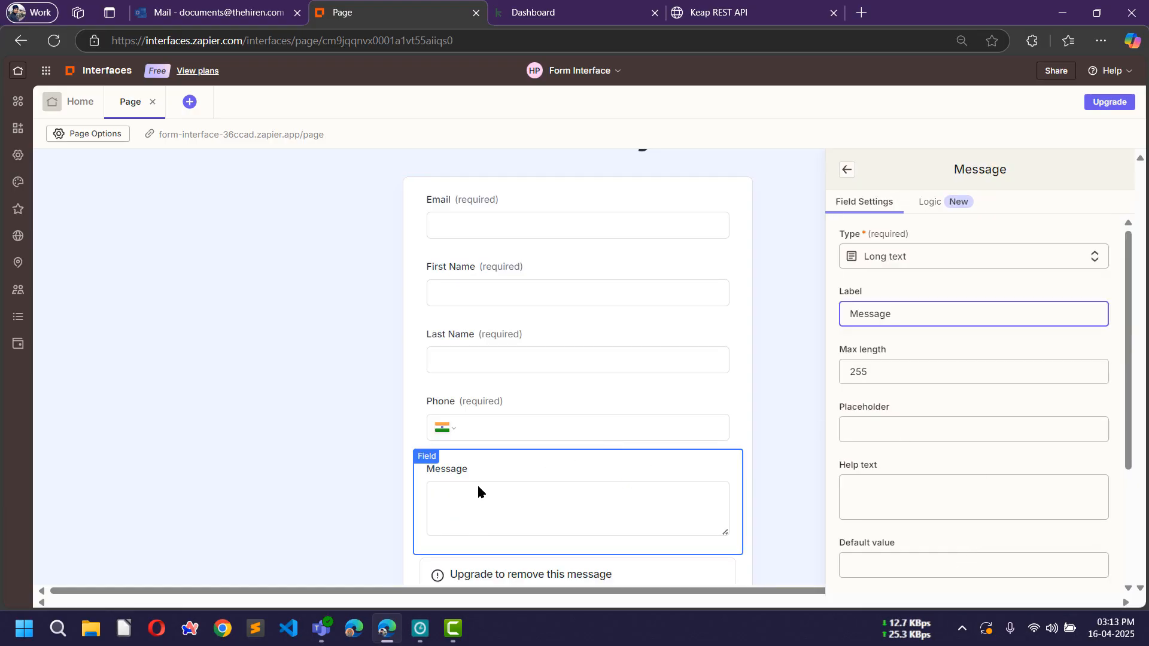
left_click(847, 172)
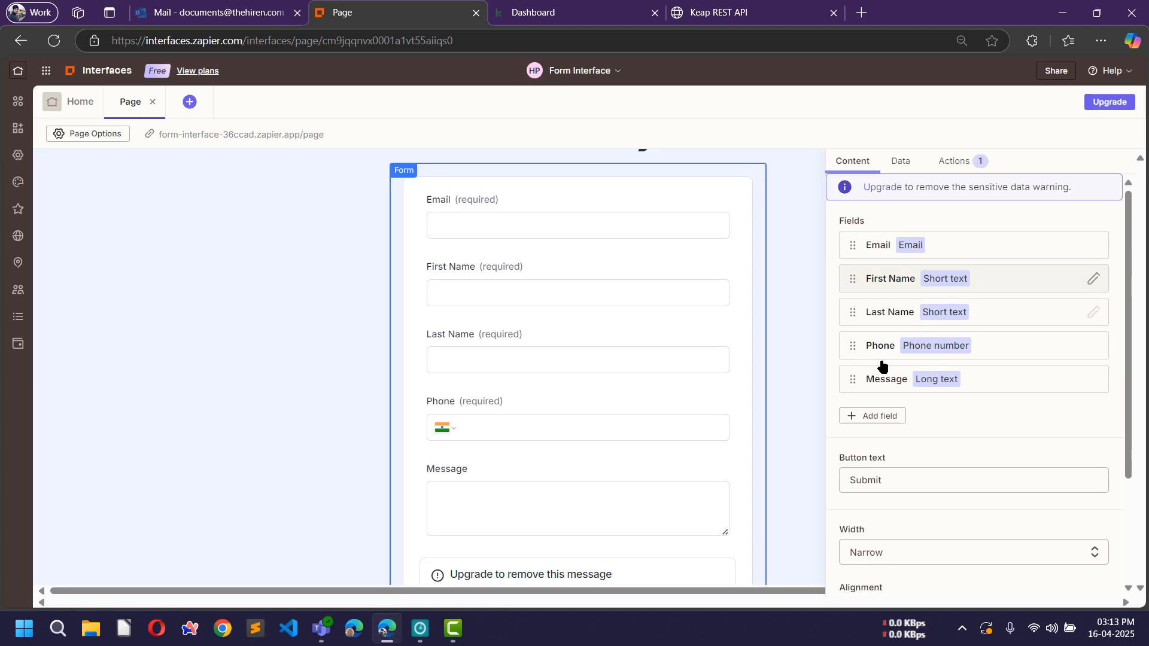
Step: Reorder the form fields so First Name and Last Name come before Email, and close the form settings to review the layout
left_click_drag(850, 278, 849, 248)
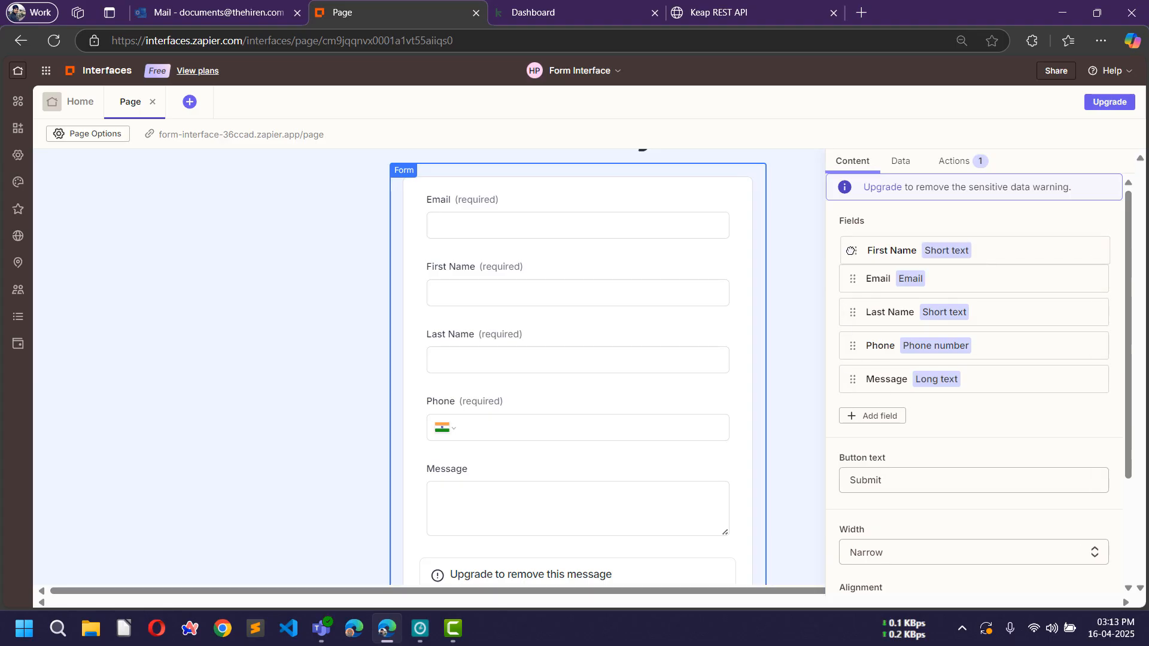
left_click_drag(851, 313, 851, 272)
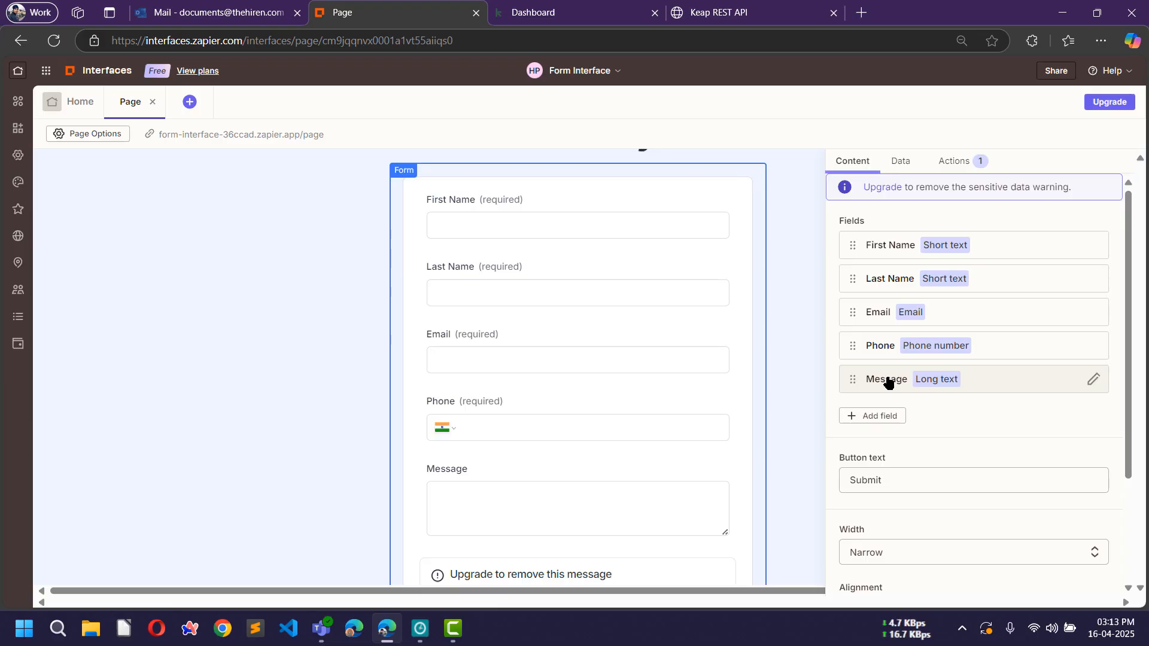
left_click(791, 317)
scroll(674, 313, "down", 3)
scroll(676, 312, "up", 3)
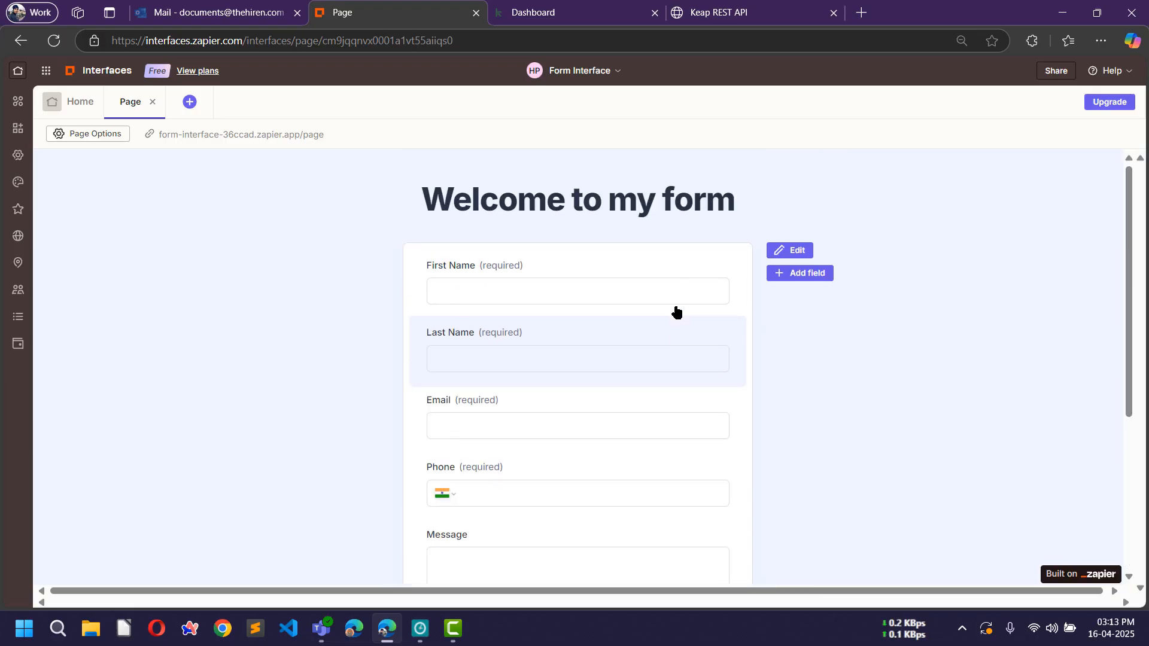
scroll(683, 347, "down", 3)
scroll(644, 443, "up", 5)
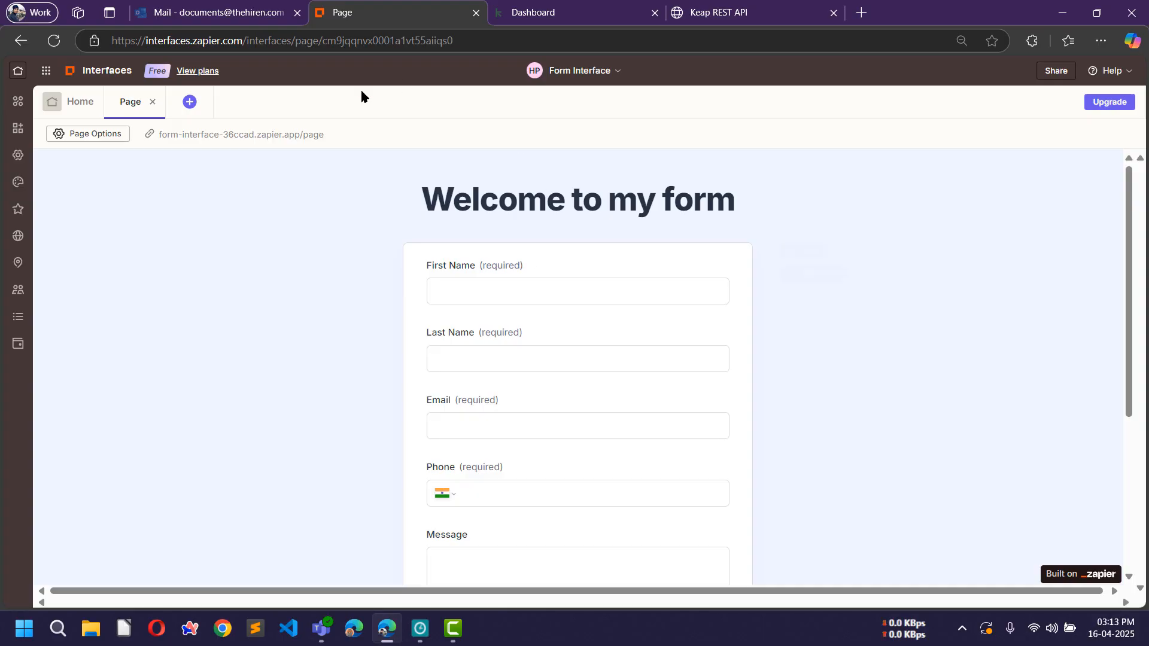
Step: Open the form's public page in an InPrivate window and look over its fields
right_click(211, 137)
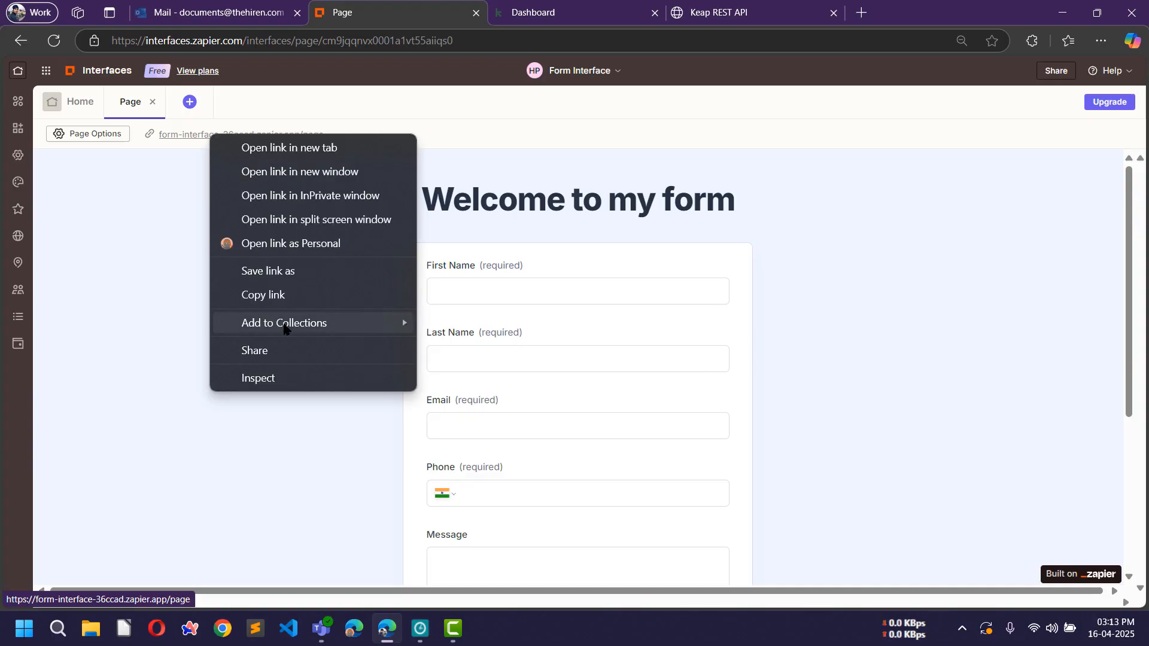
left_click(273, 287)
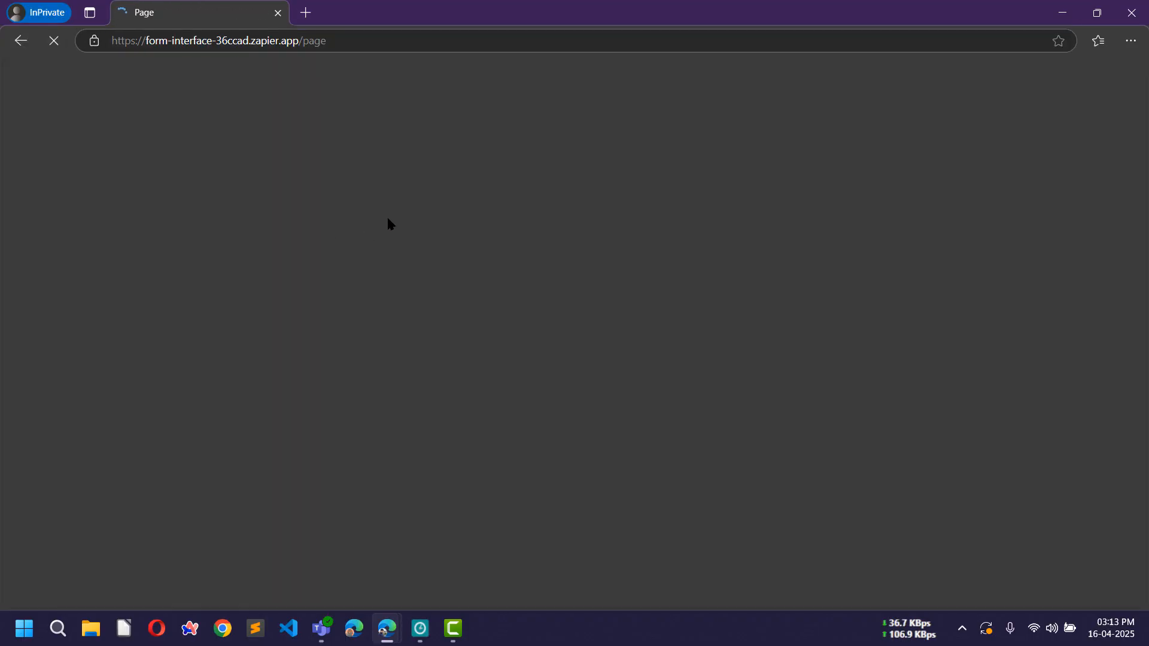
scroll(483, 257, "down", 3)
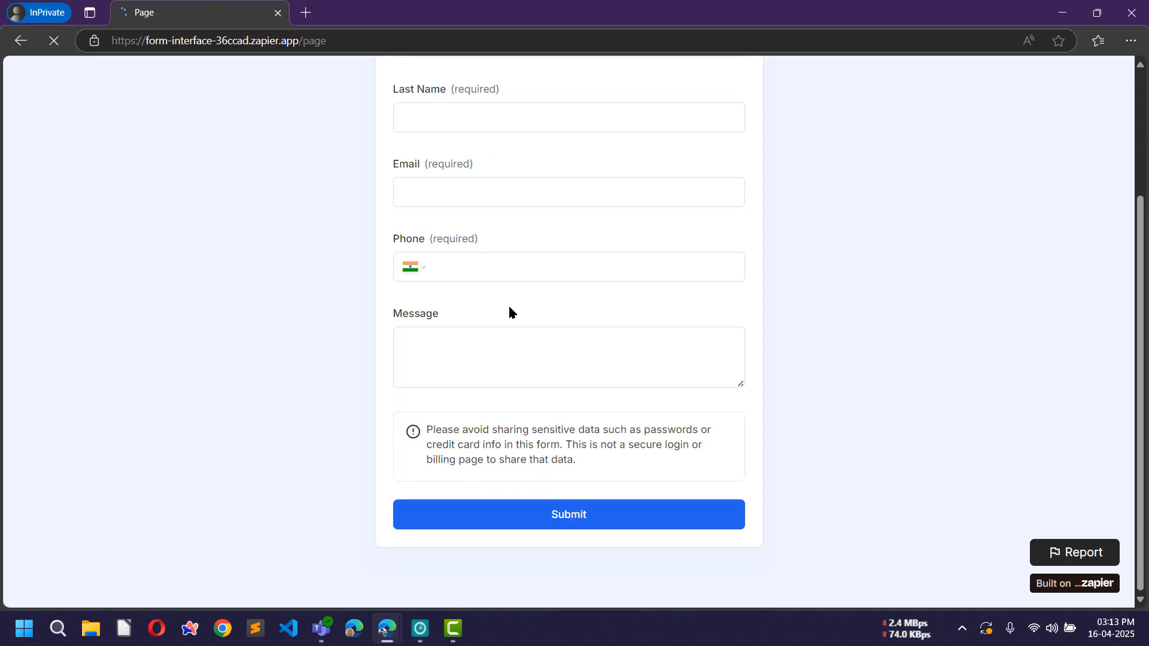
scroll(508, 304, "up", 3)
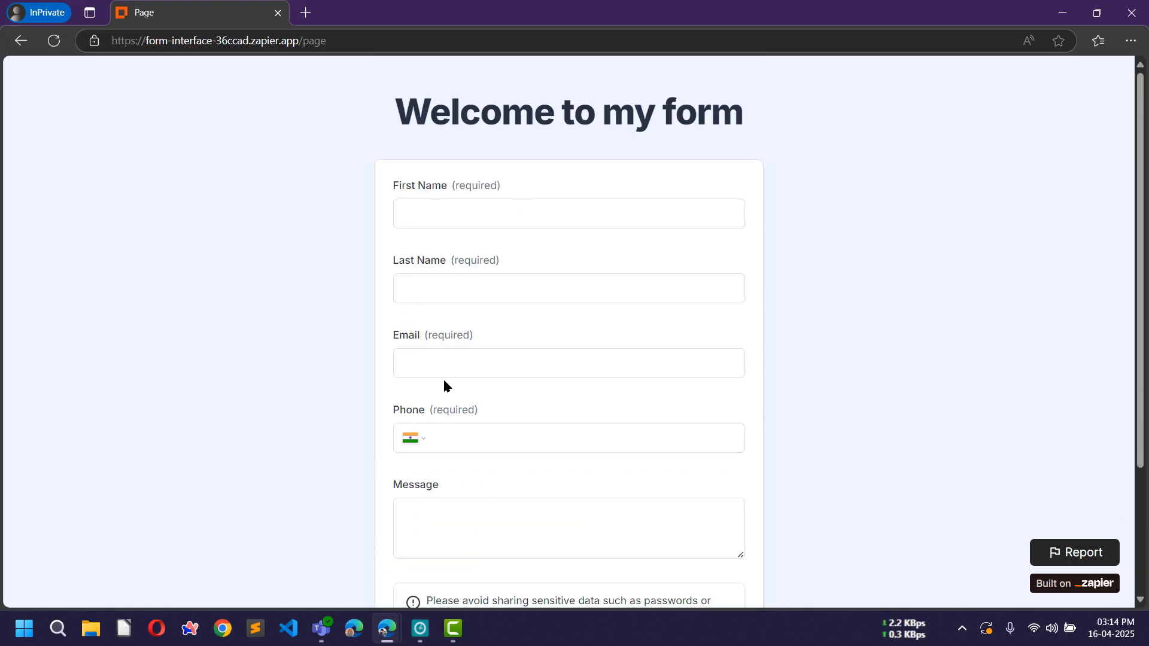
Step: Switch back to the window with the Zapier interface editor and create a new Zap from the Zaps page
mouse_move(387, 629)
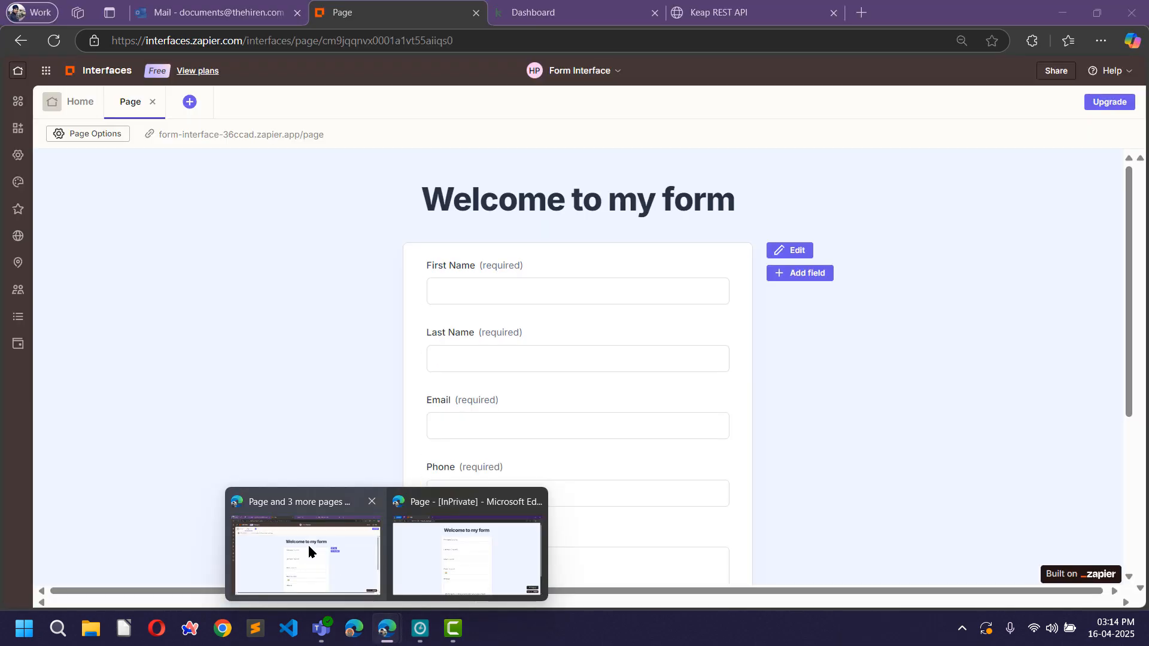
left_click(308, 544)
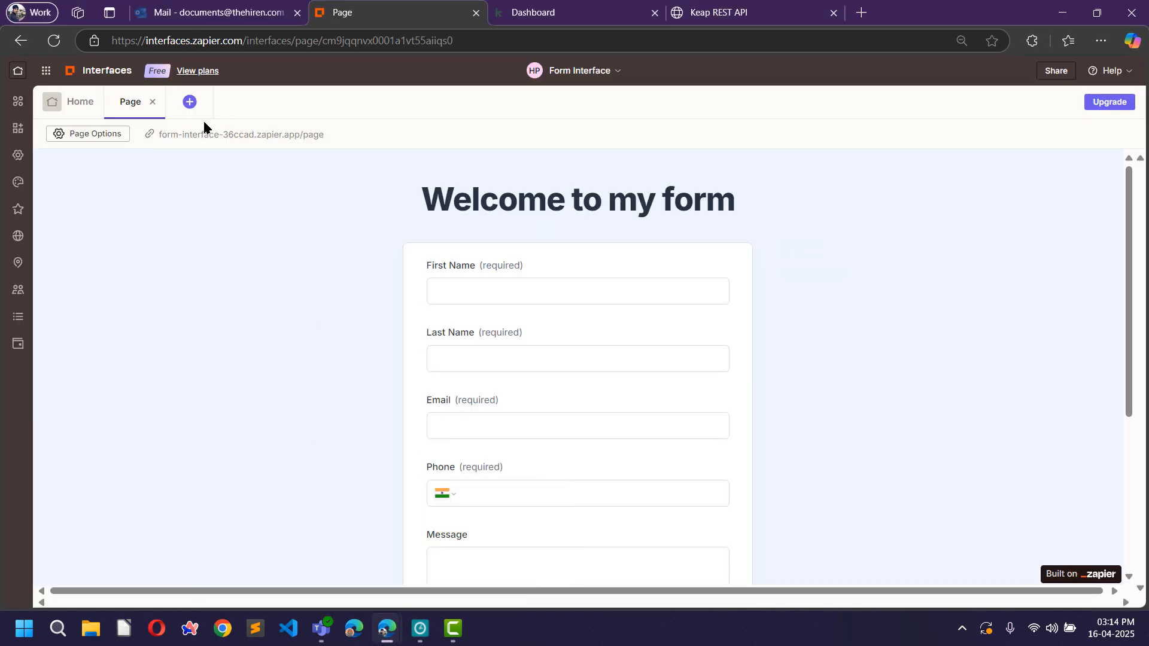
left_click(47, 72)
left_click(90, 136)
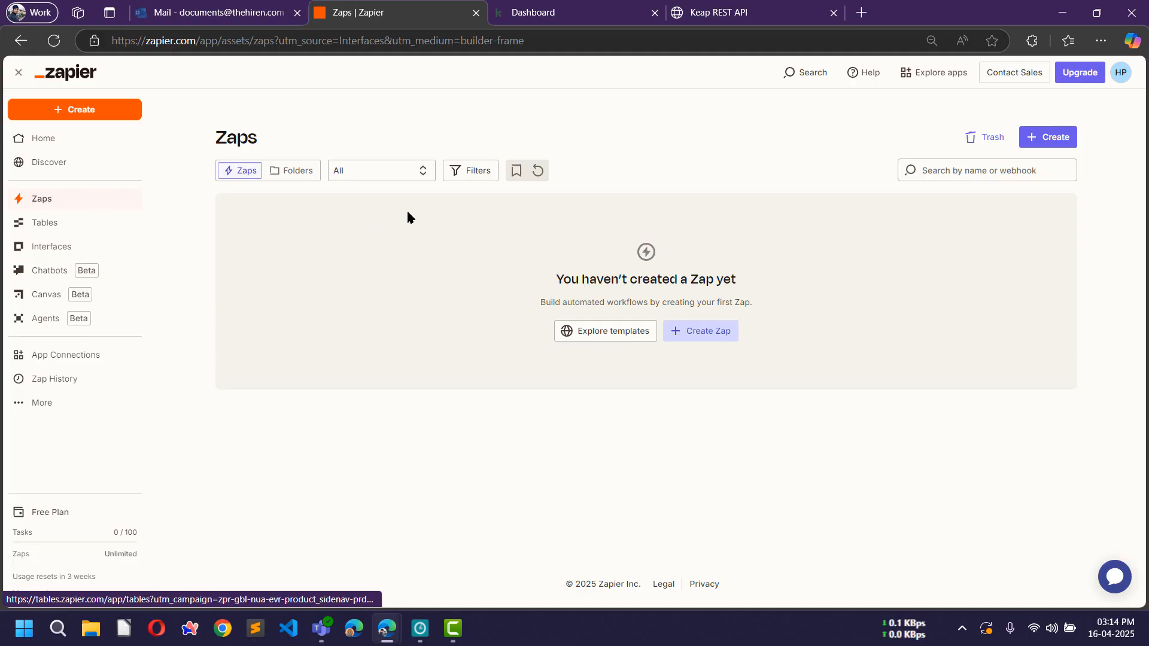
left_click(1052, 146)
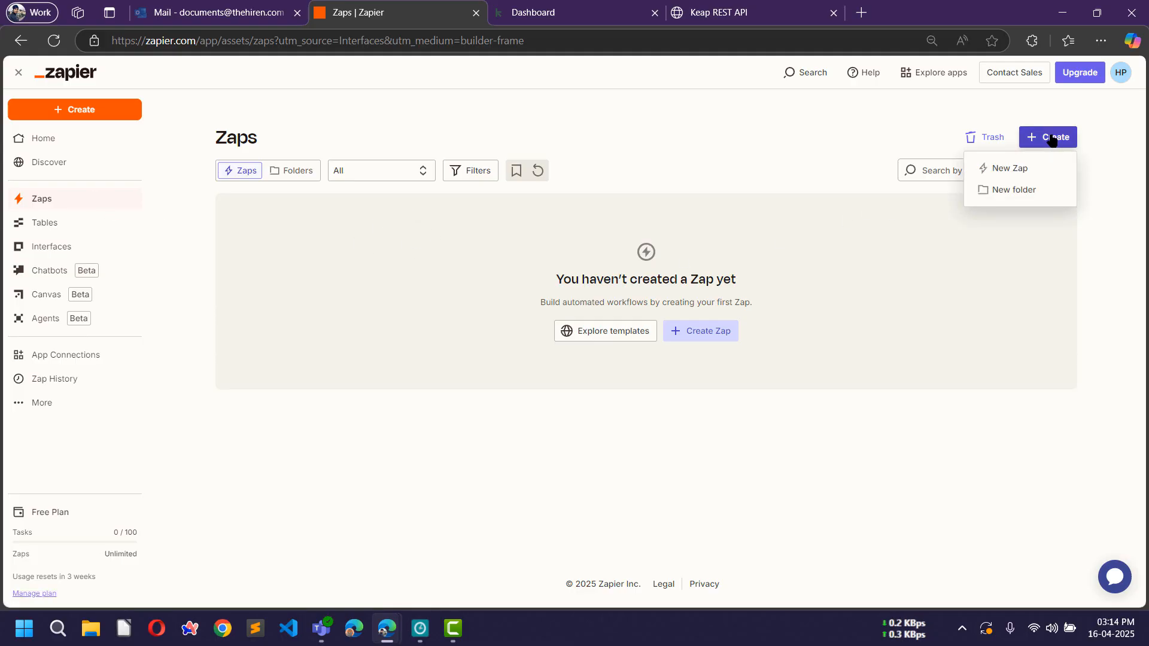
left_click(998, 173)
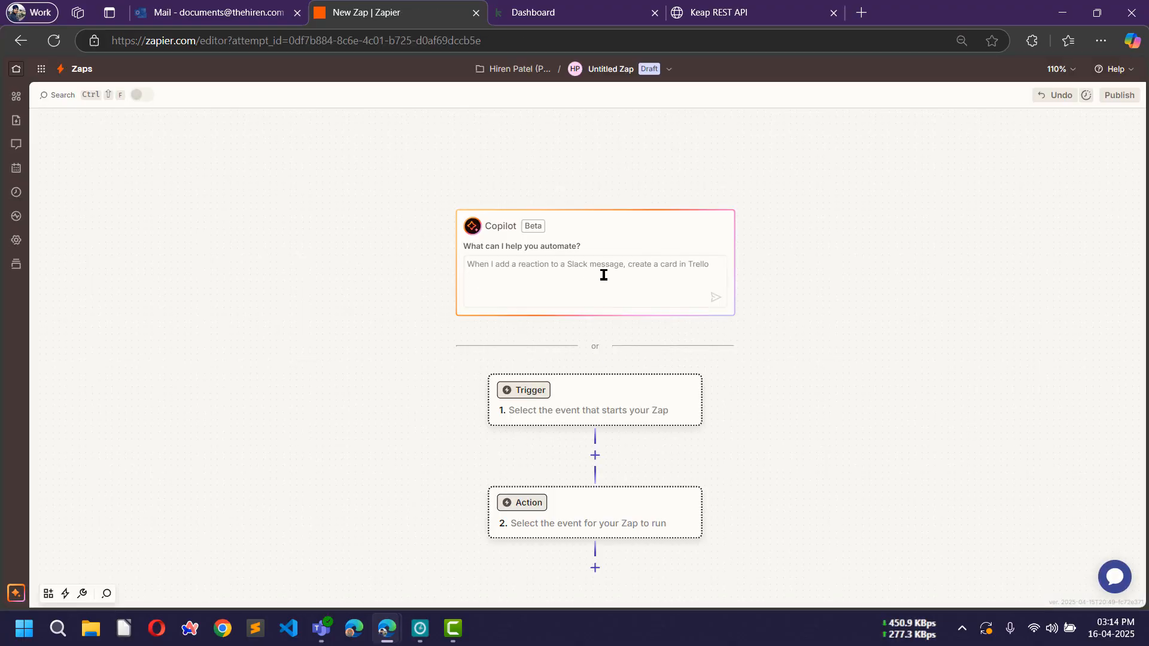
Step: Set the Zap's trigger to the Zapier Interfaces app with the Form Submission Created event
left_click(593, 329)
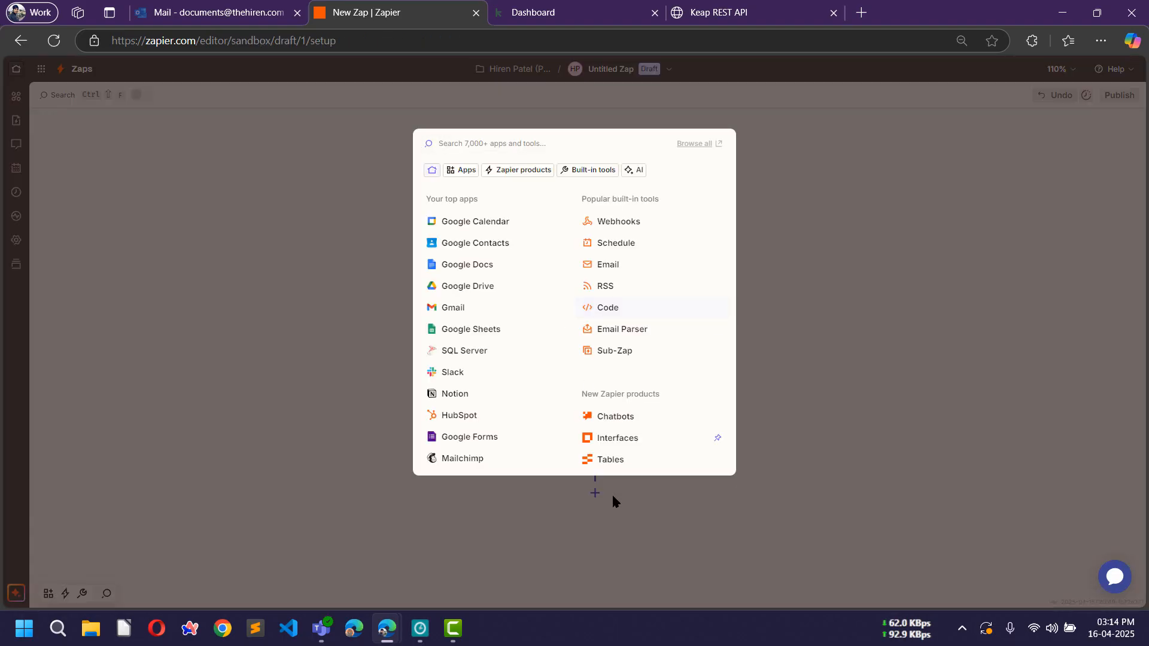
left_click(610, 439)
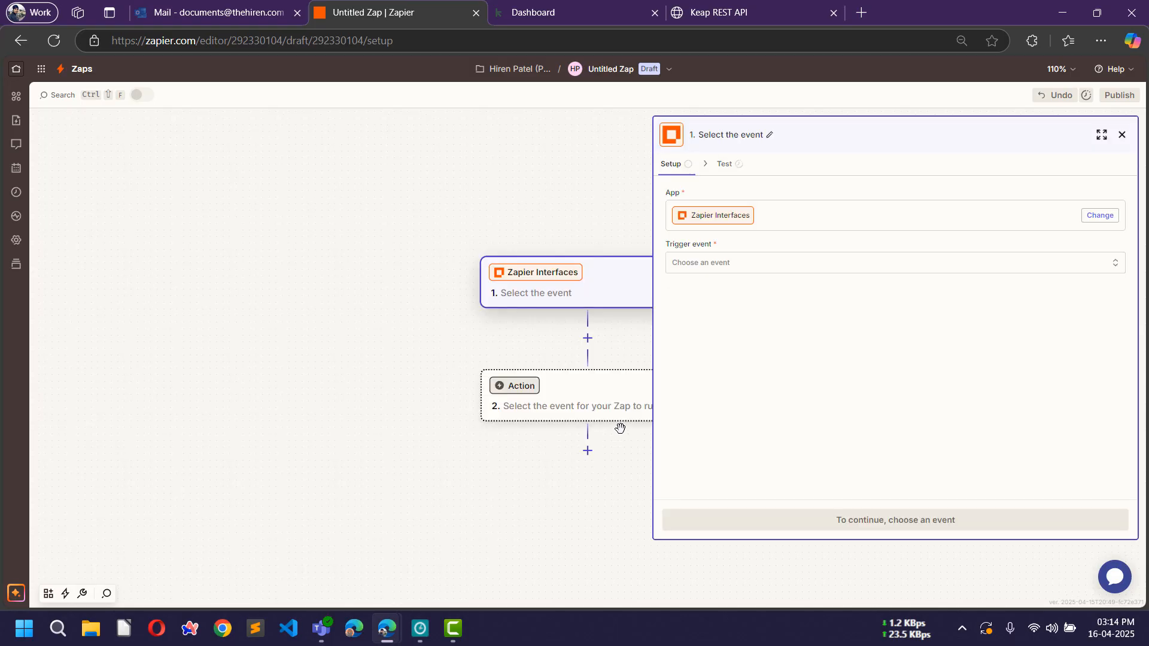
mouse_move(387, 628)
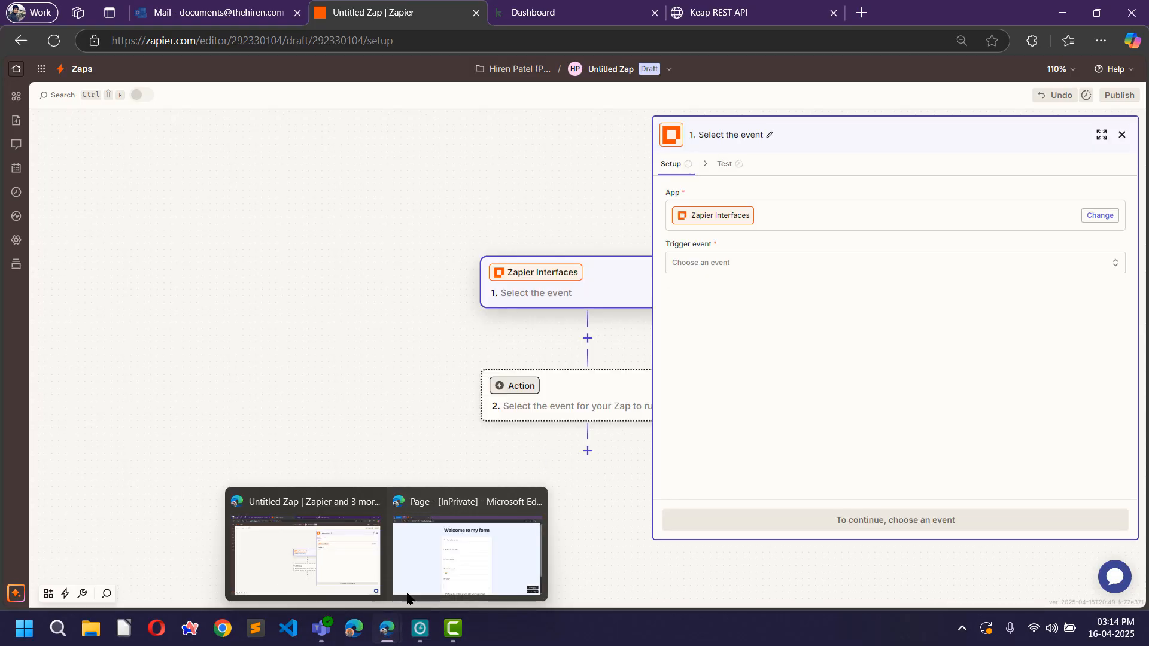
left_click(437, 540)
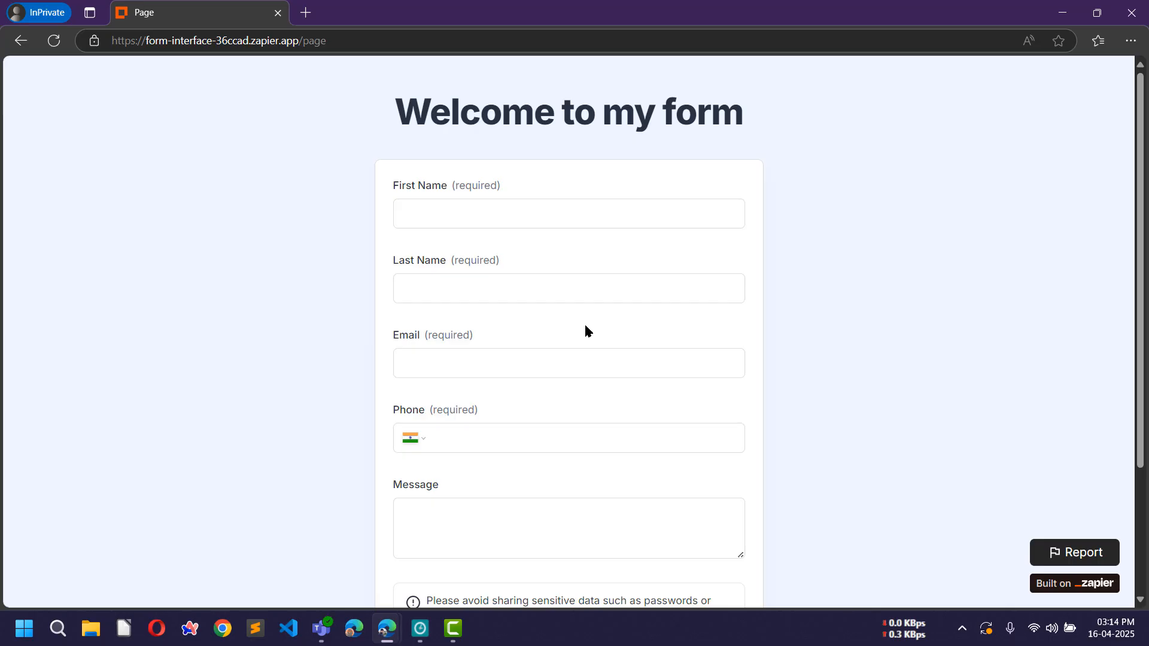
key("alt+Tab")
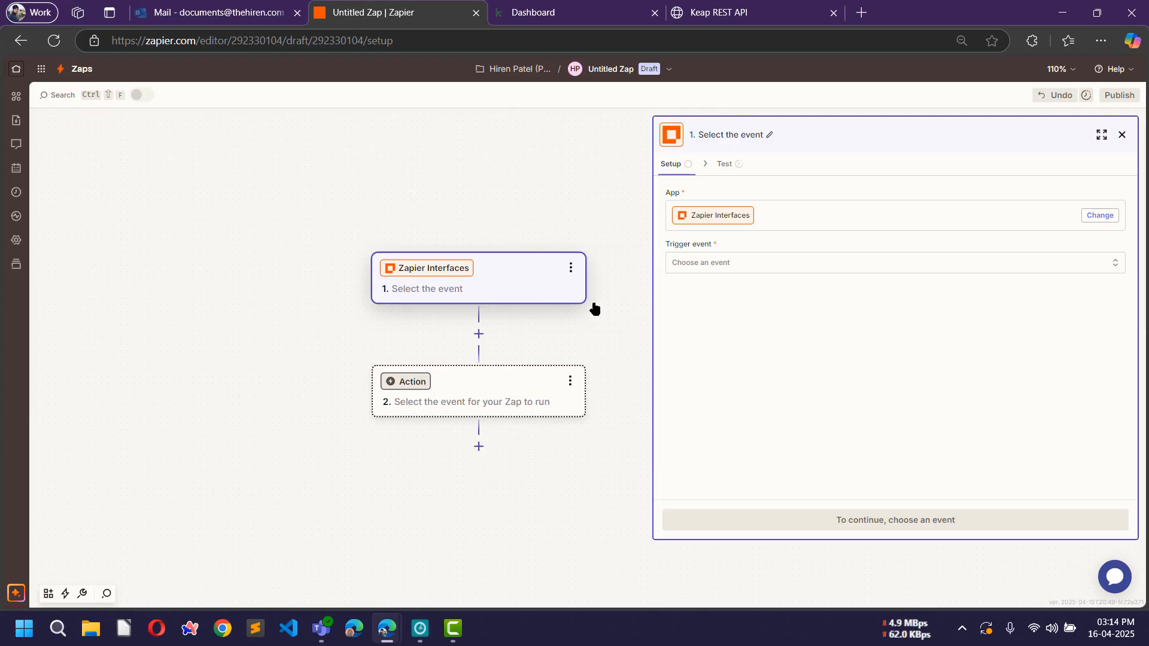
left_click(746, 262)
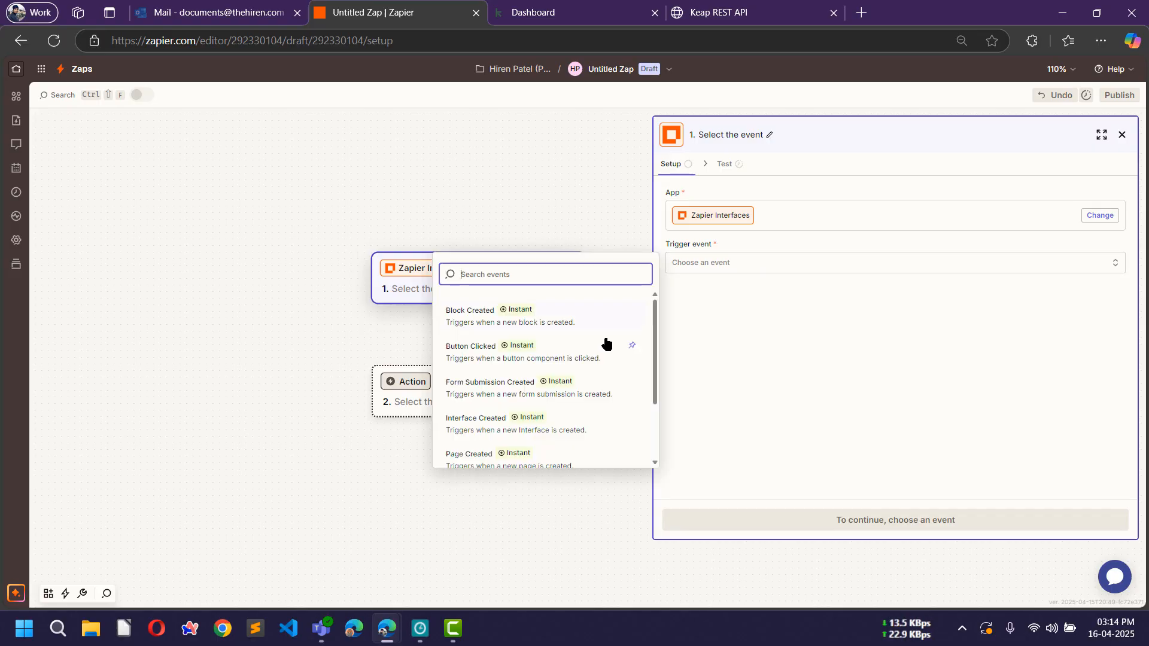
left_click(509, 390)
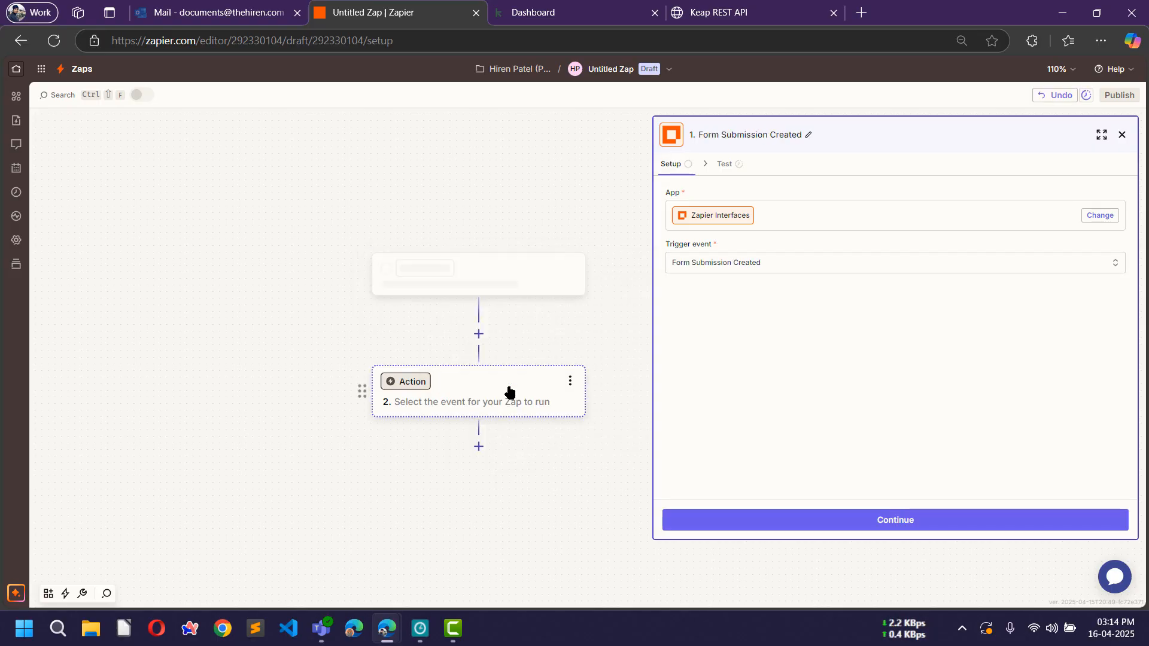
Step: Configure the trigger with interface Form Interface, page Page and the only available form, and continue to testing
left_click(894, 522)
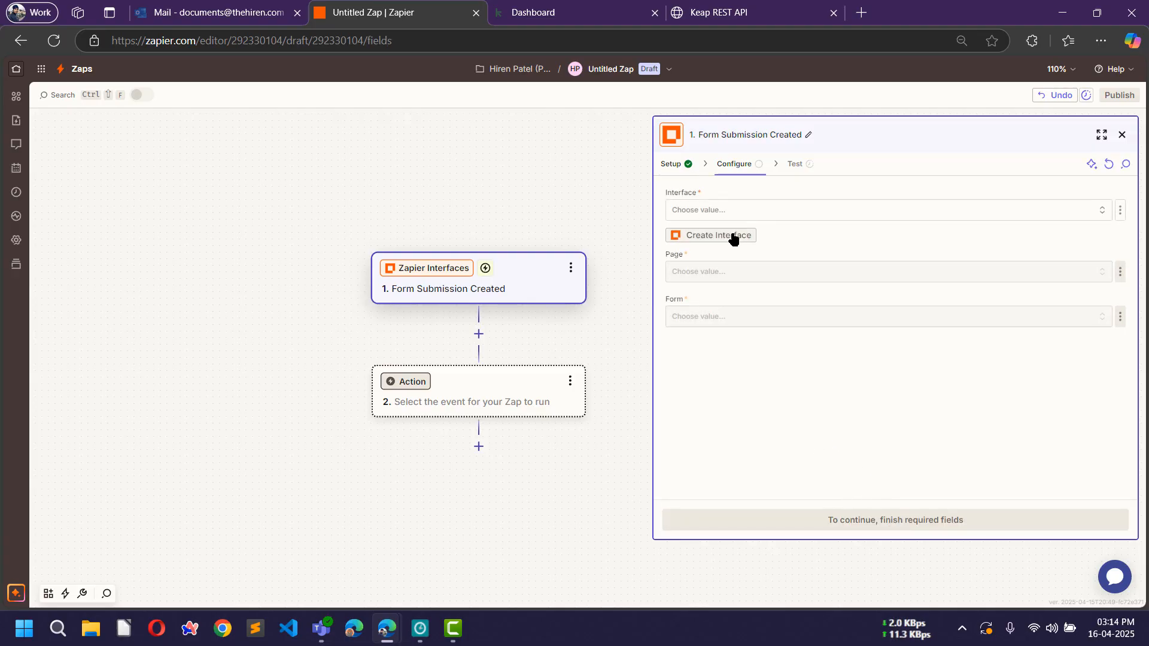
left_click(731, 211)
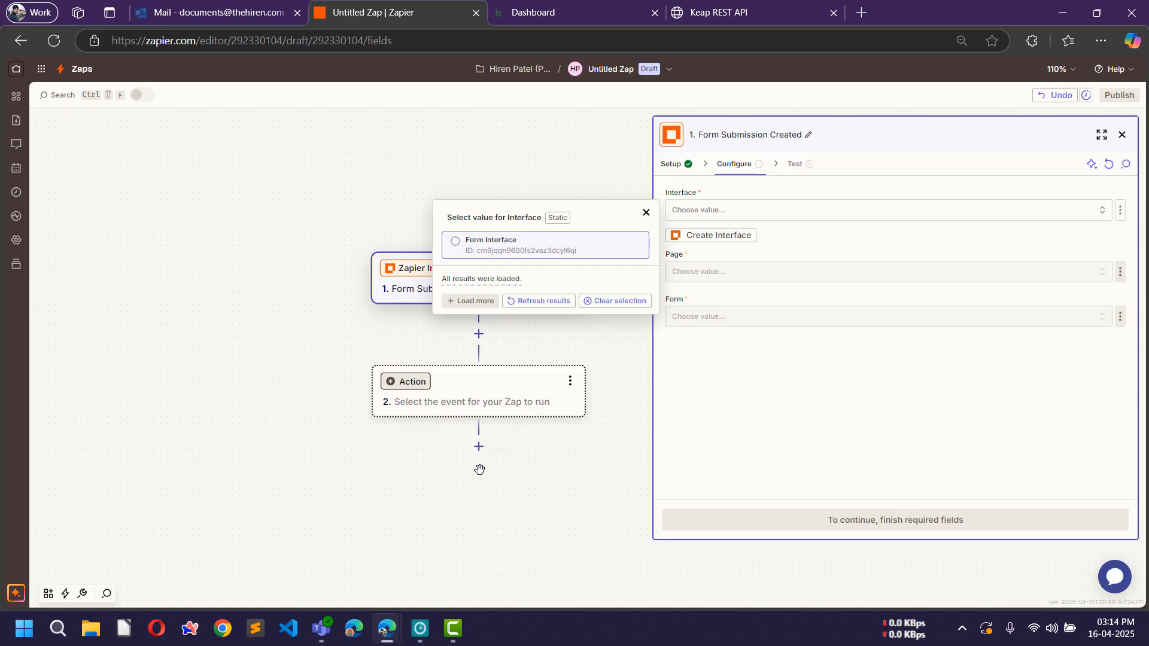
left_click(506, 247)
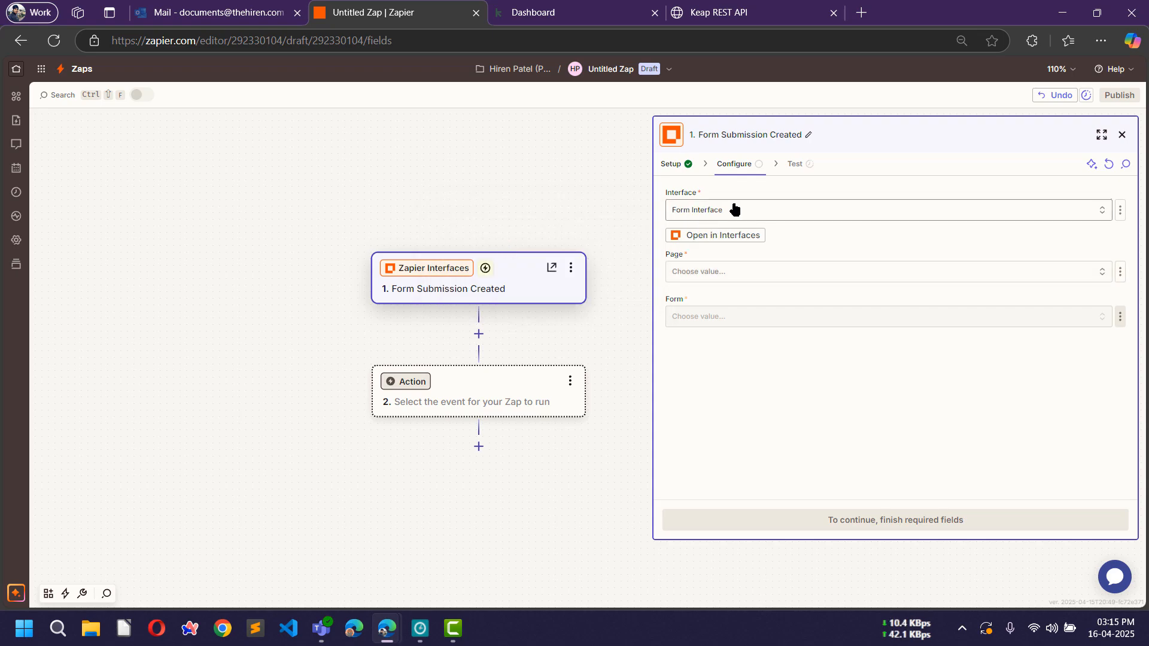
left_click(716, 275)
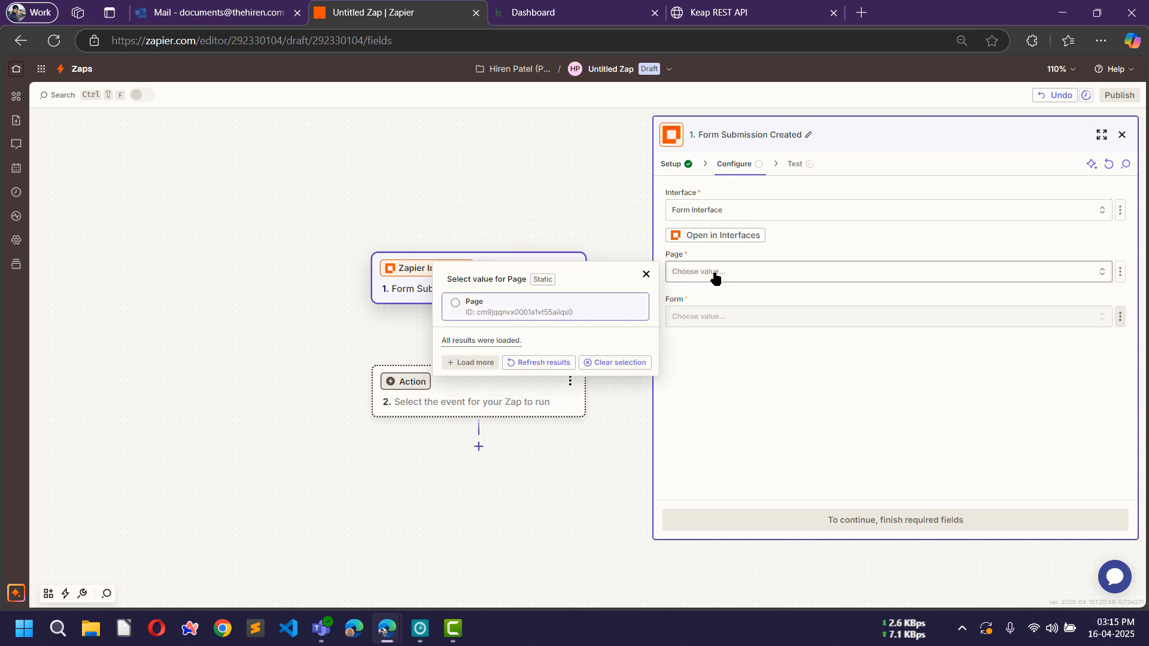
left_click(494, 309)
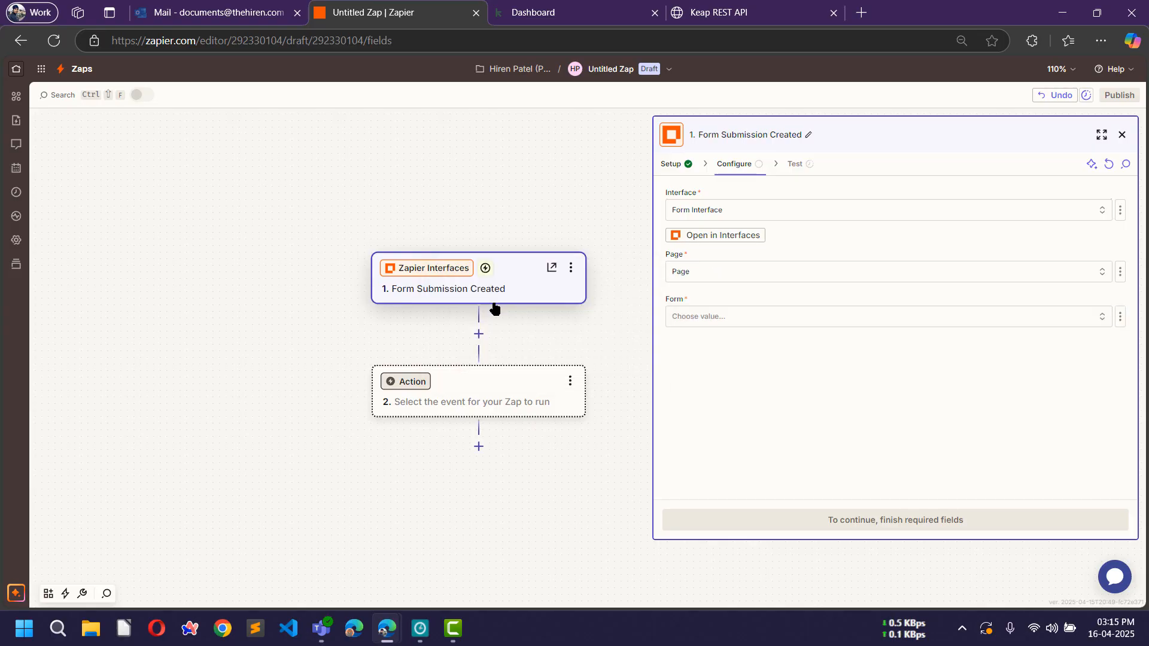
left_click(710, 318)
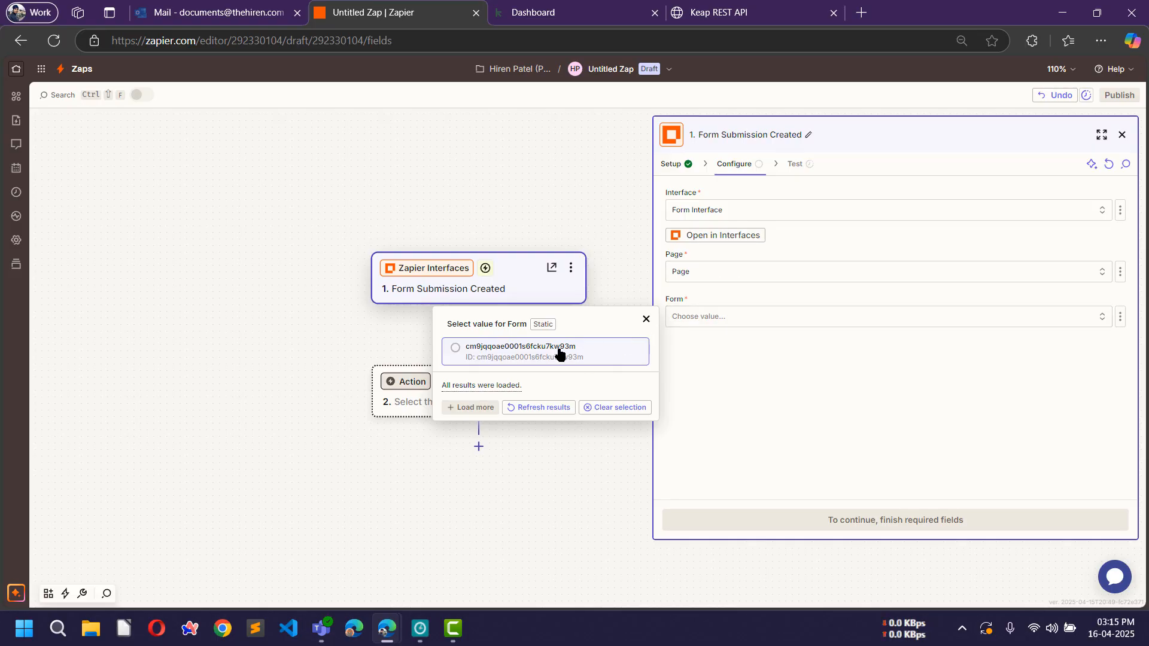
left_click(519, 352)
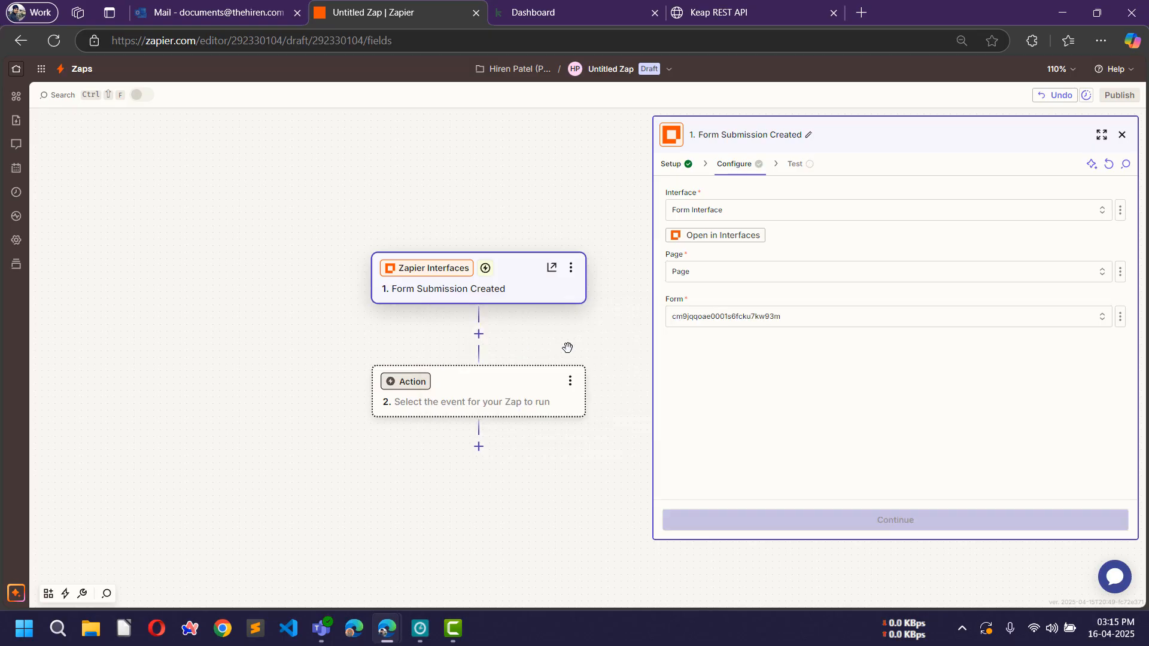
left_click(918, 520)
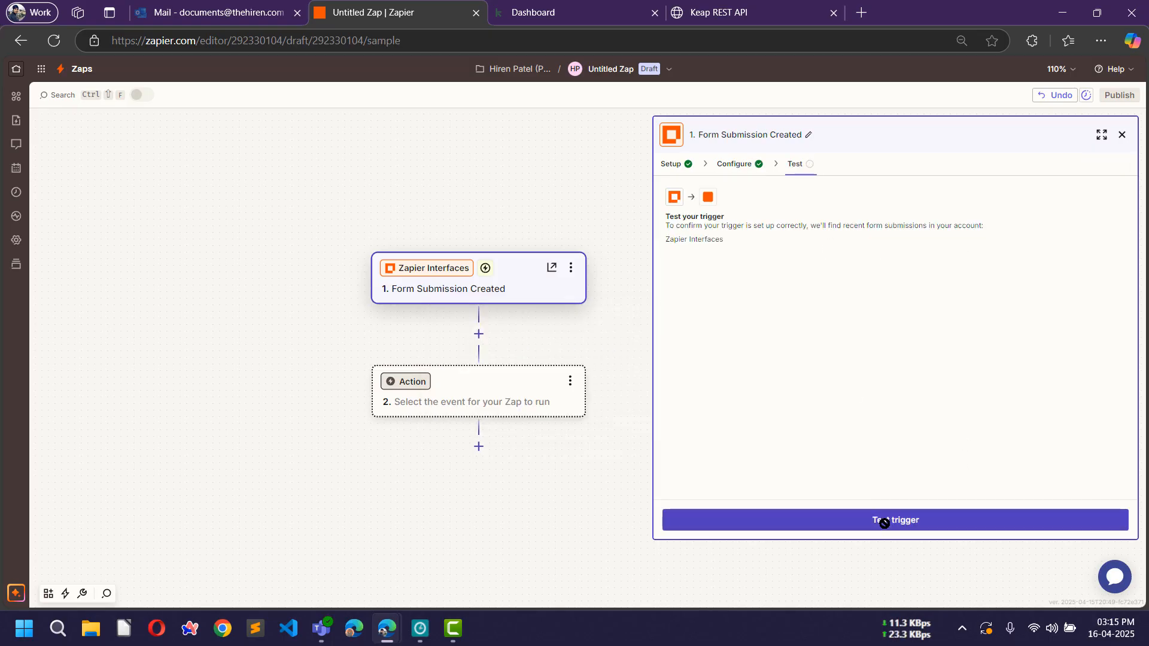
Step: Test the trigger and inspect the name, email, phone and message values in record Form Submission A
left_click(842, 523)
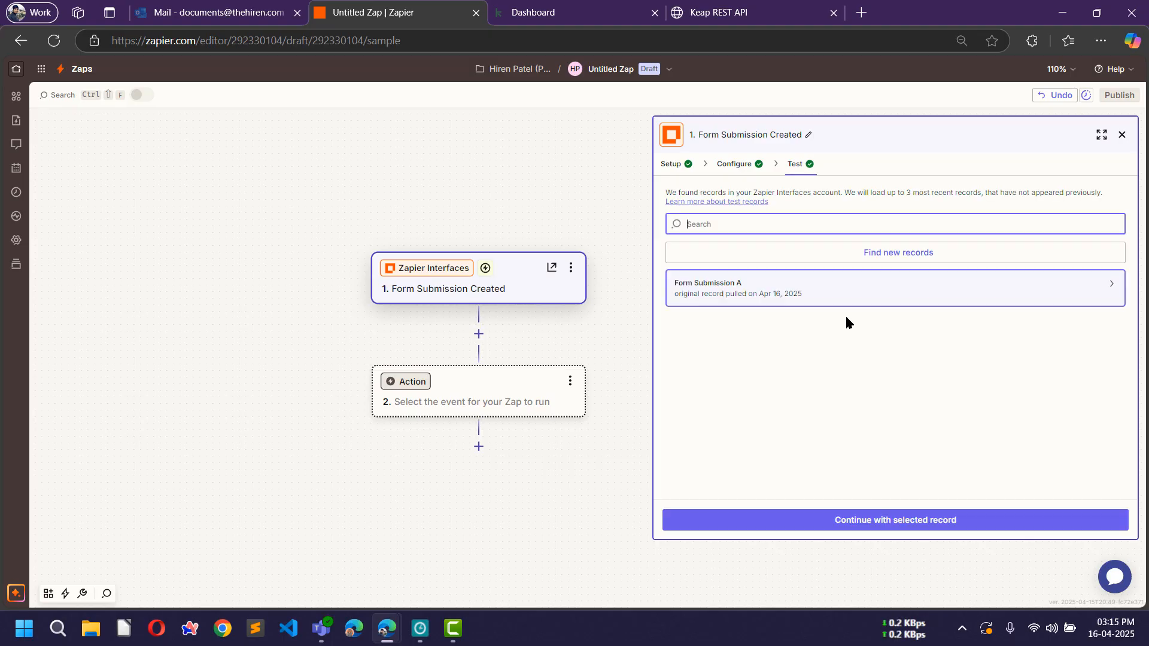
left_click(748, 289)
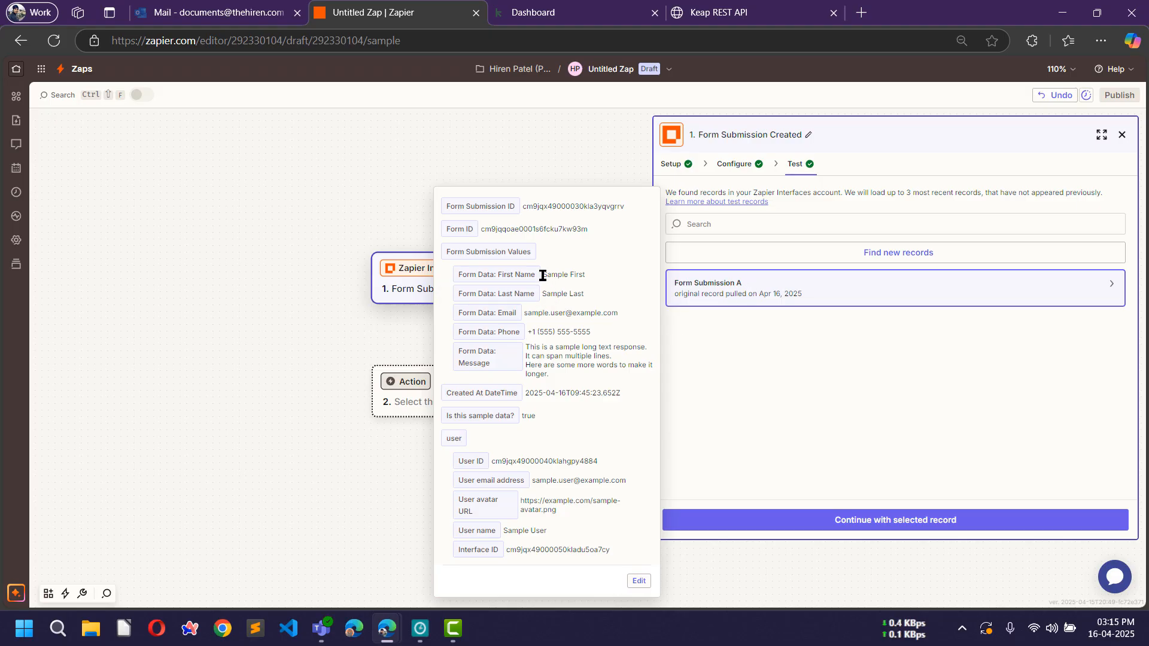
left_click_drag(543, 274, 594, 313)
left_click(582, 286)
left_click_drag(531, 333, 566, 372)
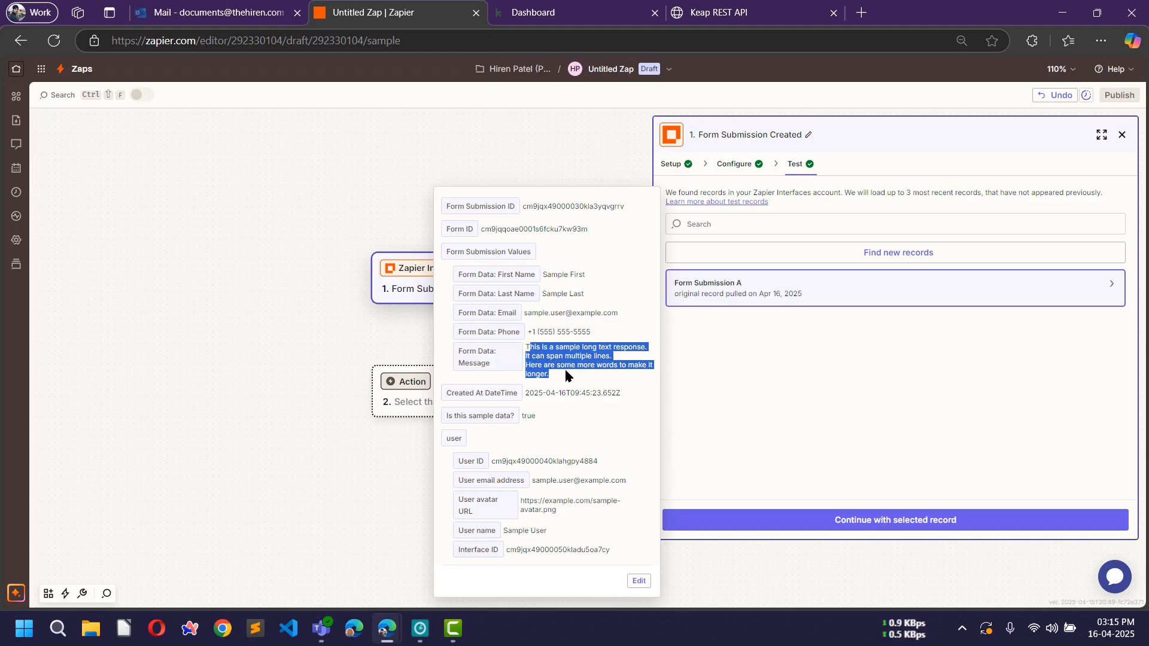
left_click(522, 358)
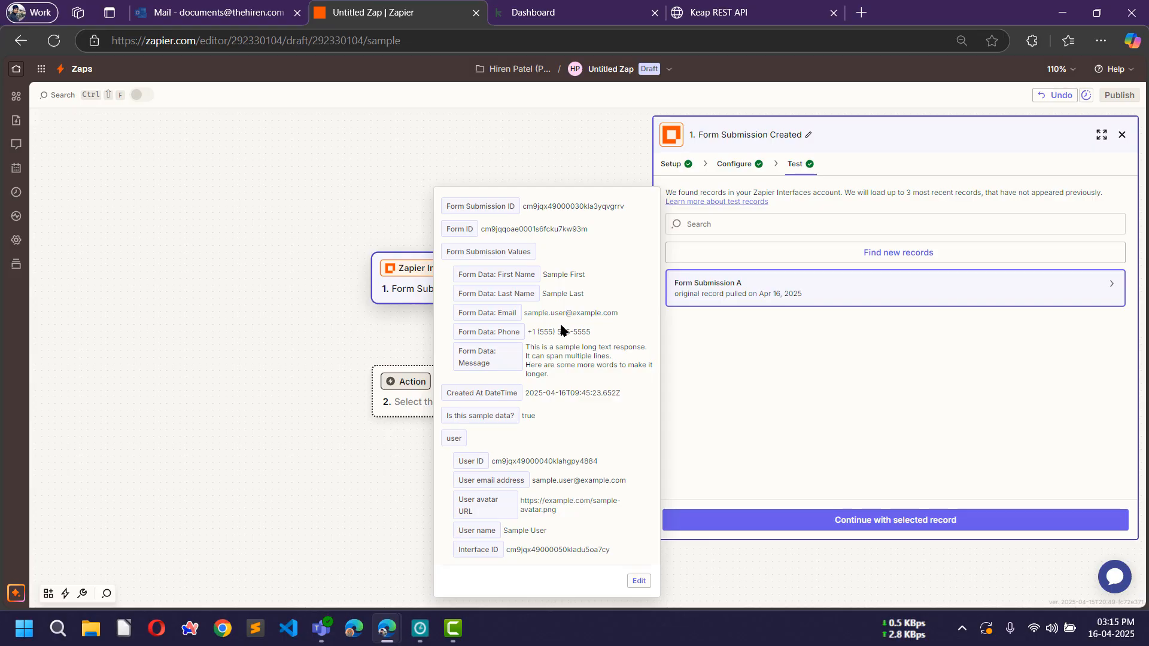
Step: Switch to the InPrivate form page and fill in the name, email and phone fields from the first saved contact
mouse_move(389, 630)
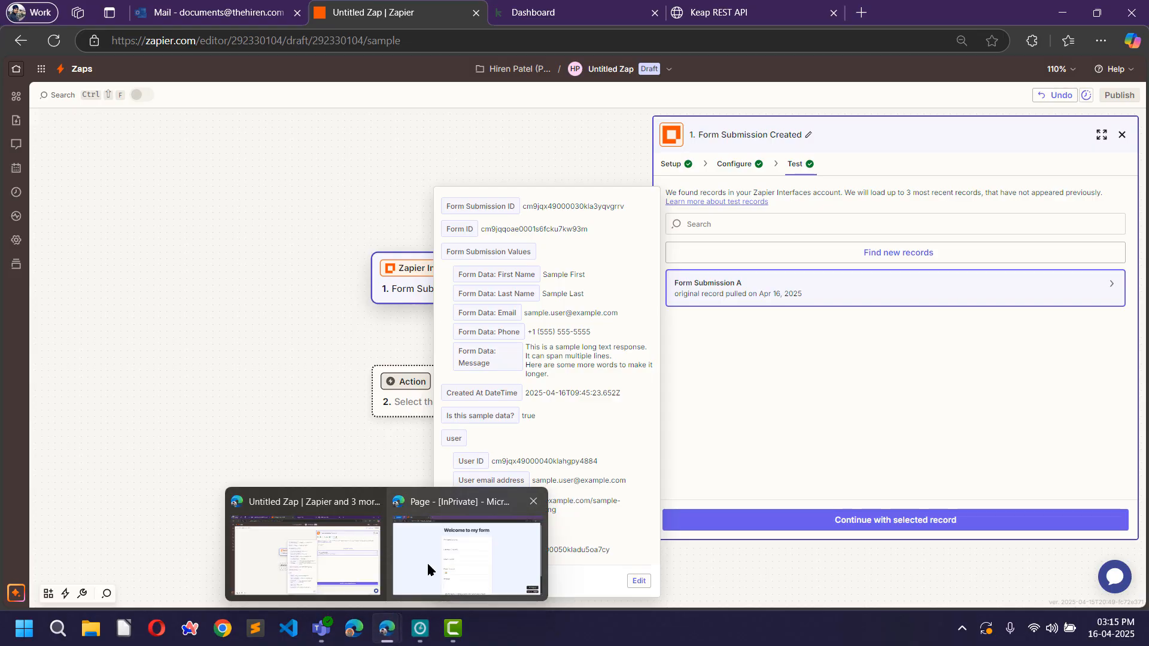
left_click(431, 565)
scroll(548, 349, "down", 3)
scroll(547, 349, "up", 3)
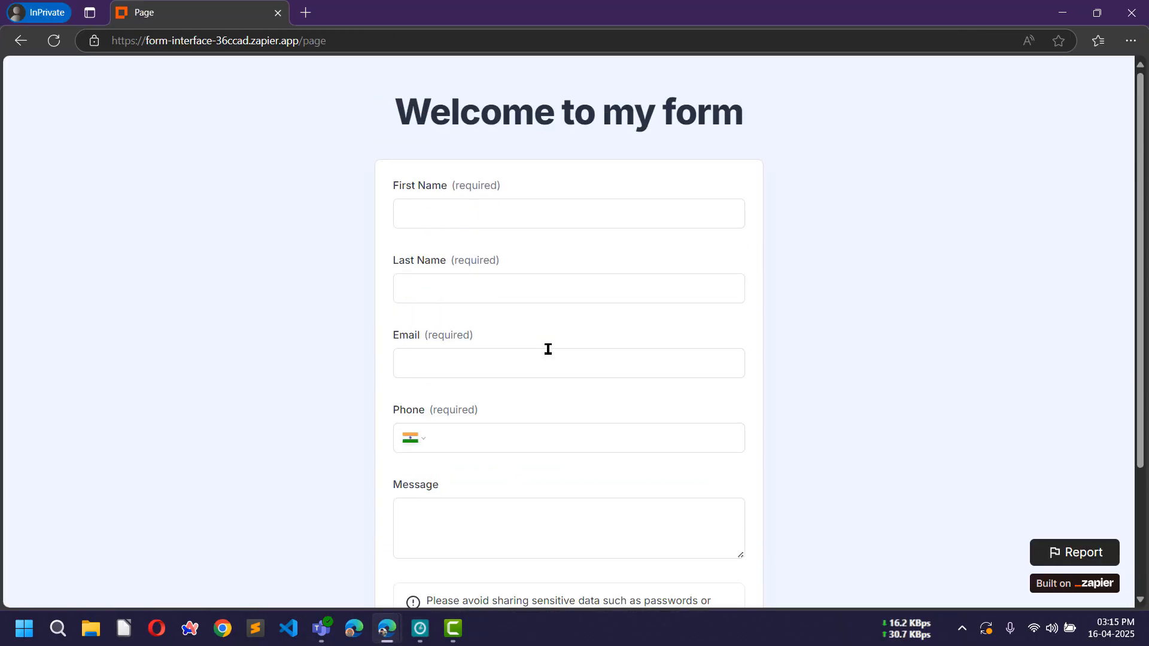
left_click(452, 211)
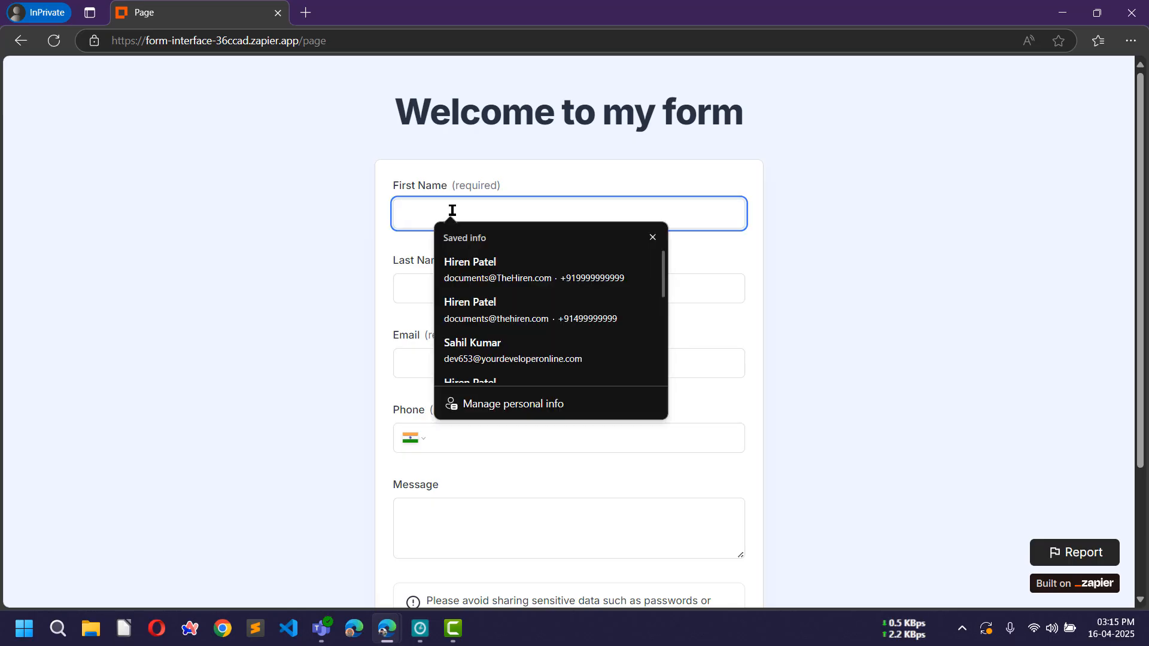
left_click(461, 266)
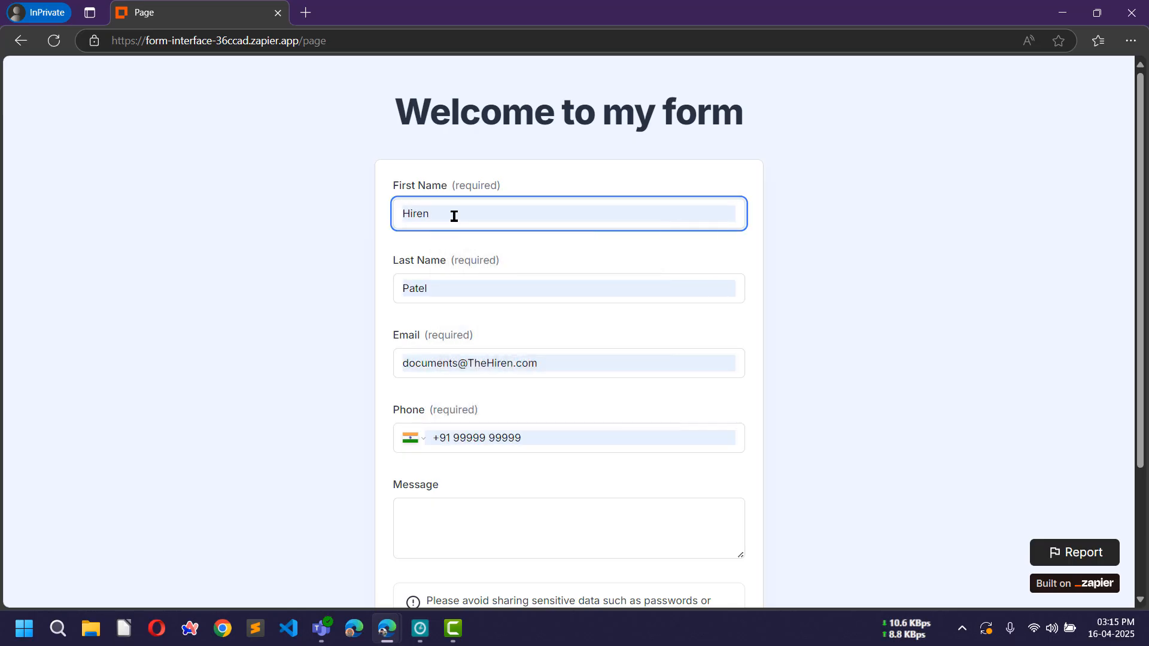
left_click_drag(454, 215, 366, 218)
left_click(339, 239)
left_click_drag(475, 293, 356, 283)
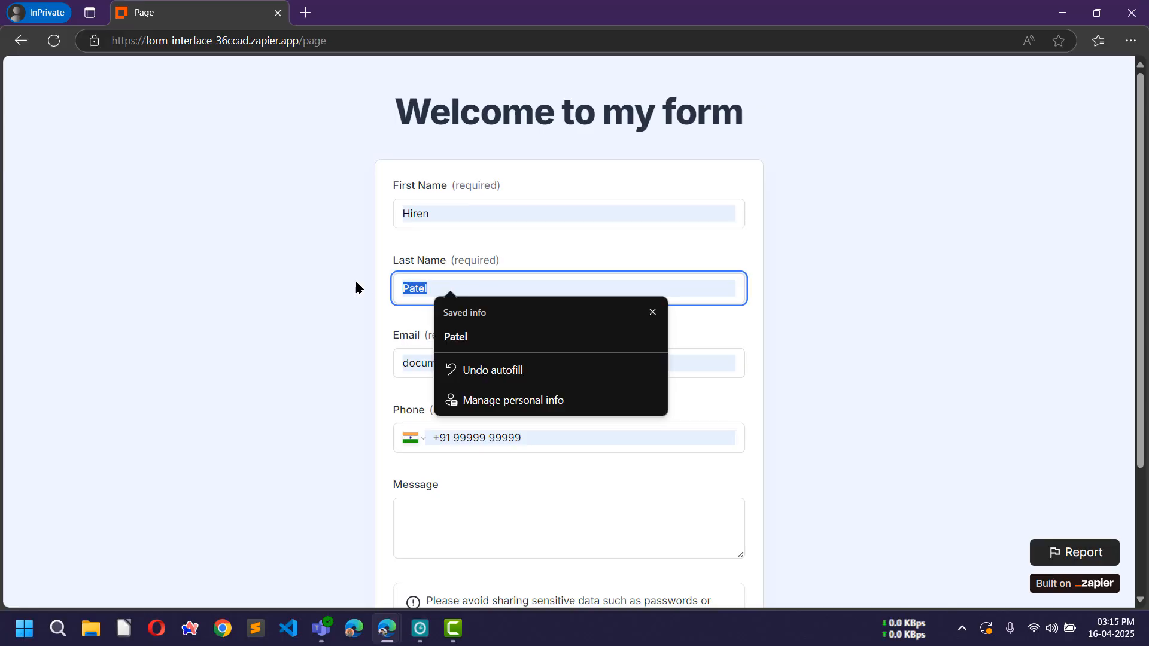
Step: Change the email address's domain to lowercase and check the phone number field
left_click(479, 402)
double_click(494, 361)
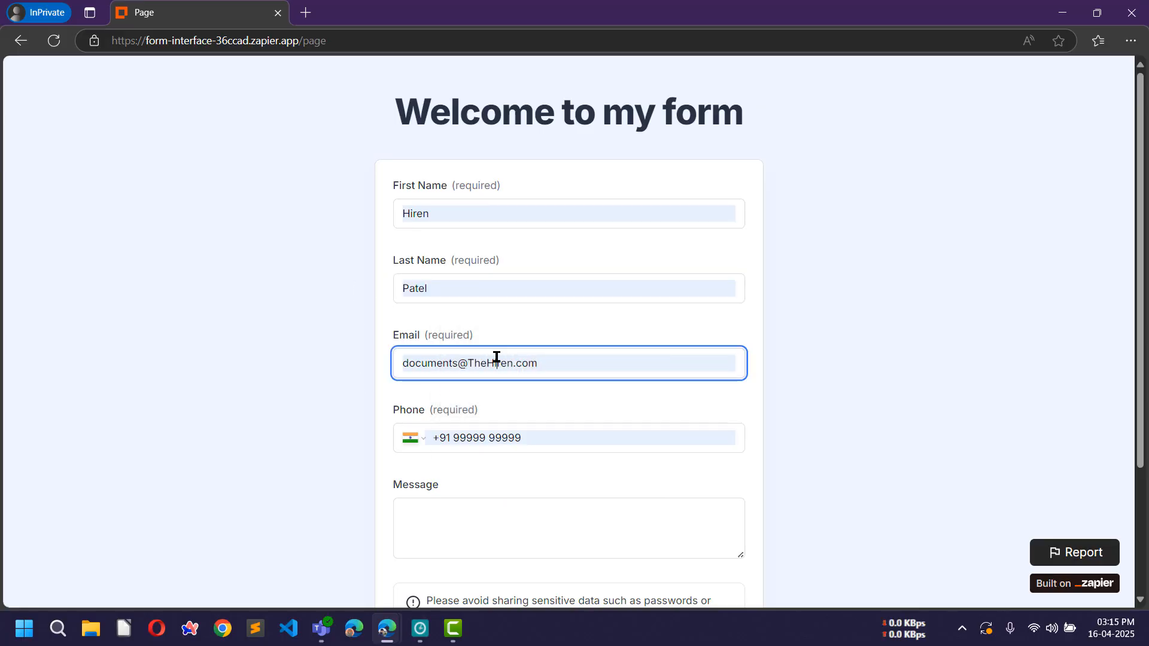
type("thehire")
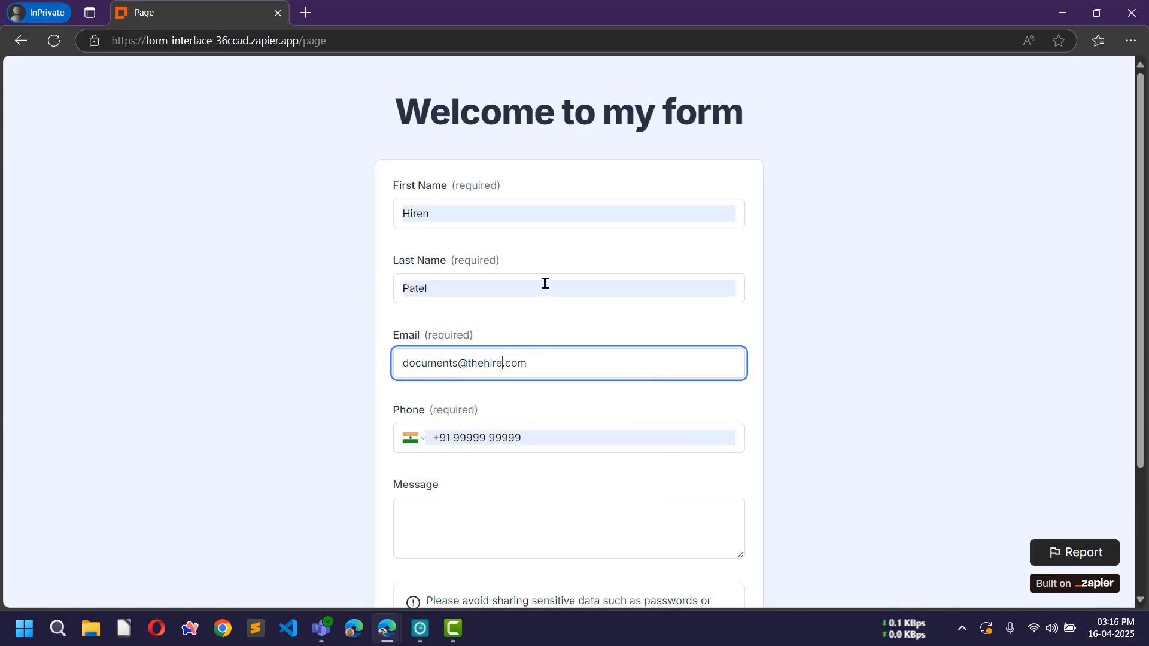
scroll(518, 454, "down", 2)
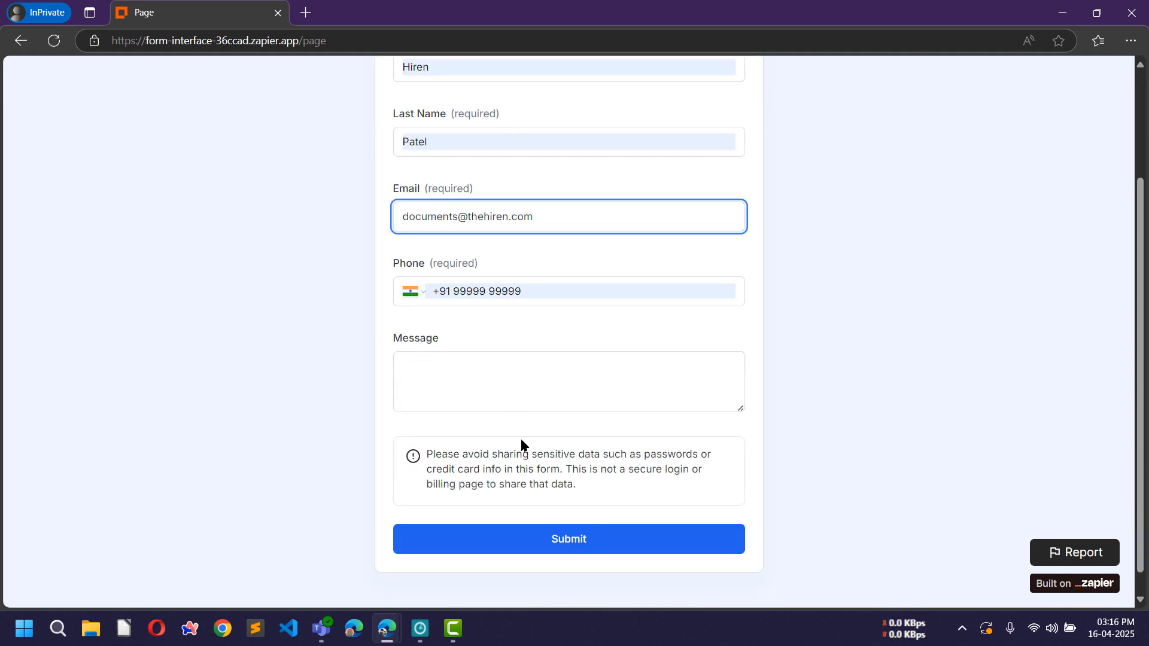
left_click(495, 289)
key("BackSpace")
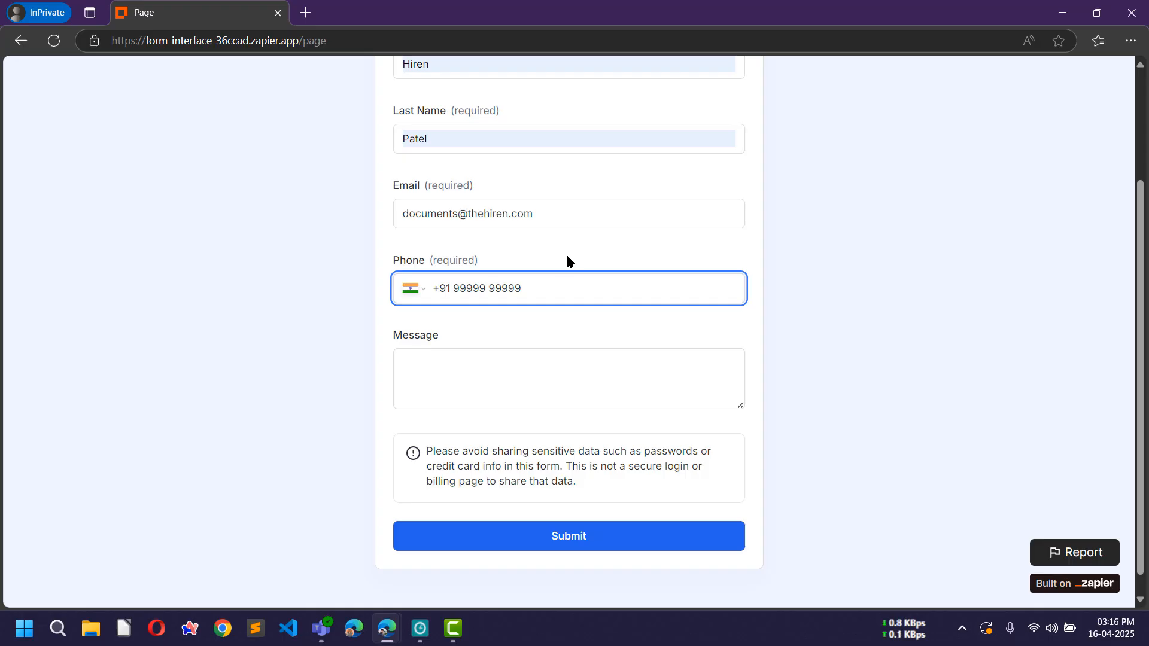
Step: Enter "This is a dummy message." as the message and submit the form
left_click(497, 389)
type("Thi")
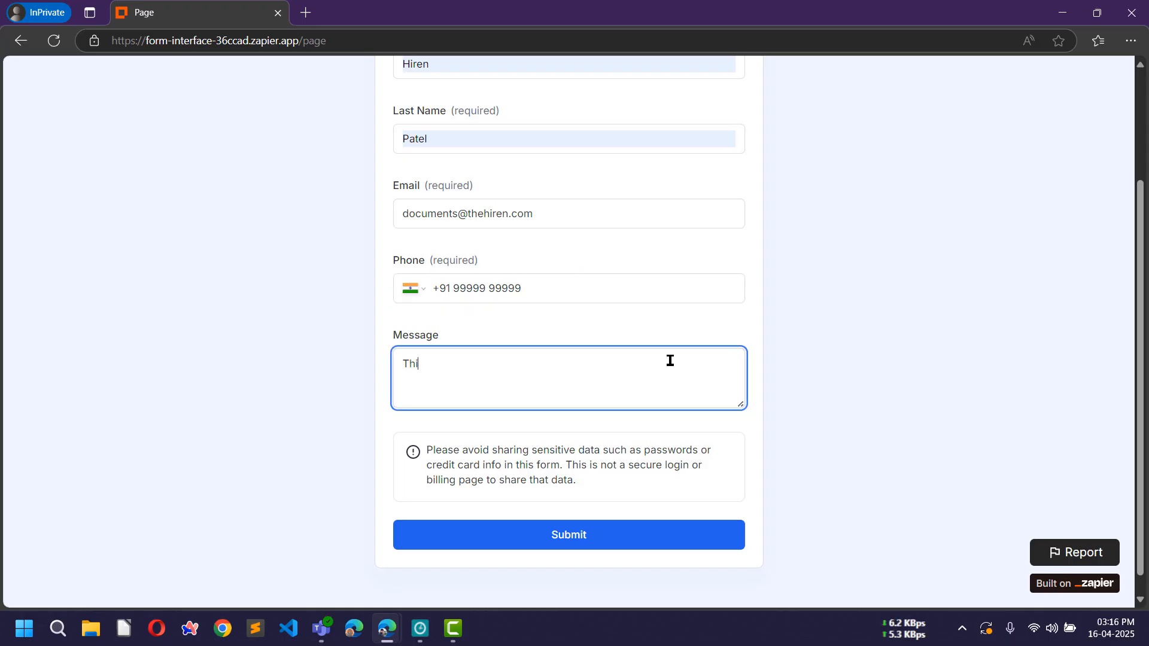
type("s is a dummy message.")
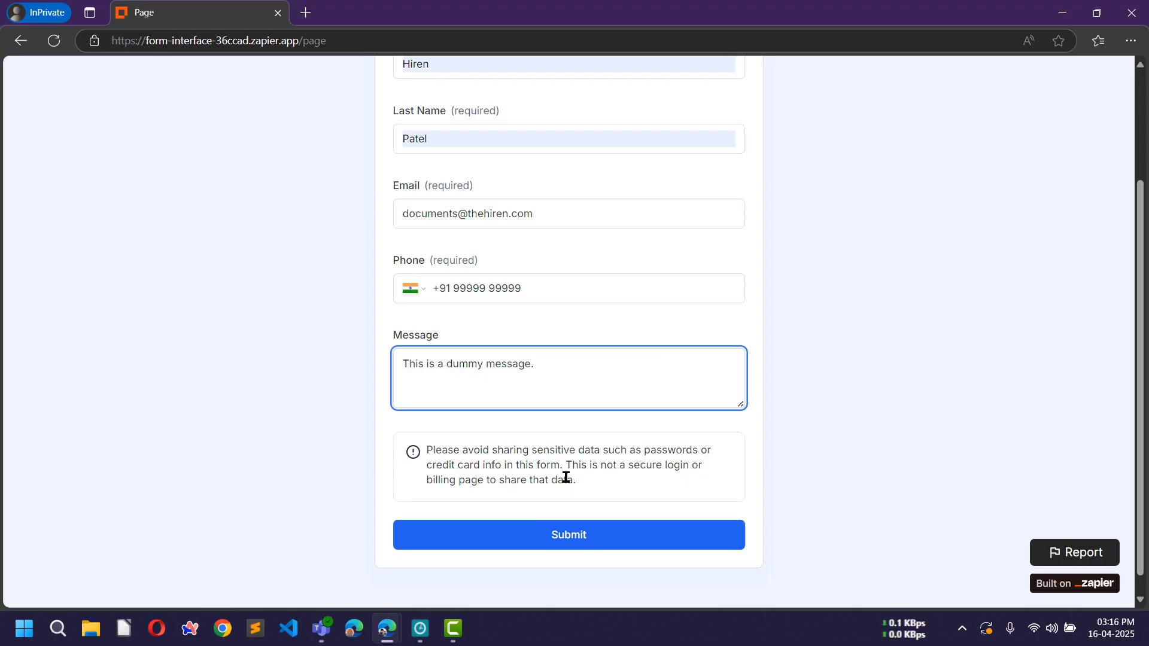
left_click(568, 542)
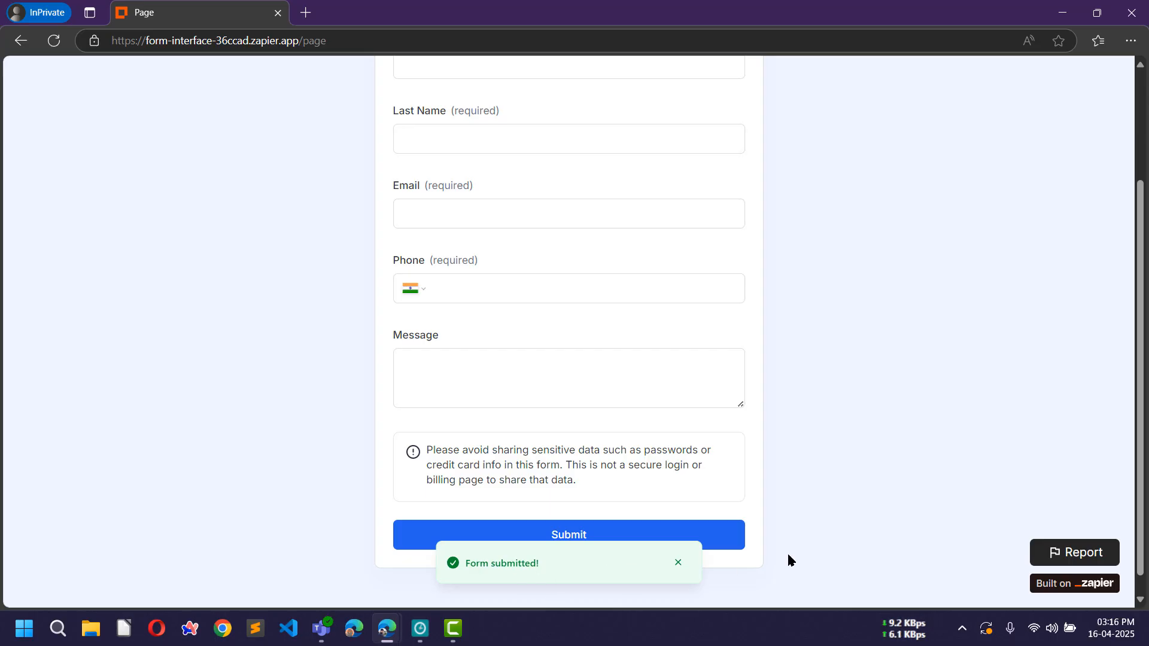
Step: Return to the Zap editor window, find new trigger records and select Form Submission B
key("alt+Tab")
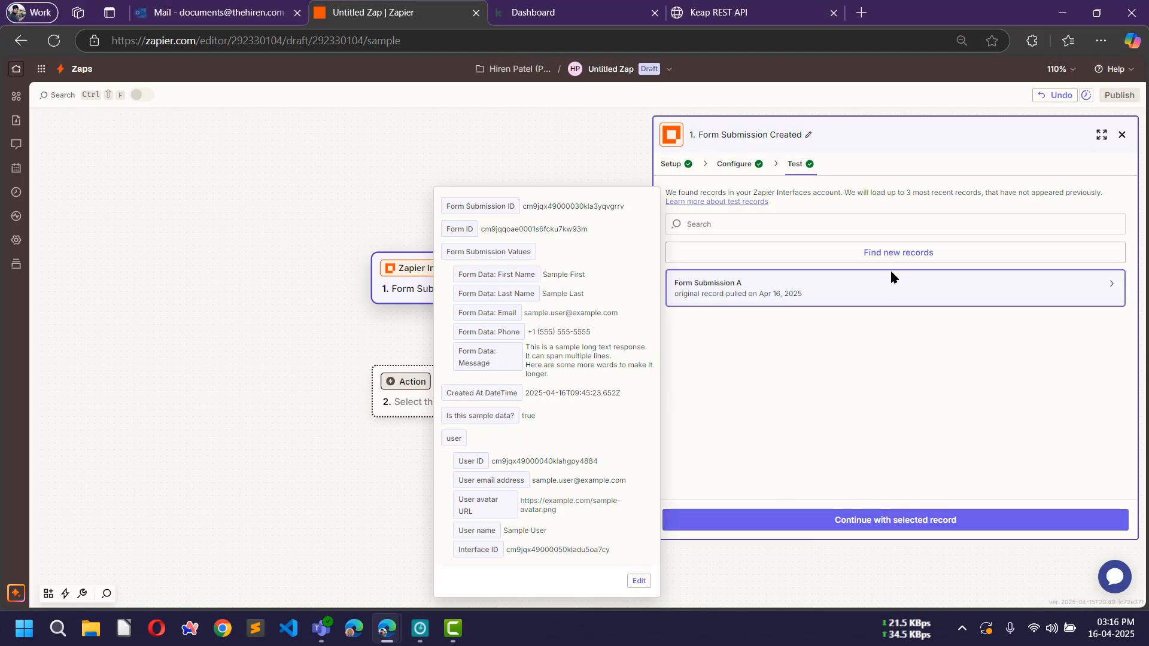
left_click(889, 252)
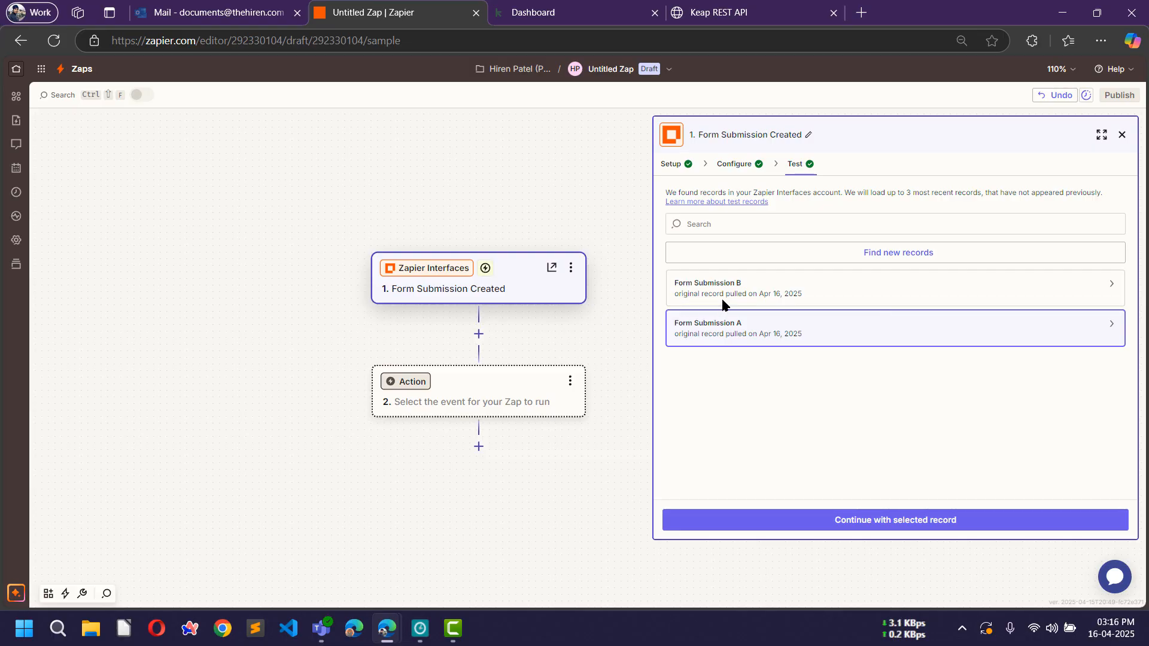
left_click(750, 287)
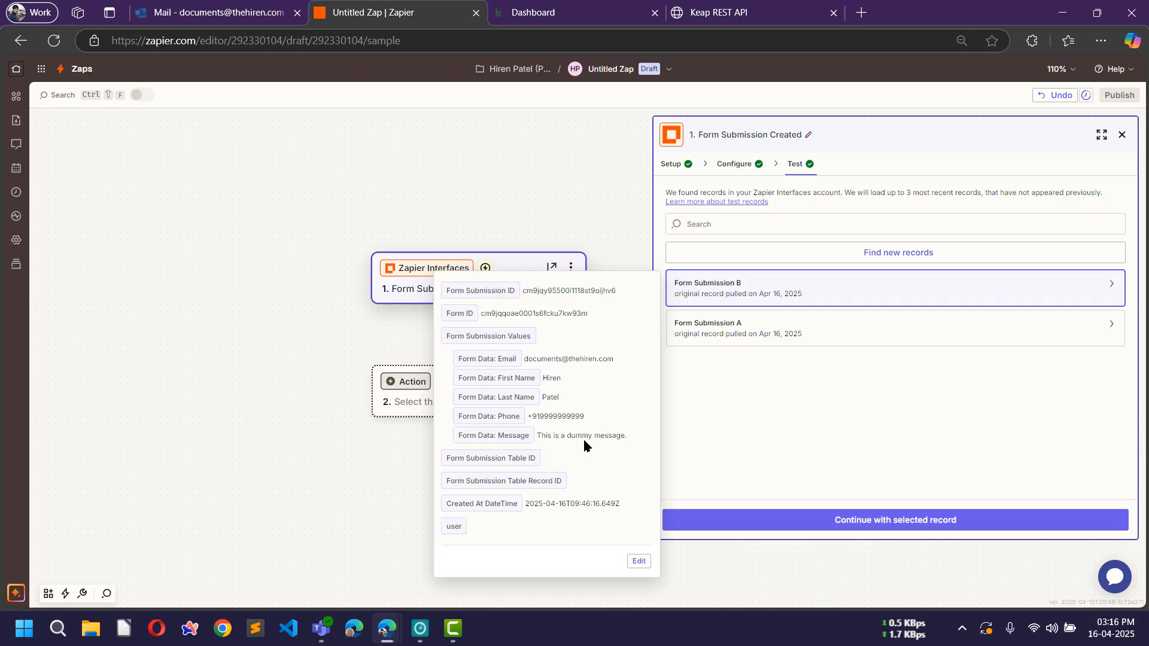
Step: Compare the record's values with the public form's fields and continue the Zap with Form Submission B
key("alt+Tab")
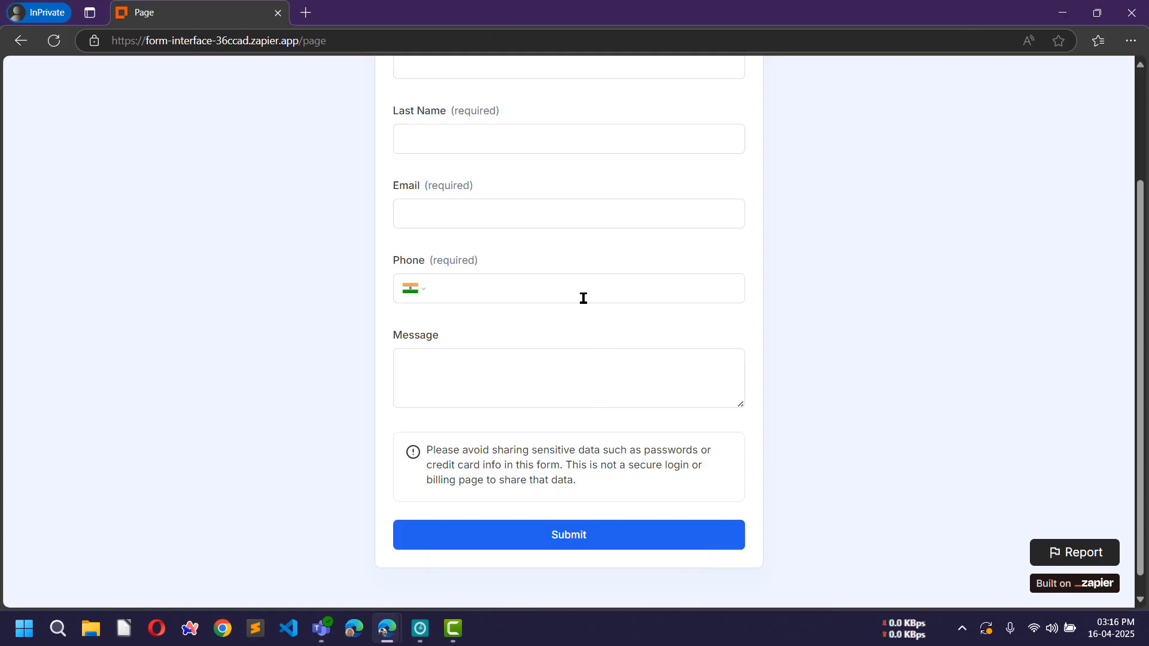
scroll(594, 346, "up", 3)
key("alt+Tab")
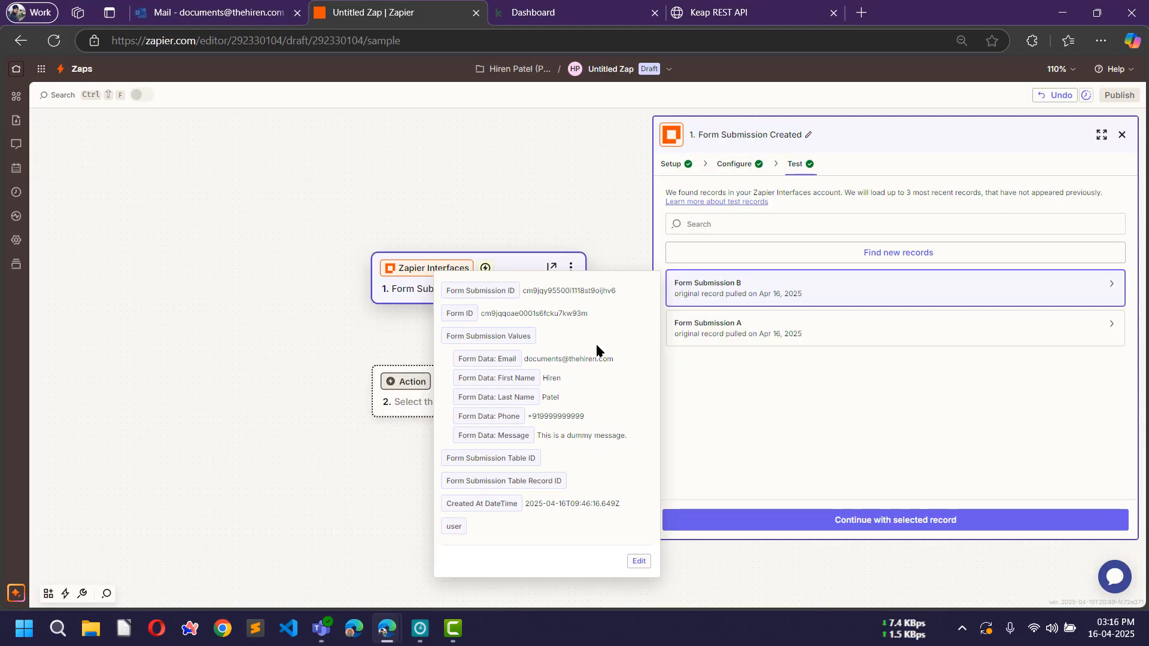
left_click(742, 421)
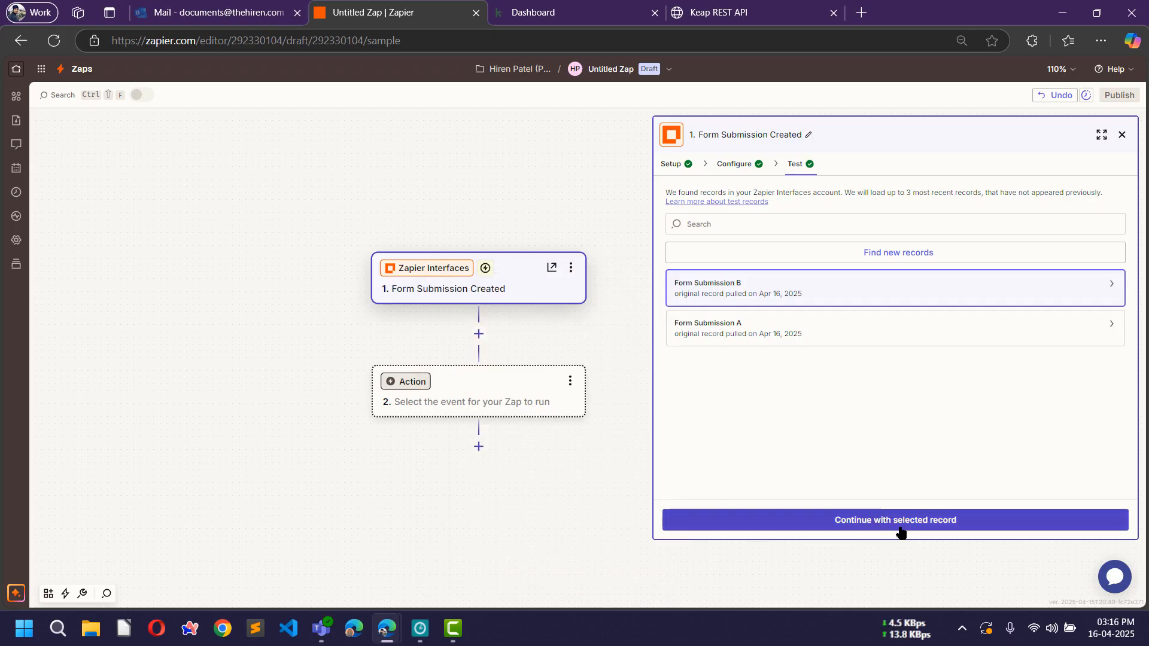
left_click(881, 521)
left_click(887, 527)
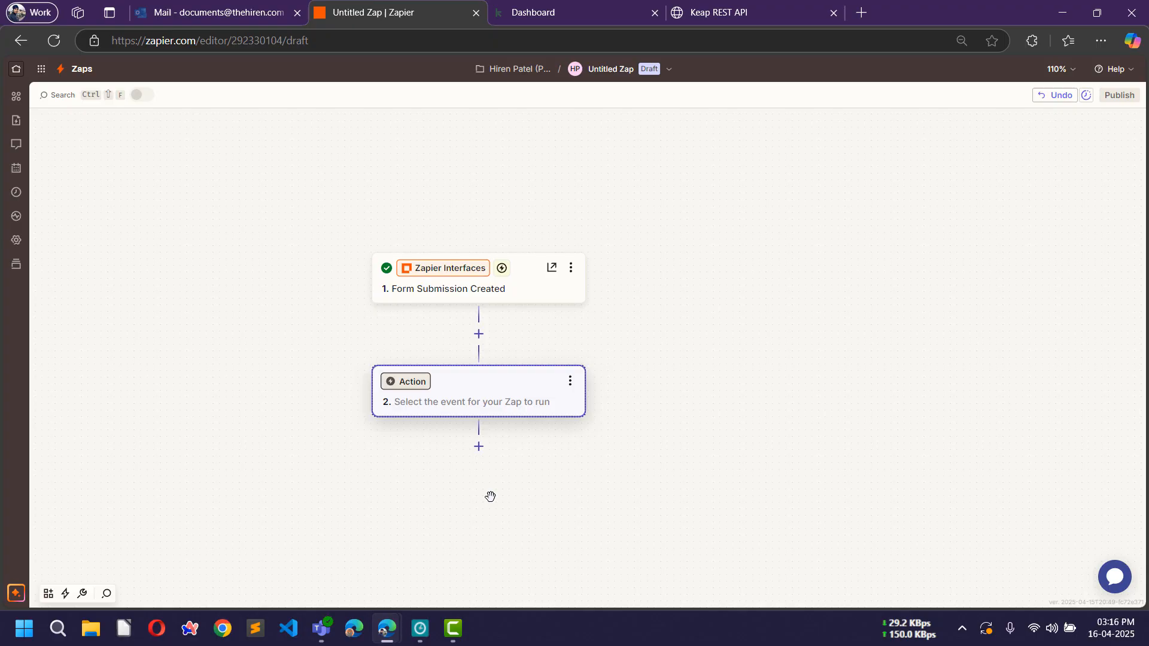
Step: Make the Zap's second step a Filter and choose the form's Email data as the field to check
left_click(499, 392)
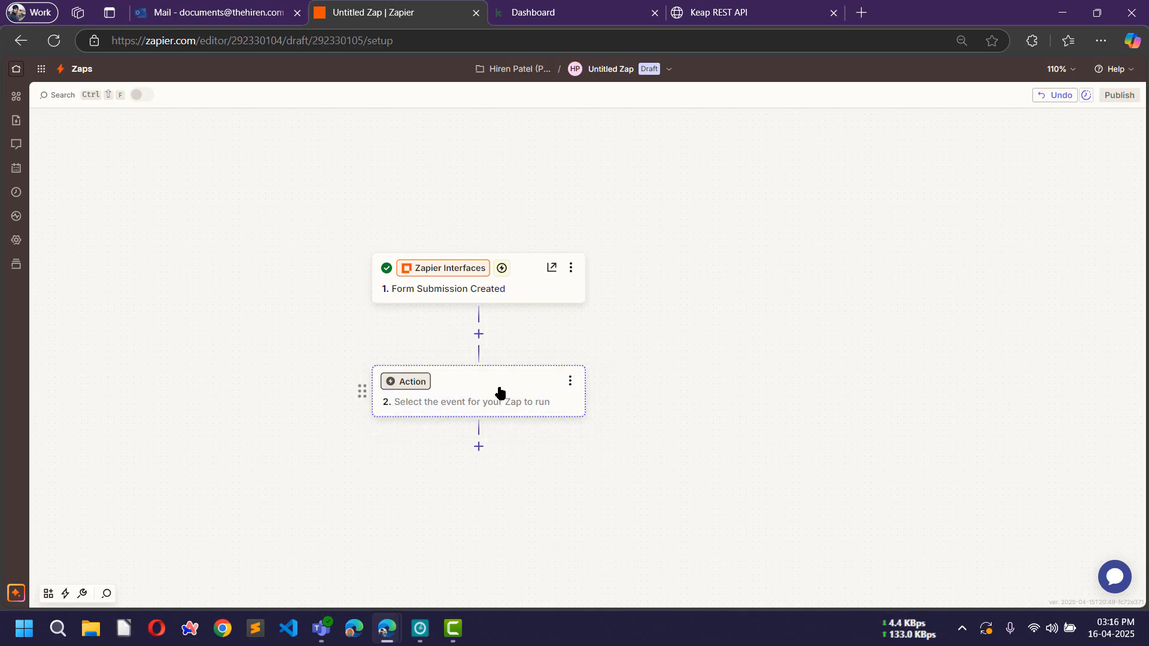
left_click(622, 232)
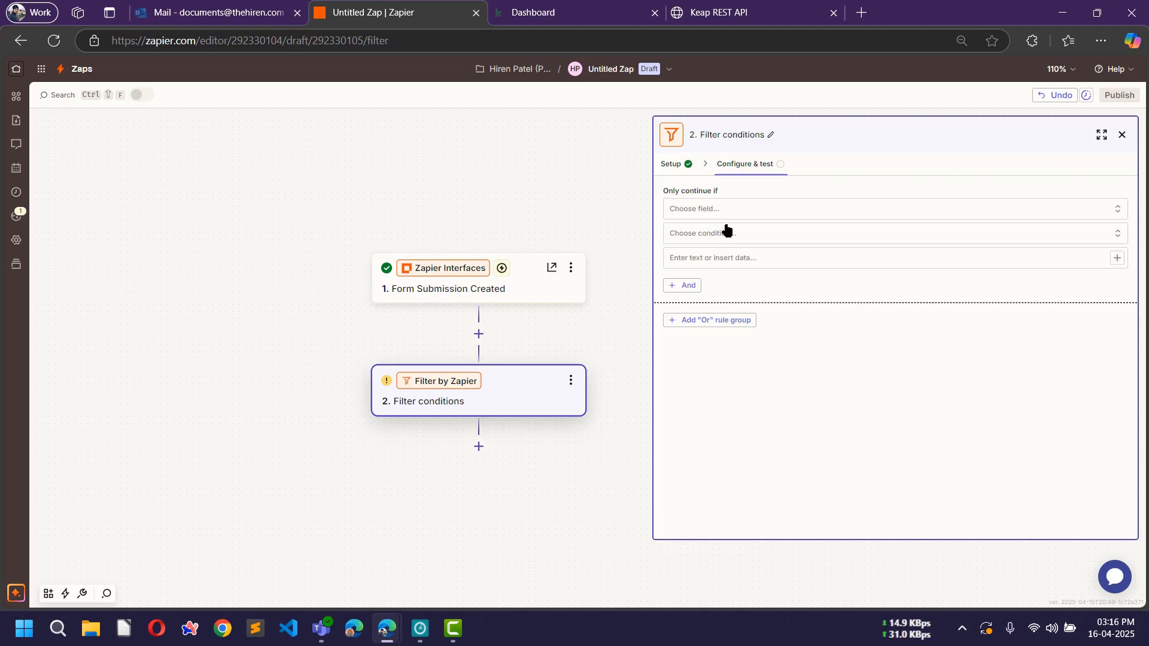
left_click(728, 210)
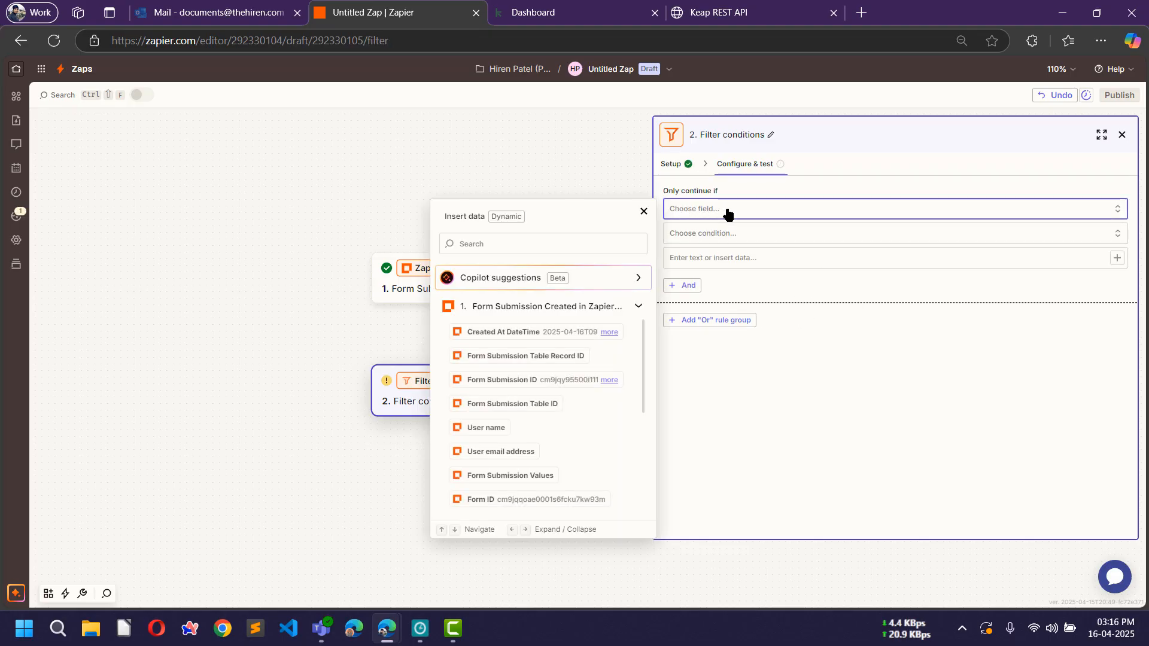
scroll(569, 400, "down", 3)
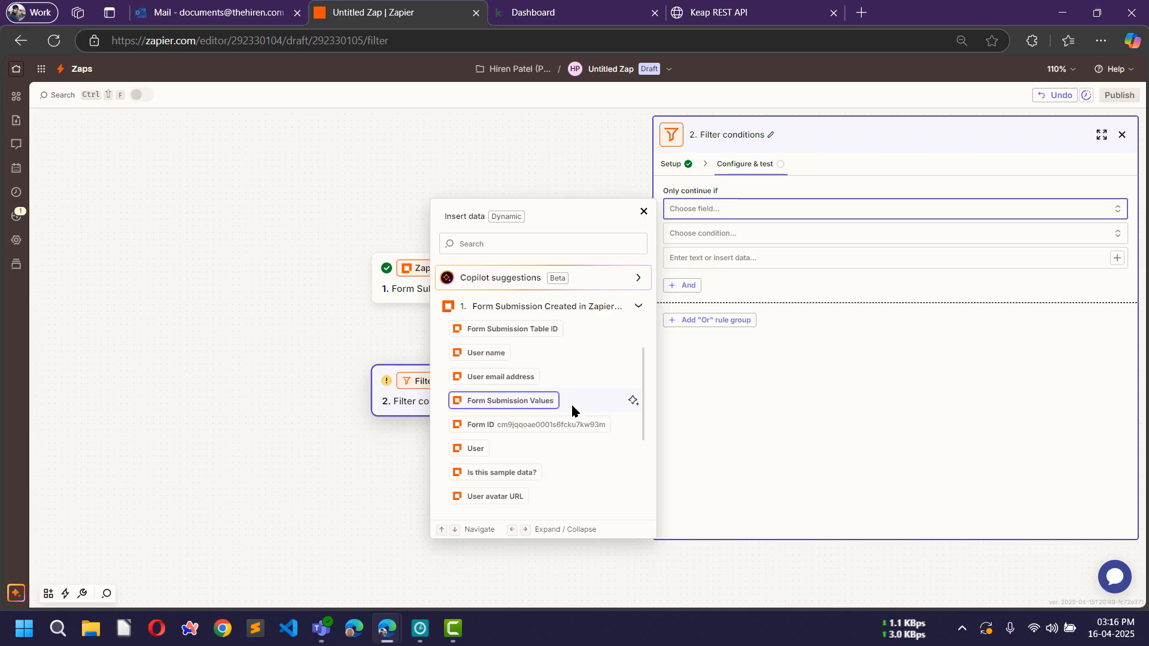
scroll(574, 409, "down", 2)
left_click(509, 444)
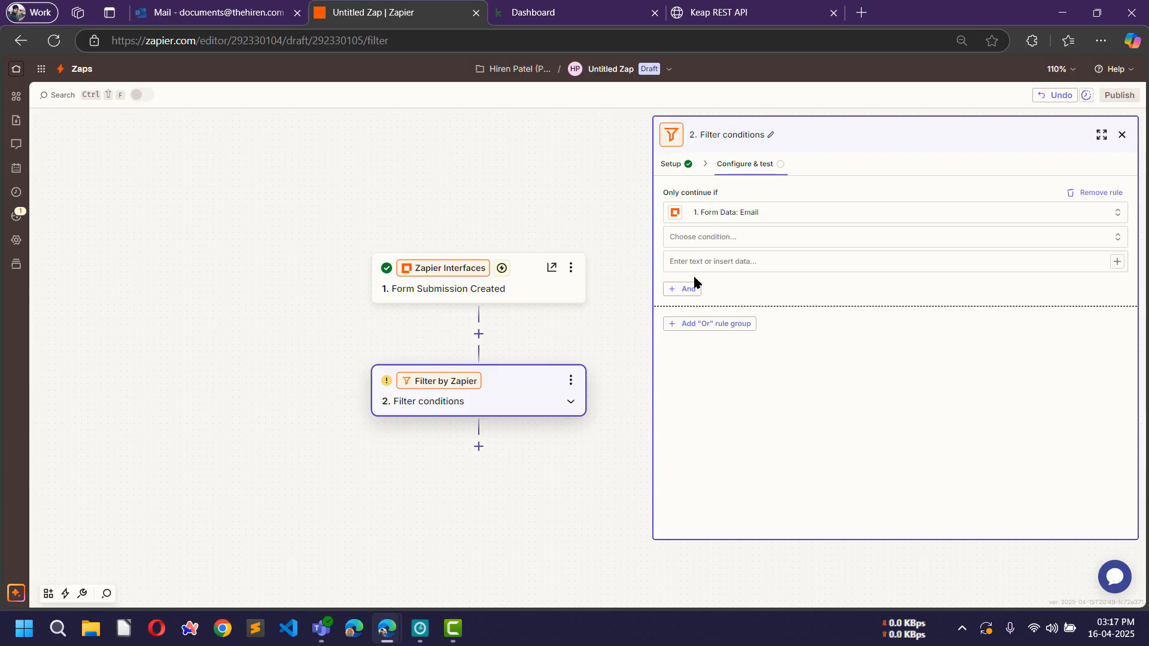
Step: Set the Email filter condition to Exists, test the filter and continue to a new action step
left_click(719, 239)
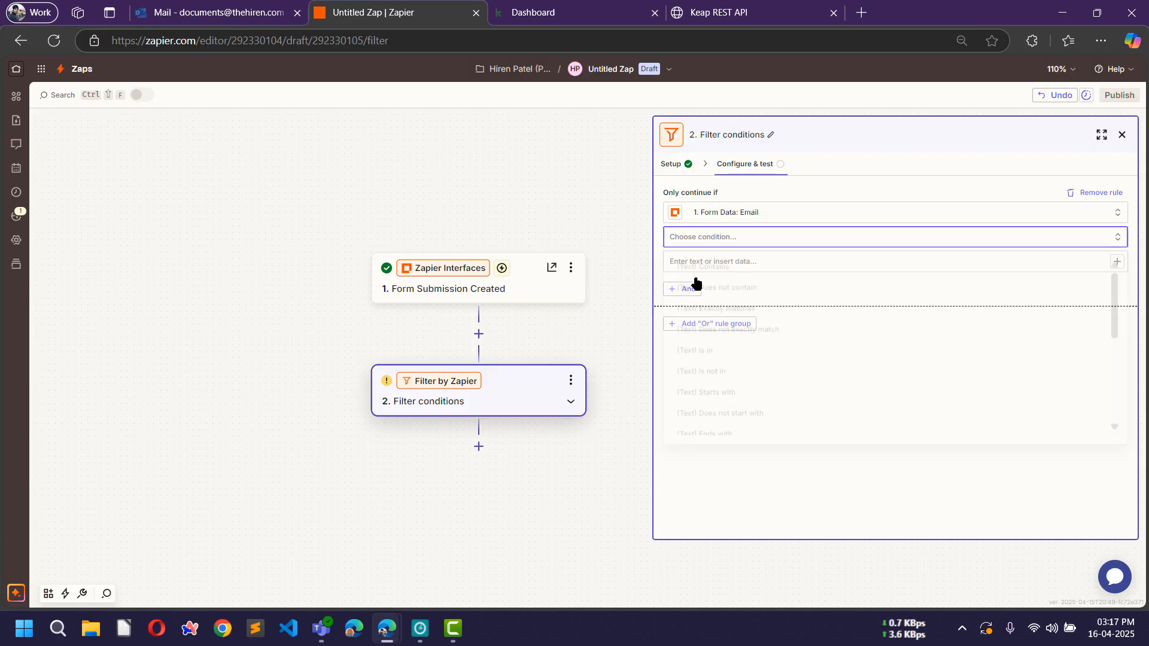
scroll(774, 369, "down", 5)
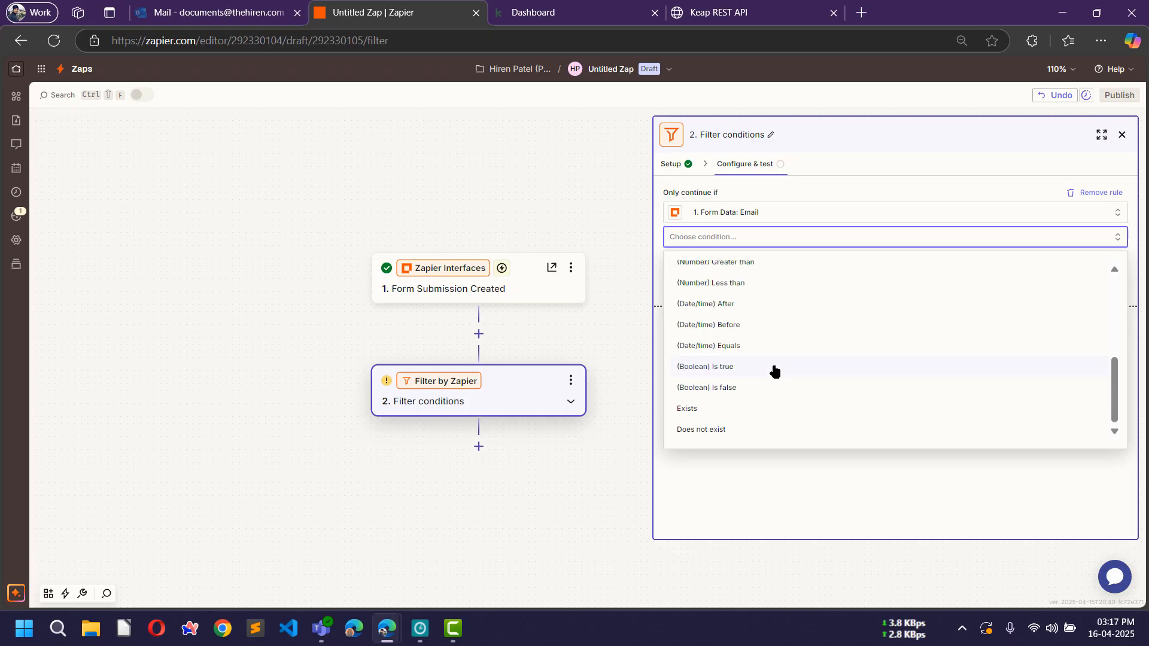
left_click(714, 412)
left_click(817, 526)
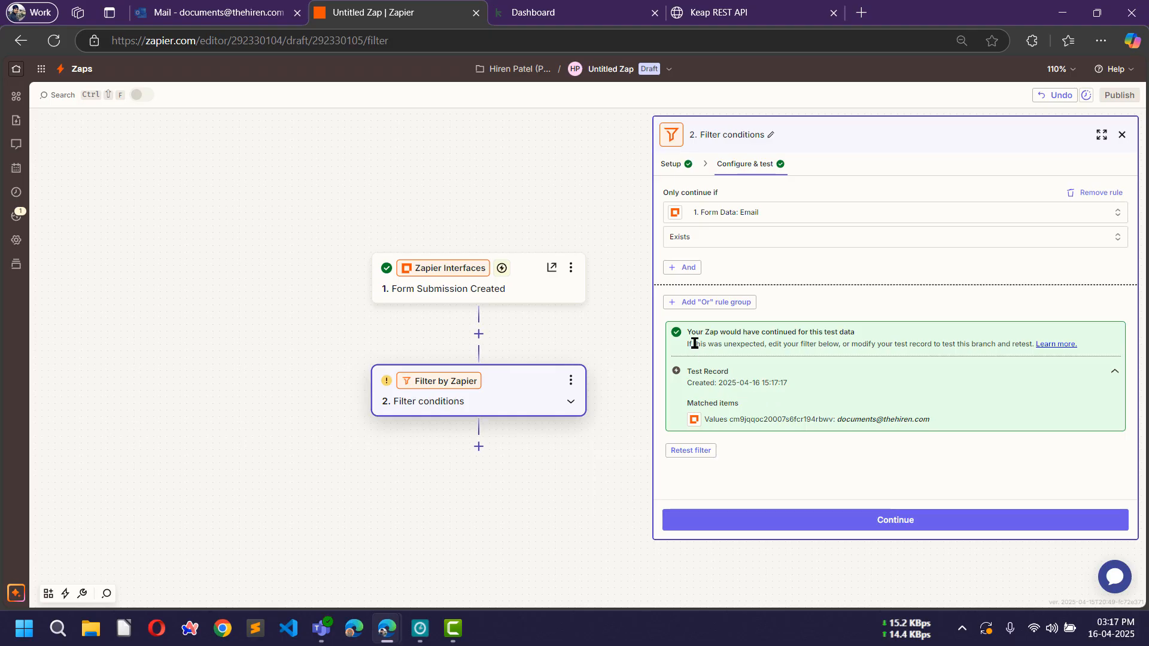
left_click_drag(584, 337, 550, 276)
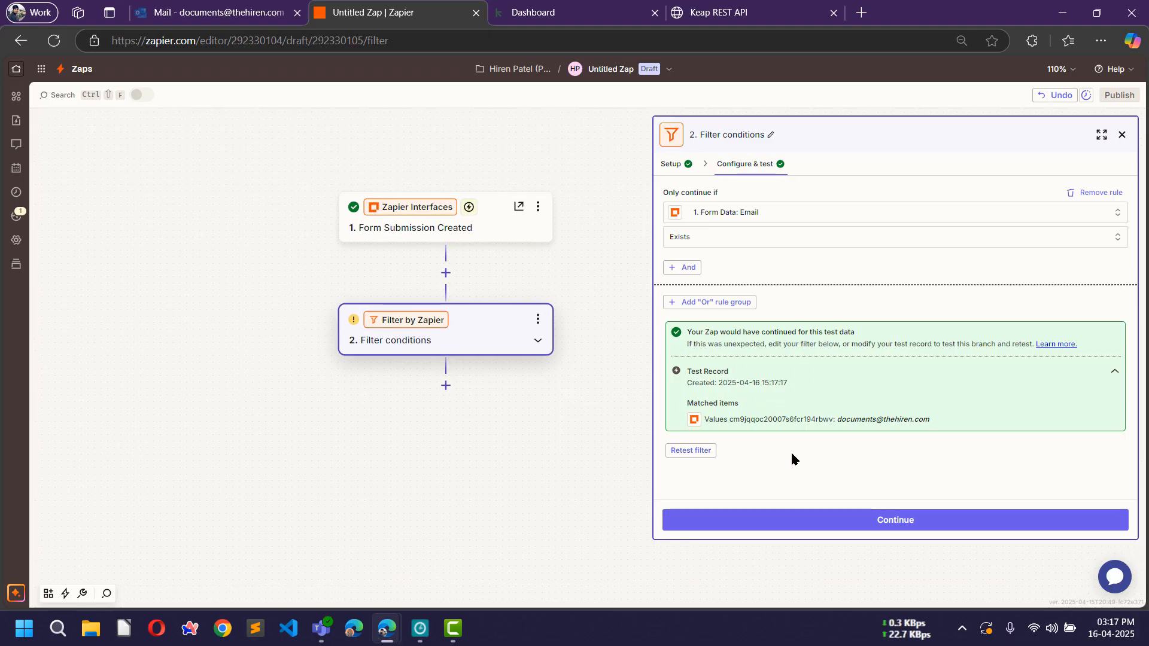
left_click(821, 525)
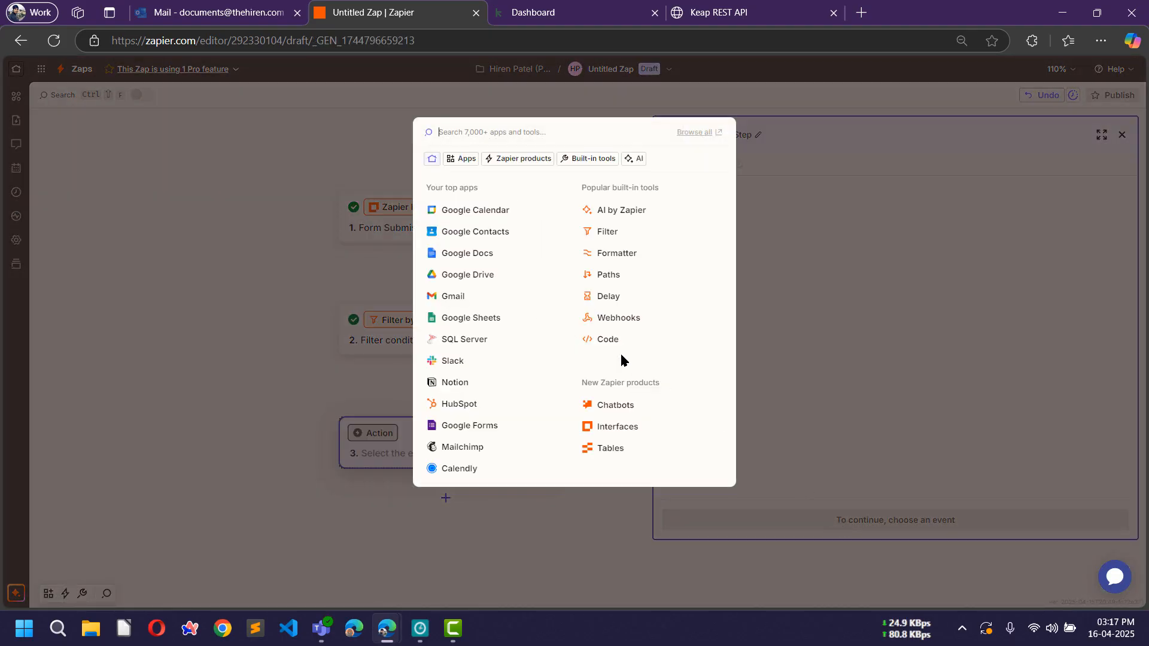
Step: Add Keap as the third step's app with Create or Update Contact as the action event
type("keap")
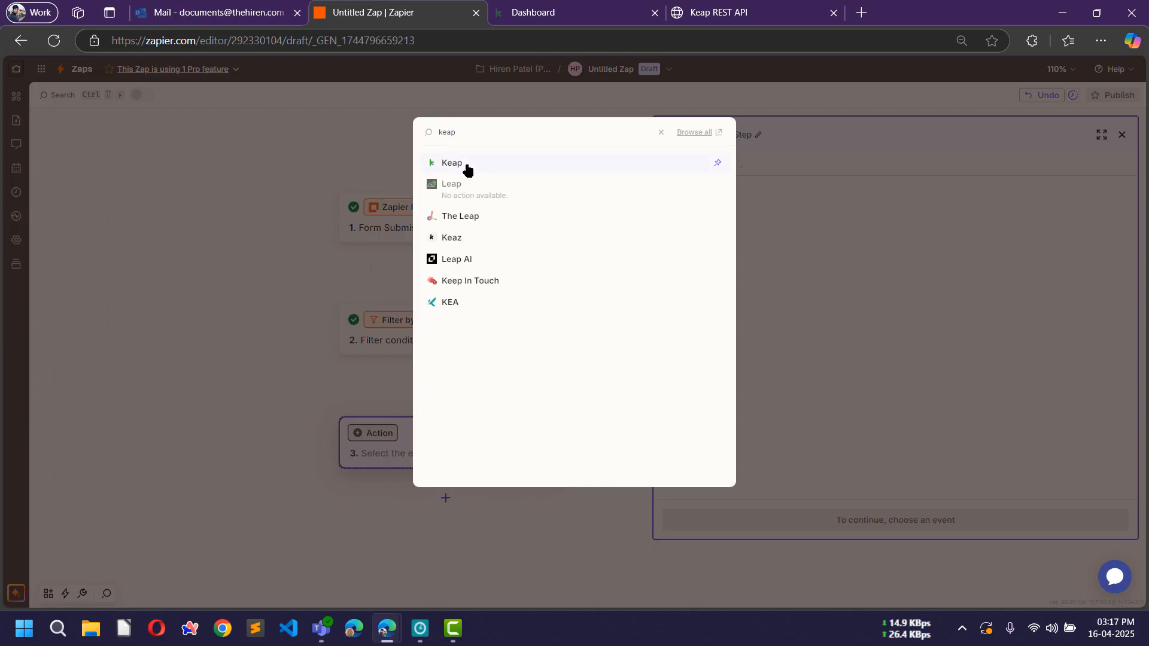
left_click(467, 170)
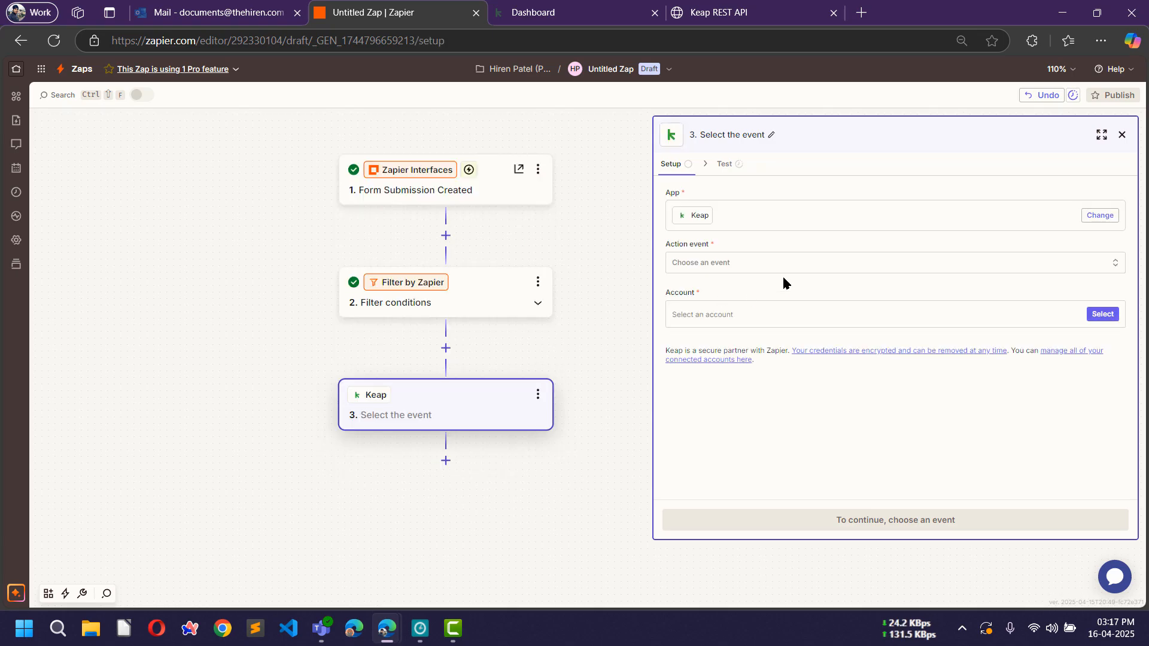
left_click(717, 266)
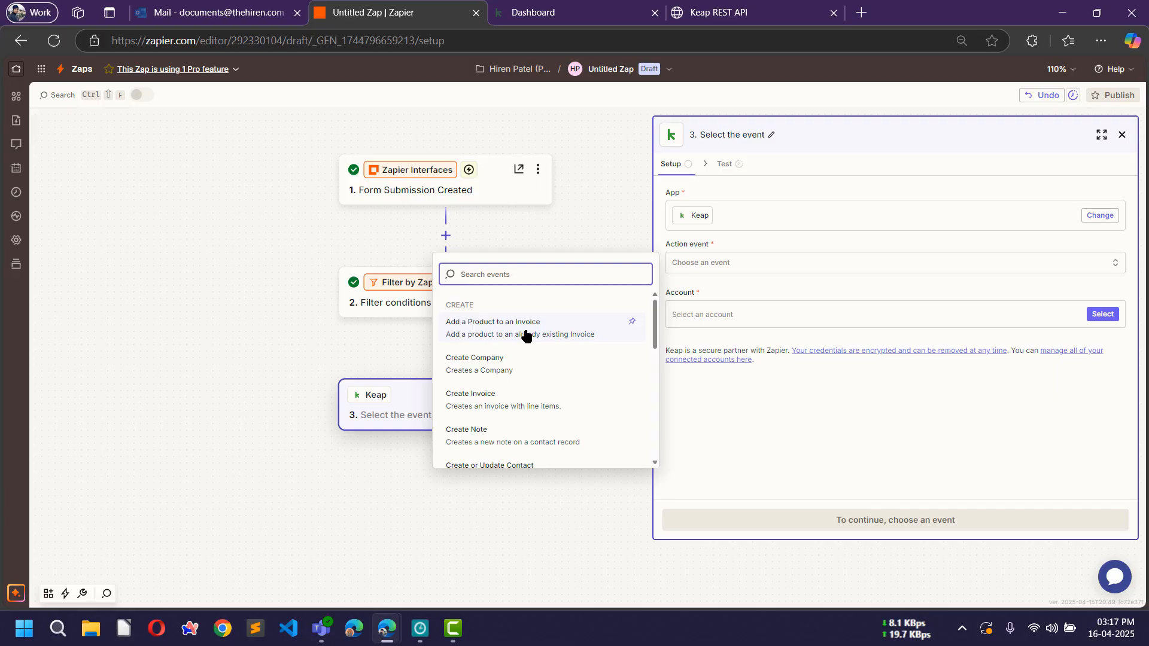
type("contact")
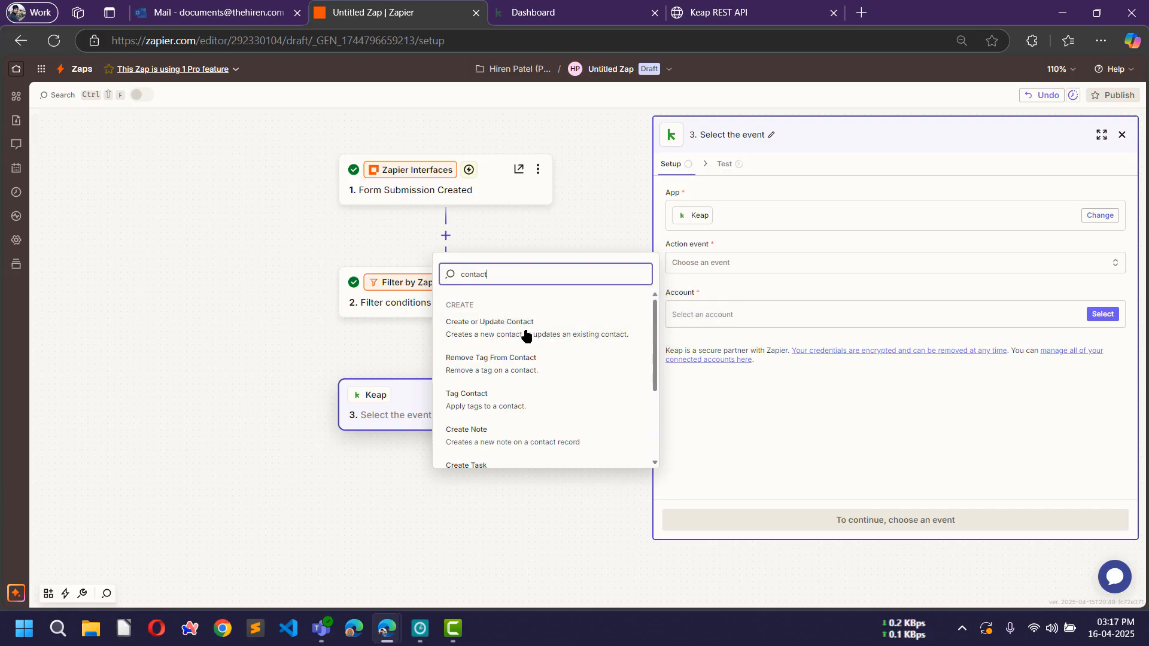
left_click(523, 328)
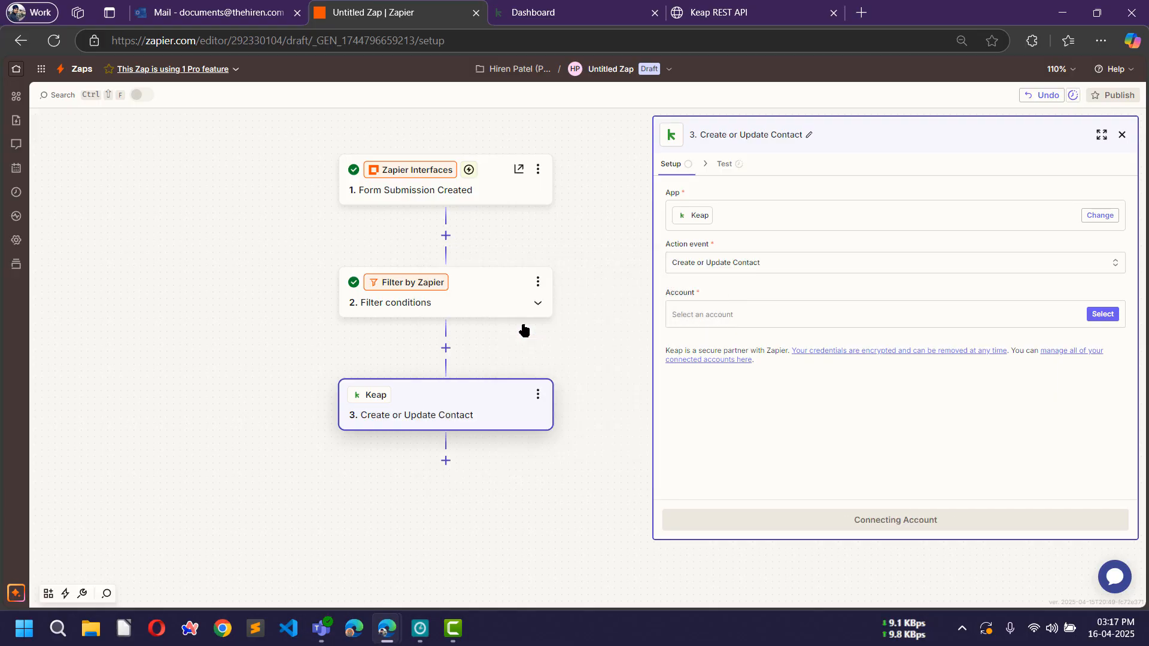
Step: Select the saved Keap account ending in #3 and continue to the action's field configuration
left_click(1077, 318)
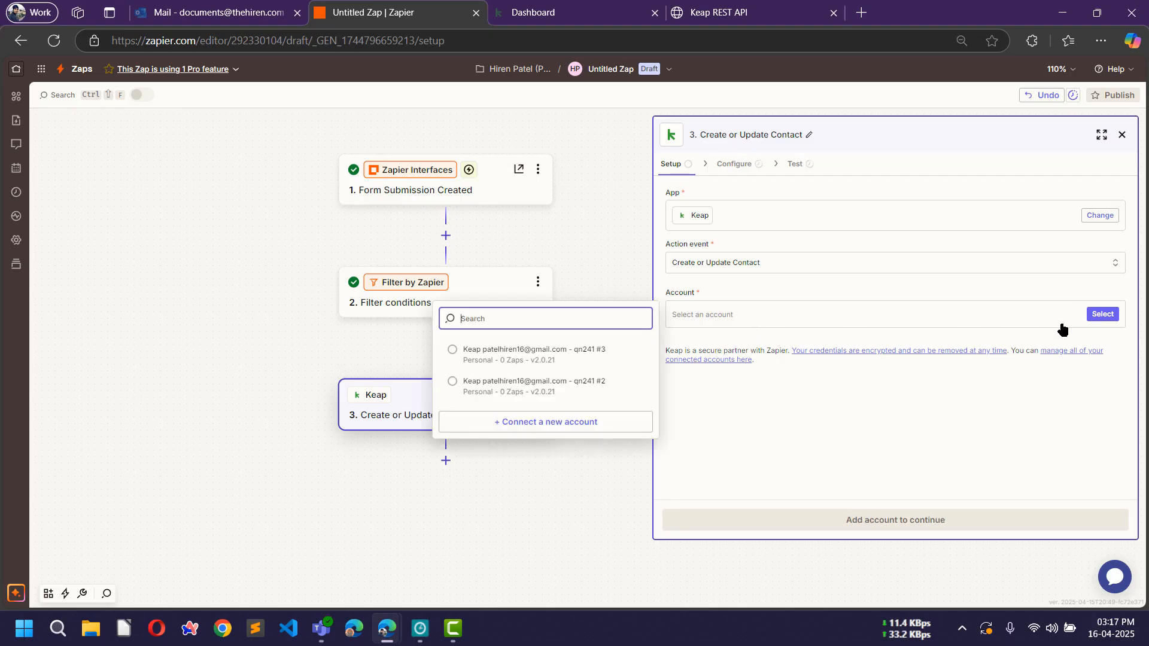
left_click(557, 360)
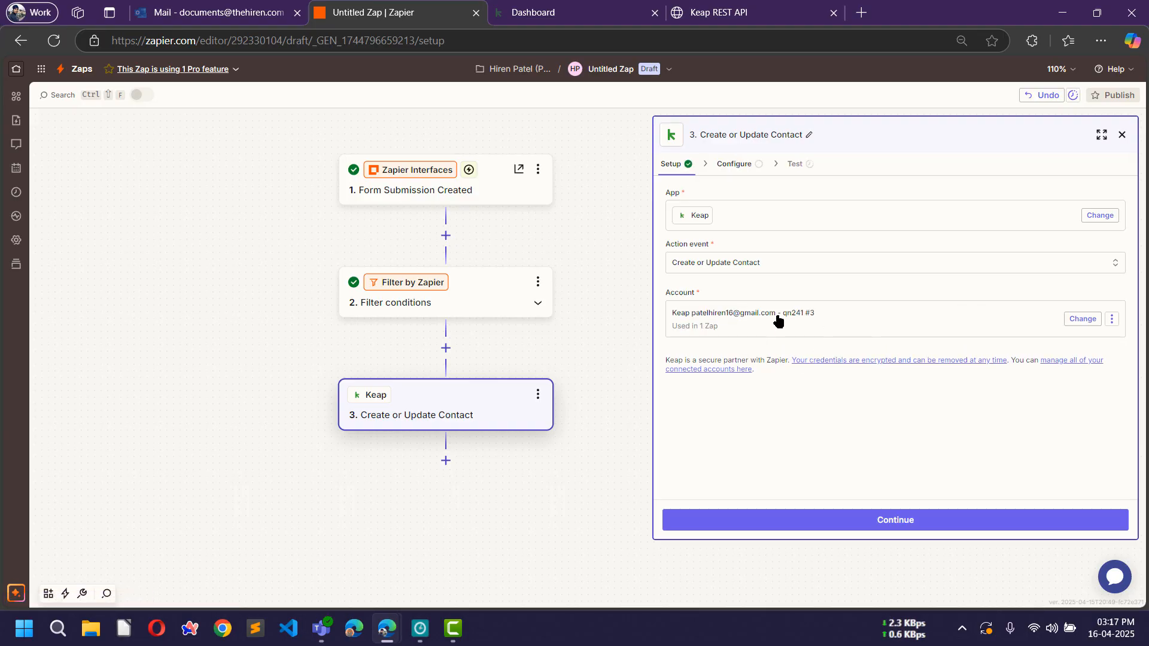
left_click(907, 521)
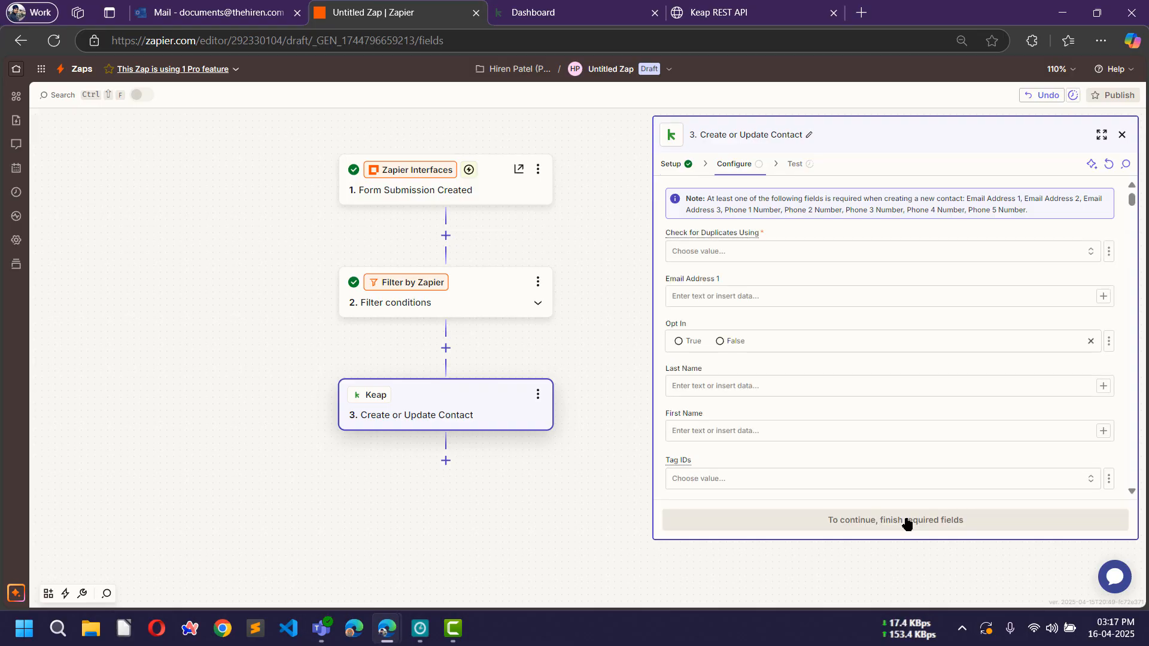
Step: Set duplicate checking to Email Only and map Email Address 1 to just the form's Email data
left_click(759, 245)
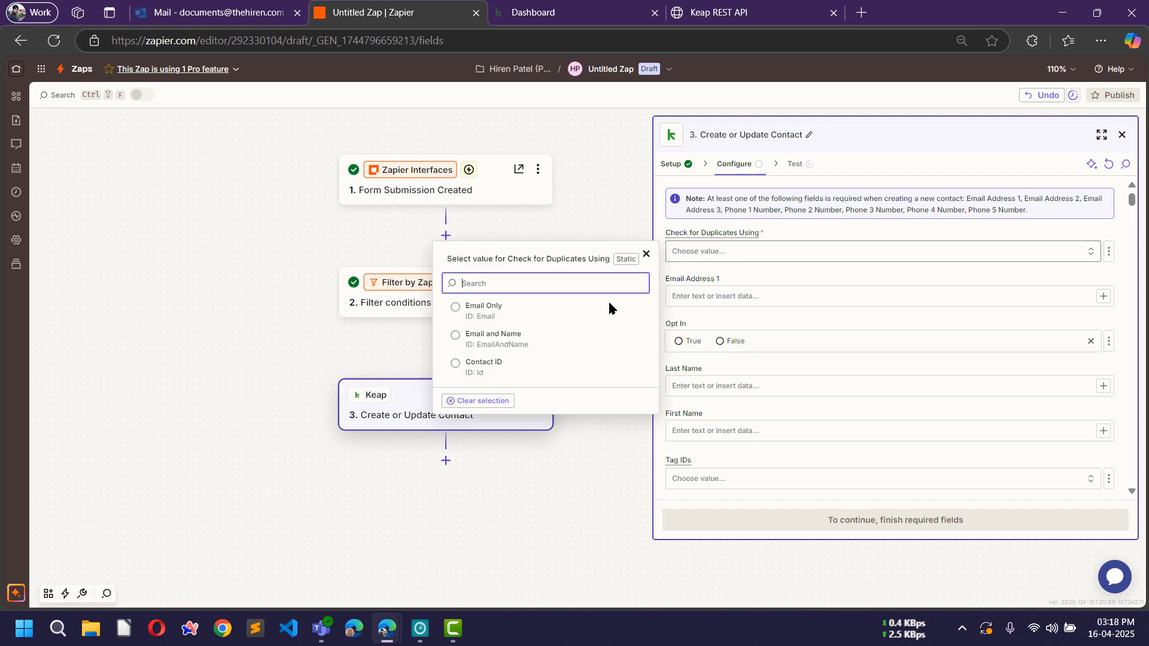
left_click(488, 311)
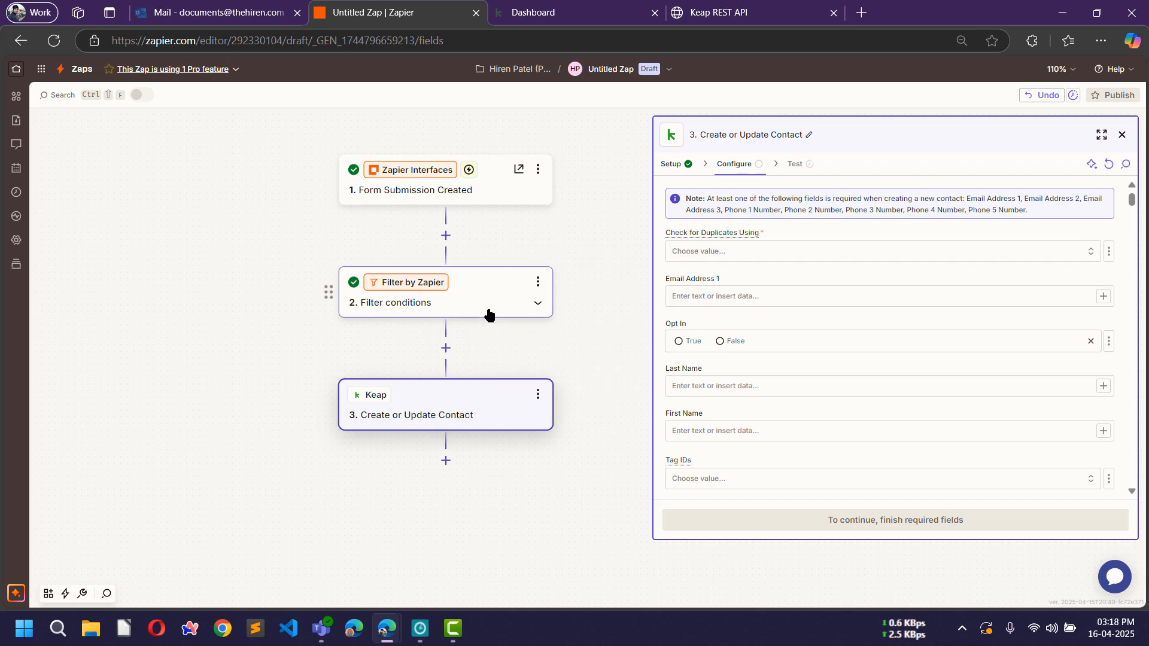
left_click(753, 303)
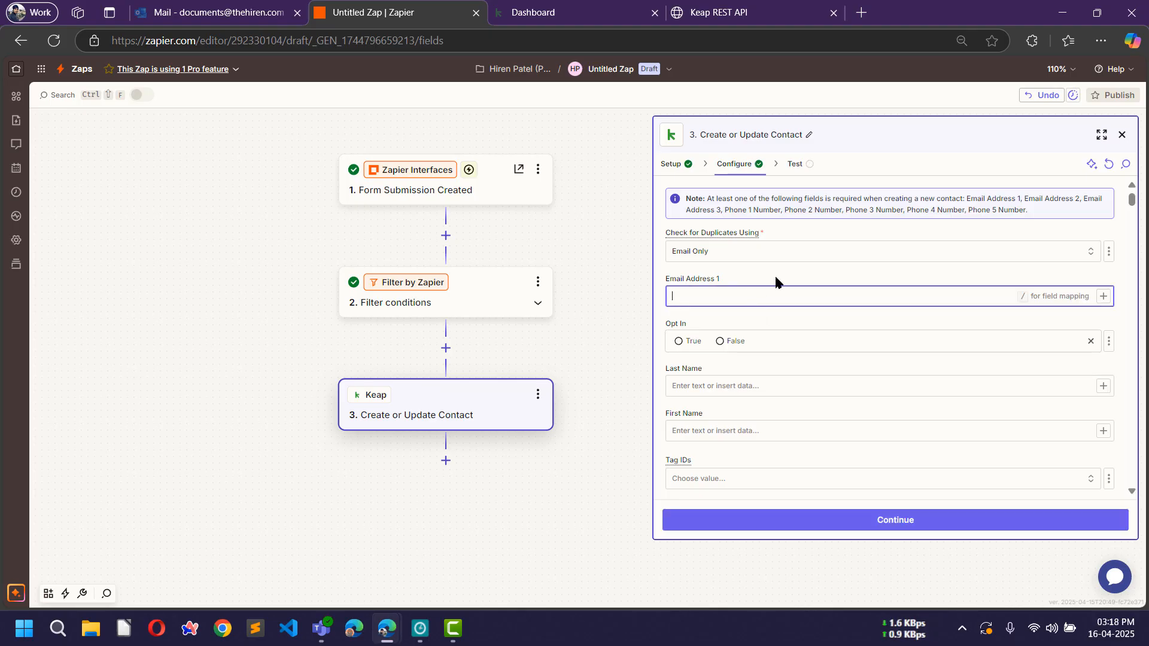
type("/emai")
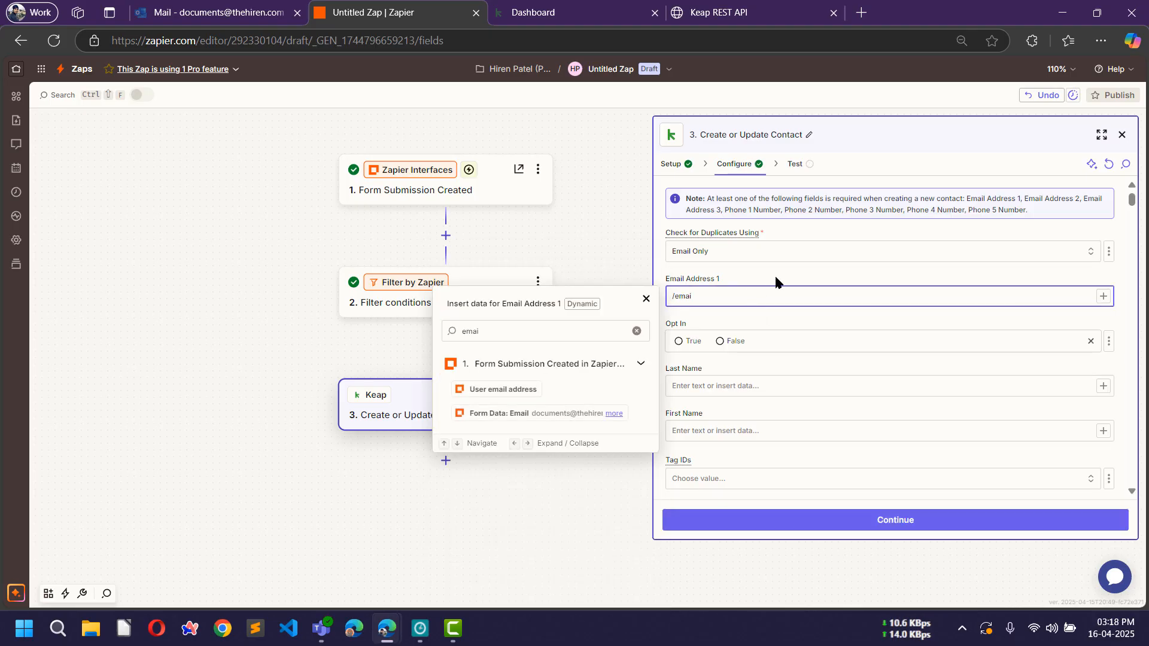
type("l")
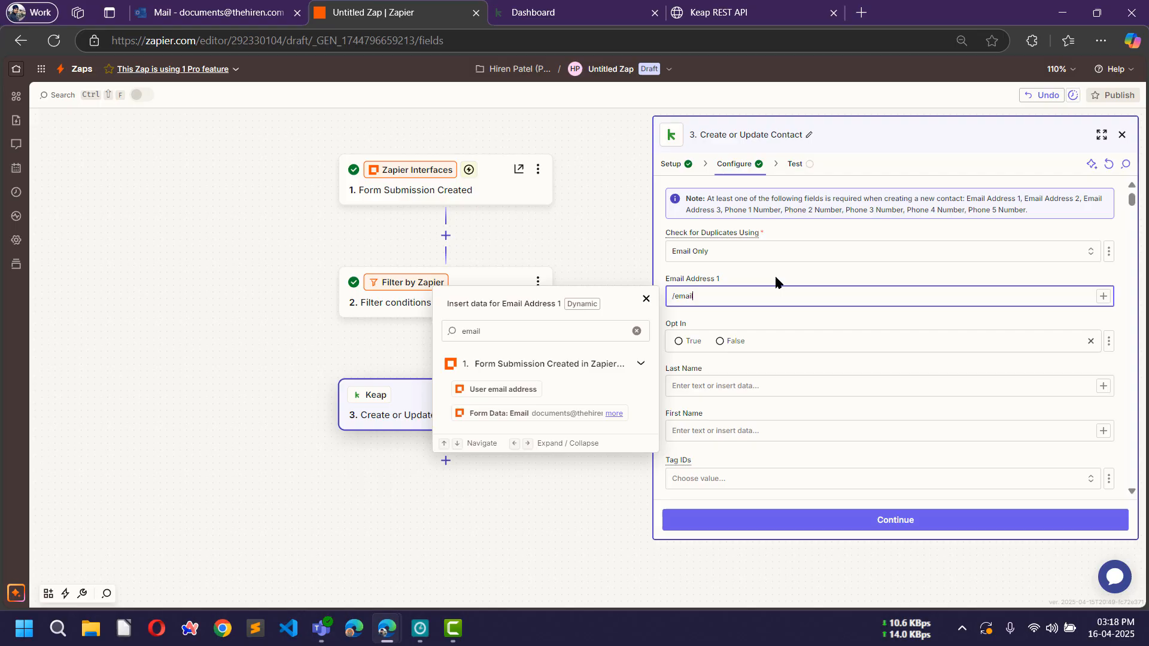
left_click(574, 418)
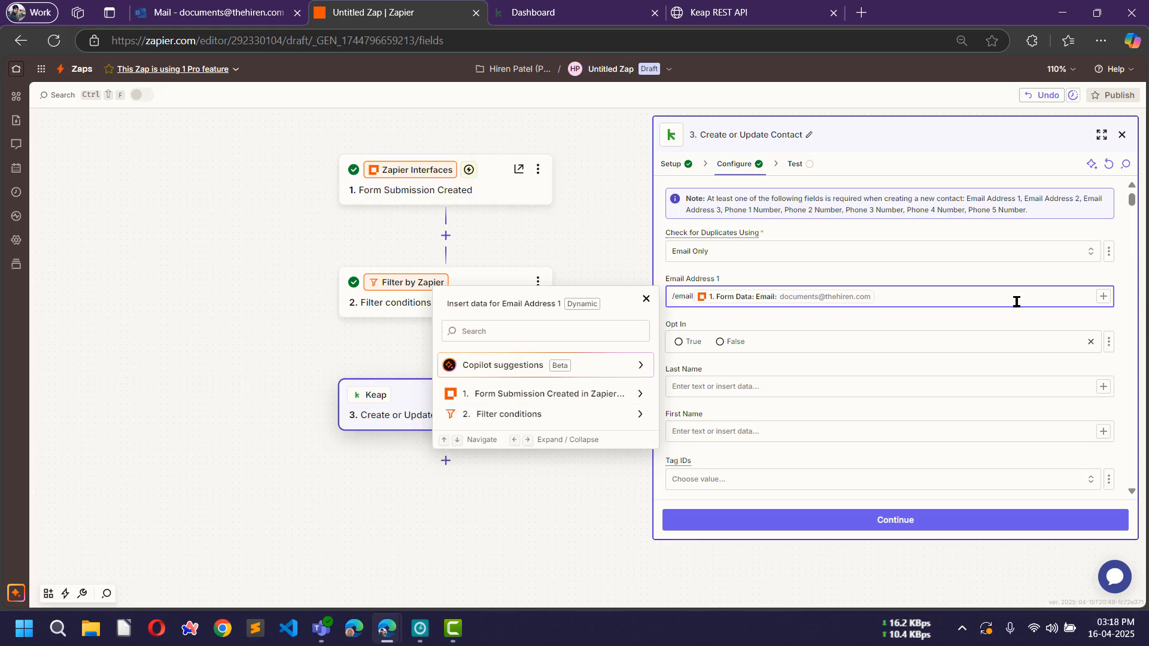
key("Left")
key("Left")
key("BackSpace")
key("BackSpace")
key("BackSpace")
key("BackSpace")
key("BackSpace")
key("BackSpace")
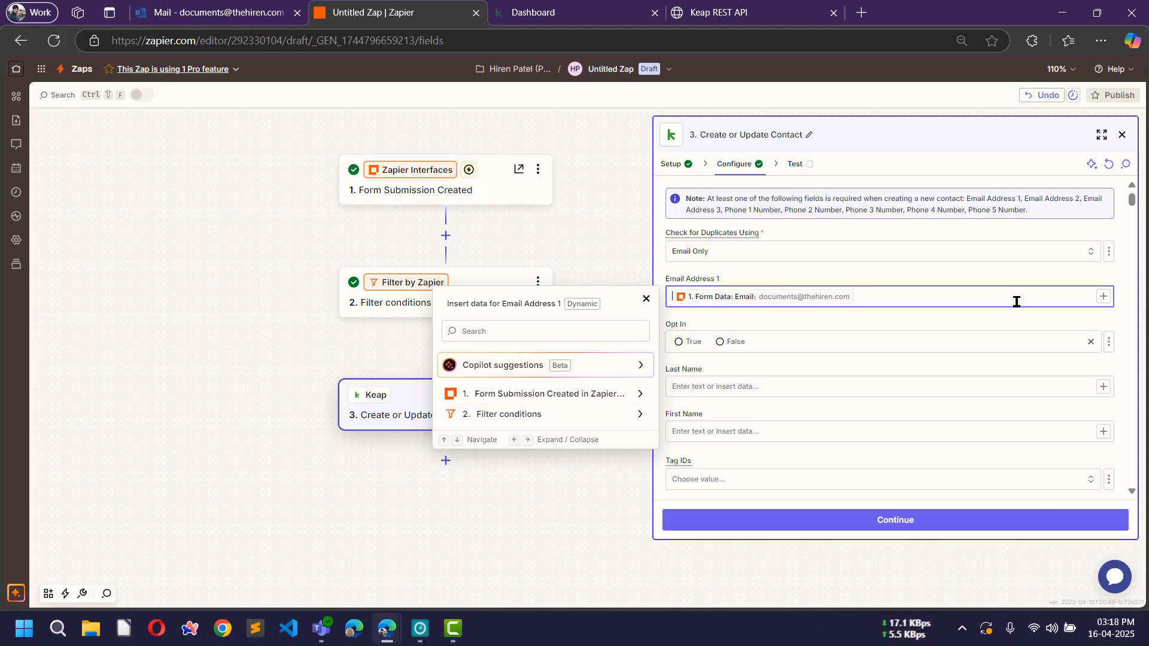
Step: Set Opt In to True and map the contact's Last Name to just the form's Last Name data
left_click(692, 342)
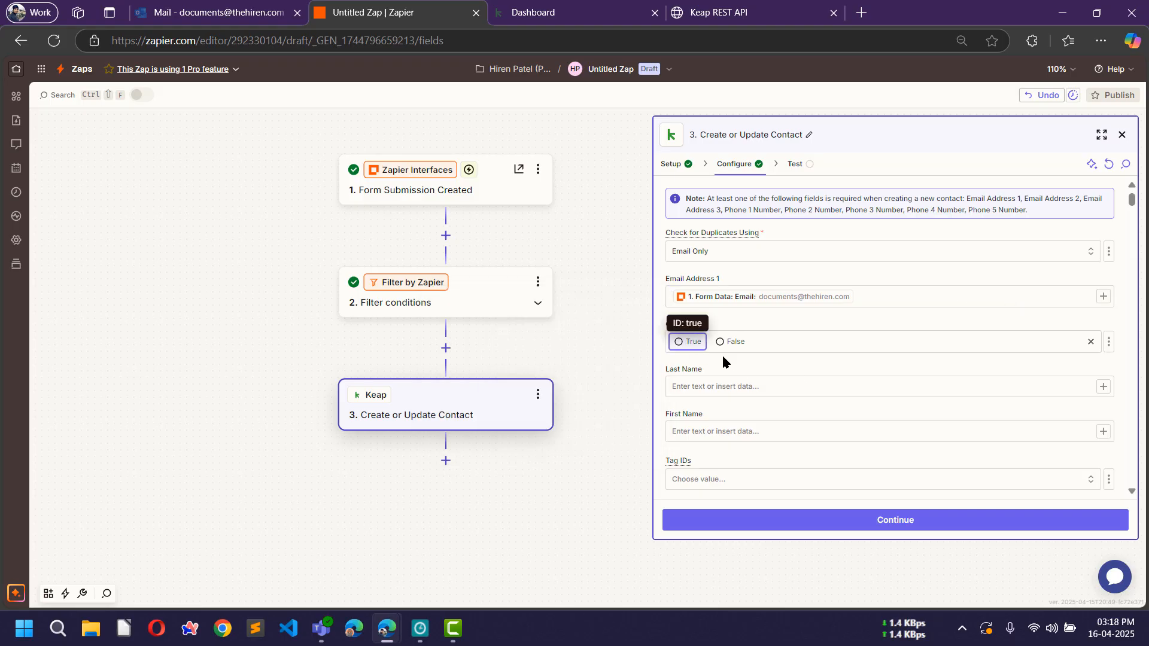
left_click(785, 386)
type("/l")
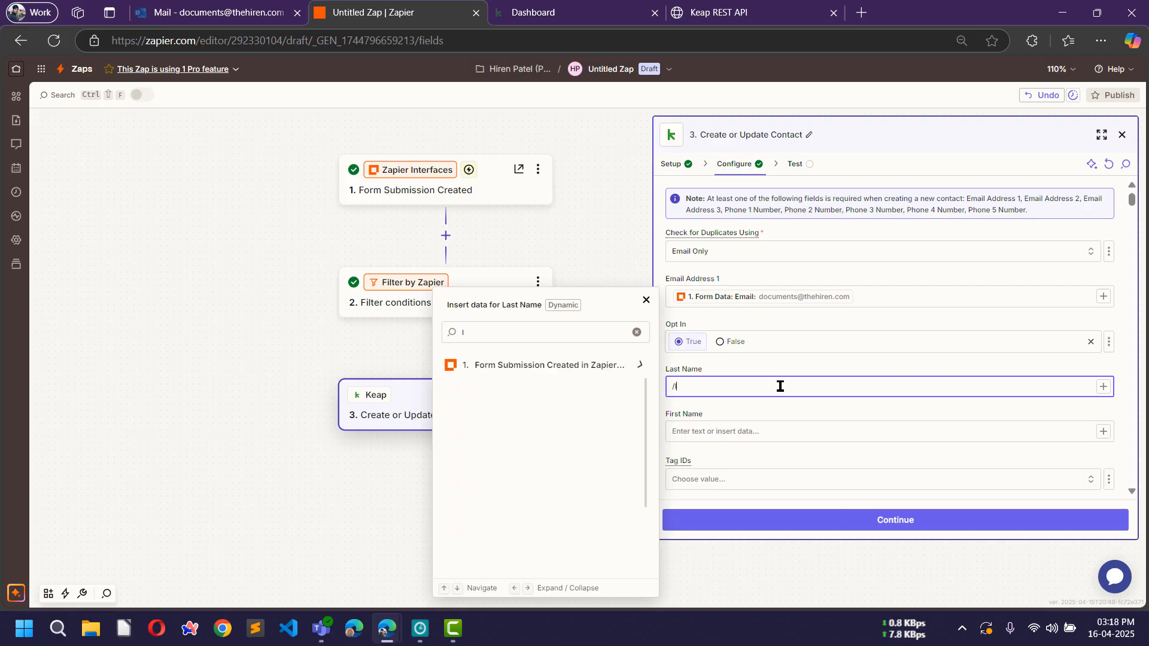
type("ast")
left_click(487, 479)
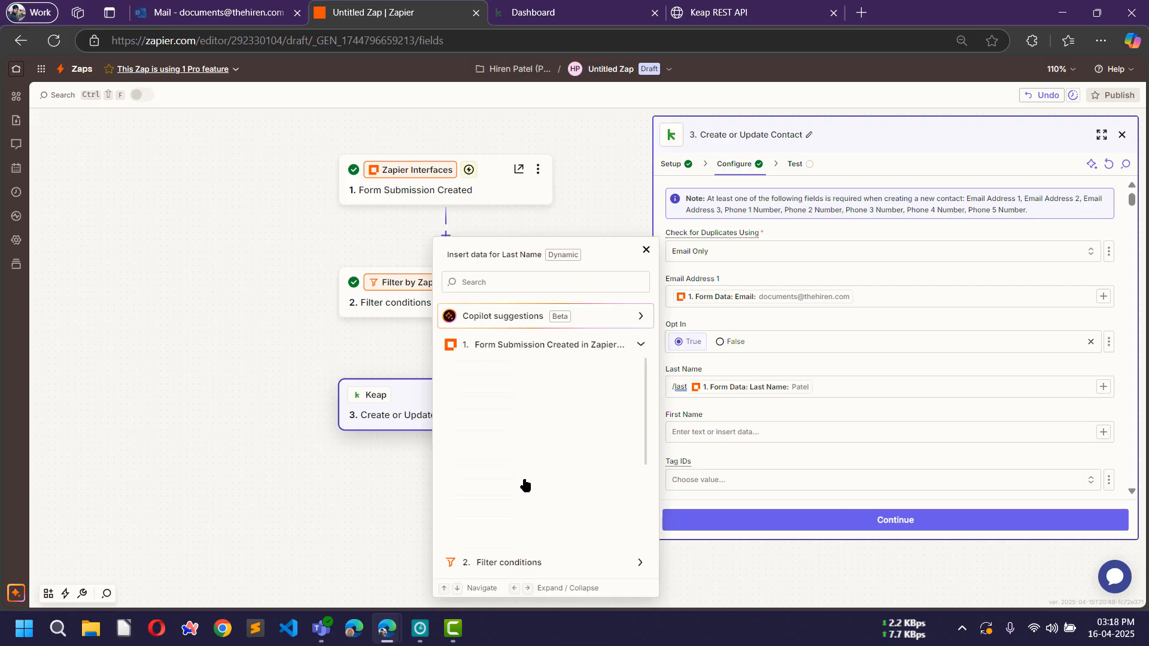
key("BackSpace")
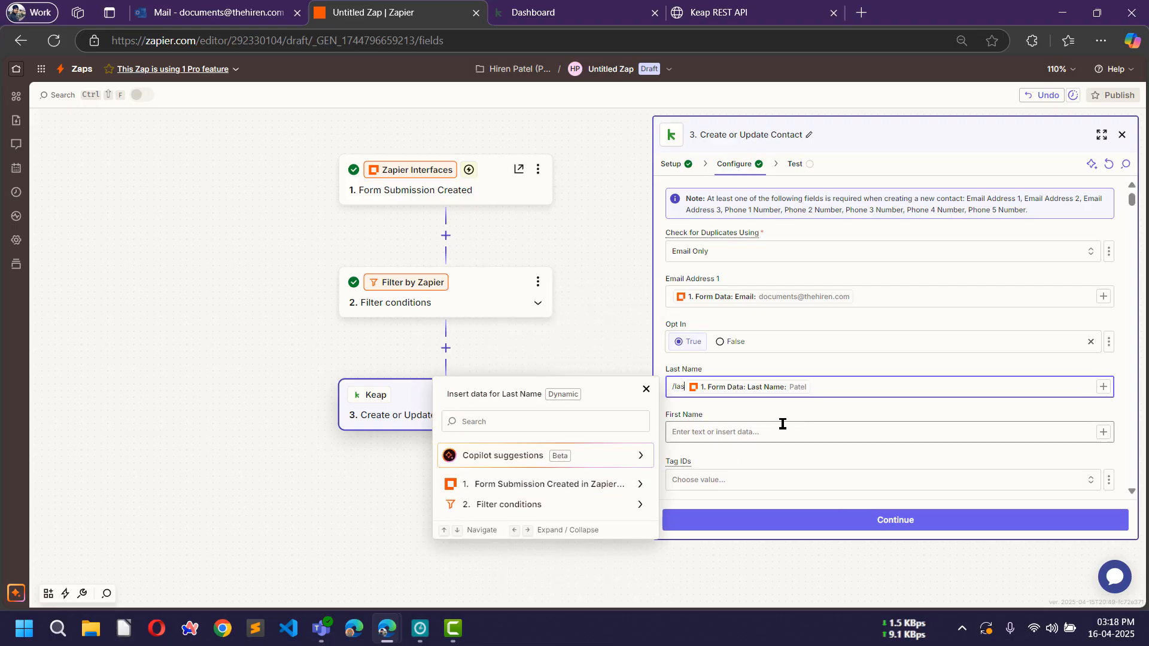
key("BackSpace")
key("BackSpace")
key("BackSpace")
key("BackSpace")
Step: Map the contact's First Name to the form's First Name data, leaving no stray slash in the field
left_click(782, 431)
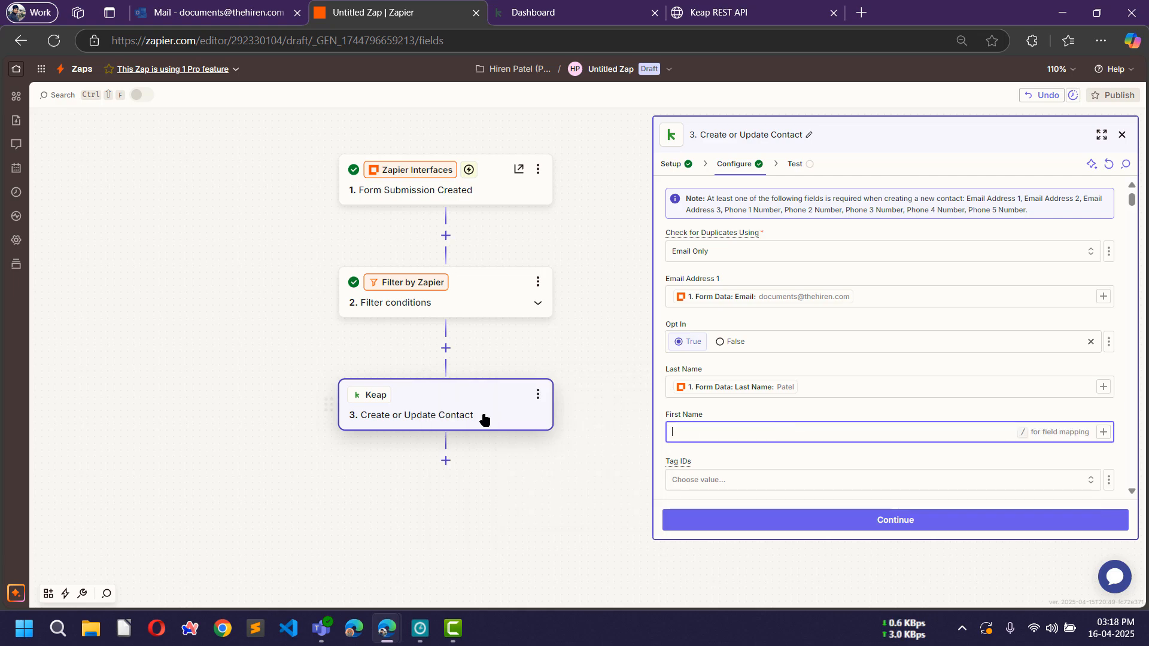
type("/")
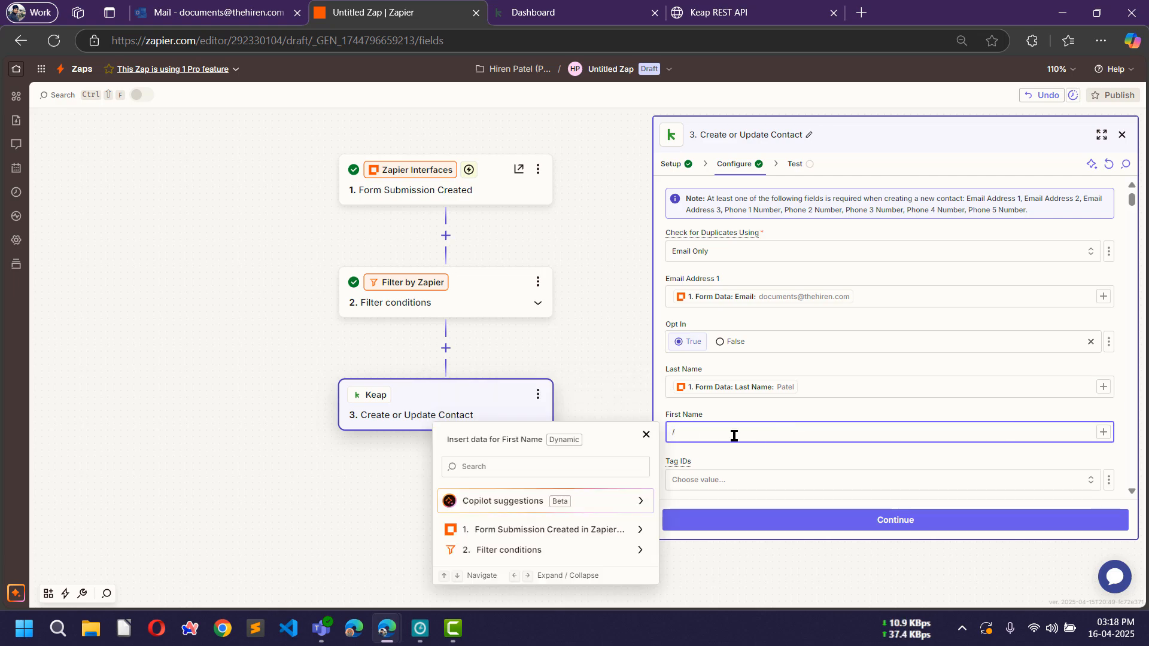
left_click(534, 465)
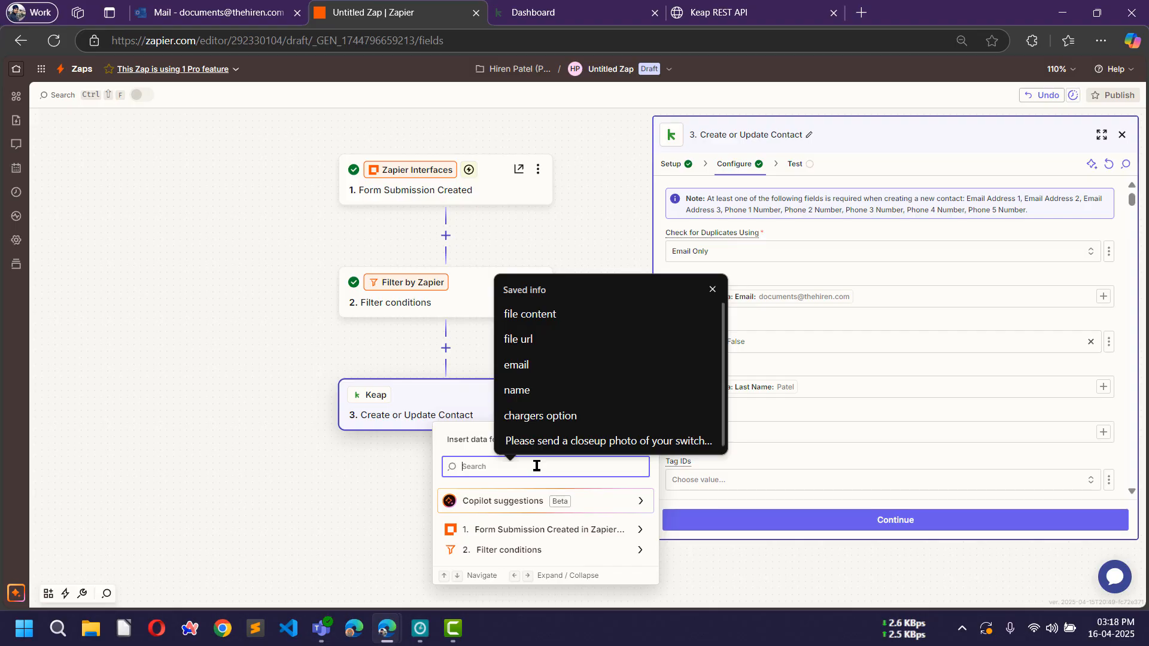
type("first")
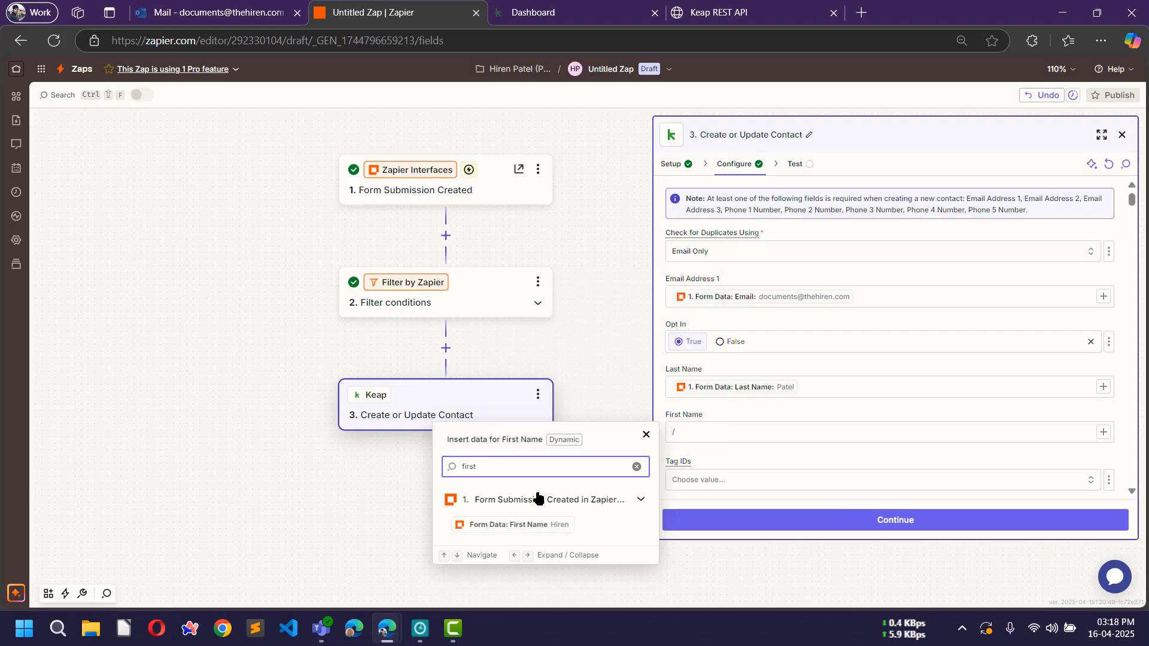
left_click(541, 524)
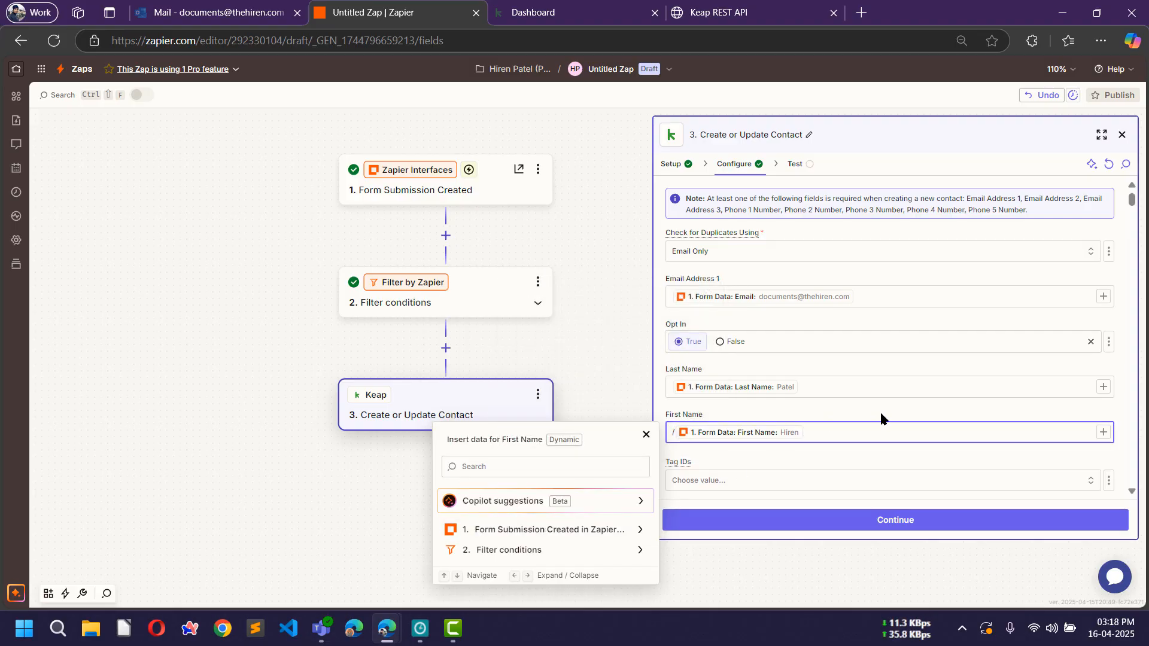
scroll(883, 413, "down", 3)
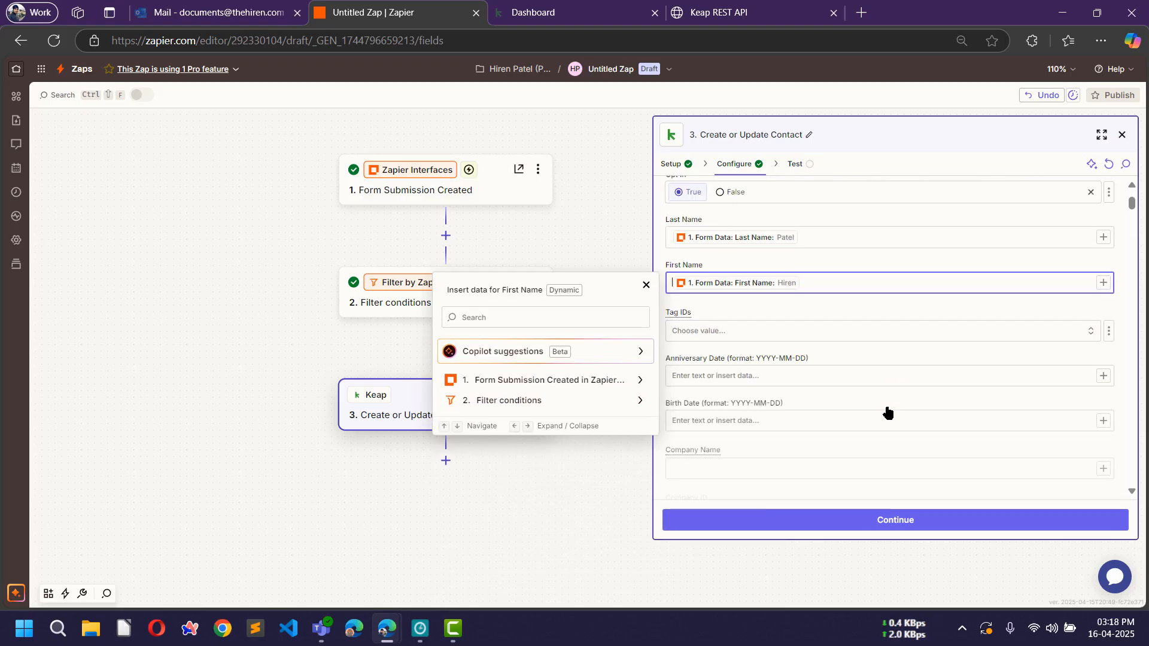
Step: Map the Keap contact's Phone 1 Number to the form submission's Phone data
left_click(799, 297)
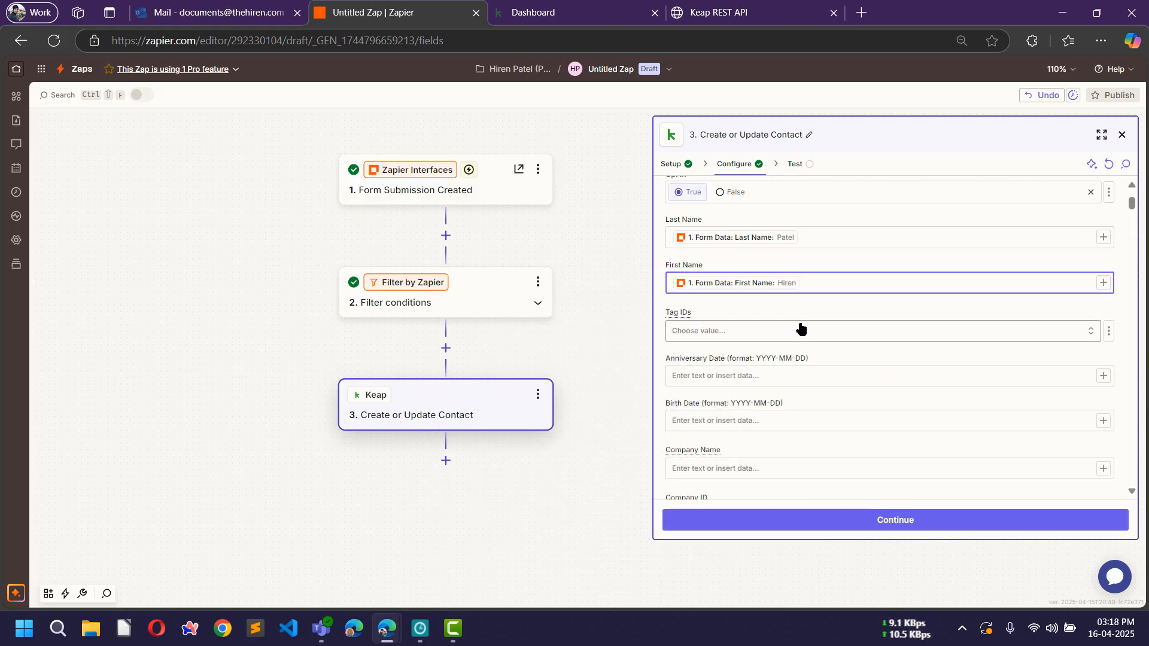
scroll(803, 328, "down", 2)
scroll(800, 329, "down", 1)
scroll(800, 327, "down", 10)
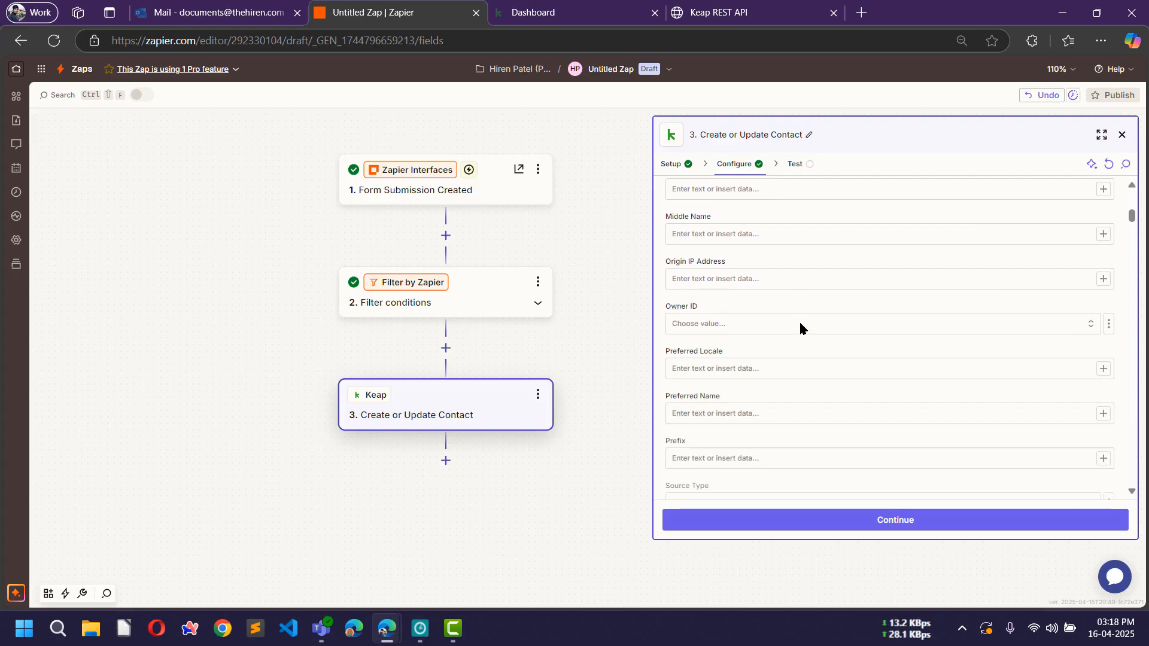
scroll(802, 327, "down", 10)
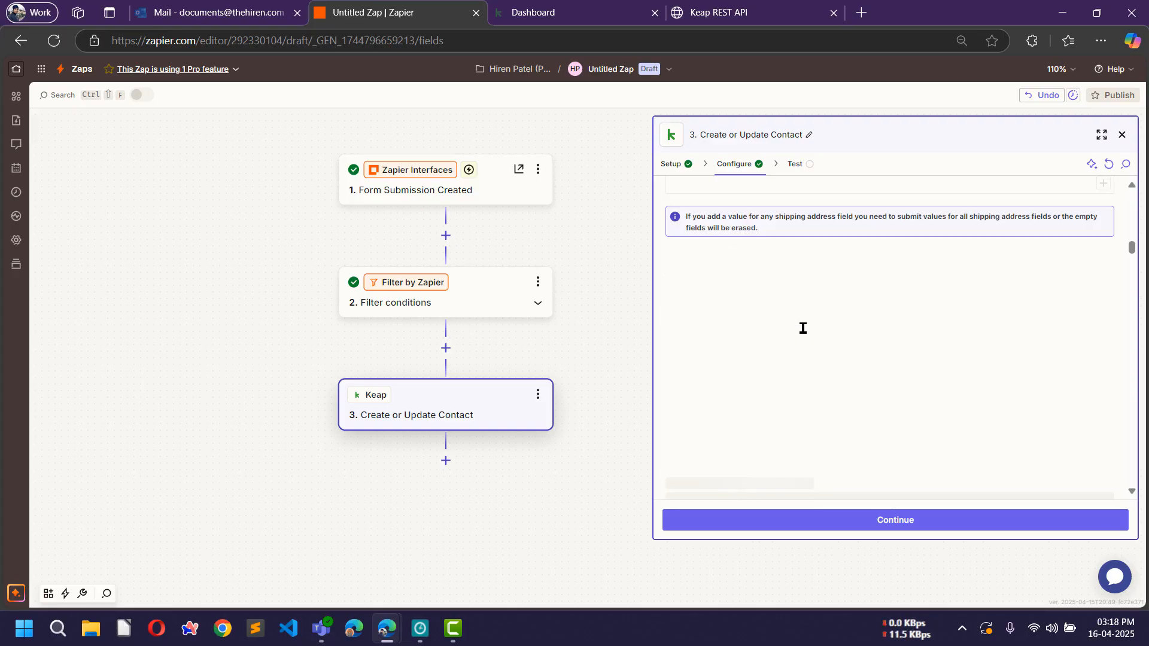
scroll(804, 329, "down", 10)
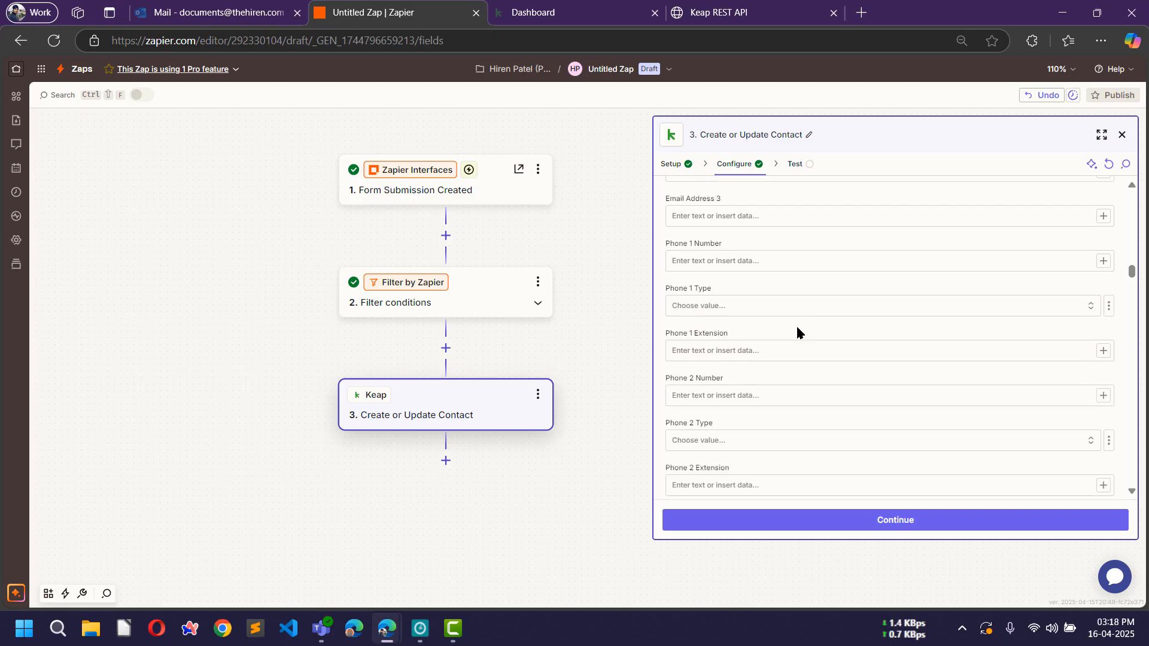
scroll(751, 294, "up", 2)
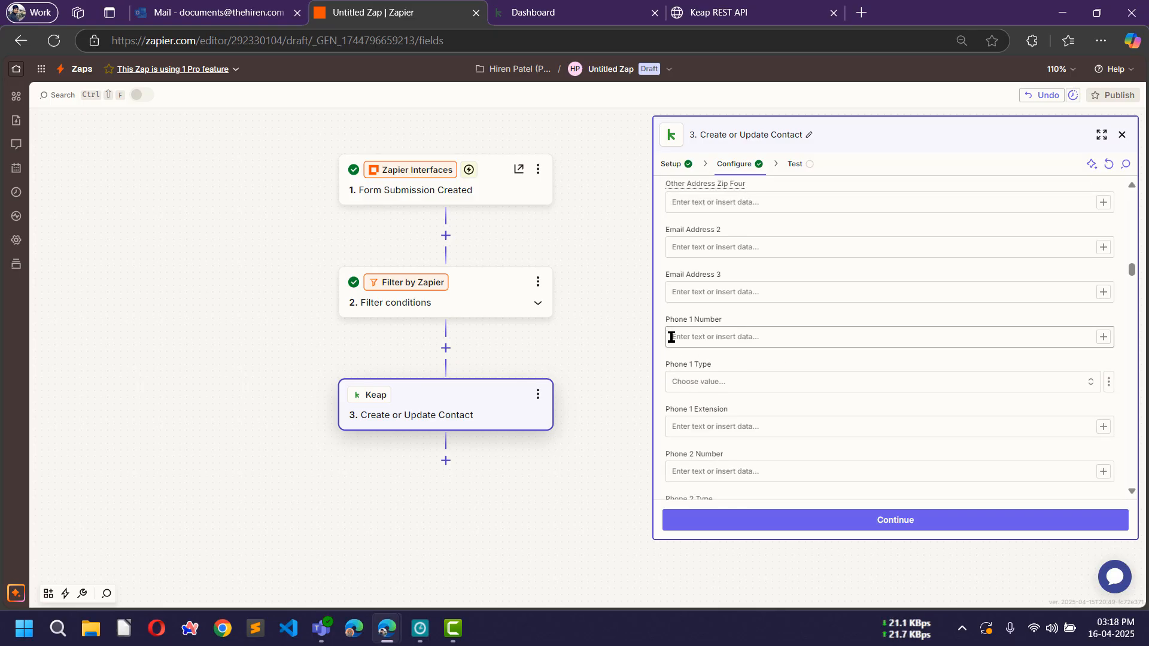
left_click(731, 334)
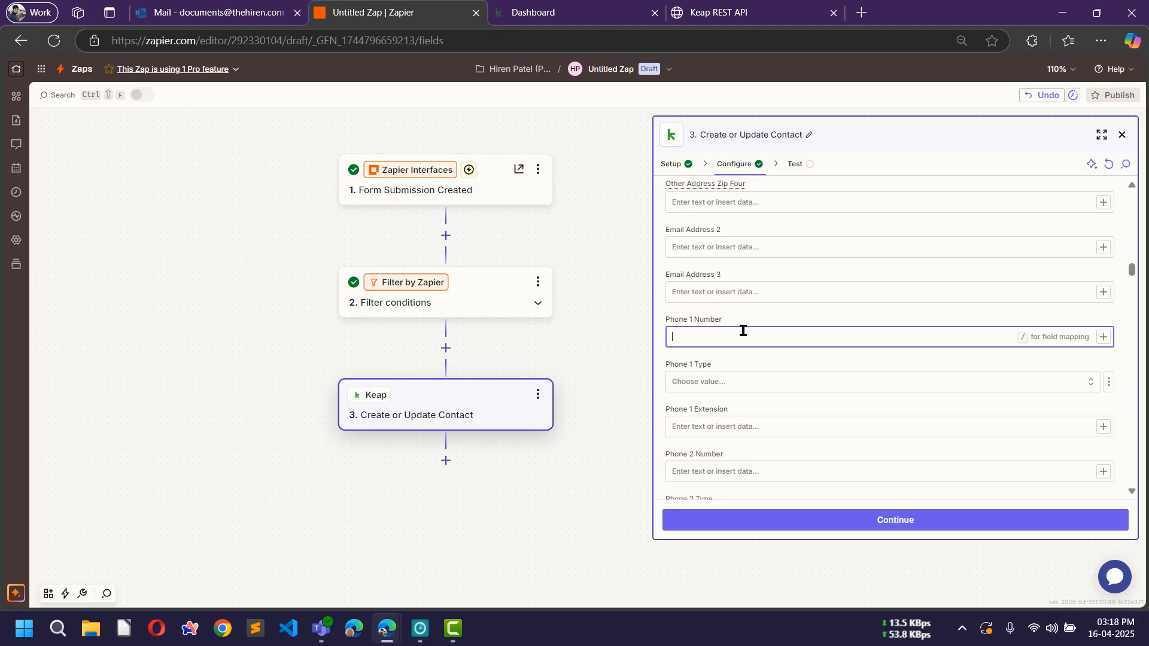
left_click(1103, 338)
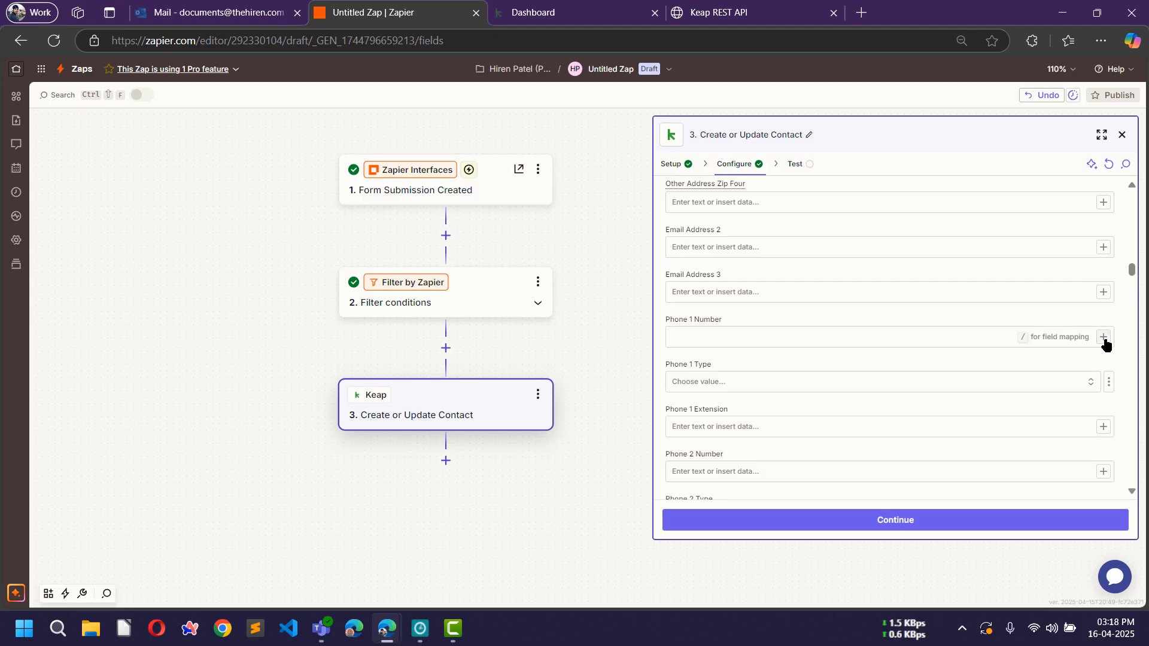
type("phone")
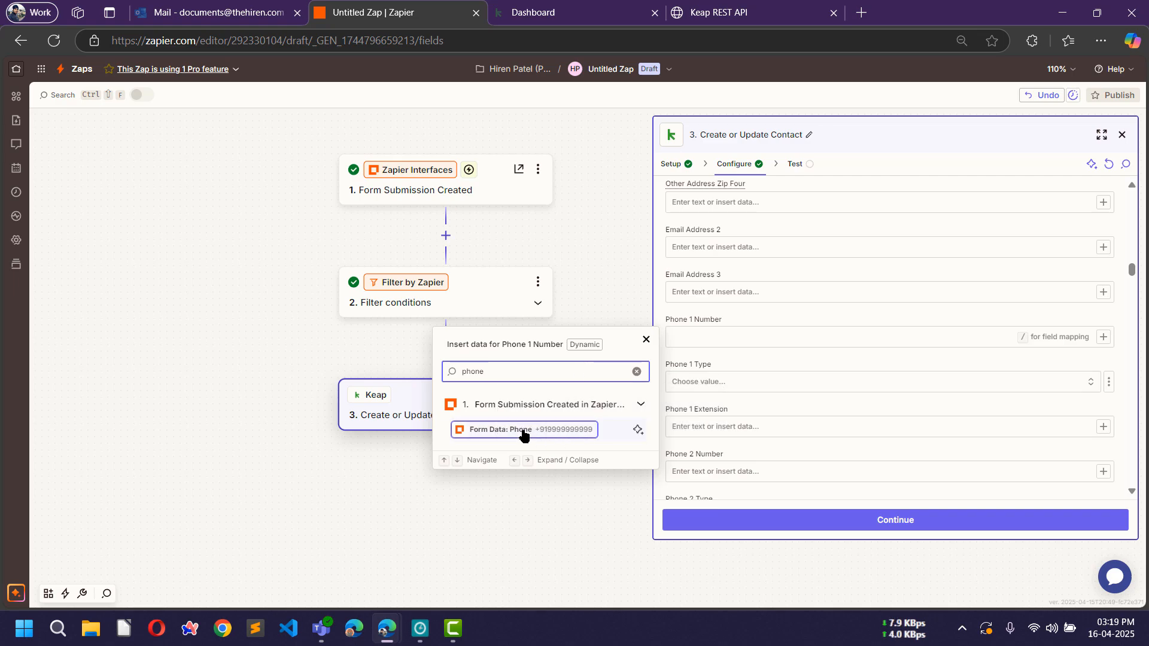
left_click(555, 431)
left_click(852, 300)
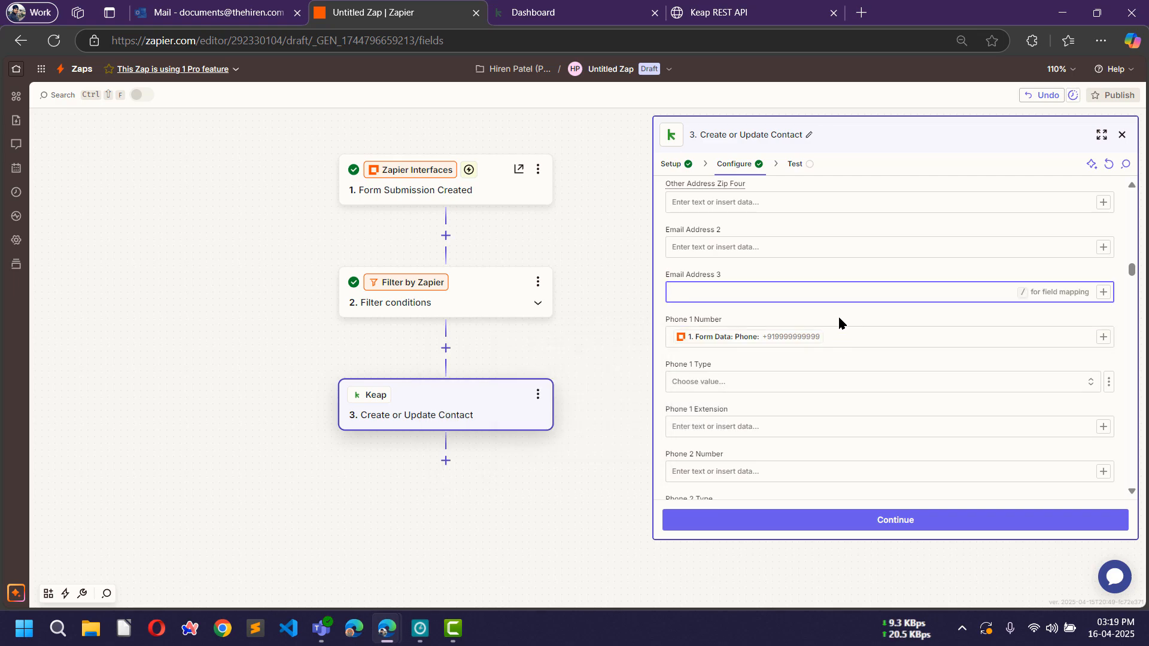
left_click(838, 318)
Step: Continue to the test stage, send the test contact to Keap, and examine the ID in the returned data
scroll(837, 318, "up", 10)
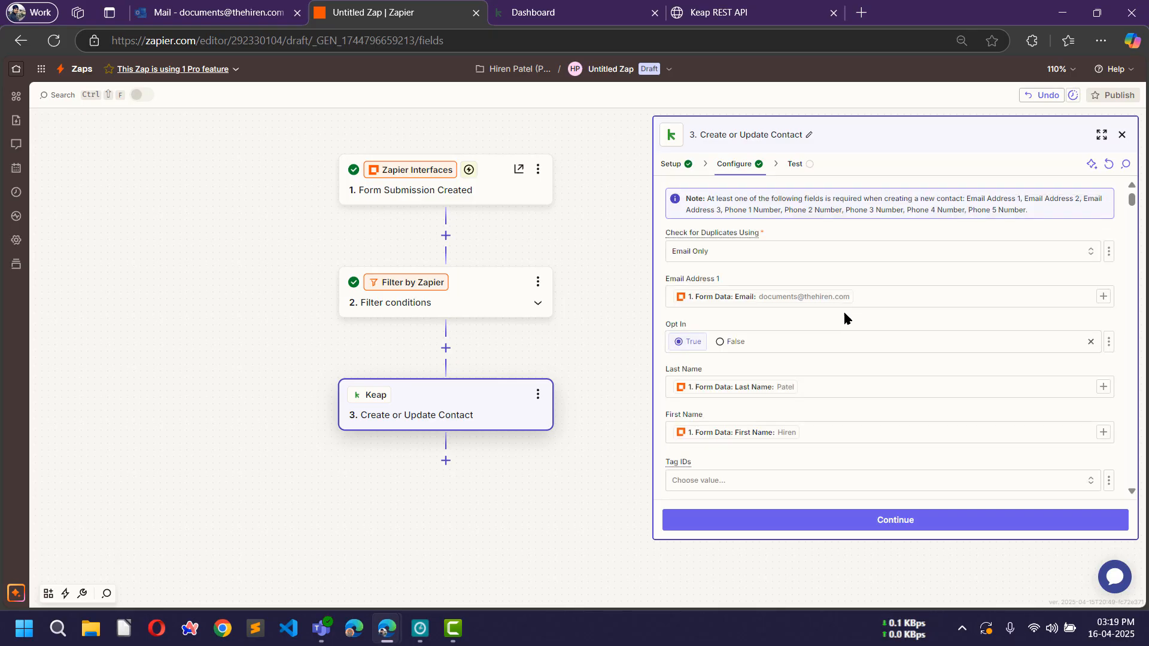
left_click(880, 527)
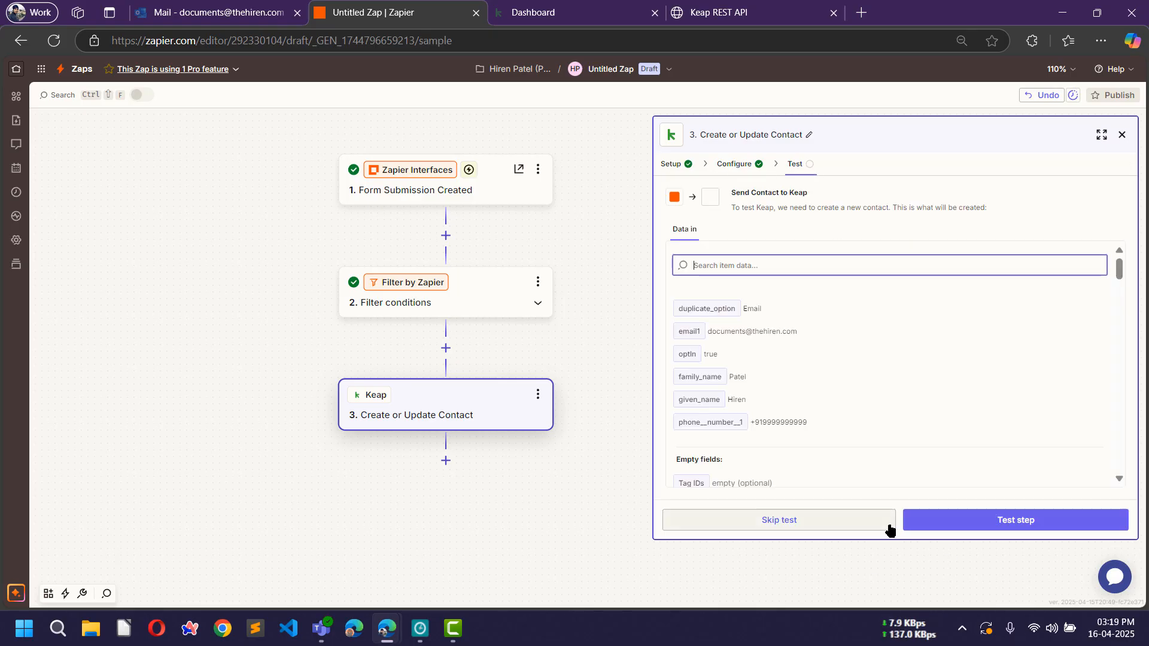
left_click(1029, 522)
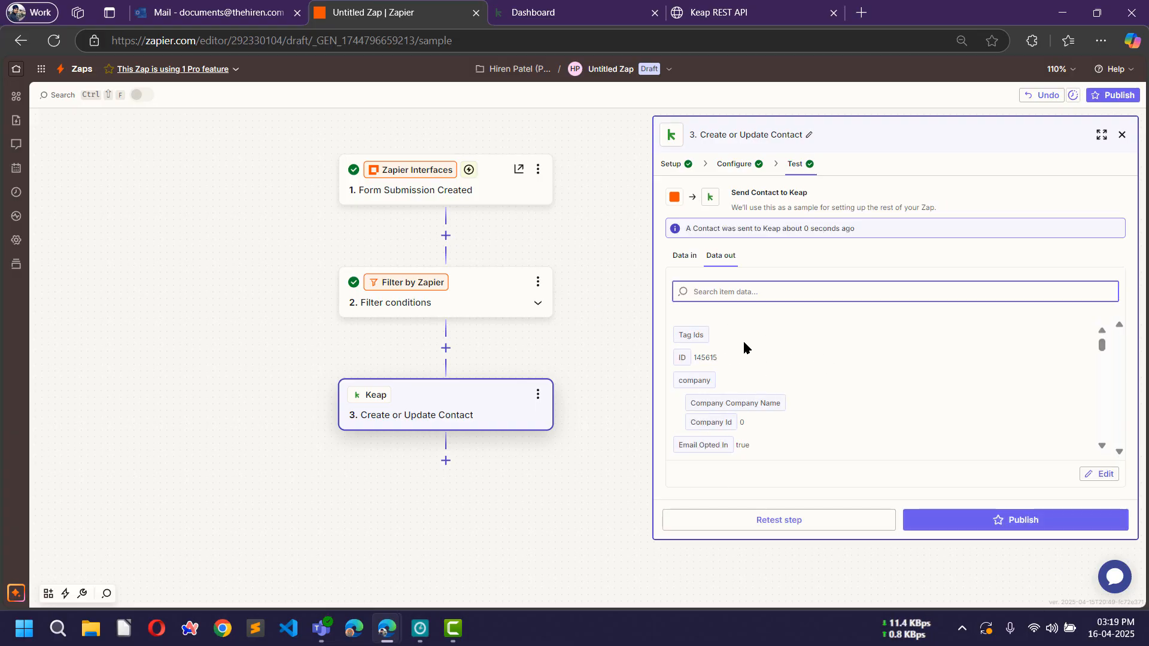
scroll(740, 347, "down", 3)
scroll(742, 362, "up", 3)
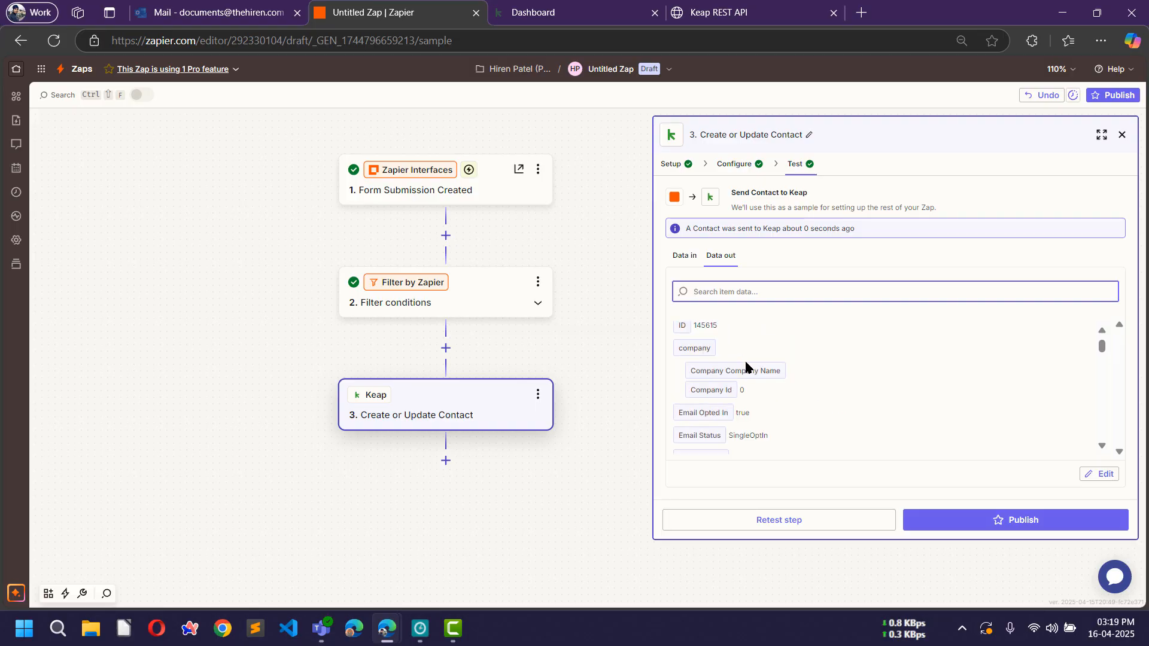
left_click_drag(695, 358, 747, 360)
scroll(750, 371, "down", 5)
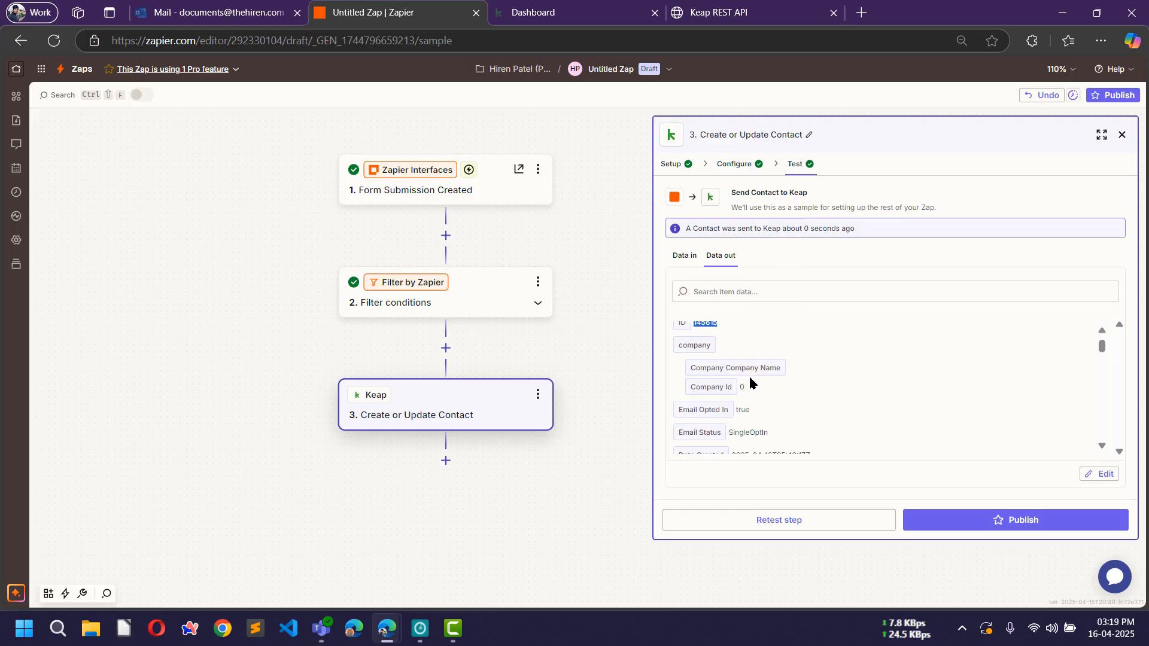
scroll(759, 384, "up", 5)
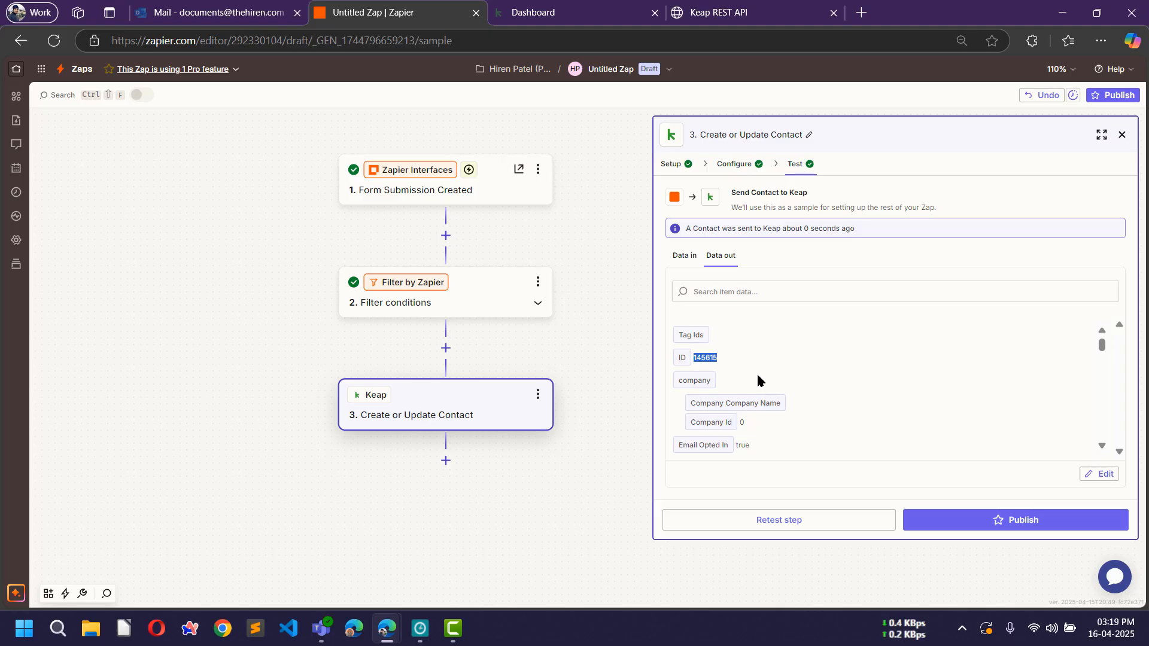
left_click(751, 366)
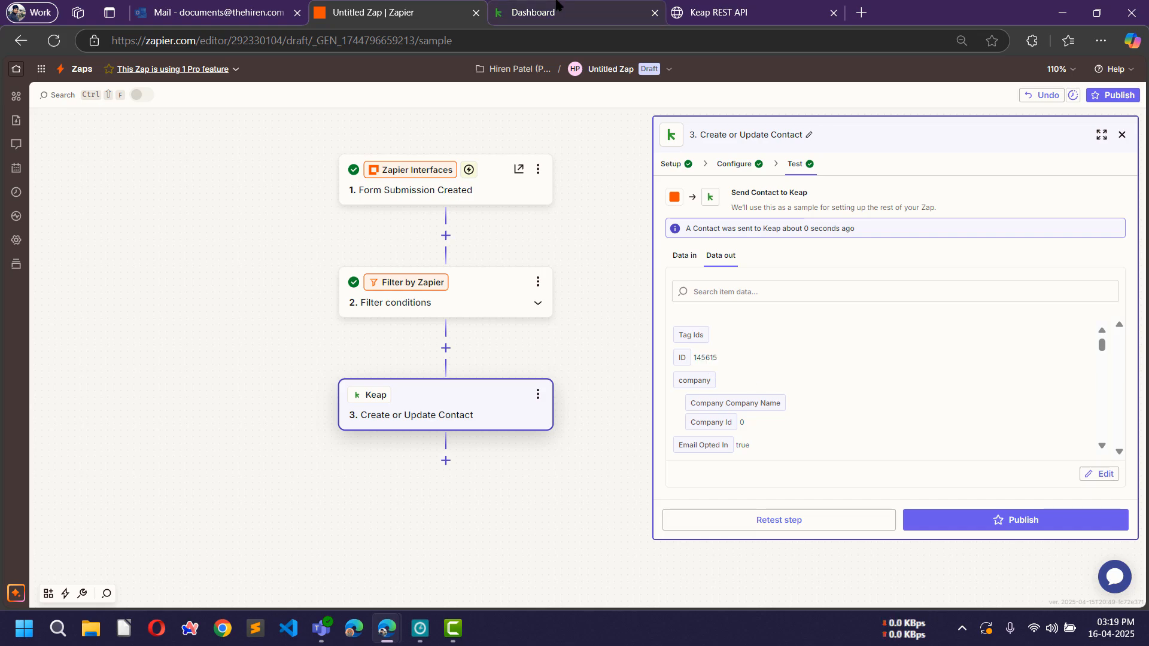
Step: Switch to Keap, reload the dashboard, find the test contact by searching "docum", and open the record's Opportunities section
key("ctrl+Tab")
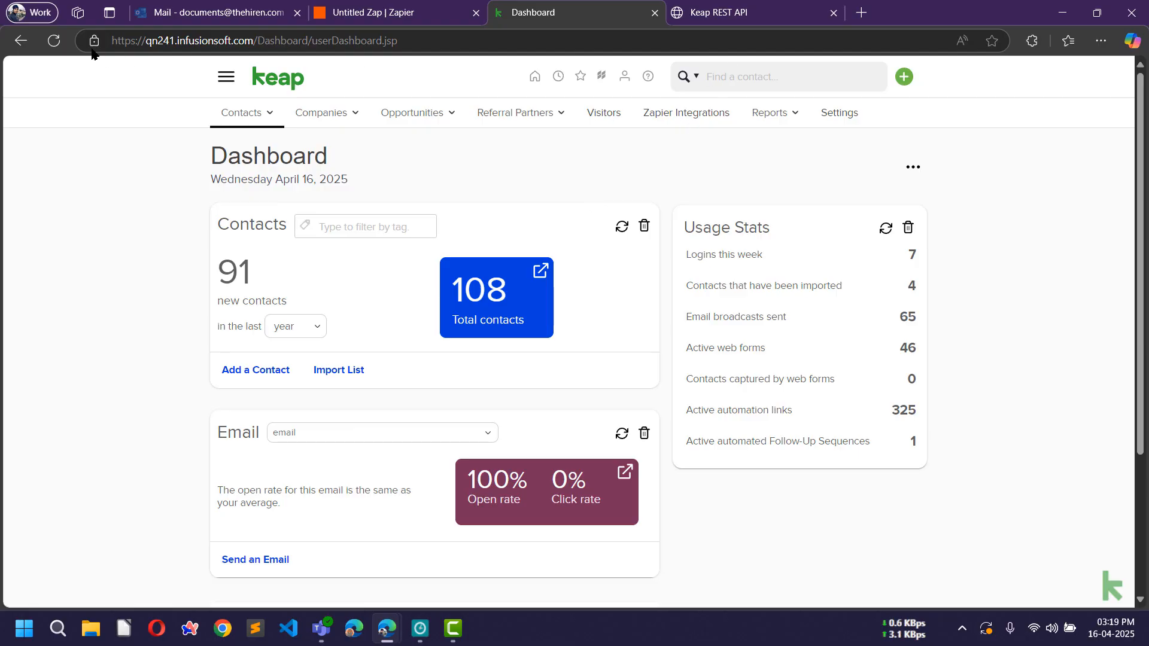
left_click(54, 40)
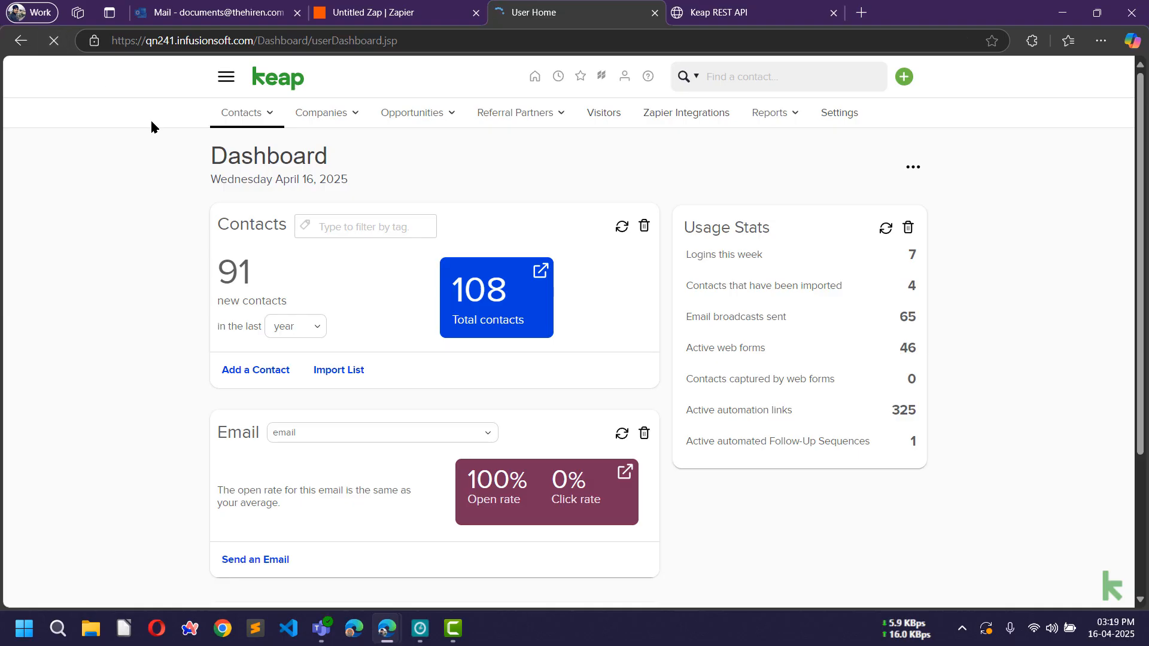
type("docum")
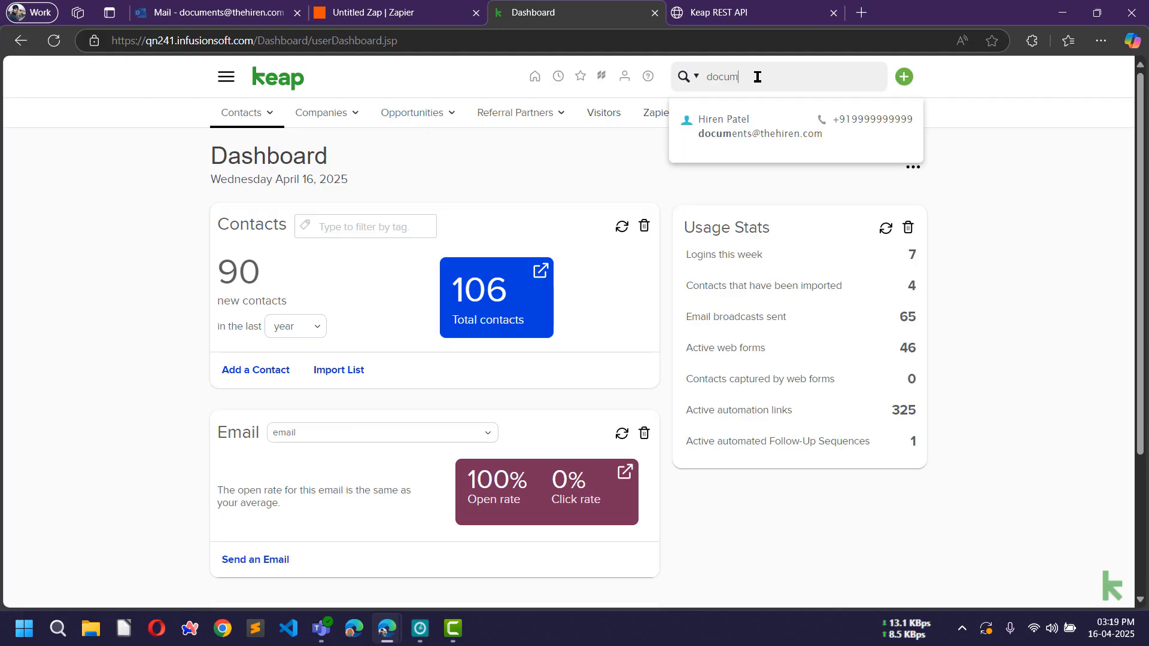
left_click(770, 125)
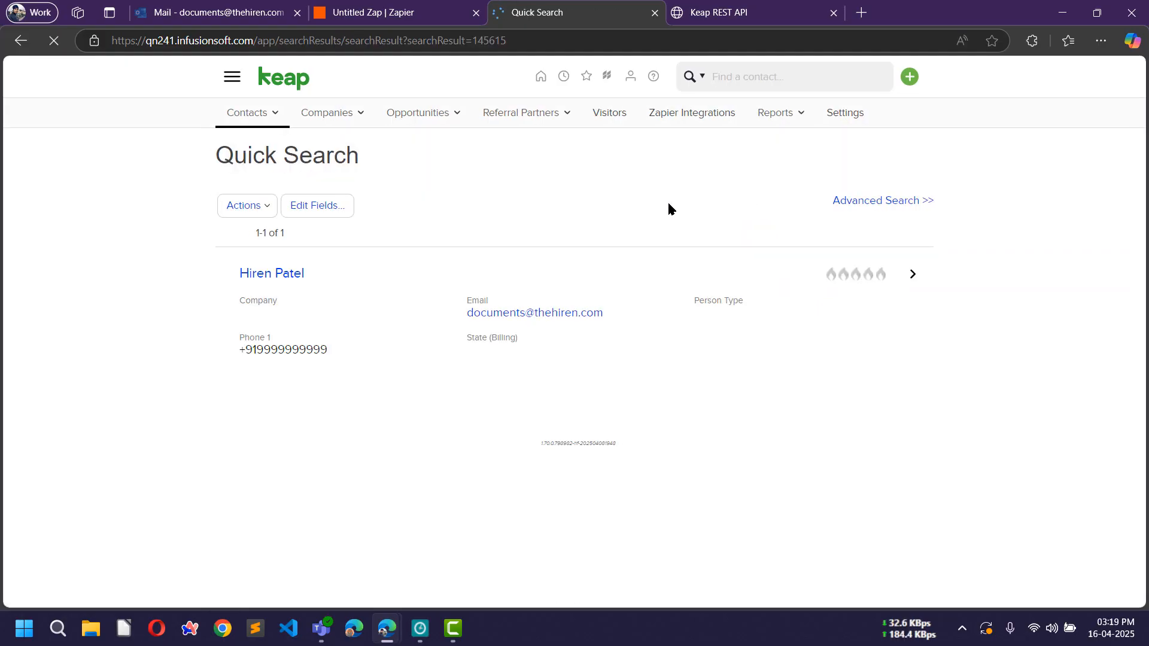
left_click(277, 276)
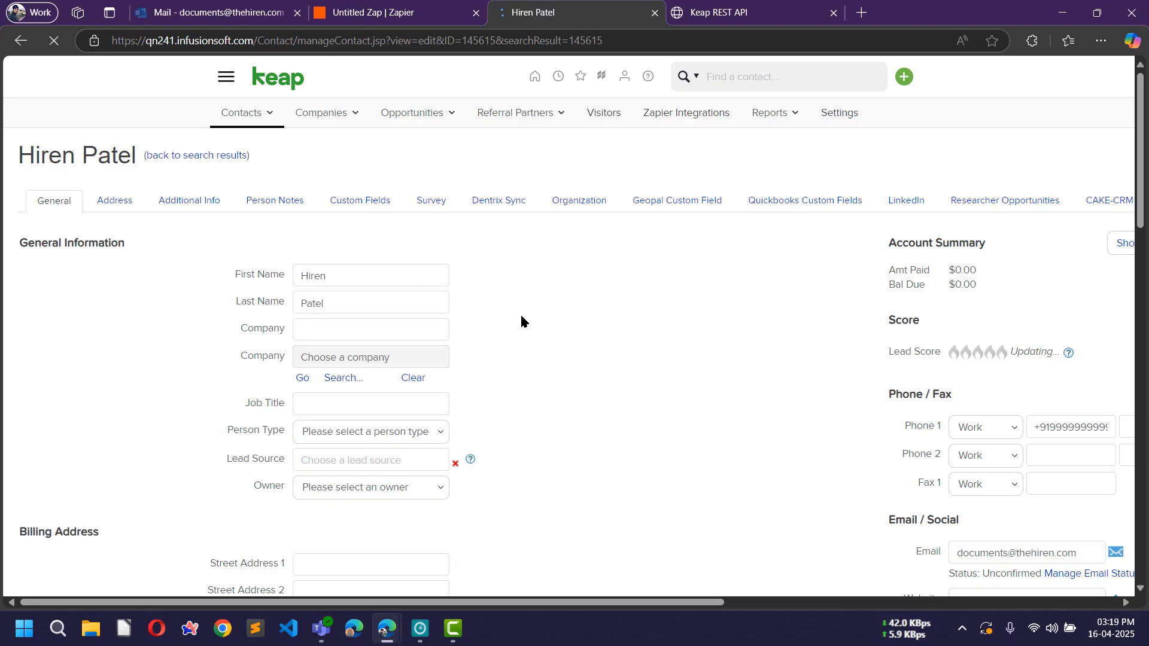
scroll(519, 314, "down", 12)
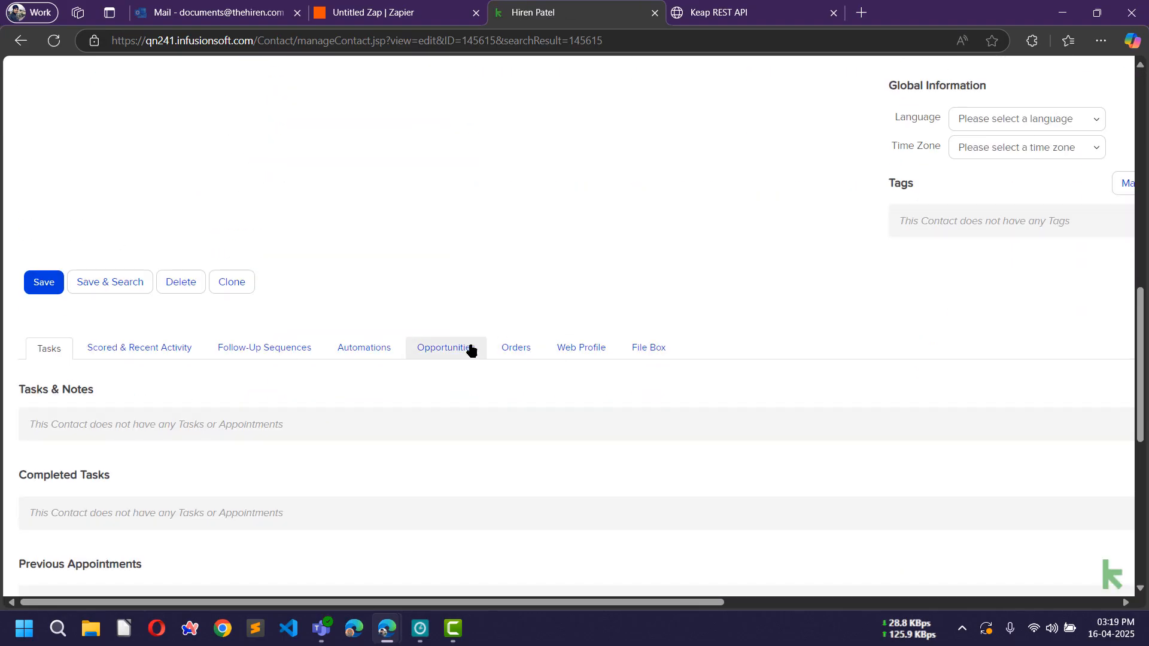
left_click(469, 349)
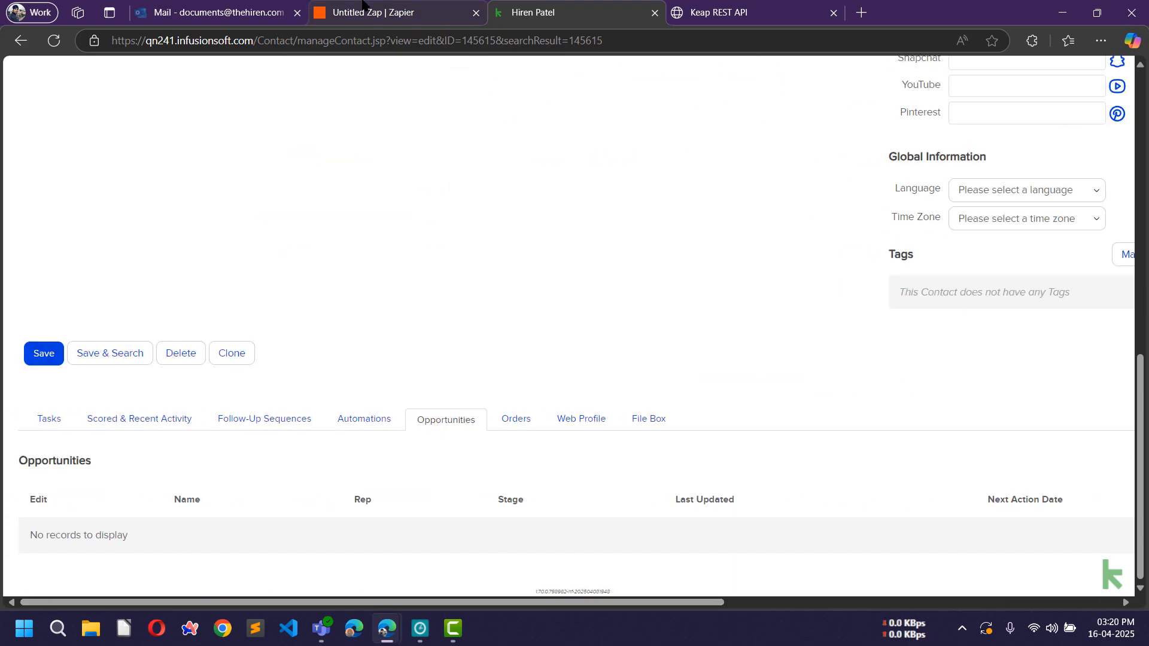
Step: Switch back to the Zap and add a Keap action as step 4 after Create or Update Contact
left_click(371, 12)
scroll(458, 442, "down", 3)
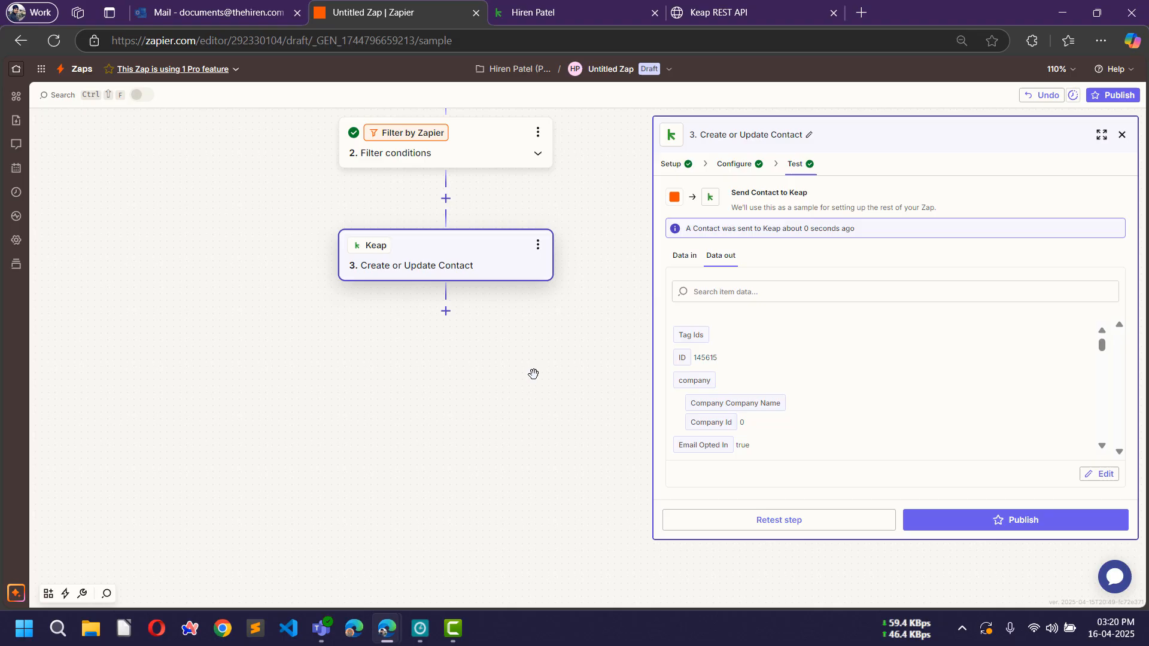
left_click(445, 311)
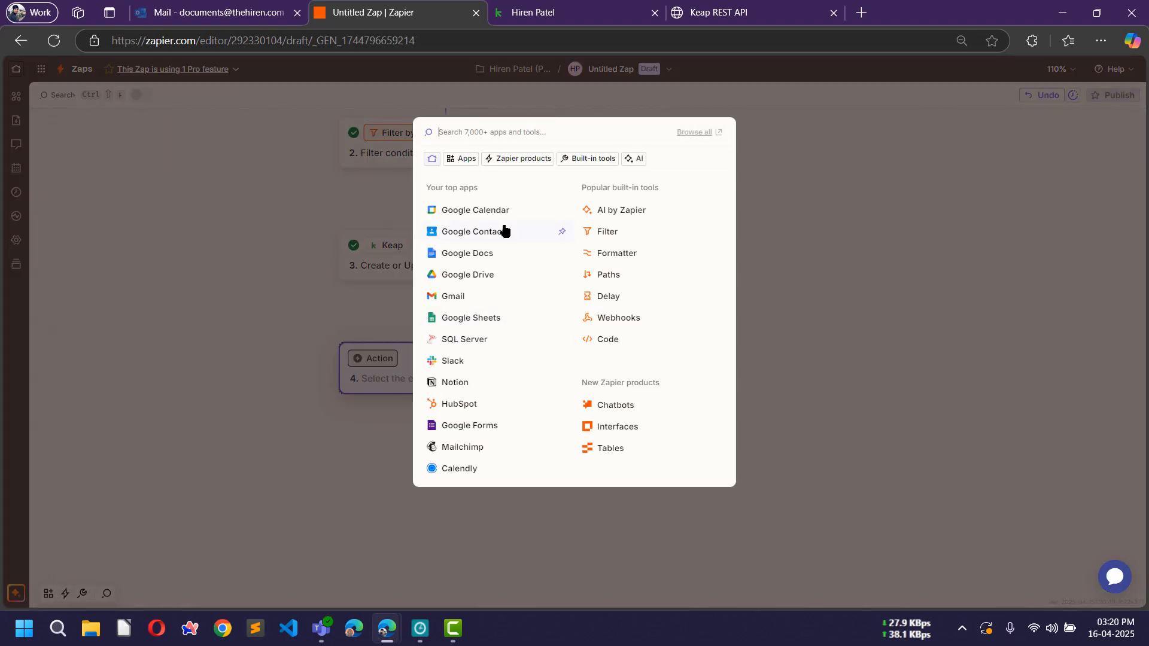
type("keap")
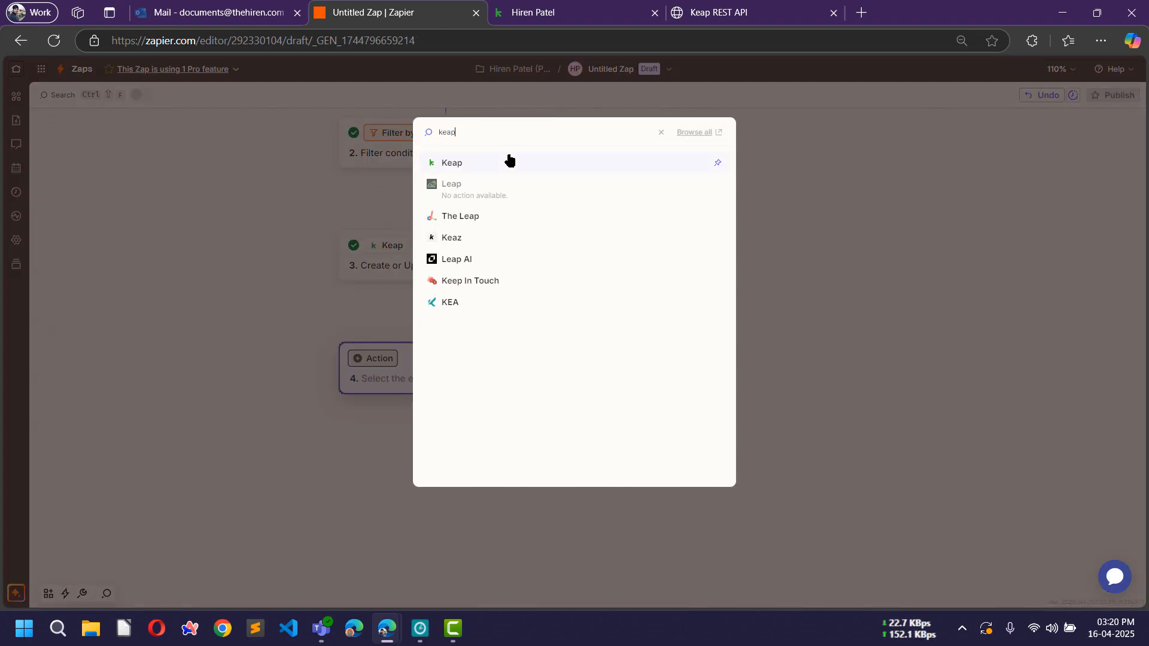
left_click(475, 162)
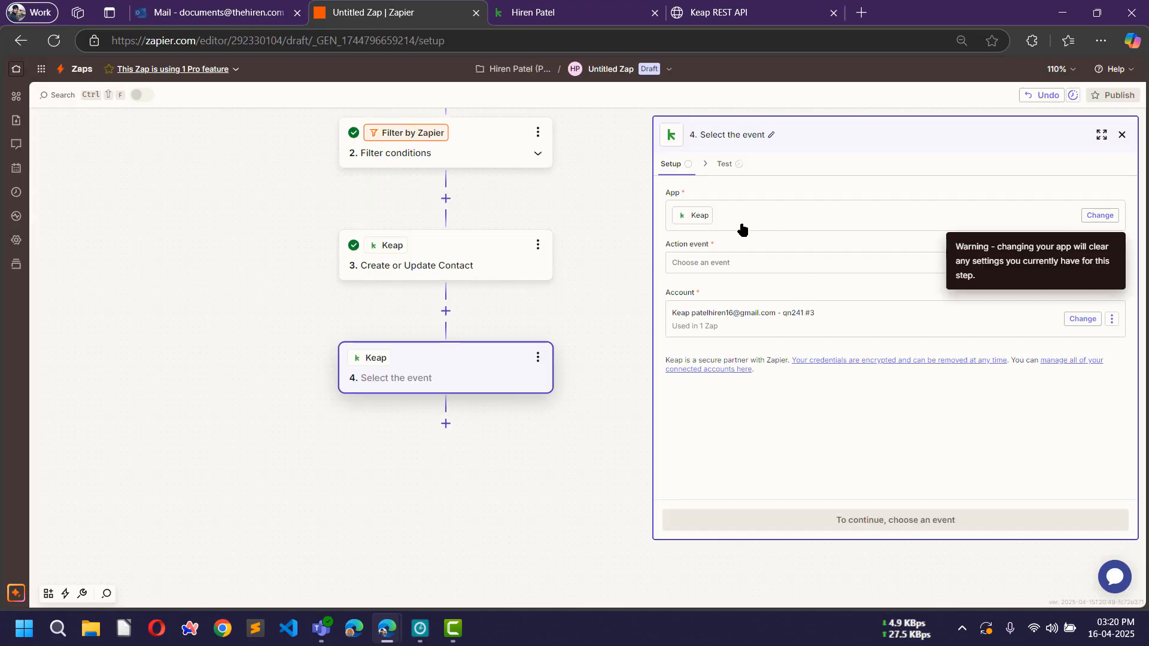
Step: Search the Keap action events for "oppo", clear the search, and close the event list without choosing one
left_click(719, 267)
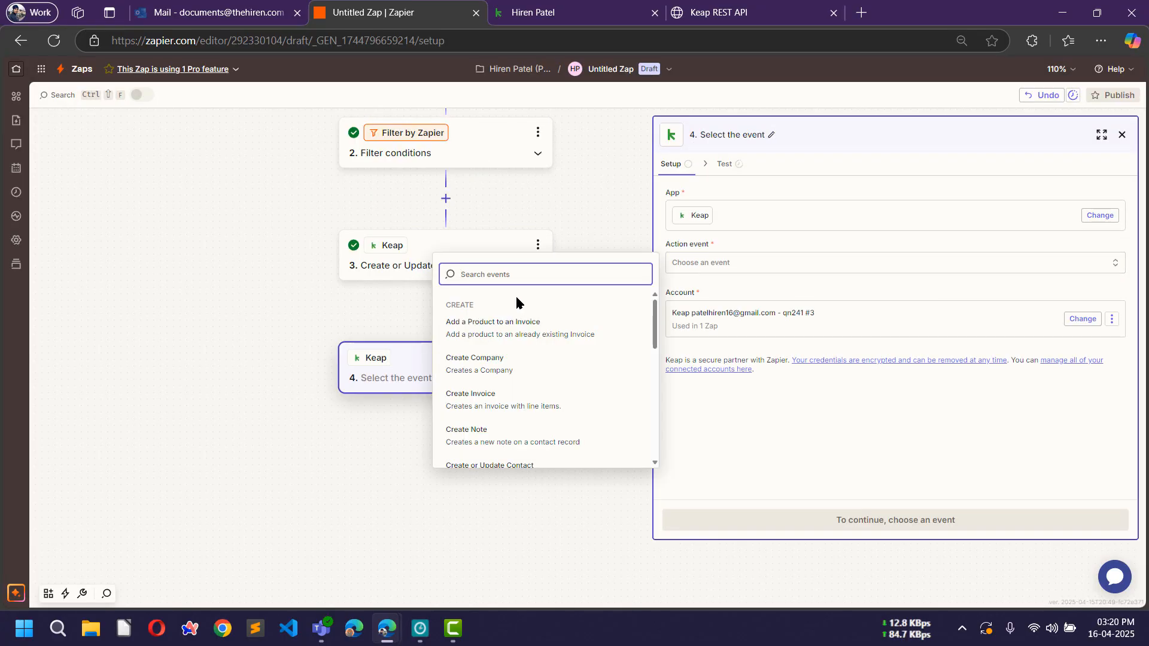
type("oppo")
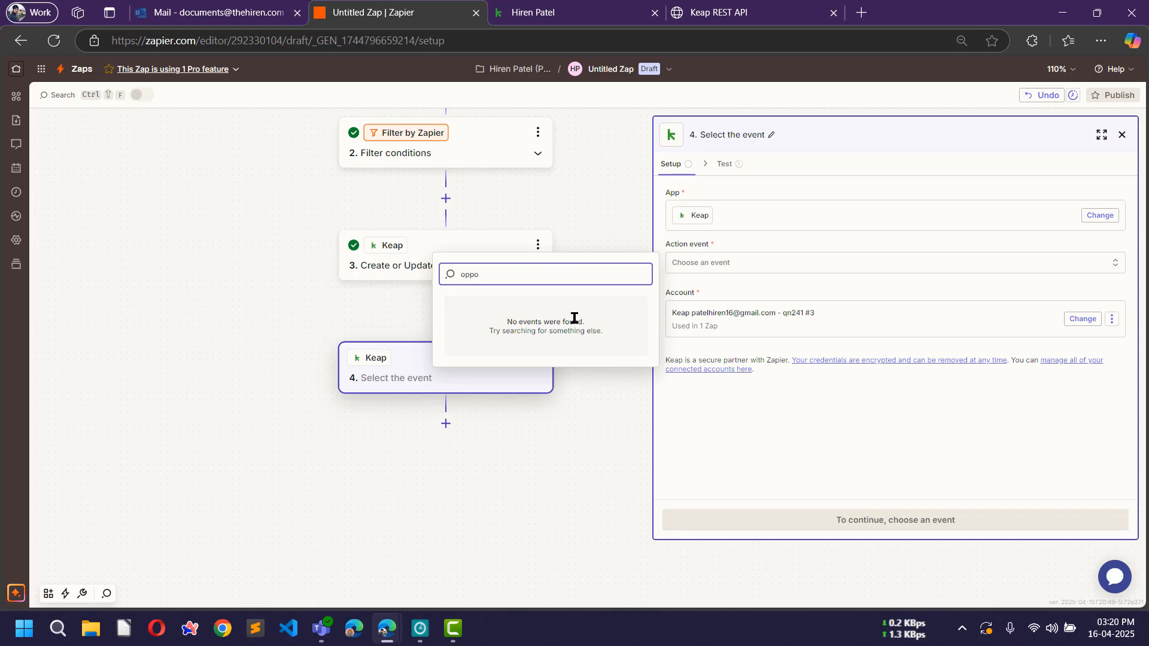
key("ctrl+a")
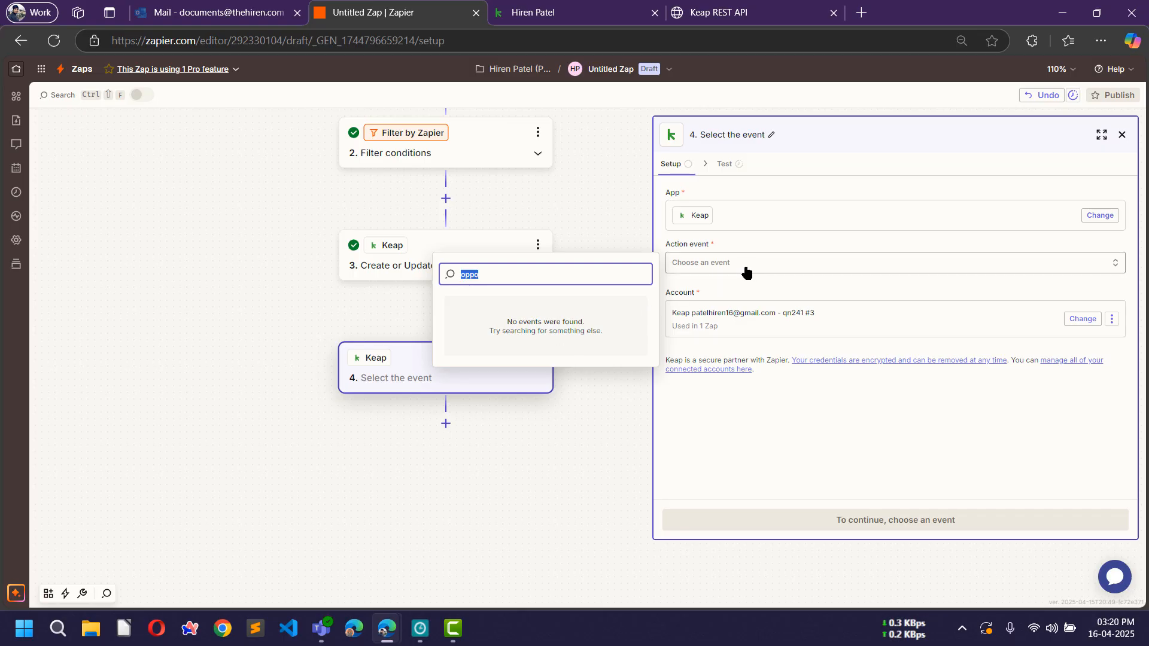
key("BackSpace")
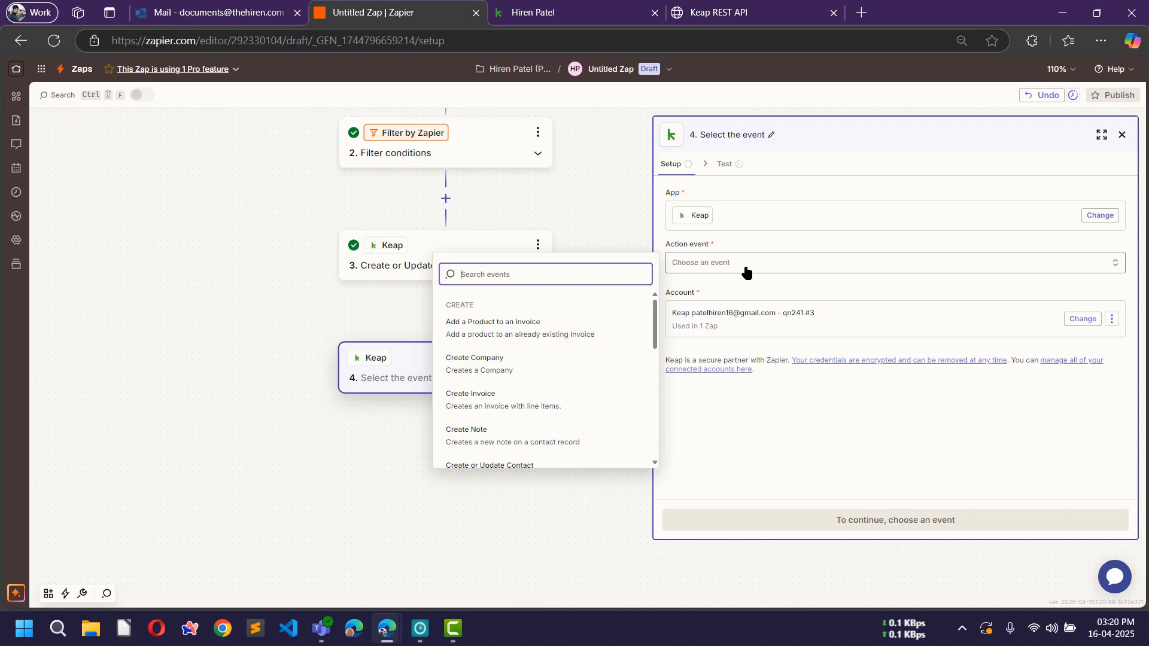
left_click(577, 219)
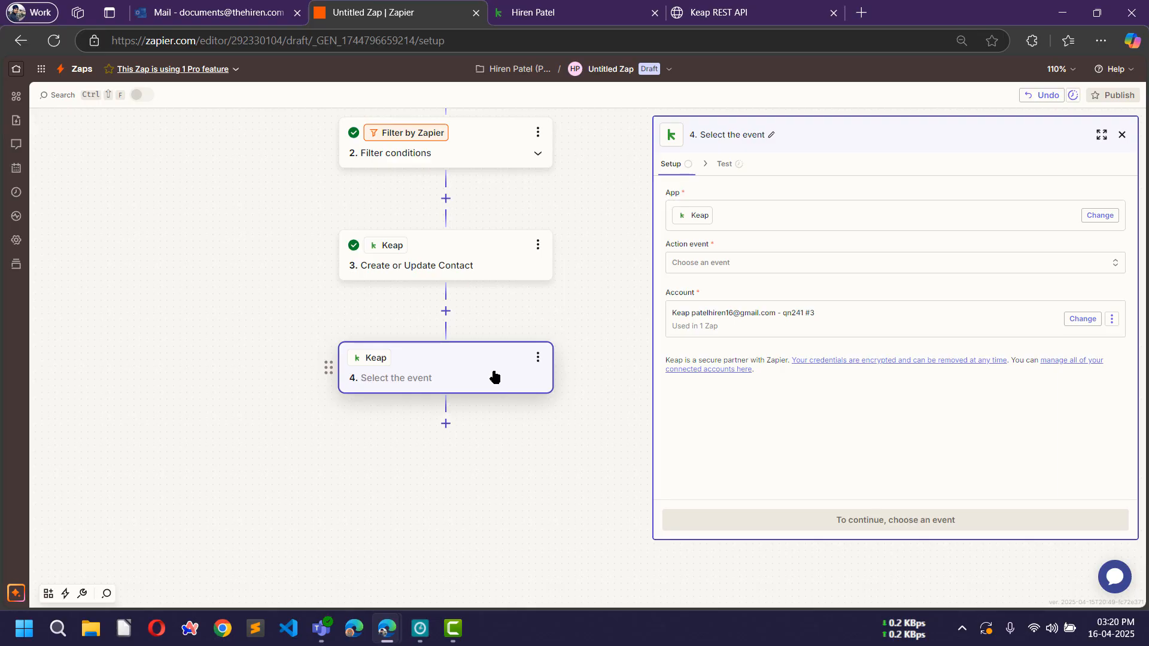
Step: Switch to the Keap REST API documentation, expand the Create an Opportunity POST endpoint, and select its full URL
left_click(760, 12)
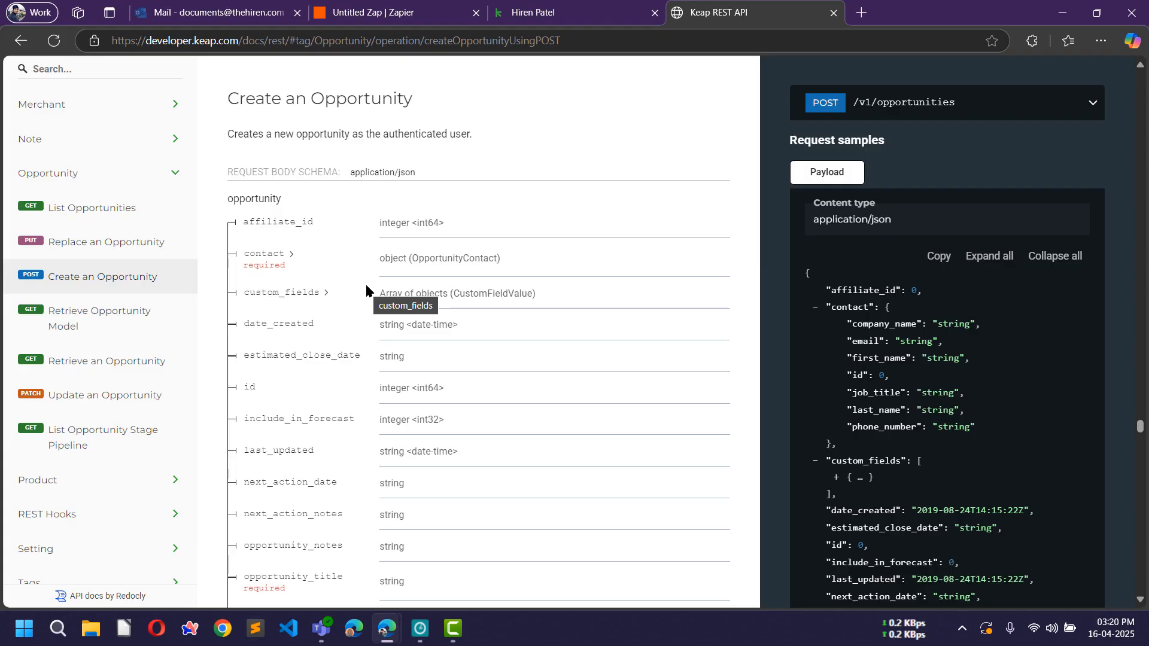
left_click(976, 106)
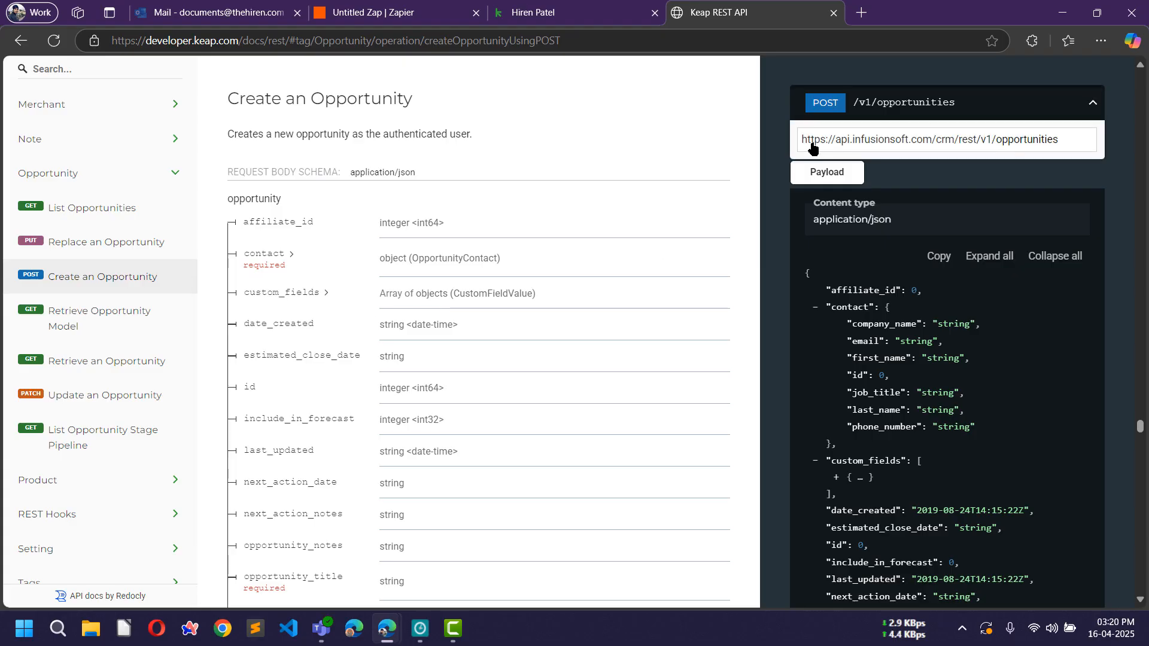
triple_click(810, 147)
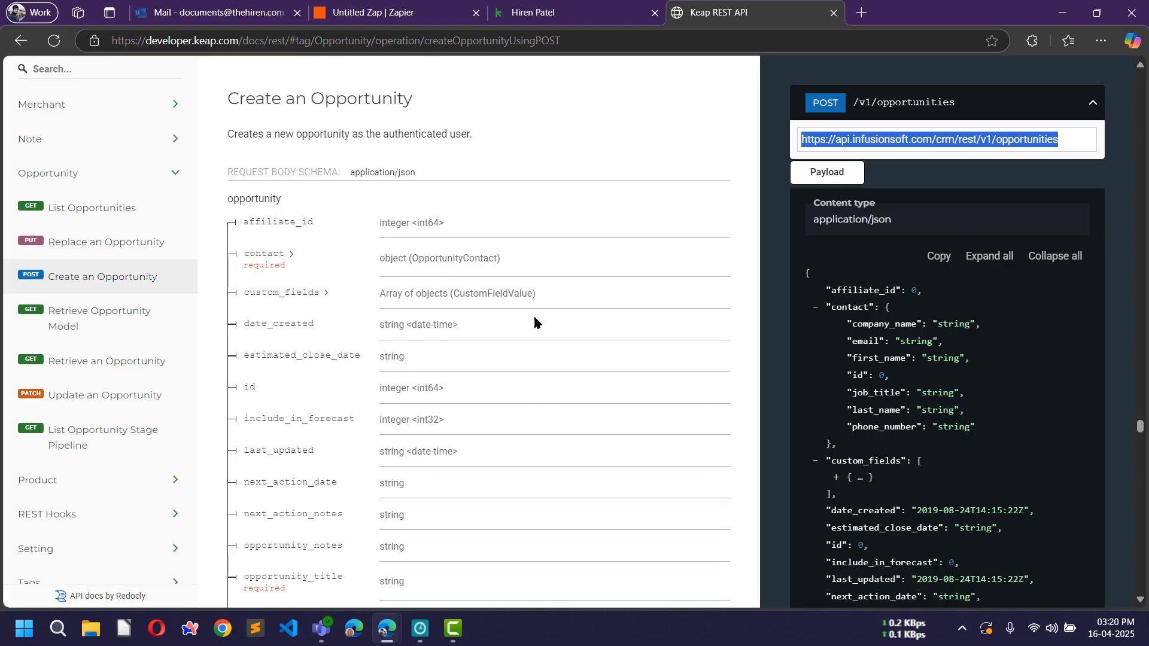
Step: Switch back to the Zap and delete the unconfigured Keap action at step 4
left_click(559, 140)
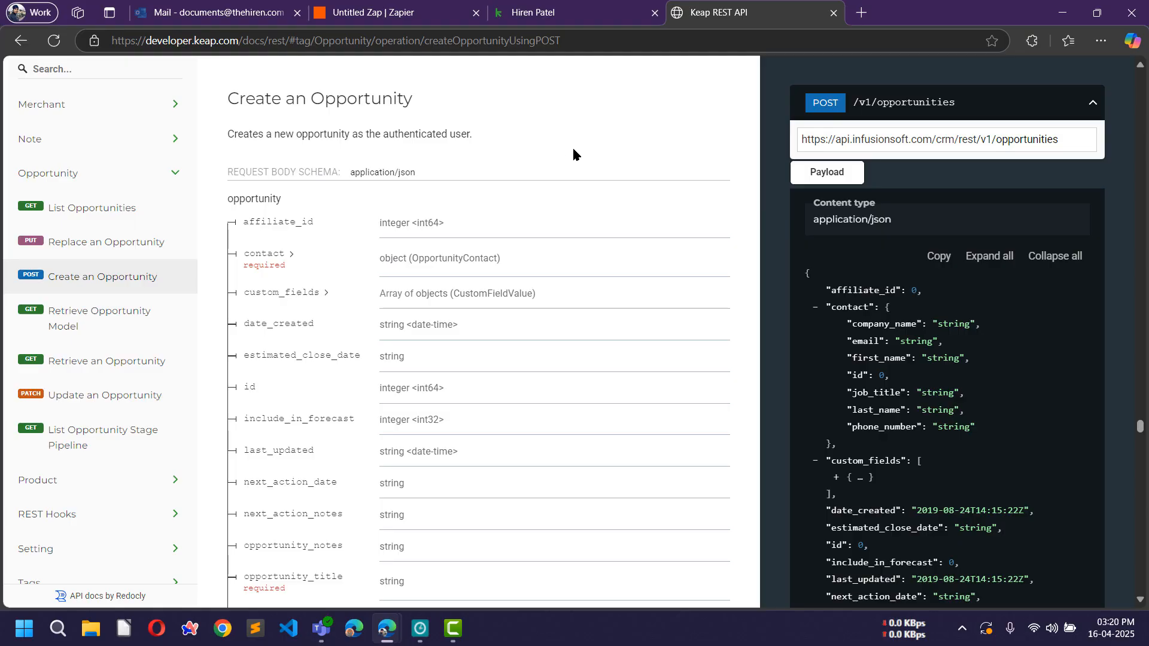
left_click(365, 12)
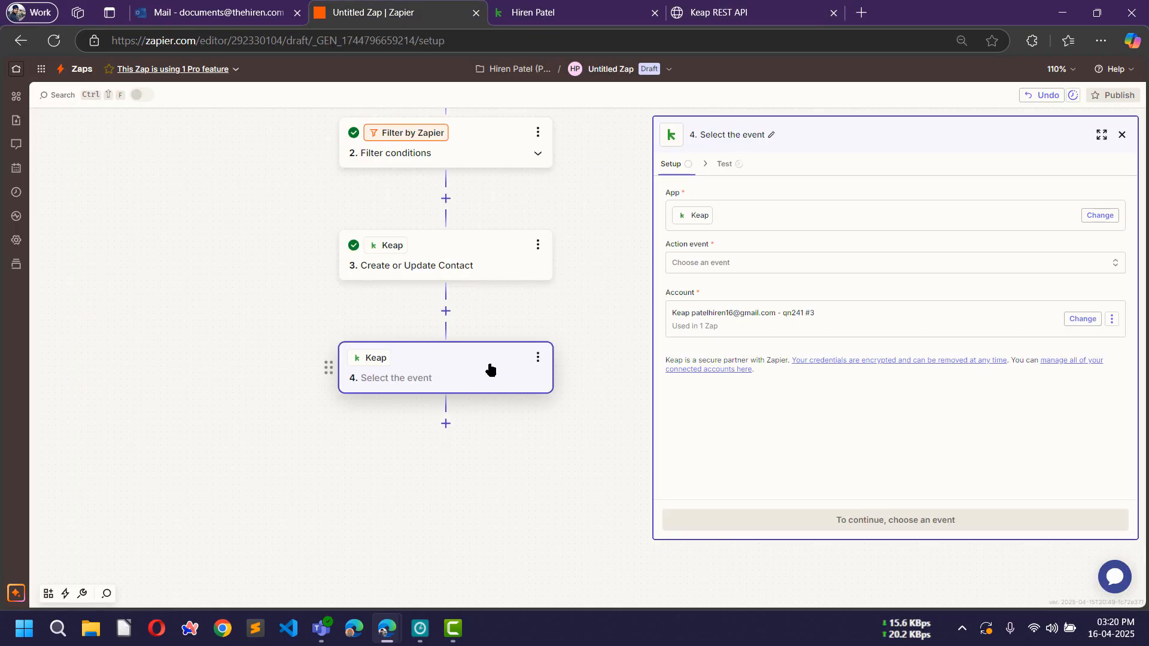
left_click(537, 361)
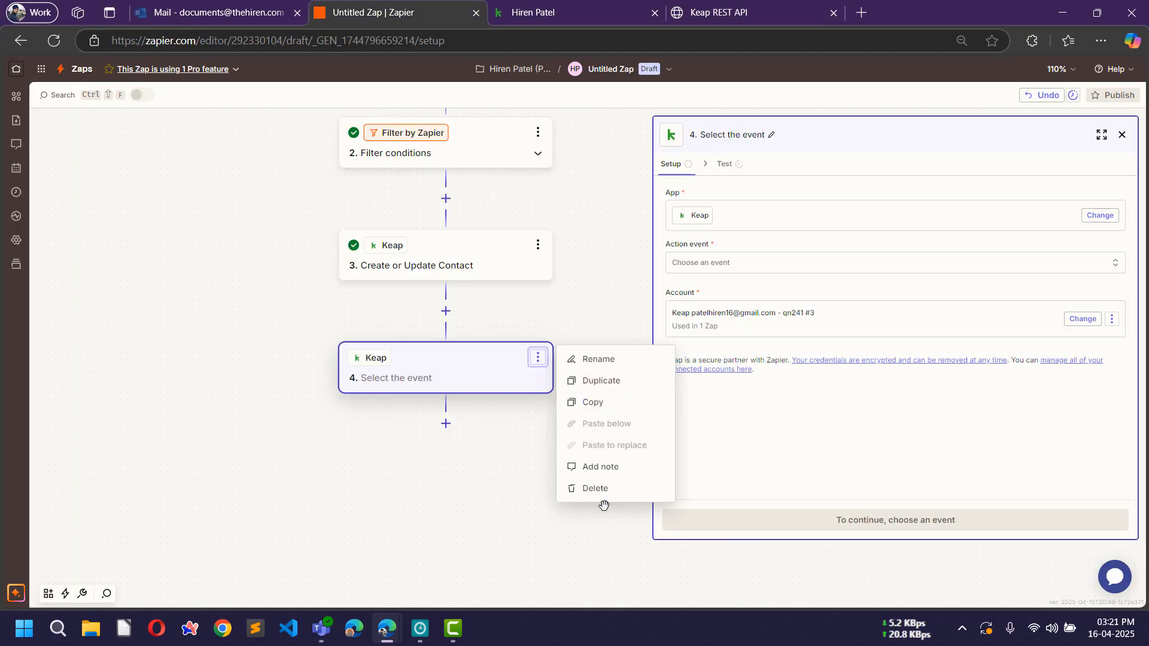
left_click(603, 493)
left_click(622, 490)
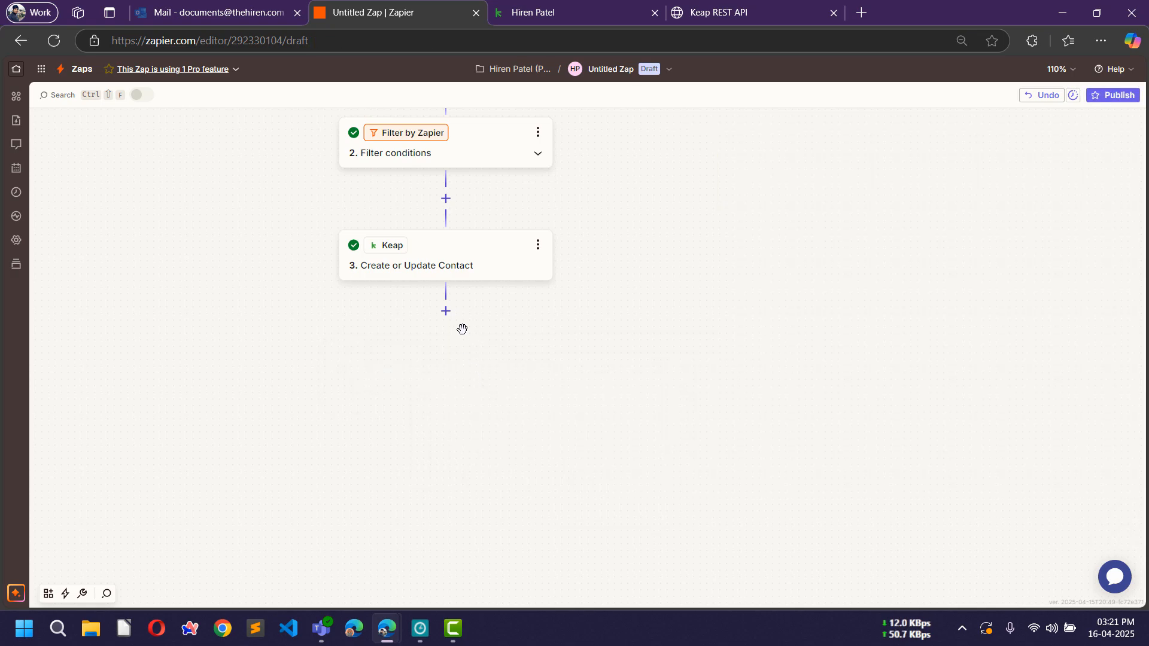
Step: Add a Webhooks by Zapier action after Create or Update Contact, using the Custom Request event, and continue to its configuration
left_click(446, 311)
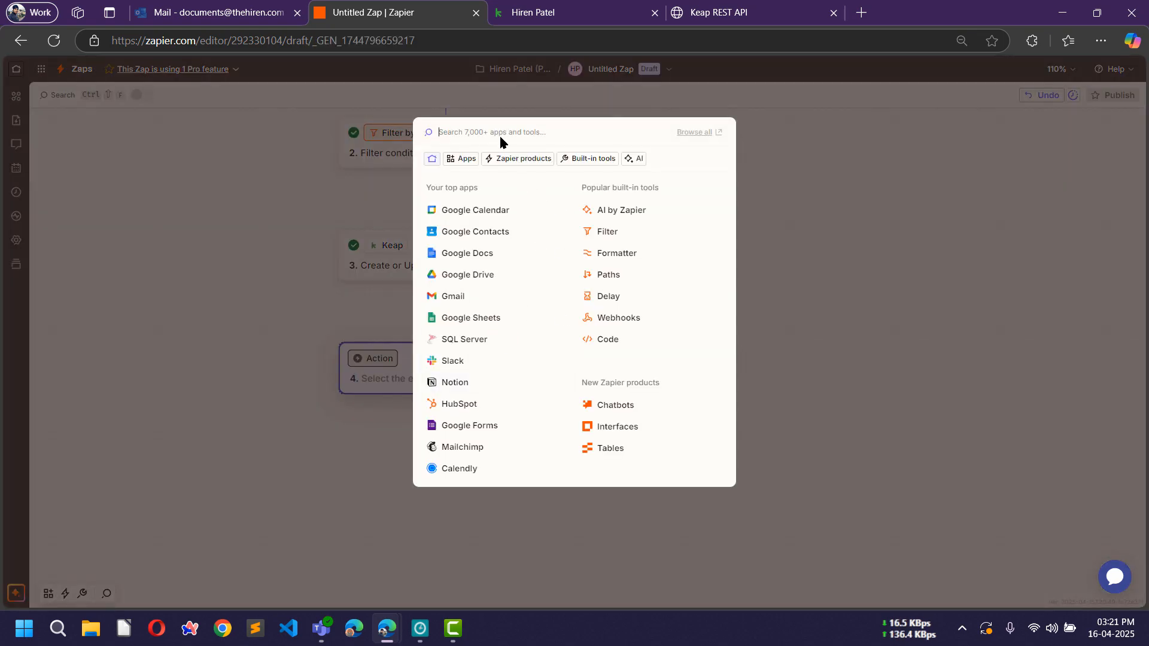
left_click(625, 322)
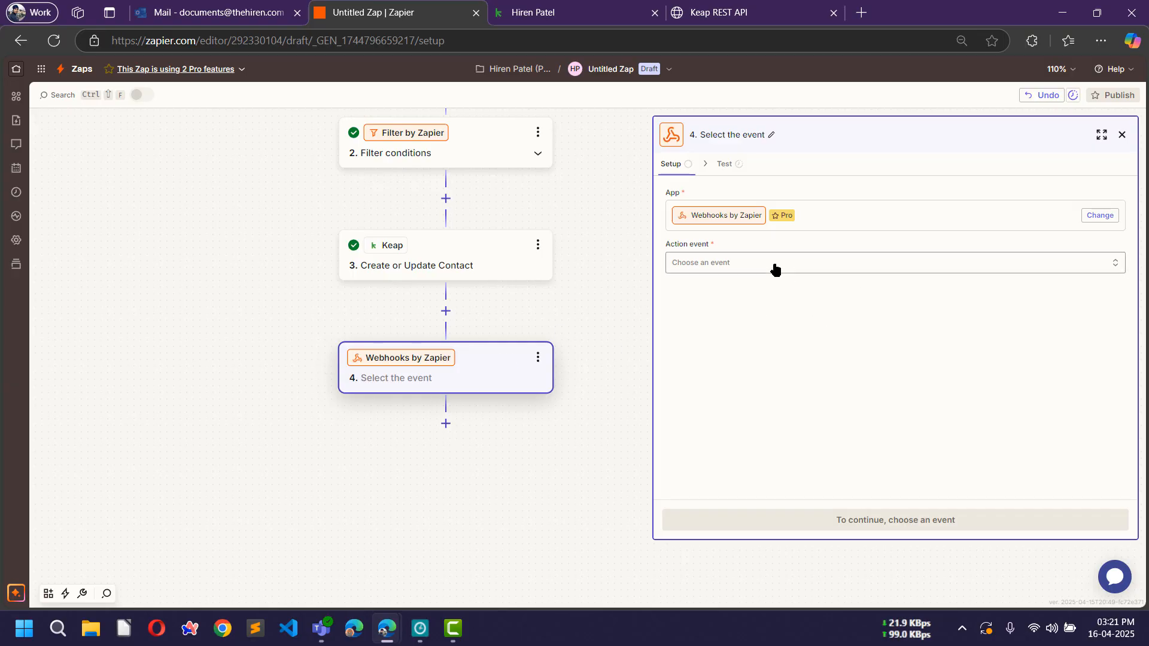
left_click(774, 264)
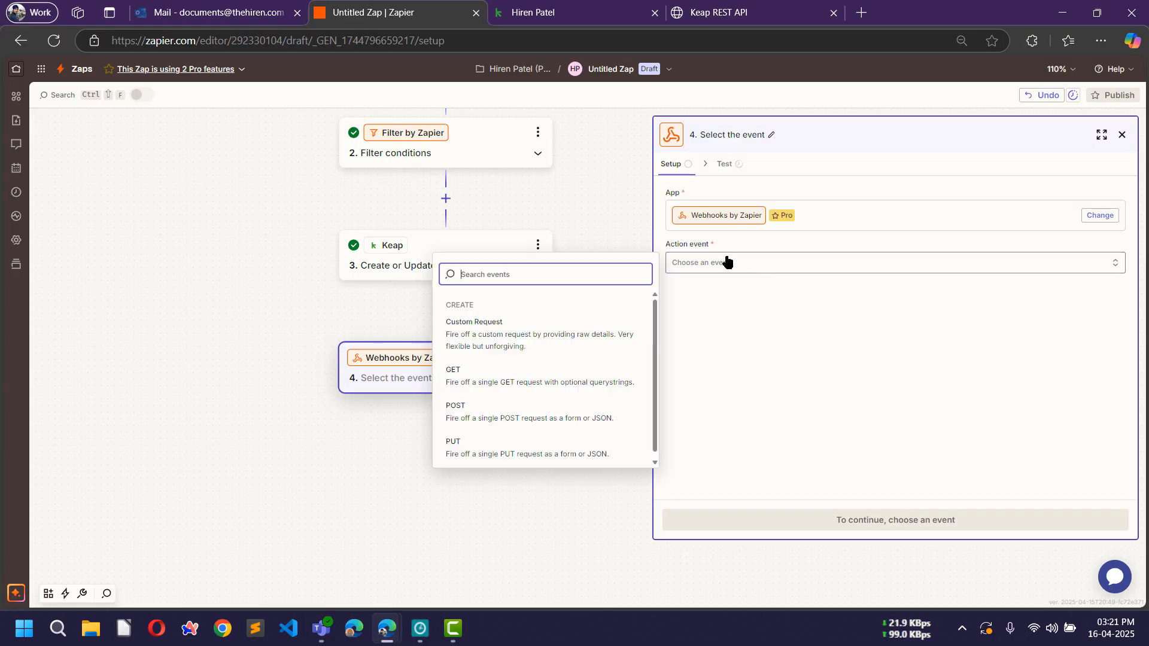
left_click(493, 334)
left_click(927, 519)
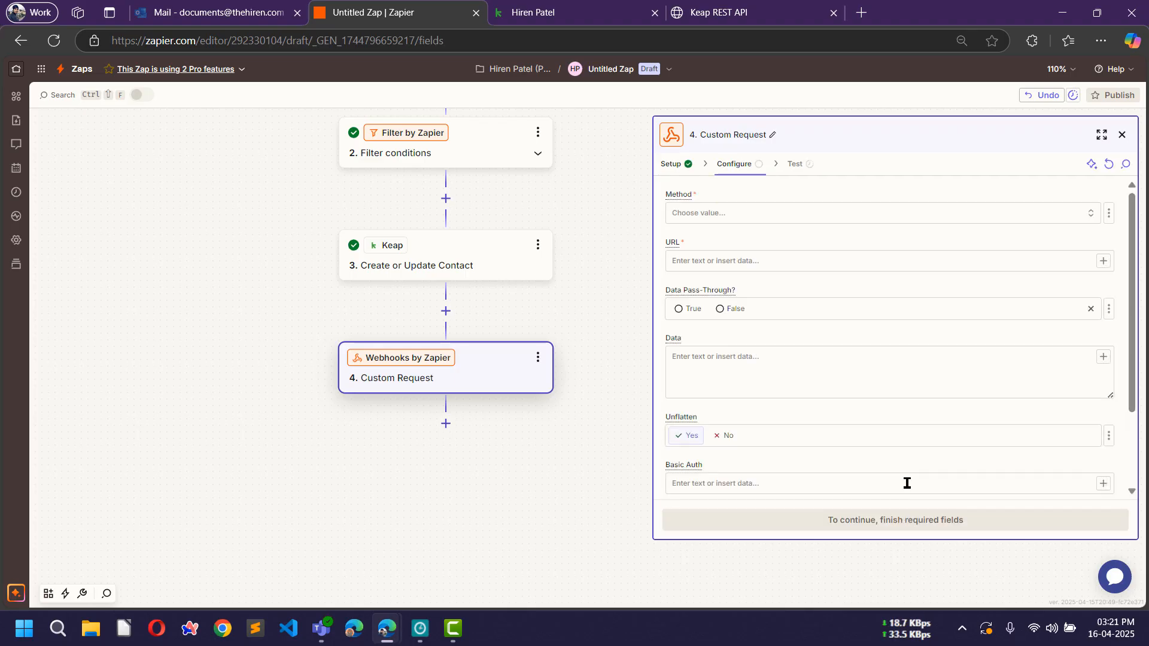
left_click(711, 214)
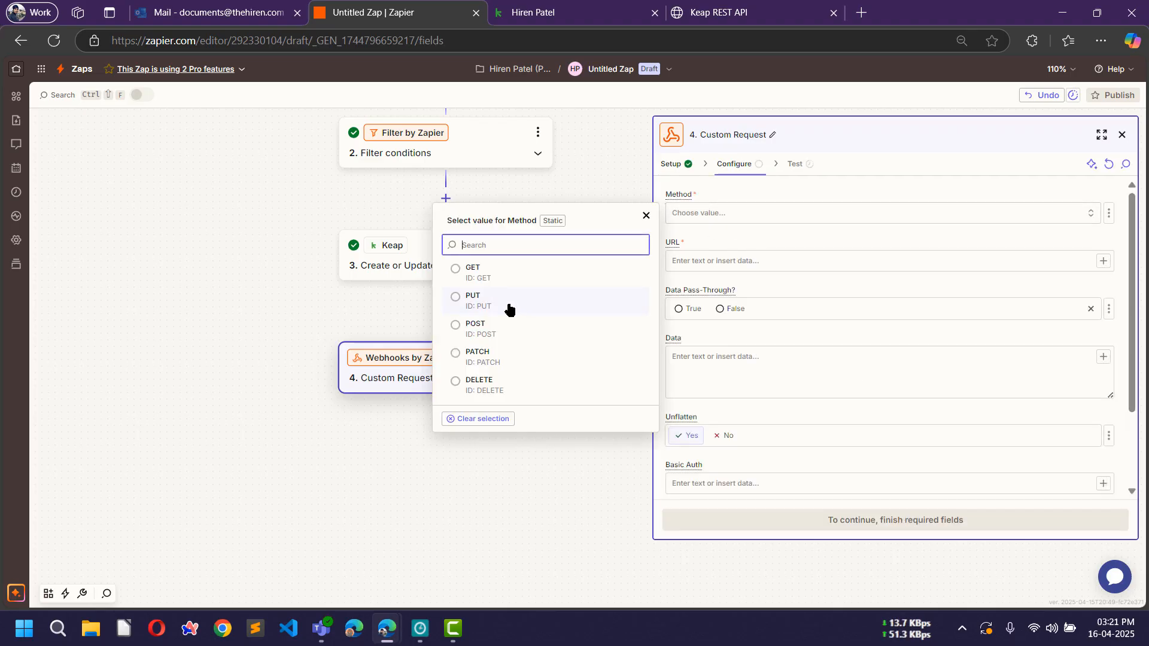
left_click(488, 334)
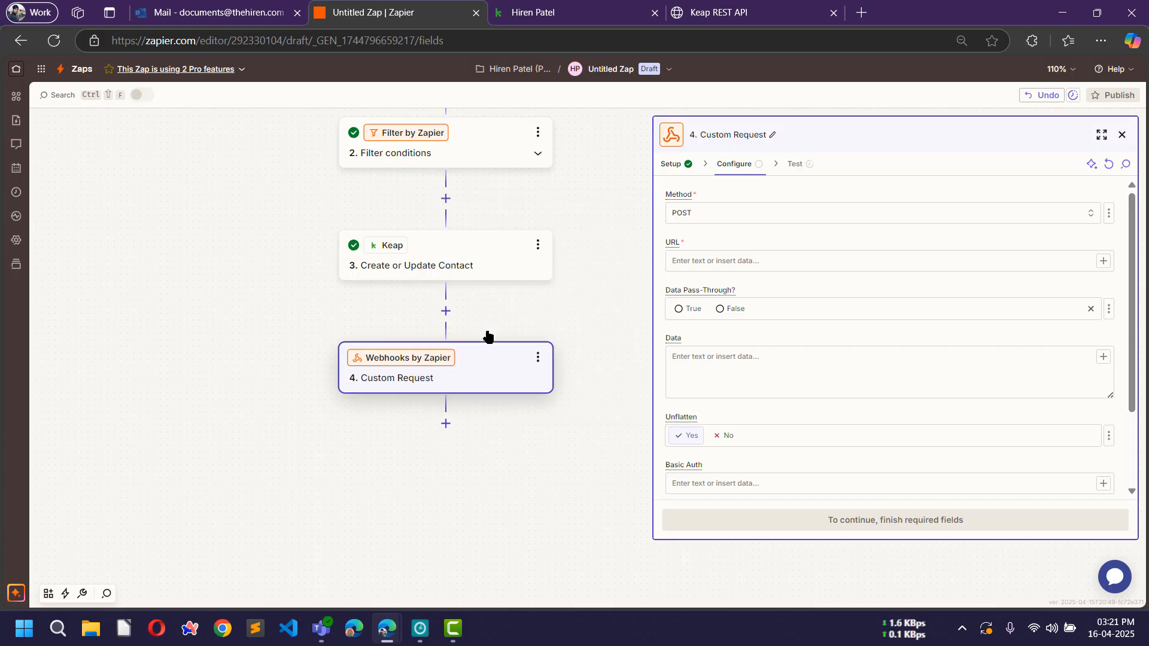
left_click(710, 14)
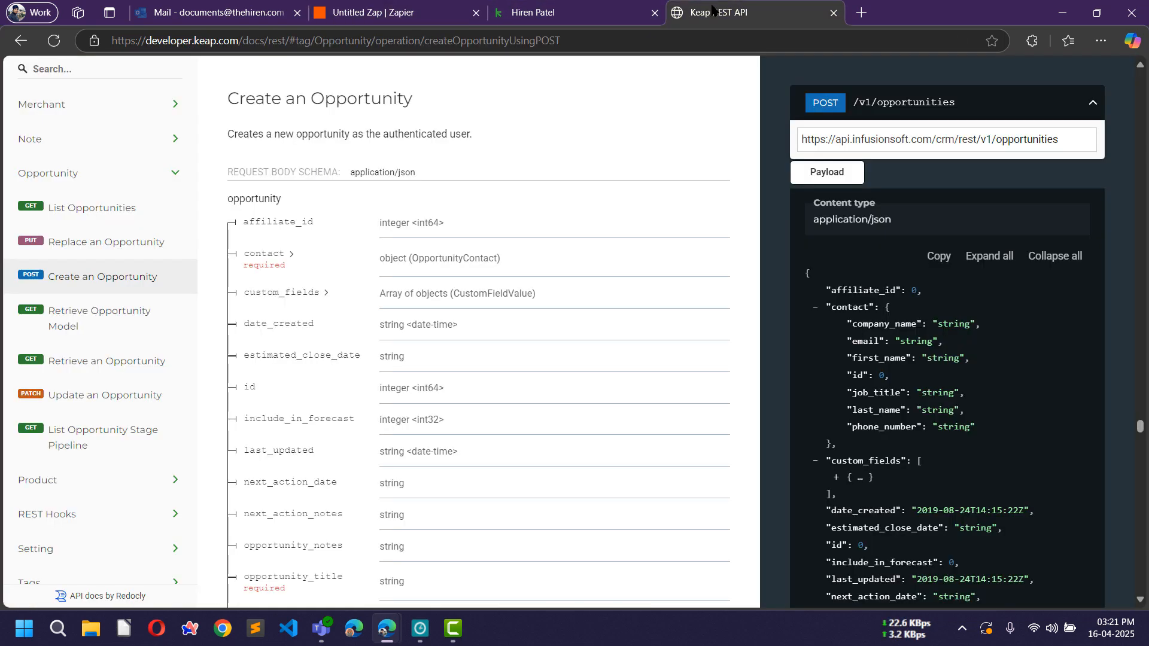
left_click(804, 141)
key("ctrl+c")
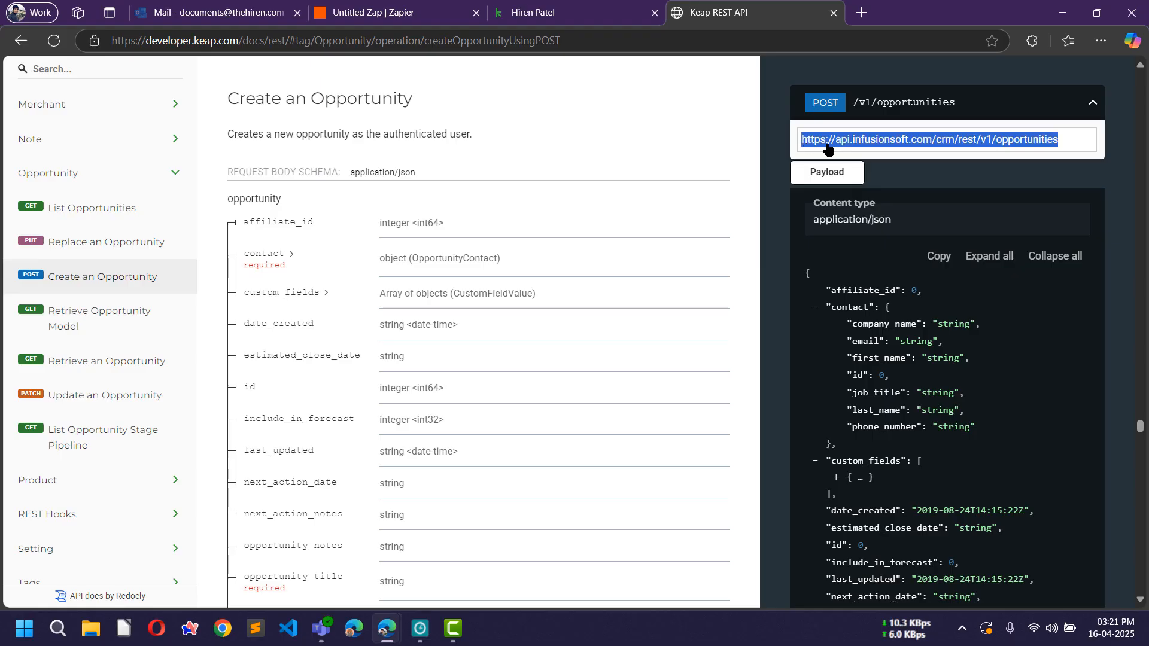
left_click(450, 8)
left_click(714, 262)
key("ctrl+v")
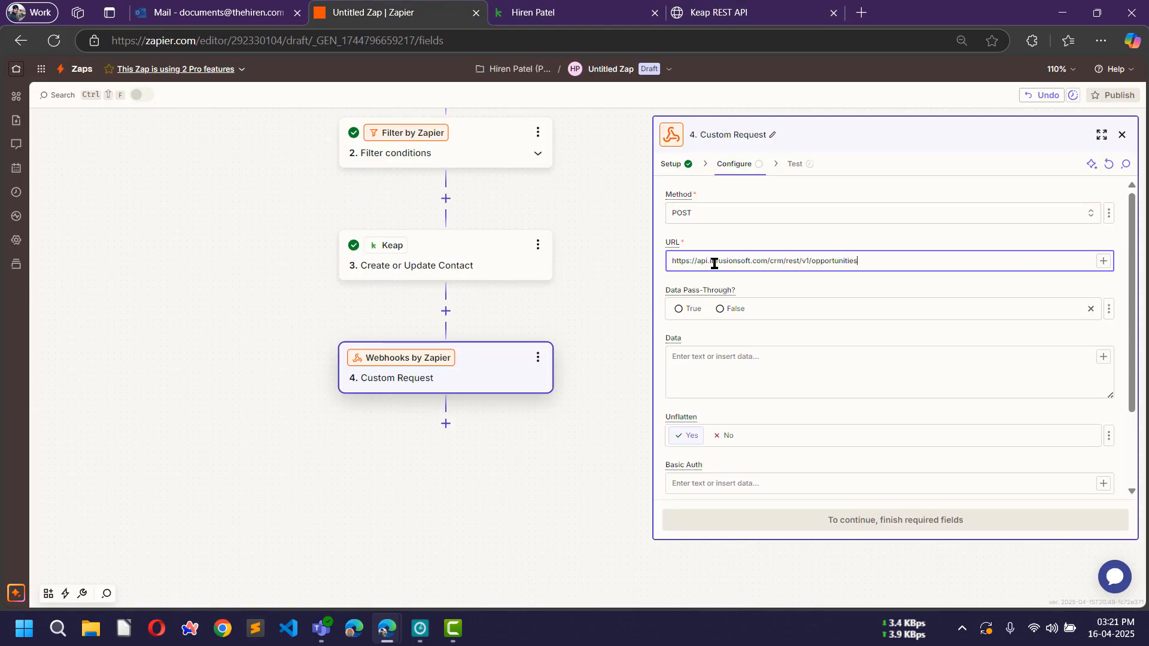
left_click(725, 310)
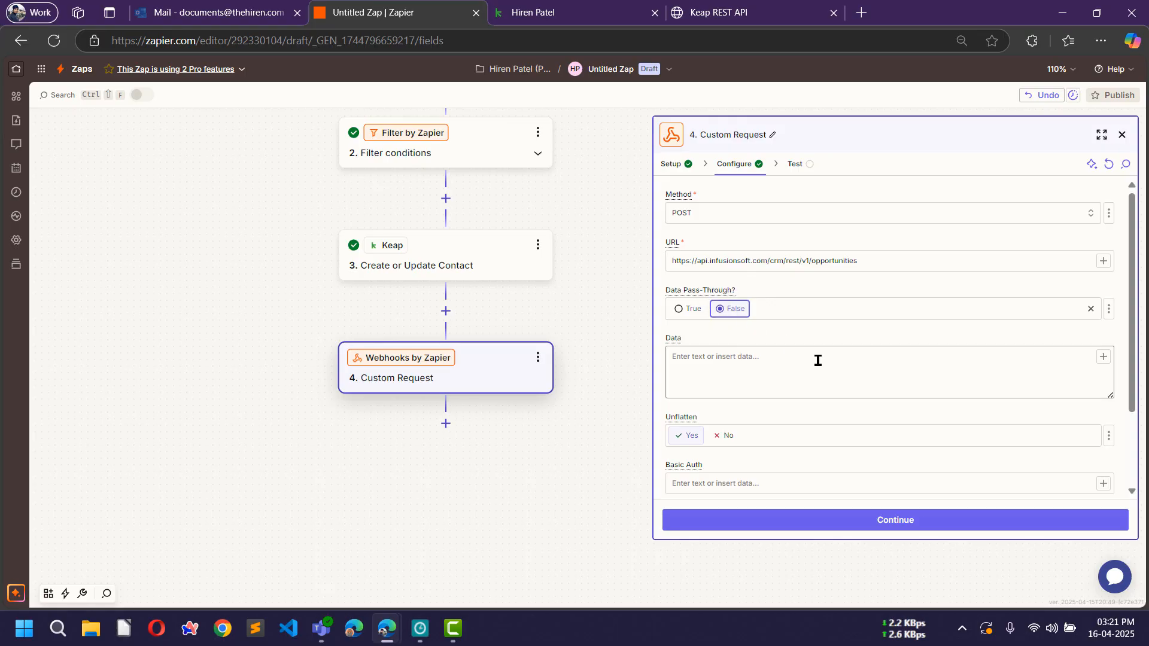
Step: Examine the Create an Opportunity request schema in the Keap API documentation, expanding the contact object to review its required fields
left_click(772, 366)
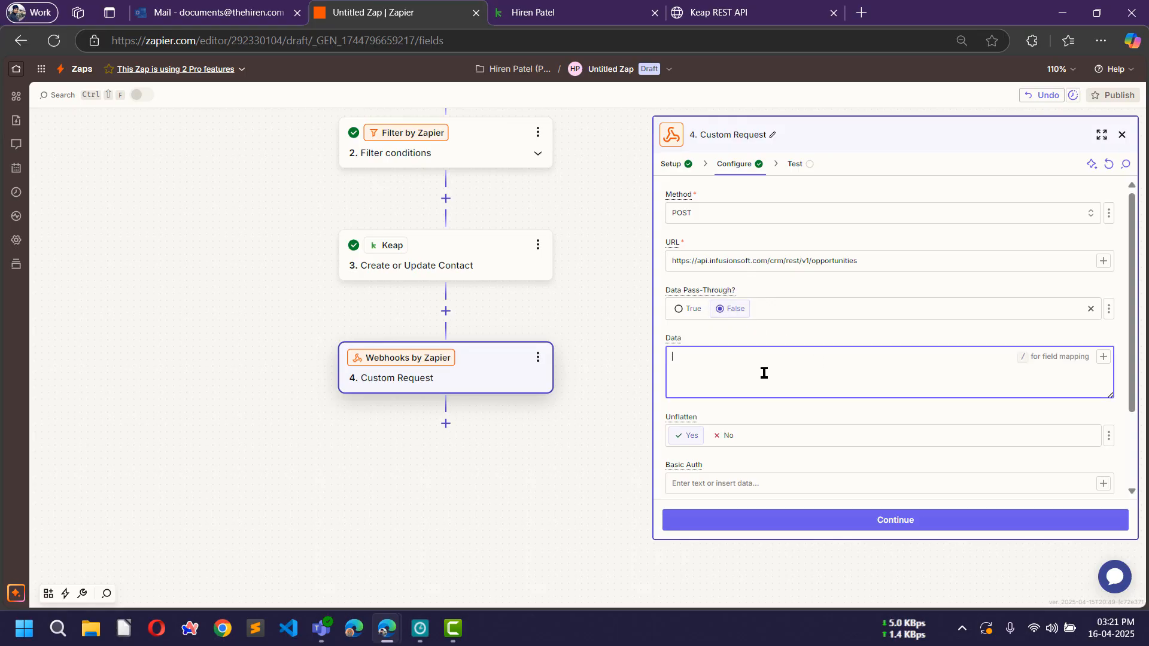
left_click(718, 12)
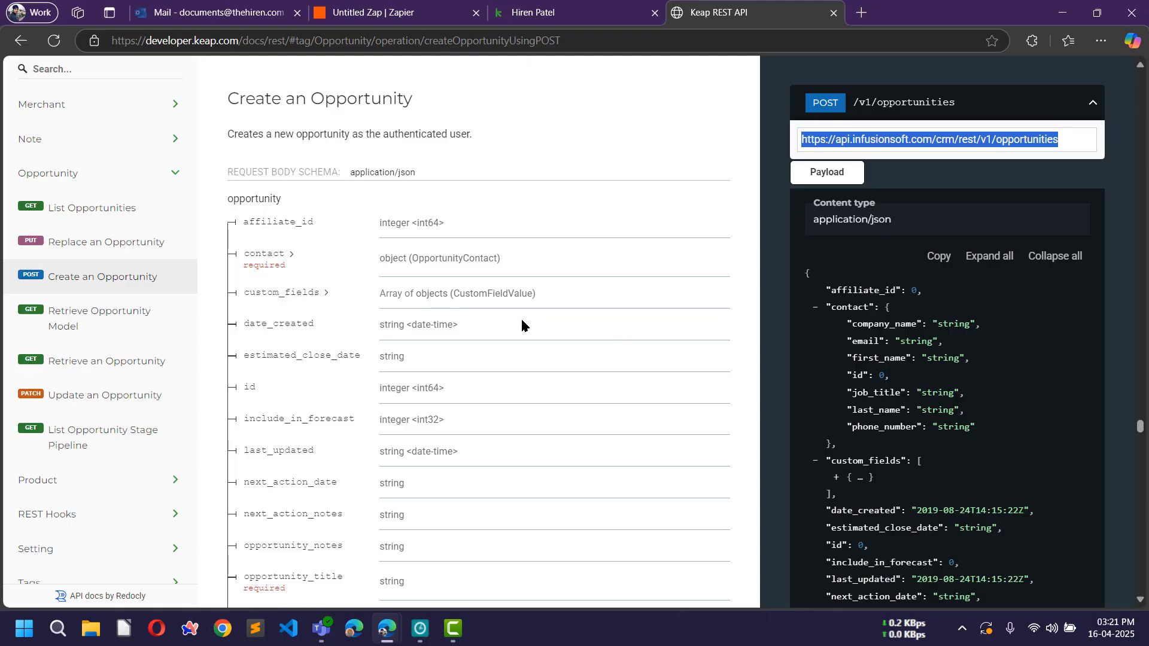
scroll(522, 323, "down", 1)
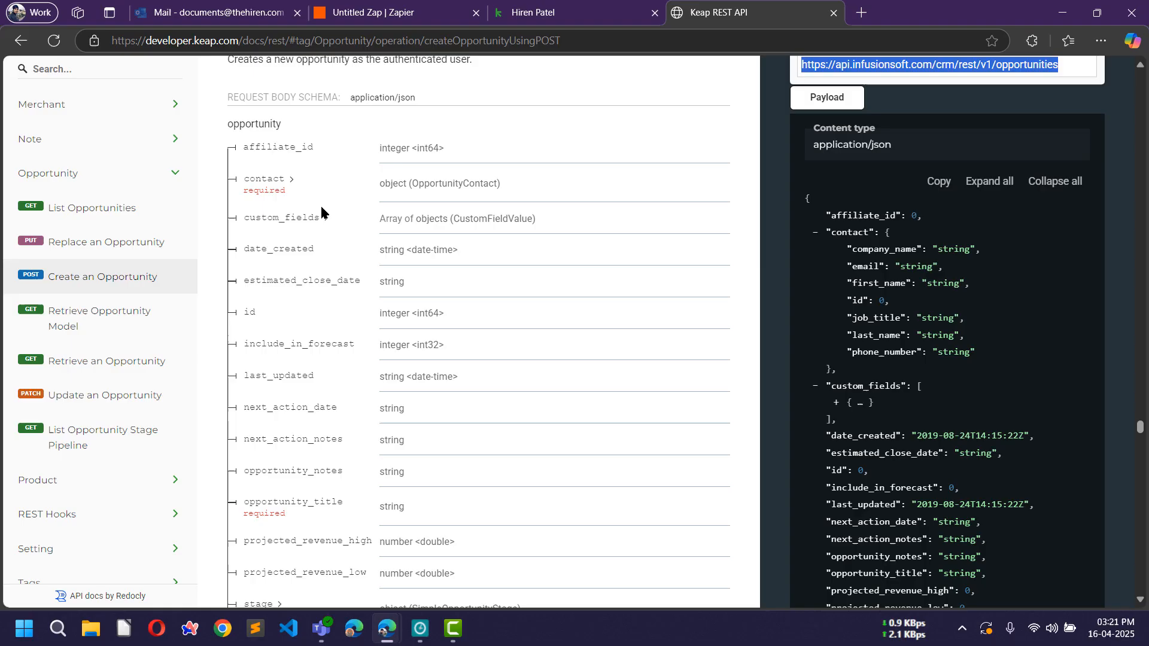
left_click(291, 187)
left_click_drag(268, 335, 378, 347)
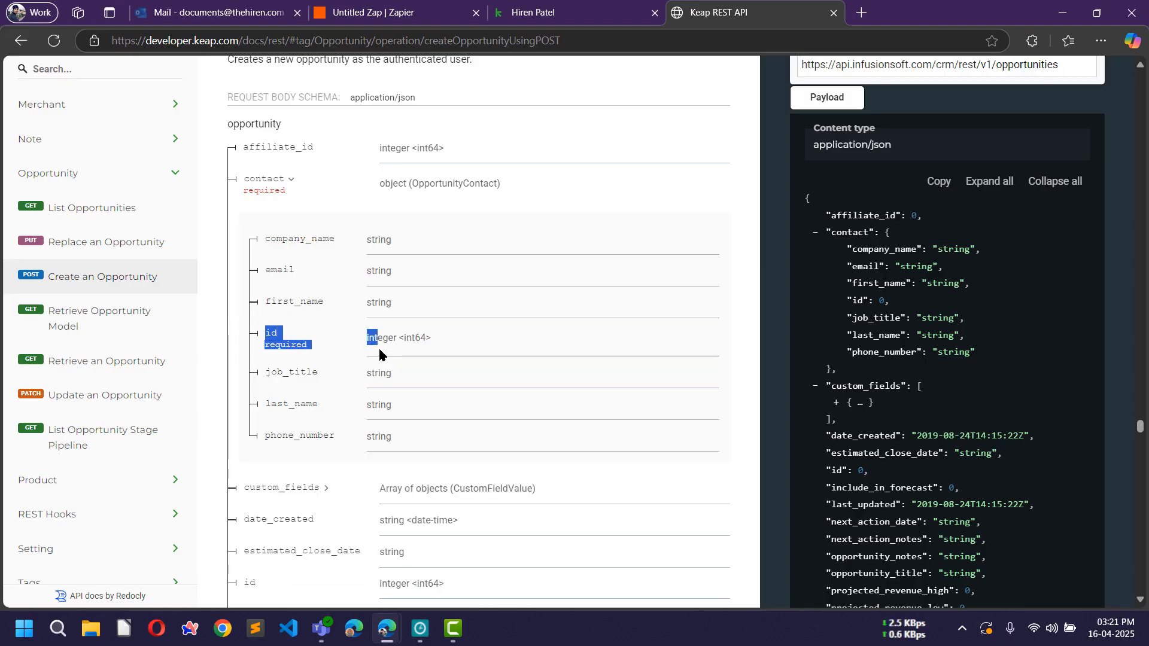
left_click(418, 372)
left_click(517, 6)
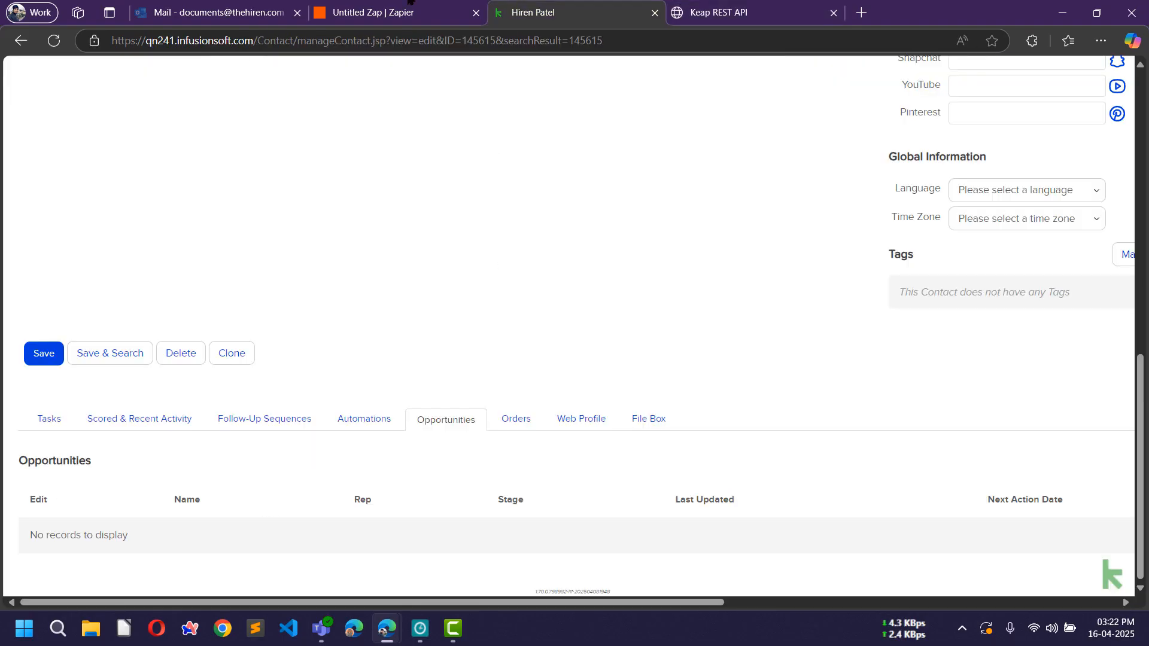
left_click(410, 7)
left_click(711, 7)
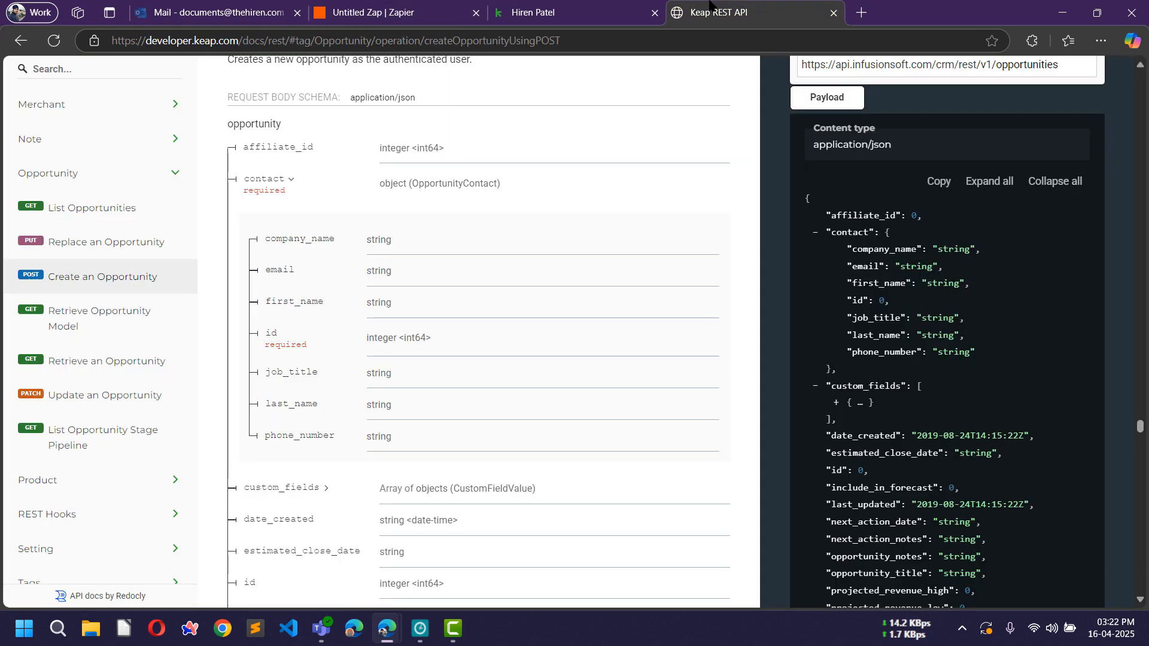
scroll(440, 301, "down", 6)
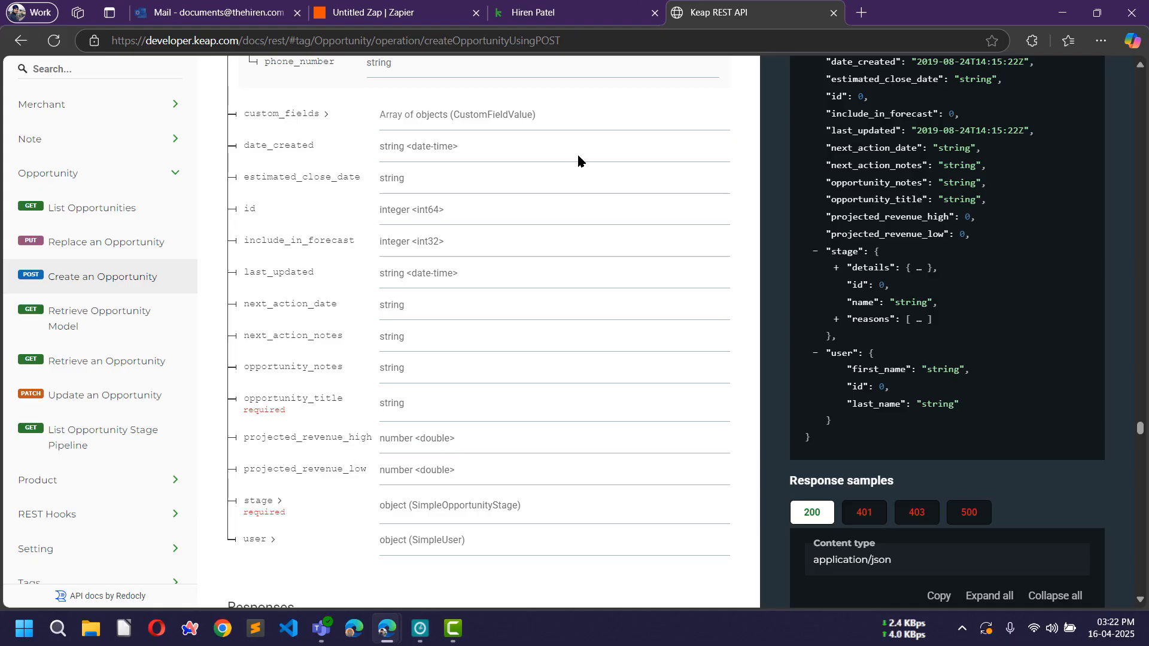
Step: Return to the Zap and start the request's Data as a JSON object containing a nested "contact" object with an empty line inside
left_click(439, 8)
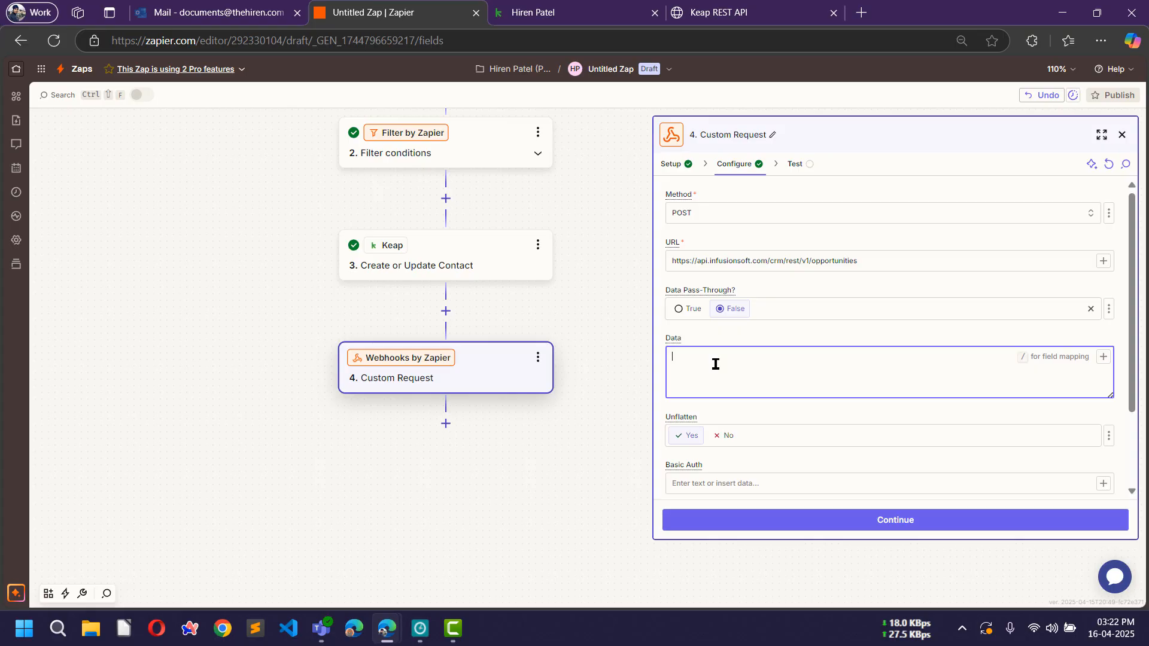
type("{")
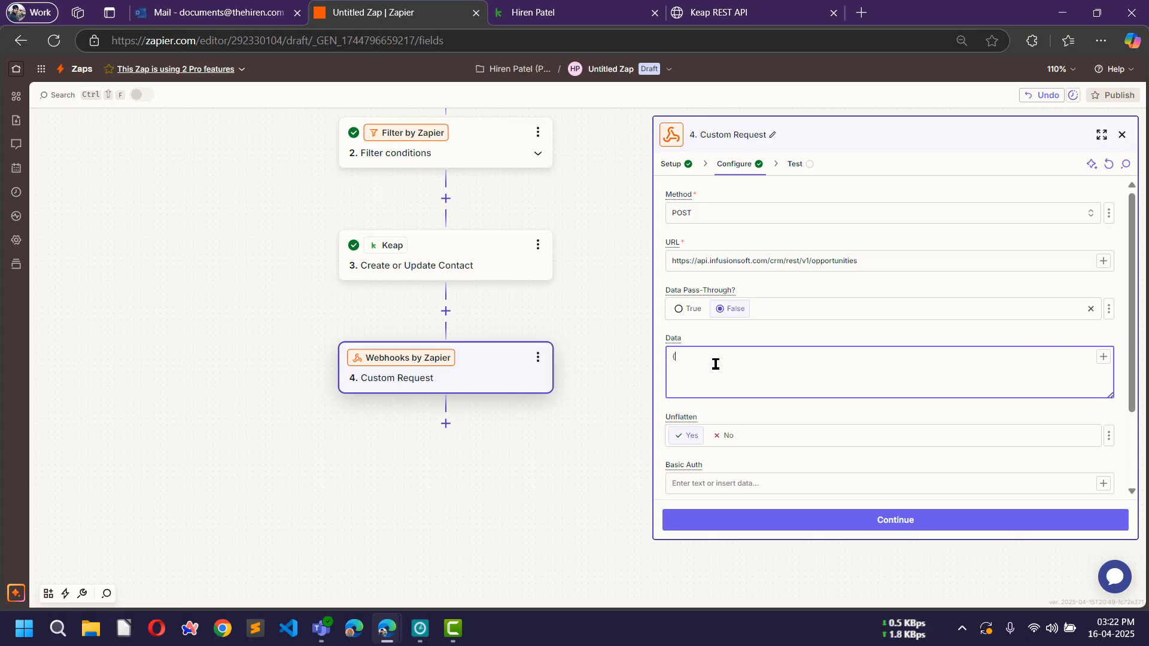
key("Return")
type("\"d")
type("ontac")
key("BackSpace")
key("BackSpace")
key("BackSpace")
type("ontact")
key("Right")
type(": {")
type("}")
key("Left")
key("Return")
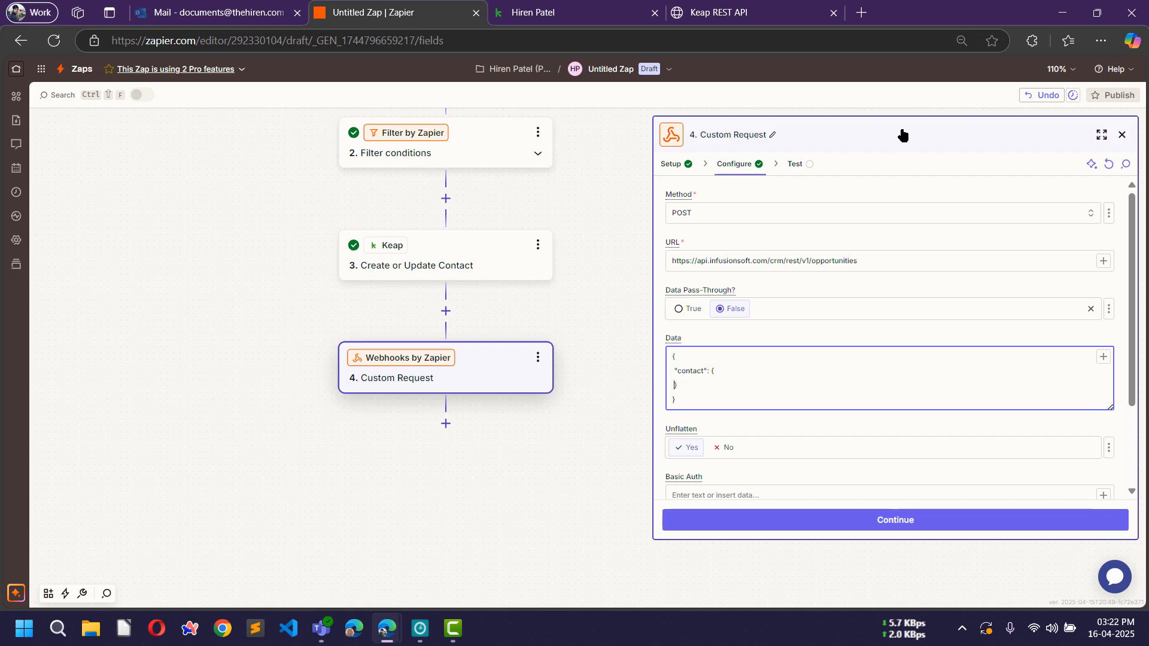
key("Up")
key("Right")
key("Right")
key("Right")
key("Right")
key("Right")
key("Right")
key("Right")
key("Right")
key("Right")
key("Right")
key("Right")
key("Right")
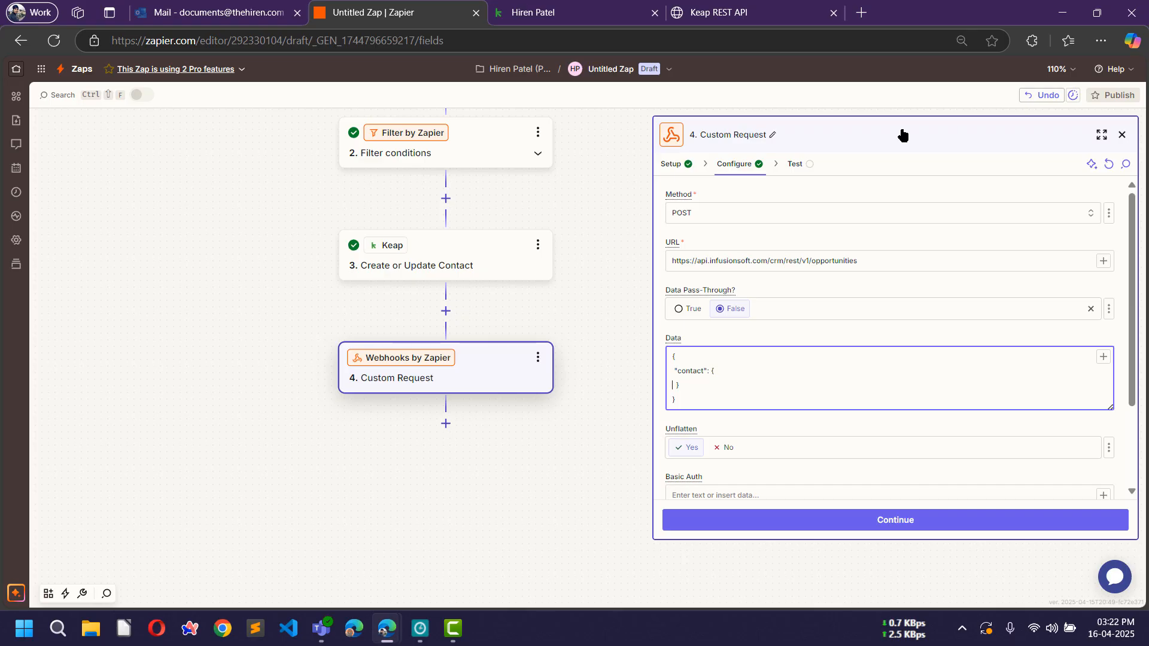
key("Return")
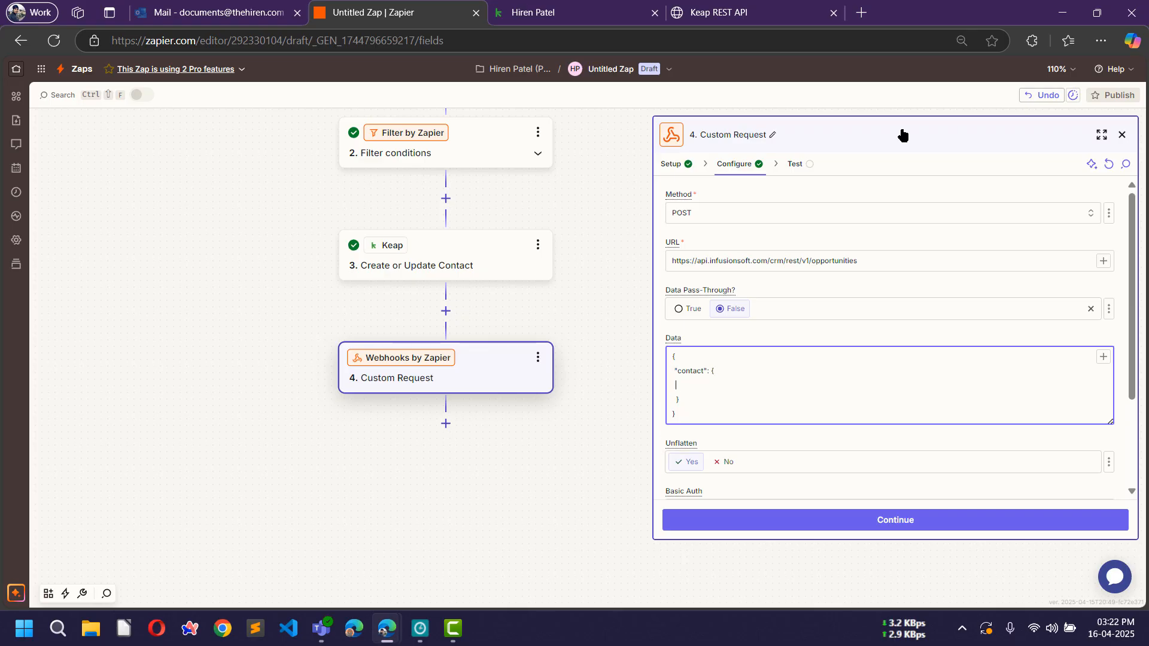
Step: Add an "id" key to the contact object and map it to the ID from the Create or Update Contact step
type("\"\"")
type("id")
key("Right")
type(":")
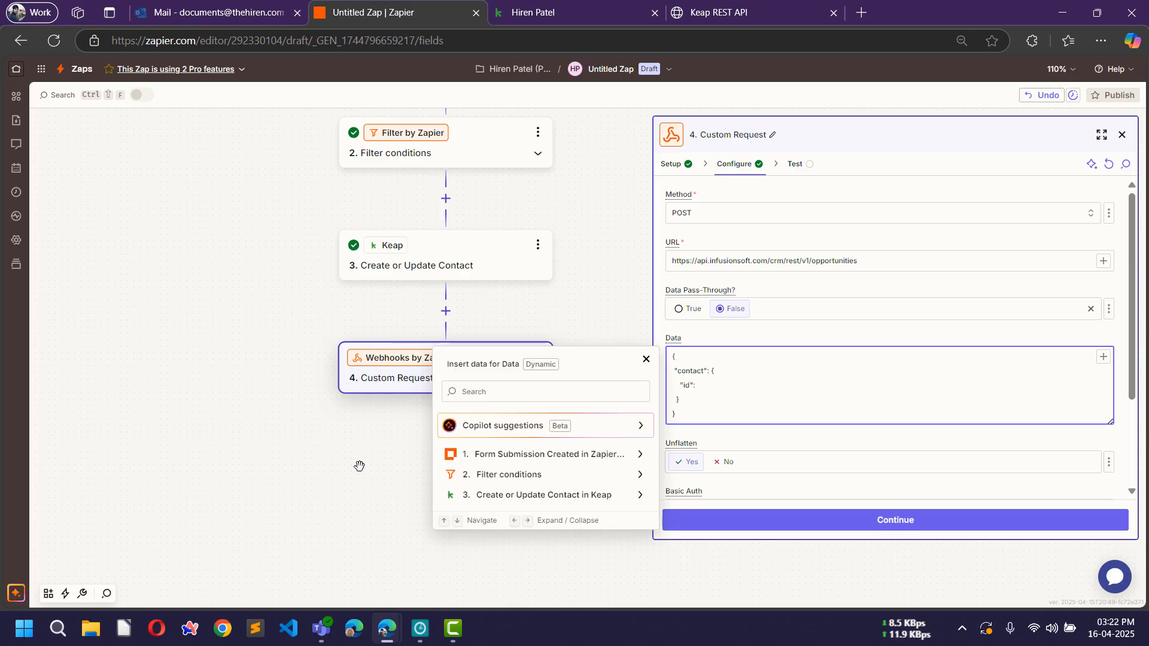
left_click(534, 396)
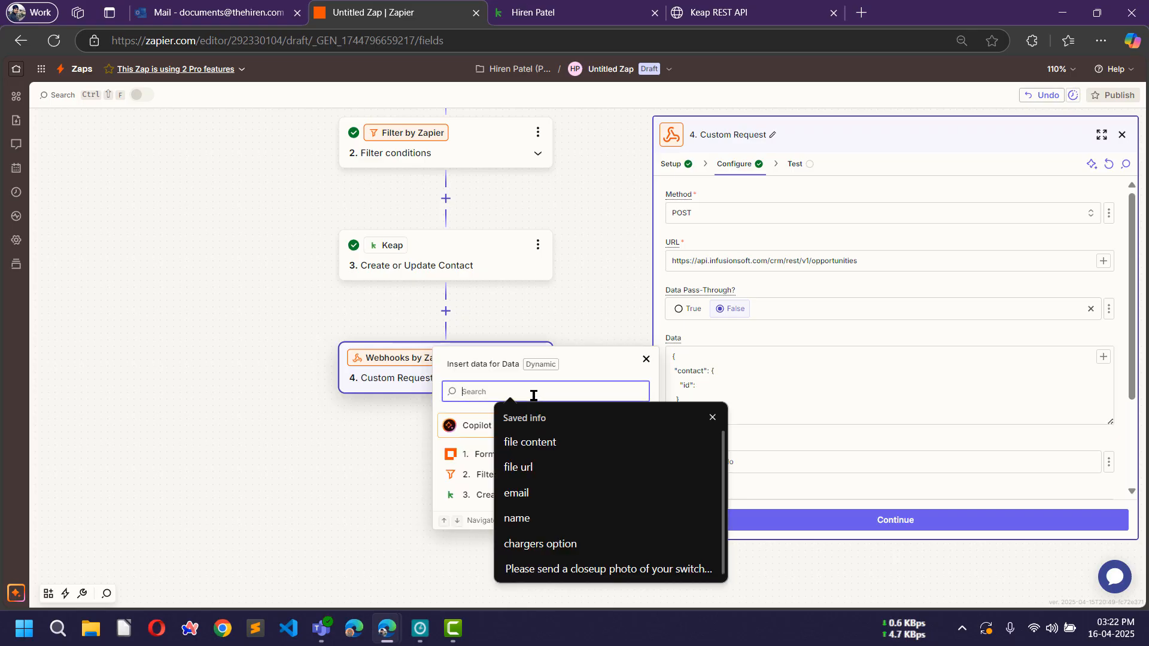
type("id")
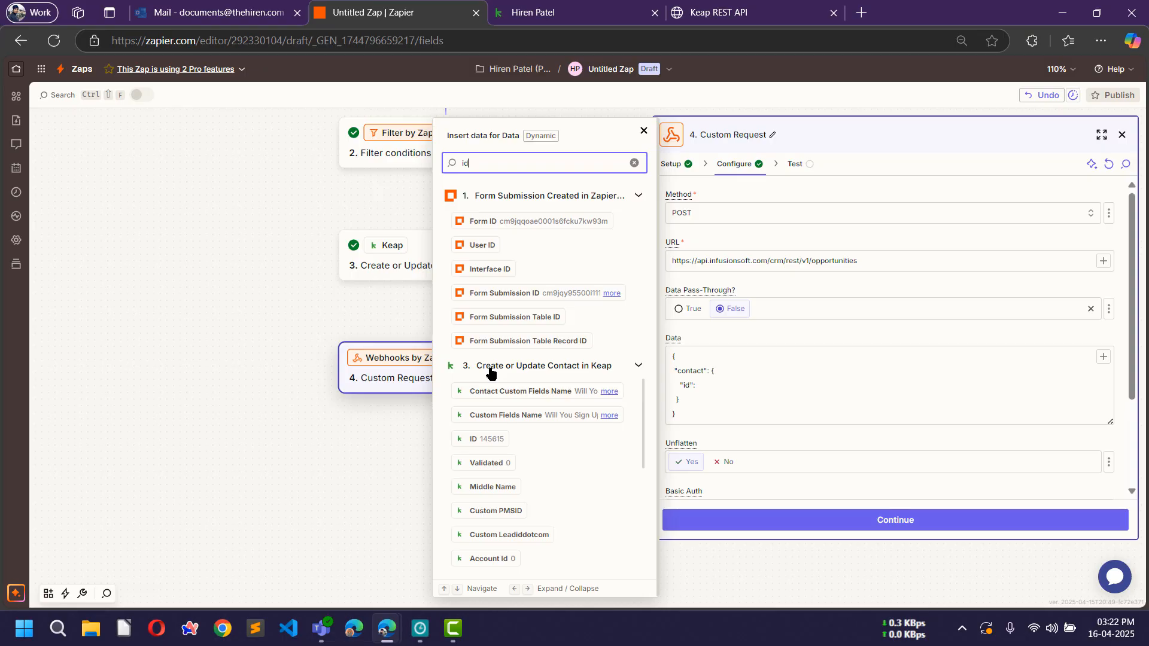
left_click(476, 440)
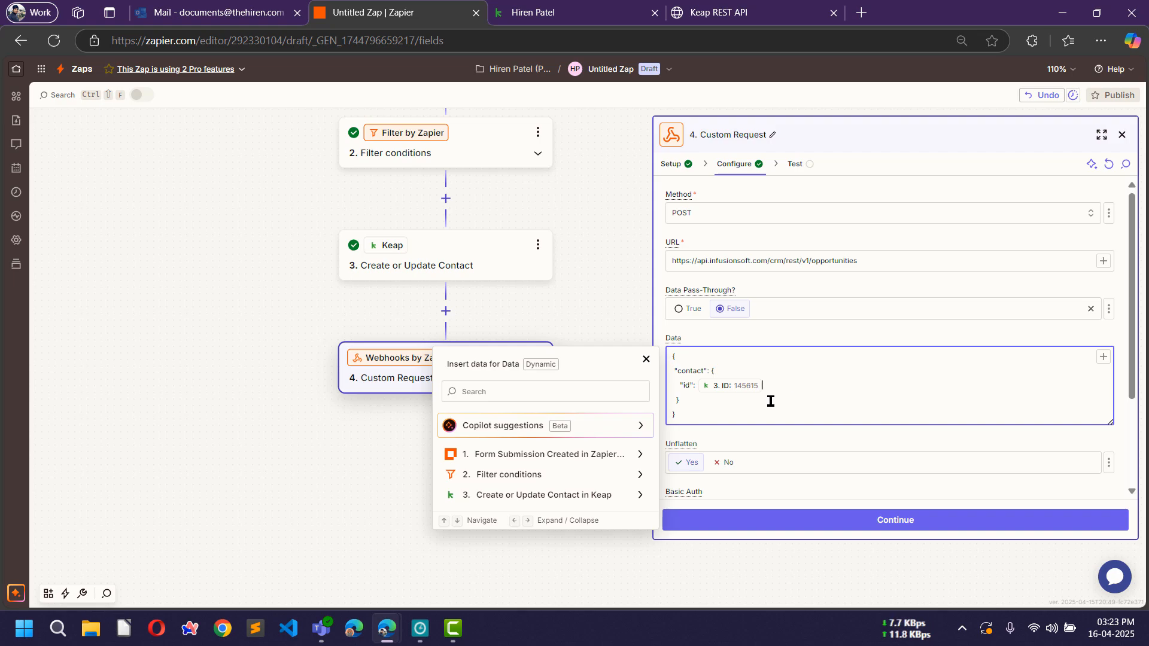
Step: Add an "opportunity_title" key with an empty string value after the contact object, copying the key name from the Keap API documentation
left_click(704, 398)
type(",")
key("Return")
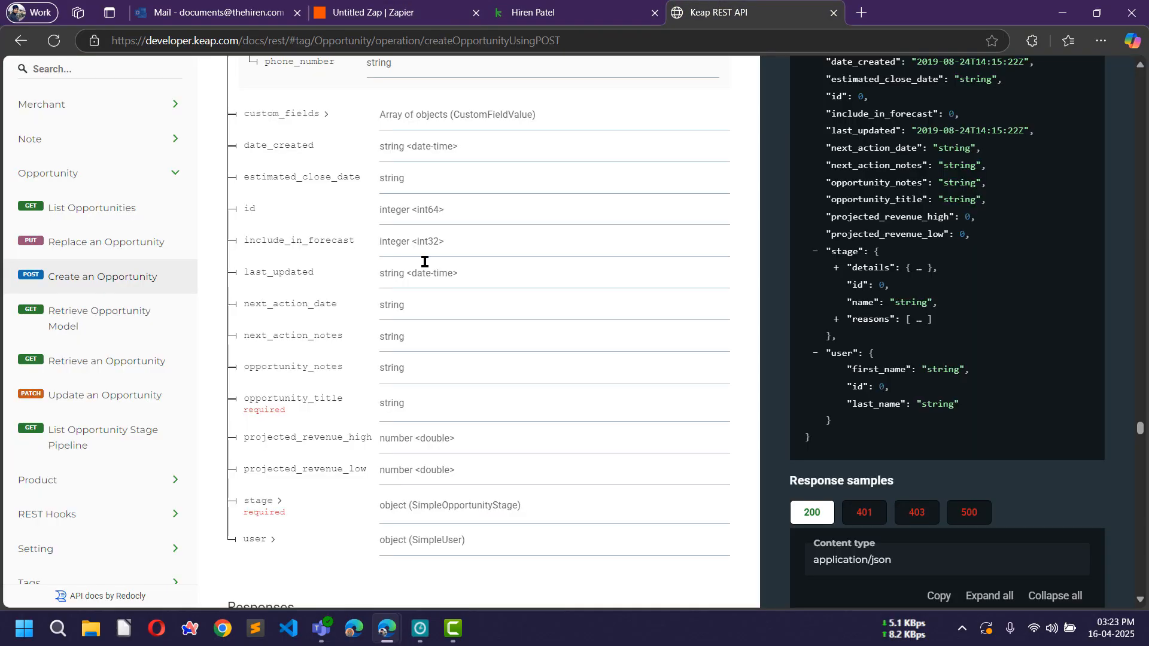
left_click(718, 12)
double_click(291, 398)
key("ctrl+c")
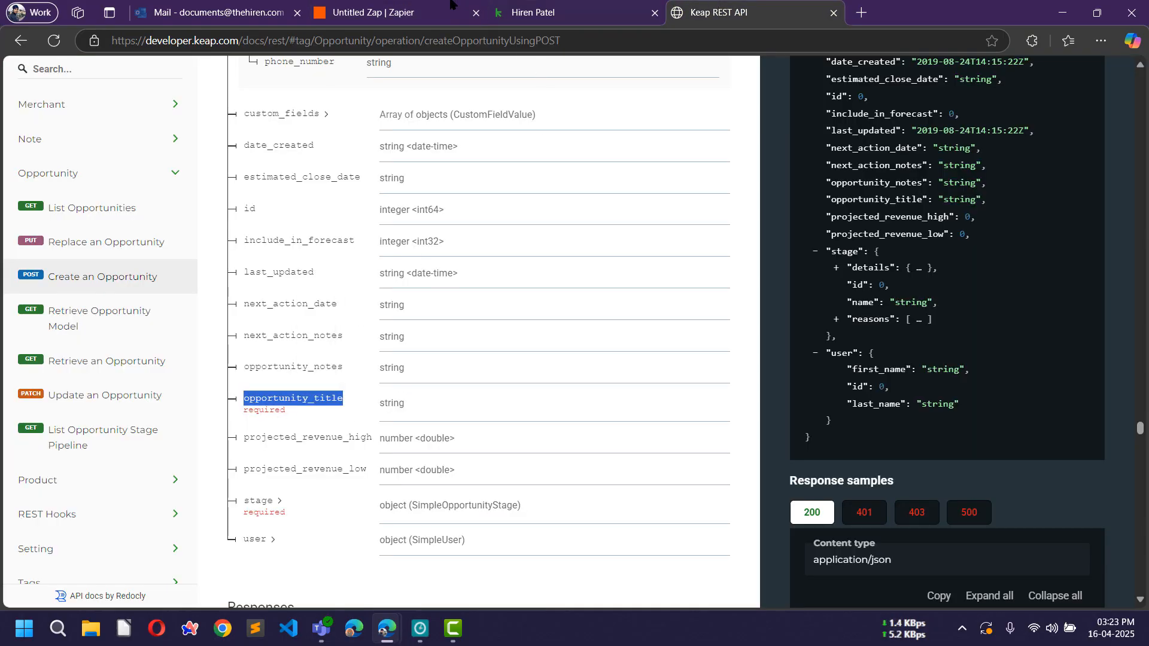
left_click(393, 12)
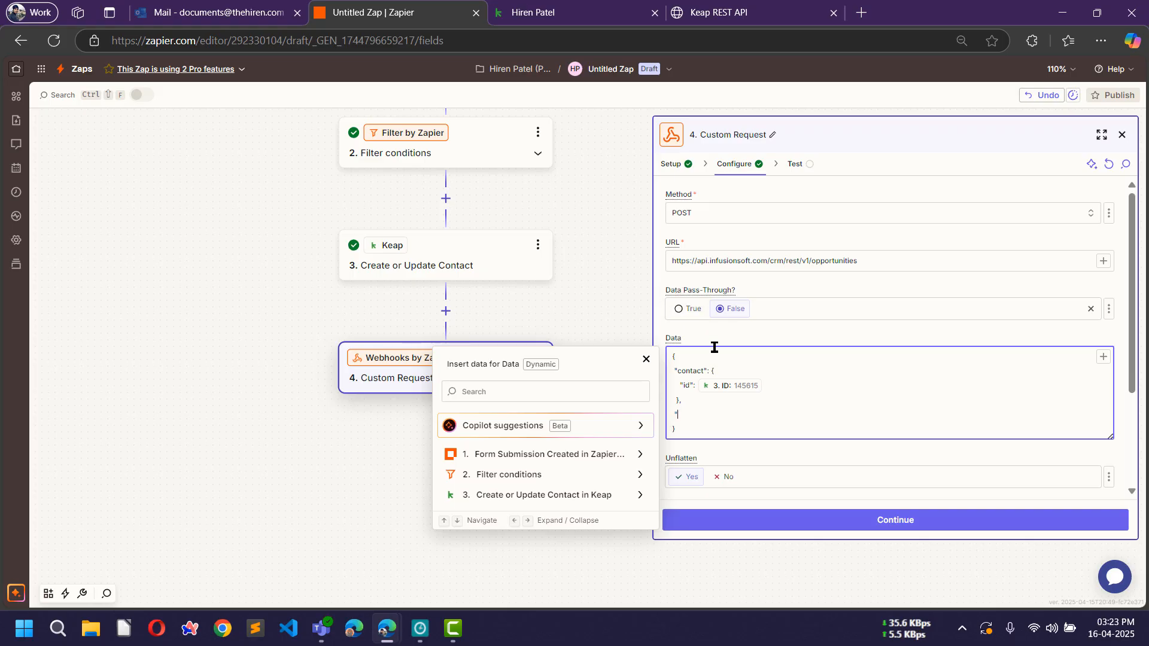
type("\"")
key("Left")
key("ctrl+v")
type(": \"\",")
key("Left")
key("Left")
Step: Set the "opportunity_title" value to the form's First Name and Last Name fields followed by "- Opportunity"
left_click(525, 393)
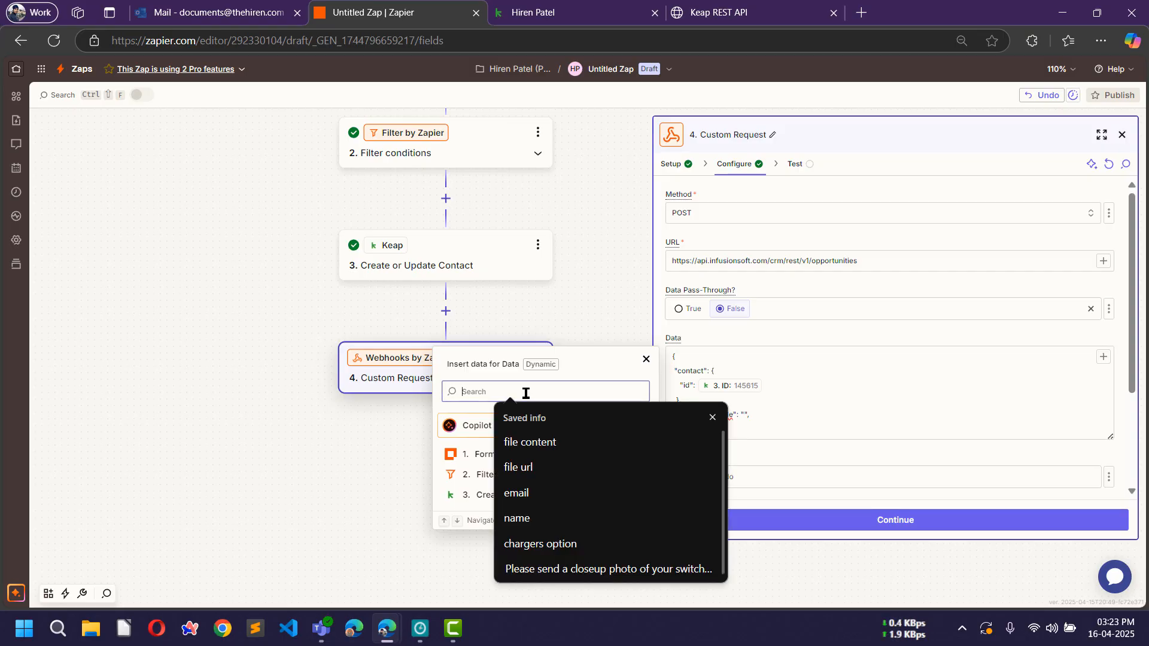
type("name")
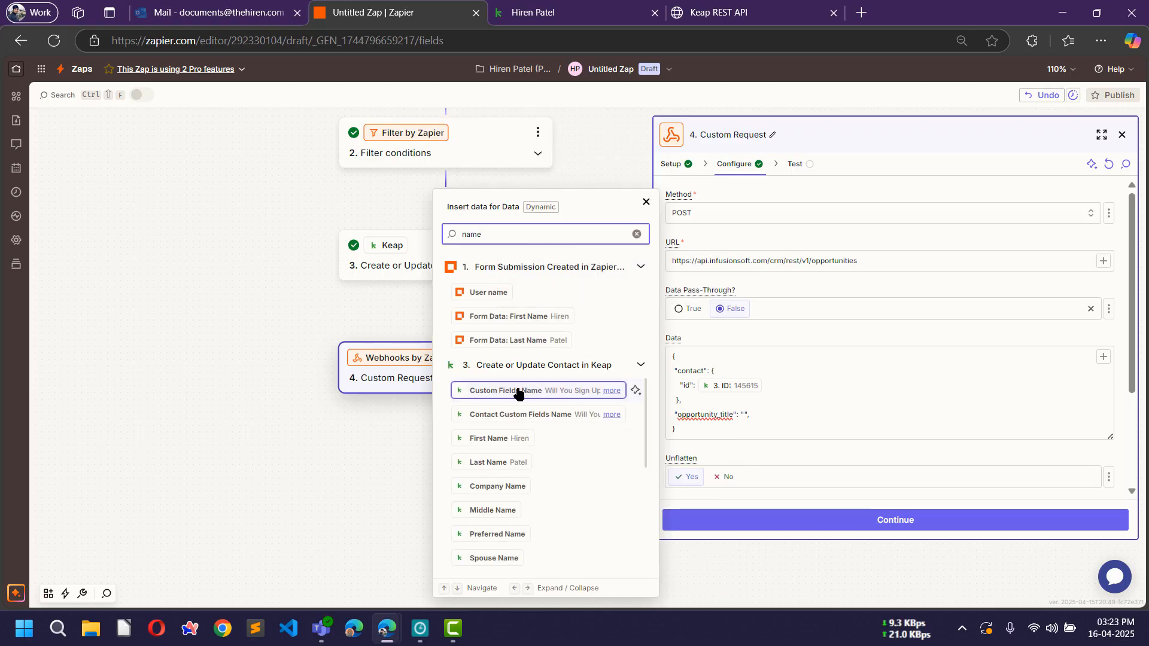
left_click(527, 320)
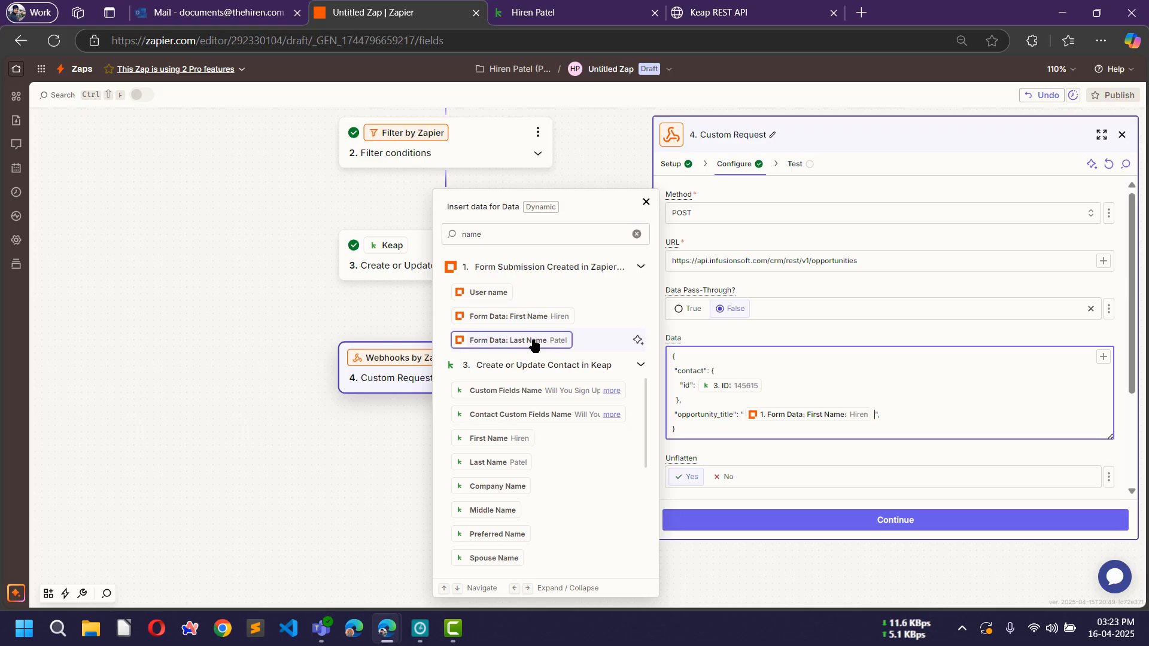
left_click(535, 342)
type("- Oppor")
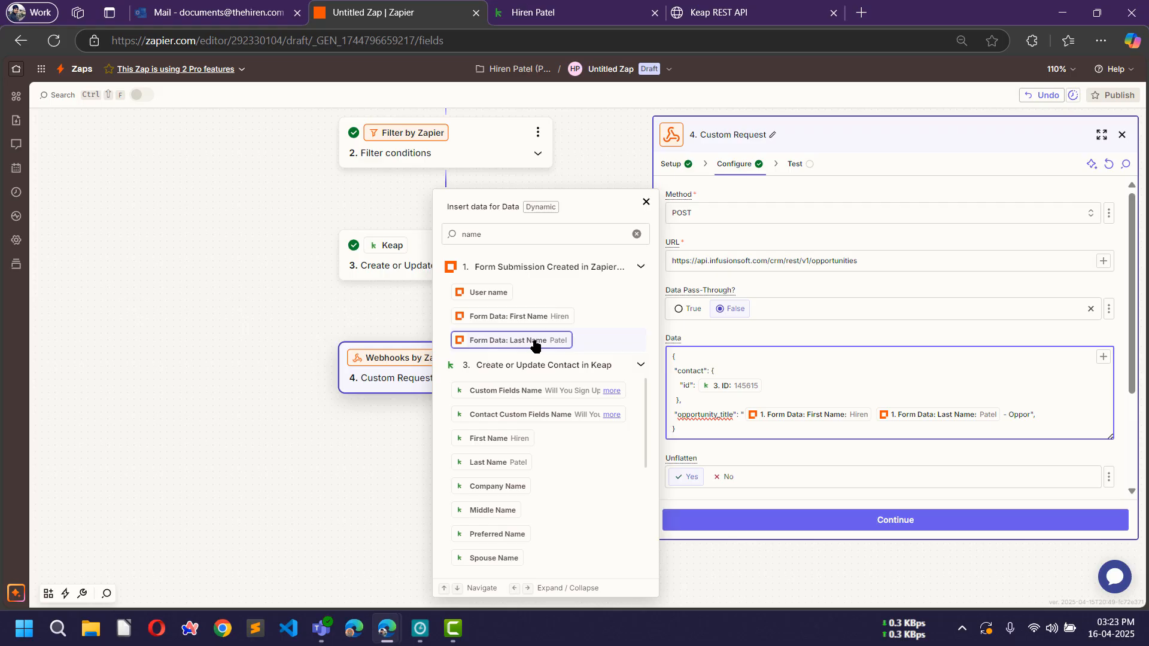
type("ty")
key("BackSpace")
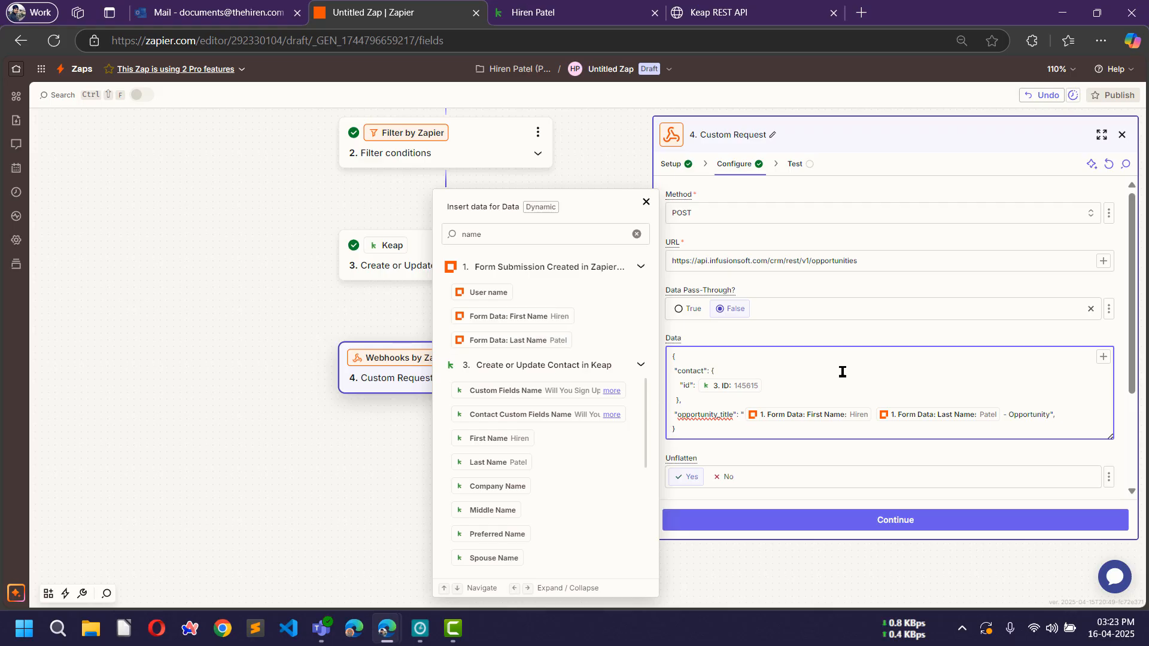
Step: Add an "opportunity_notes" key with an empty string value below the title, taking the key name from the Keap API documentation
left_click(718, 12)
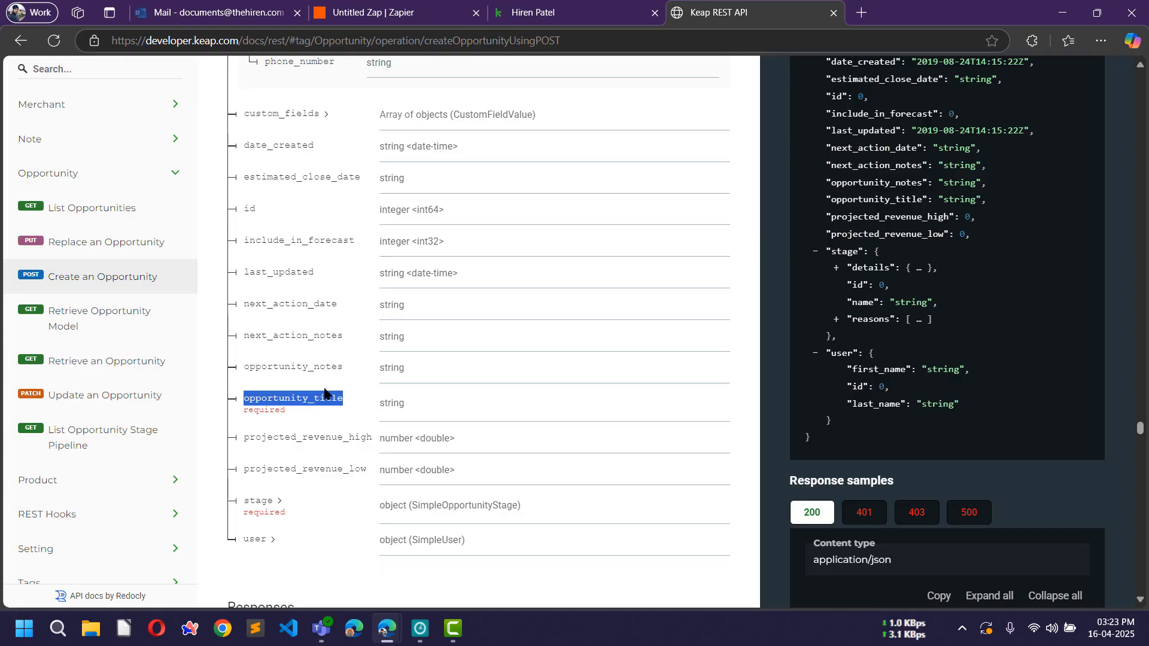
double_click(292, 367)
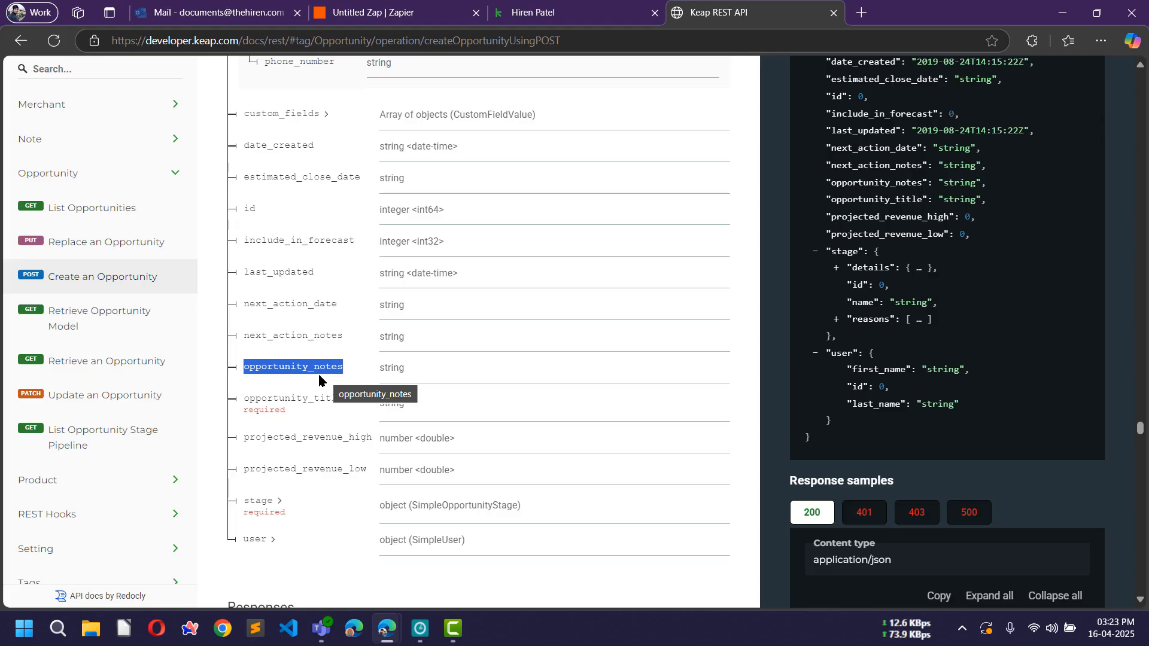
left_click(419, 12)
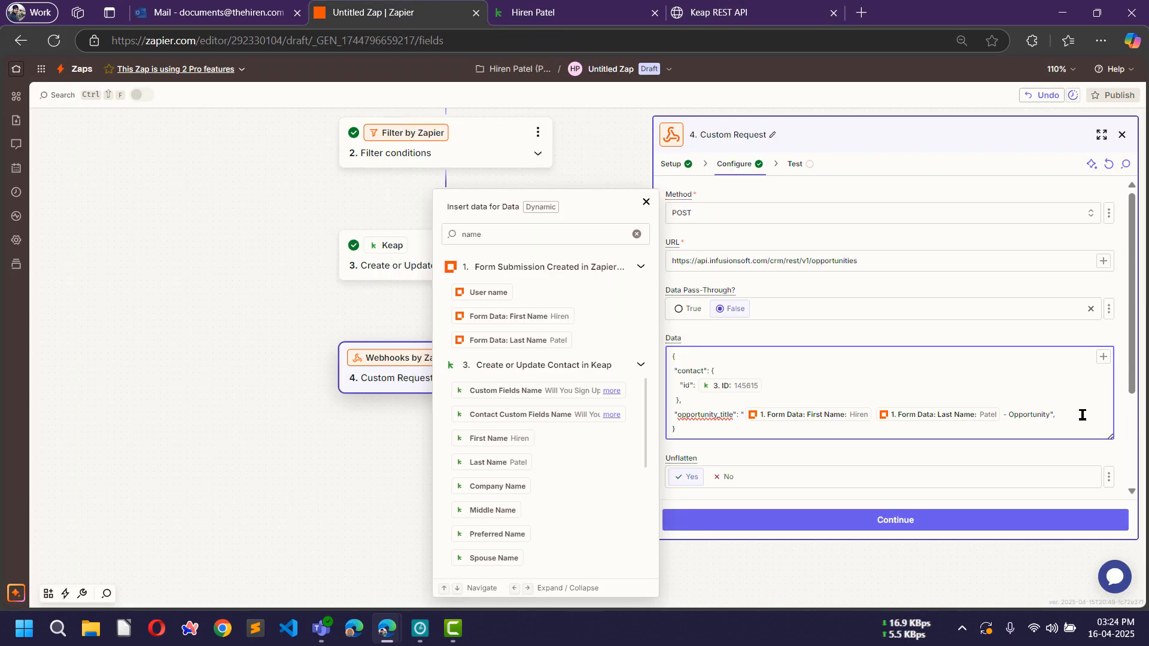
type(",")
key("Return")
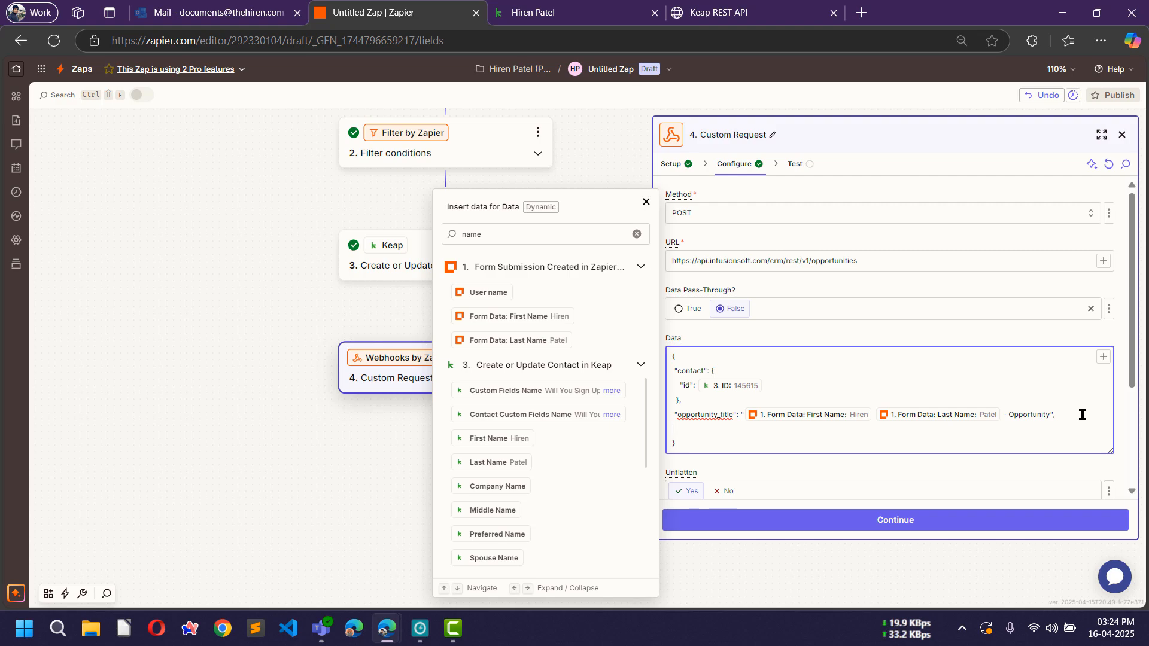
type("\"opportunity_notes\"")
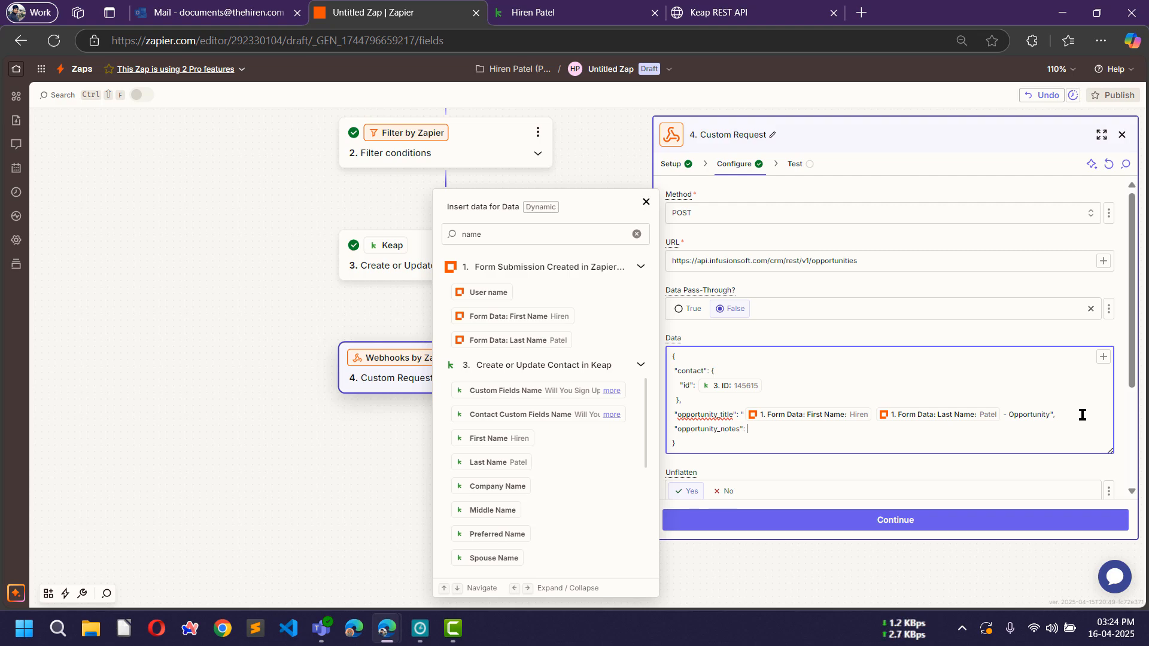
type(": \"\",")
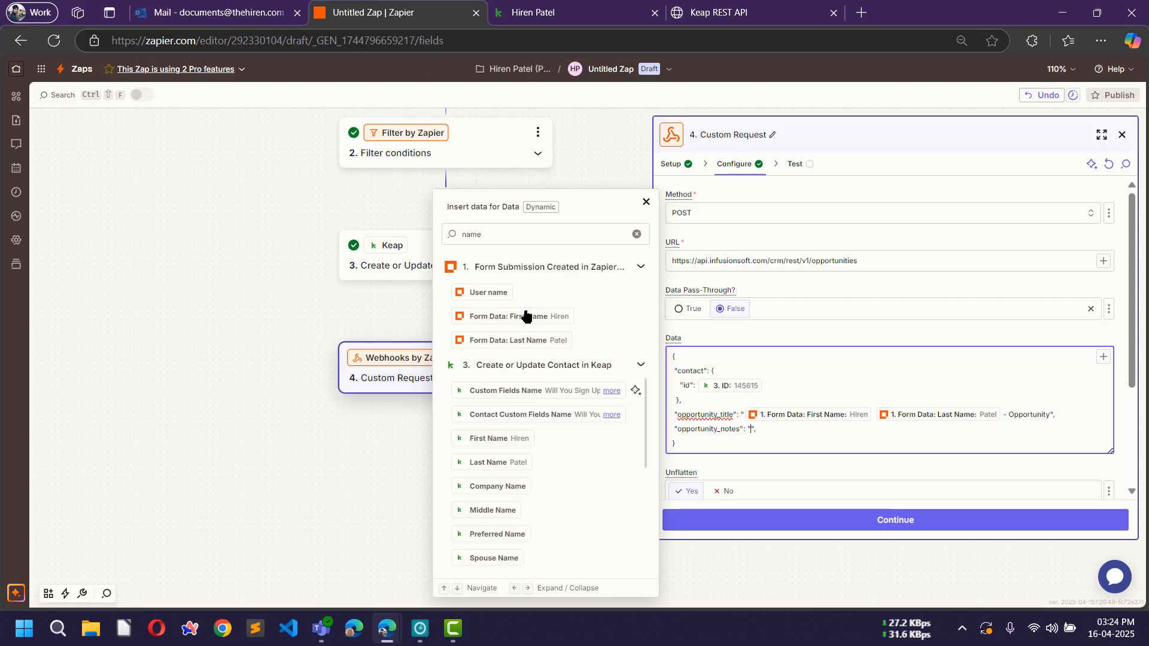
Step: Map the "opportunity_notes" value to the Message field from the form submission
double_click(527, 241)
type("mess")
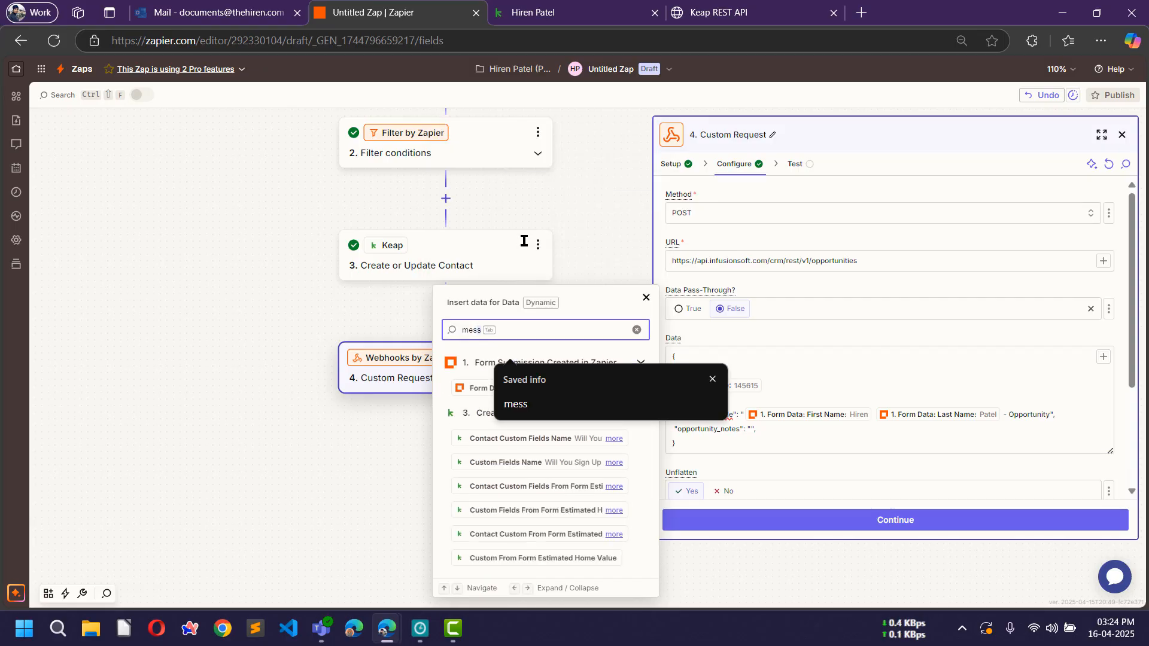
key("BackSpace")
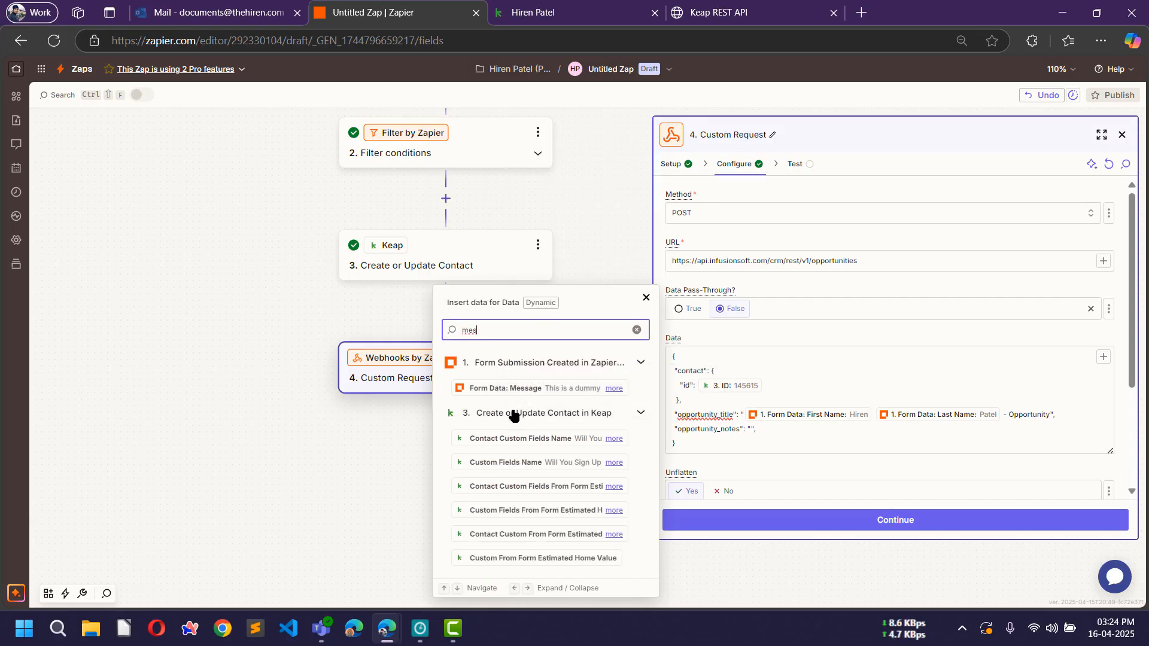
left_click(614, 388)
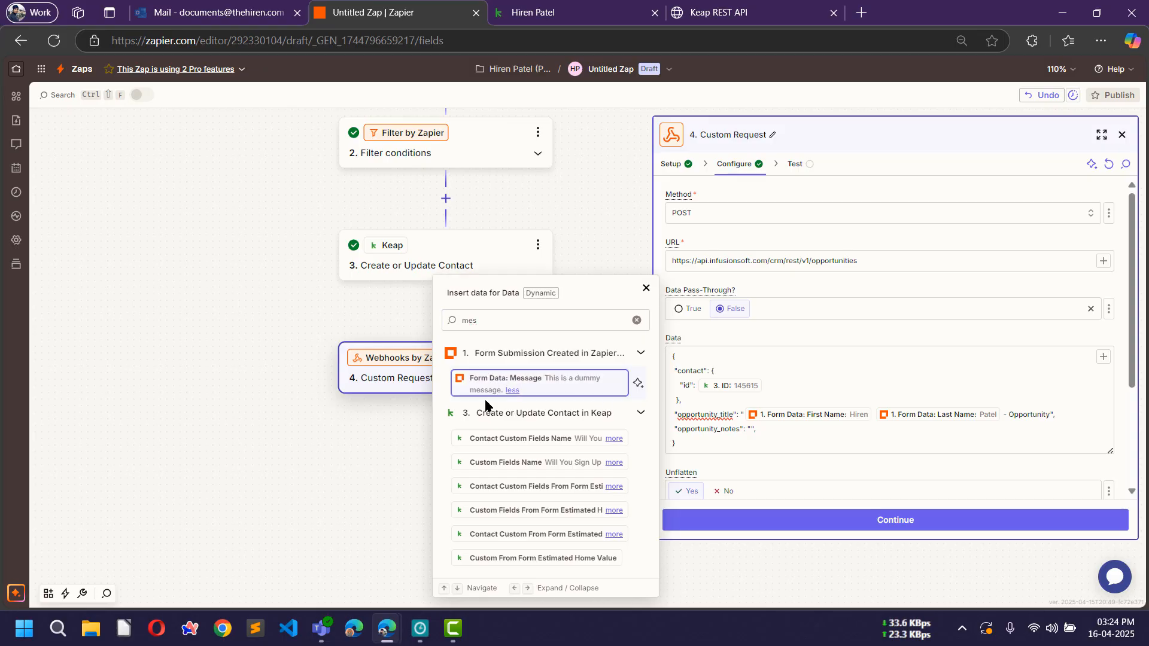
left_click(570, 386)
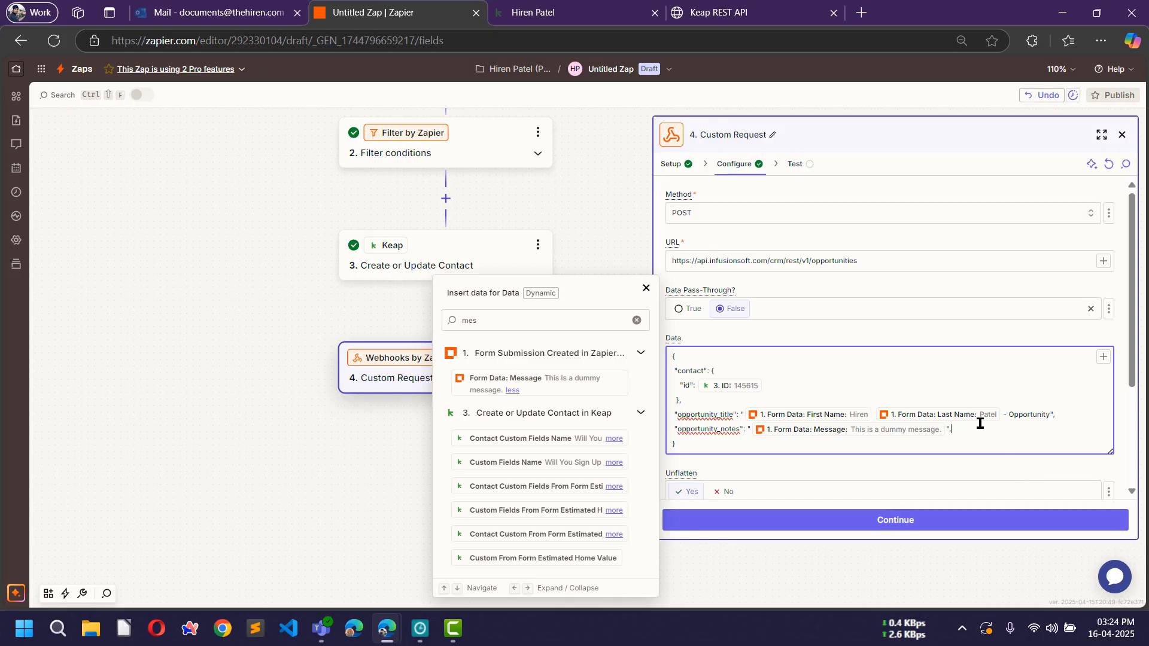
Step: Add a nested "stage" object with "id" set to 103 to the end of the request's JSON data
key("Return")
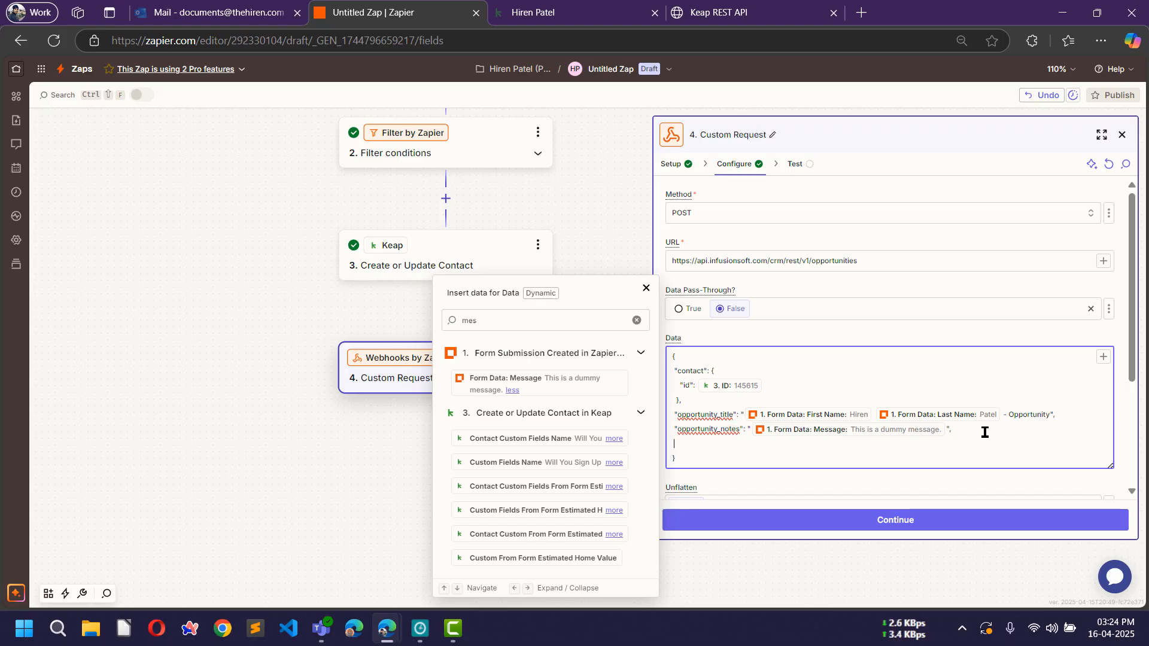
type("\"stage\": {}")
key("Return")
key("Return")
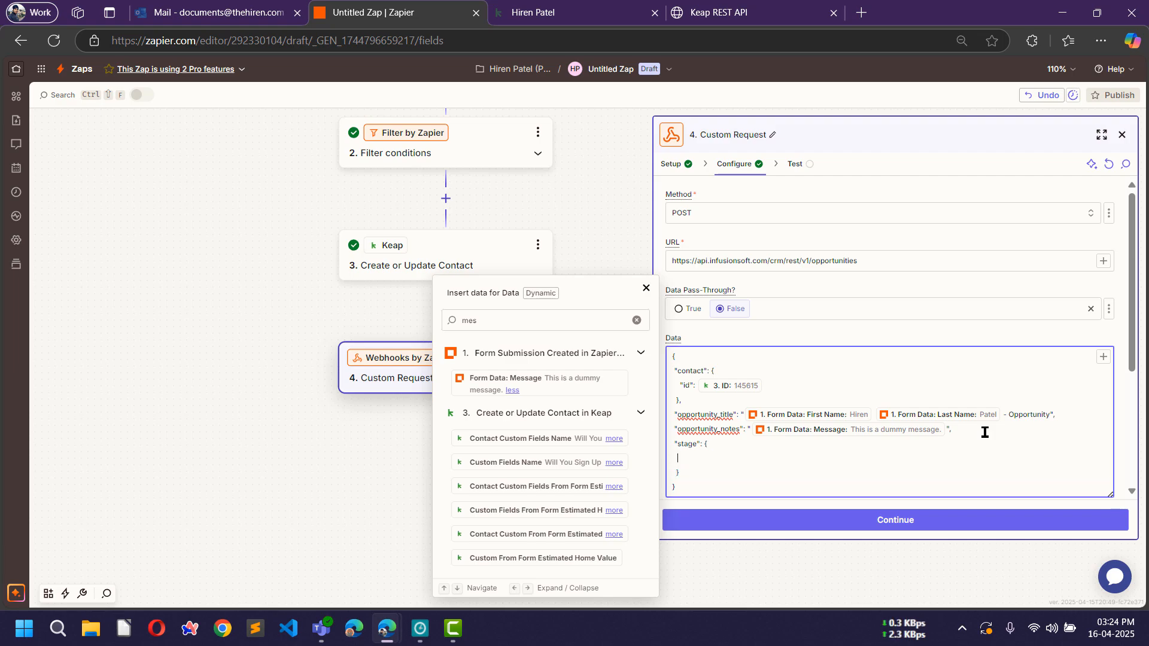
type("\"id\"")
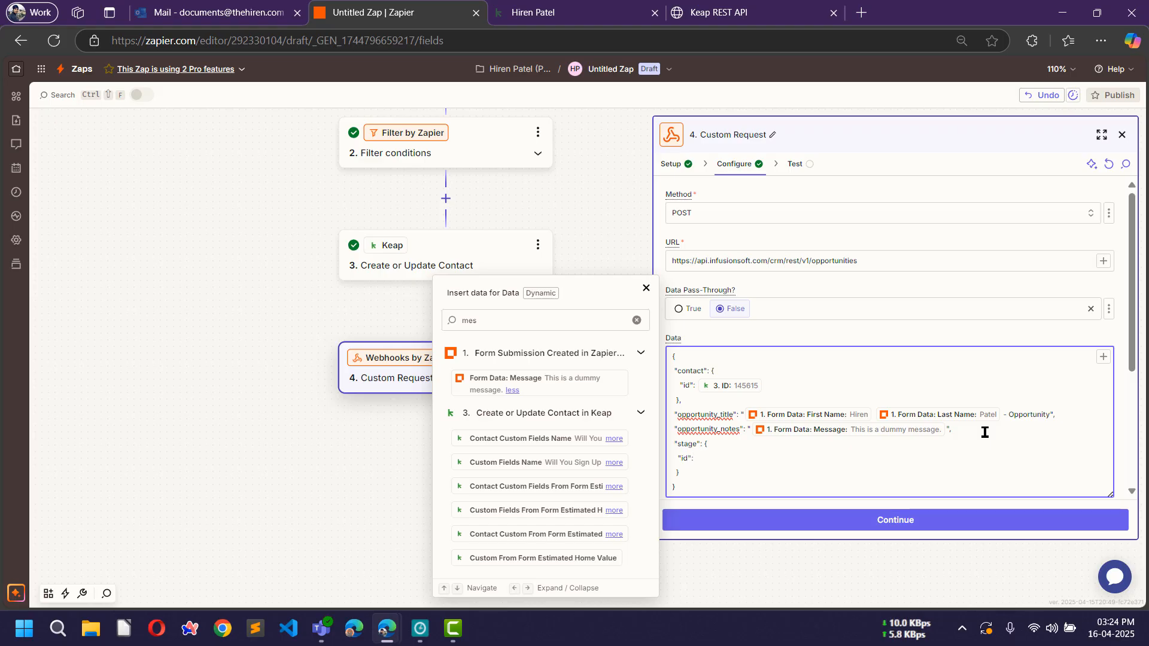
type(": 103")
left_click(781, 339)
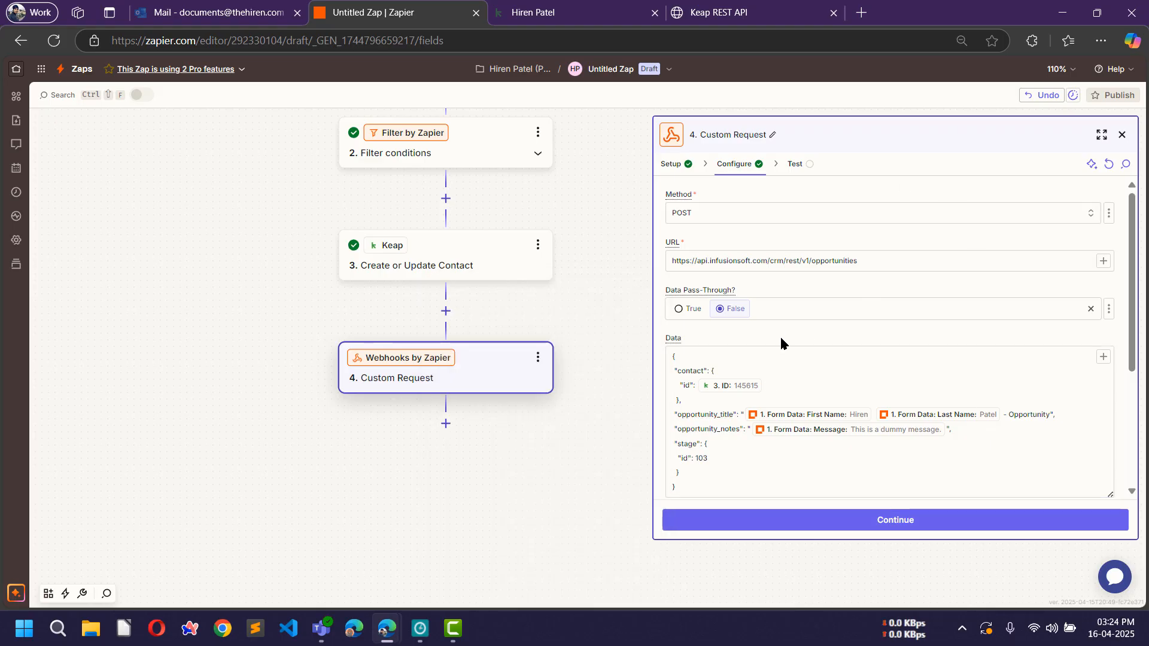
Step: Review the Create an Opportunity request fields in the Keap API documentation with the contact object collapsed, and return to the Zap
scroll(755, 419, "down", 3)
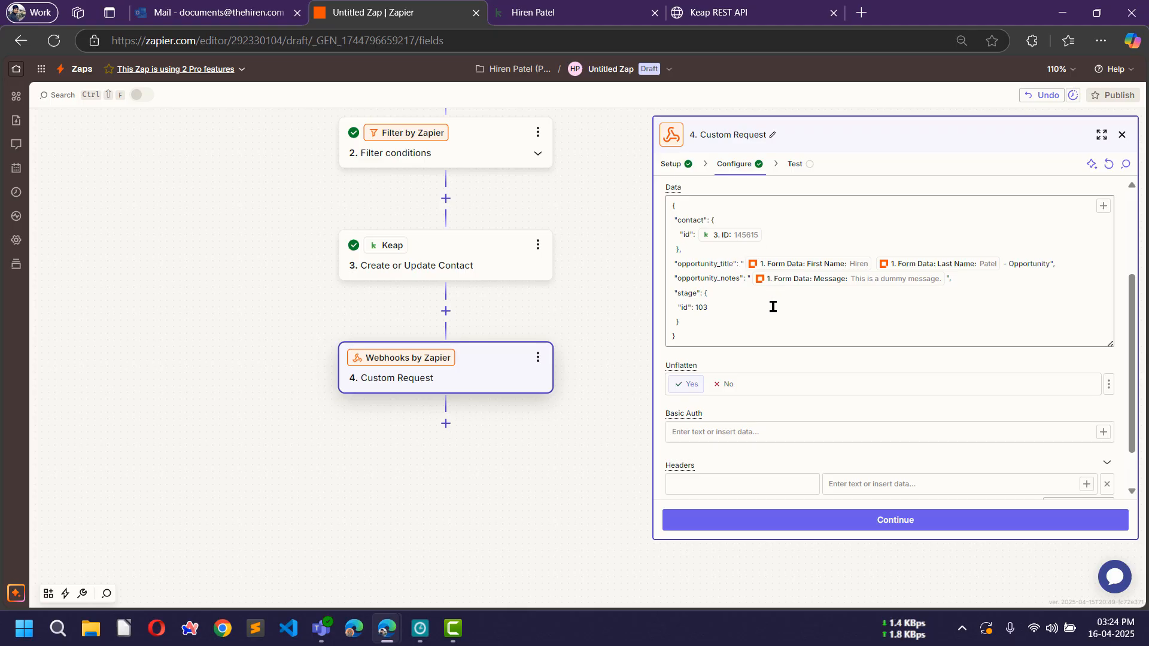
left_click(719, 12)
scroll(342, 336, "up", 6)
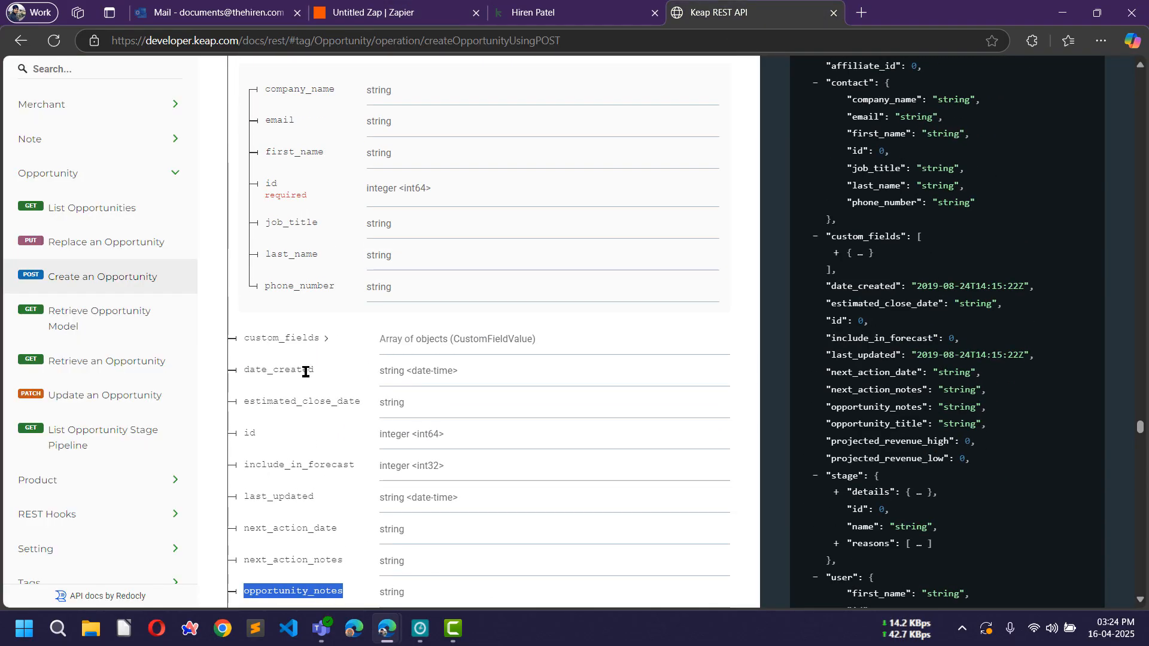
left_click(290, 179)
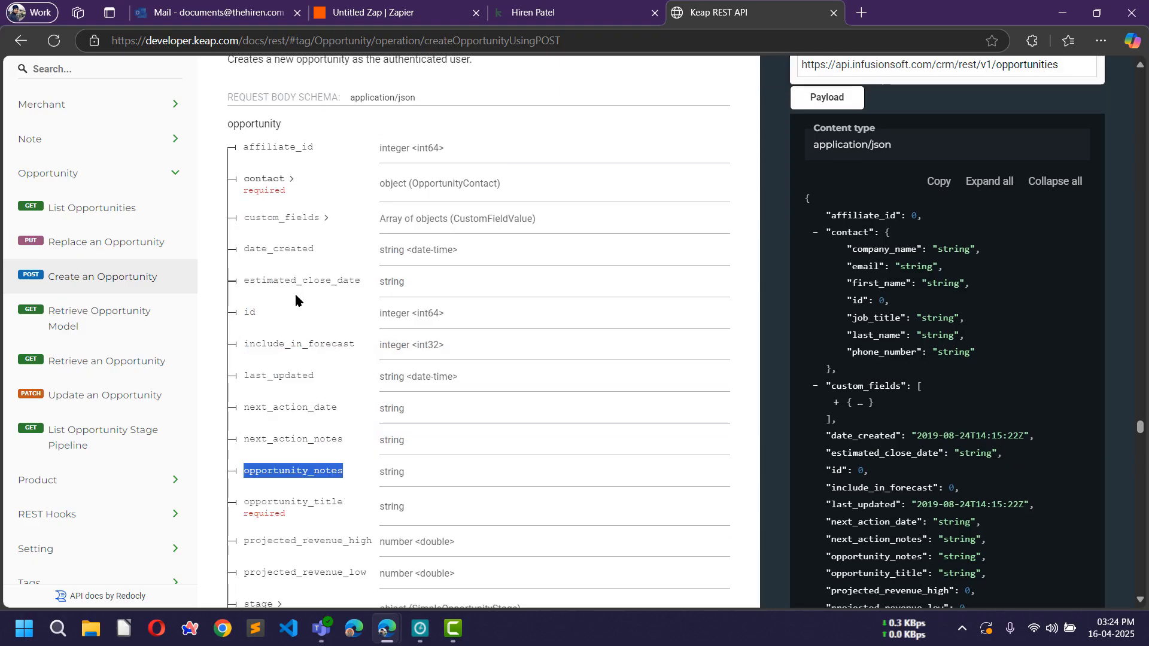
left_click(427, 6)
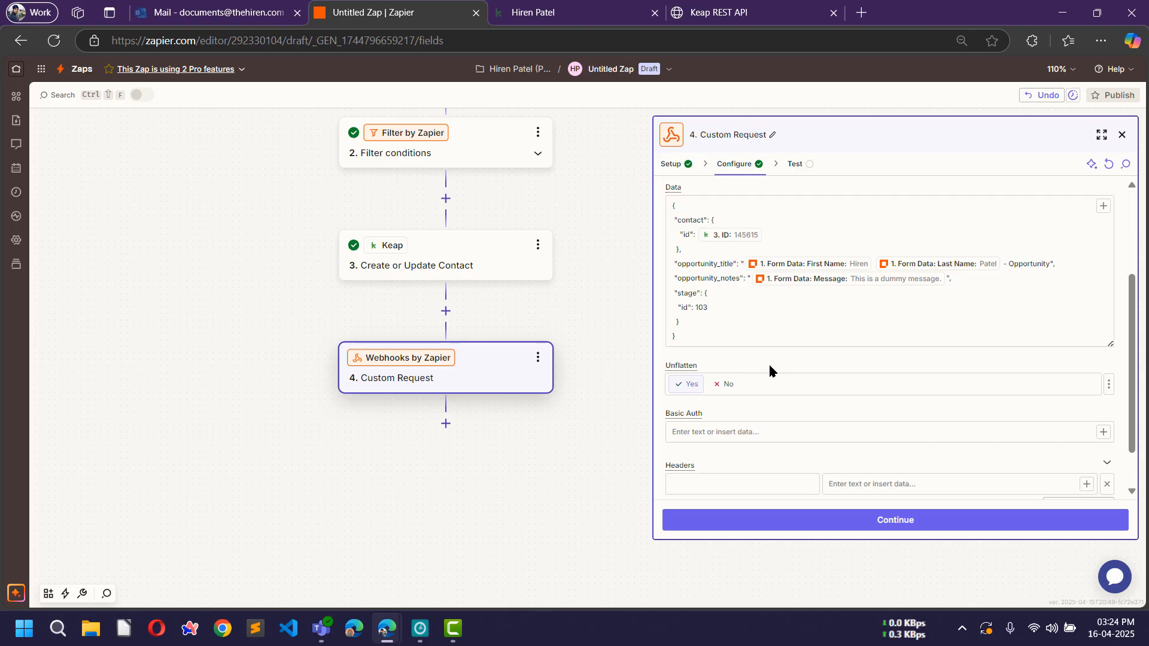
Step: Add a Content-Type request header with the value application/json
scroll(769, 363, "down", 1)
left_click(700, 425)
left_click(700, 424)
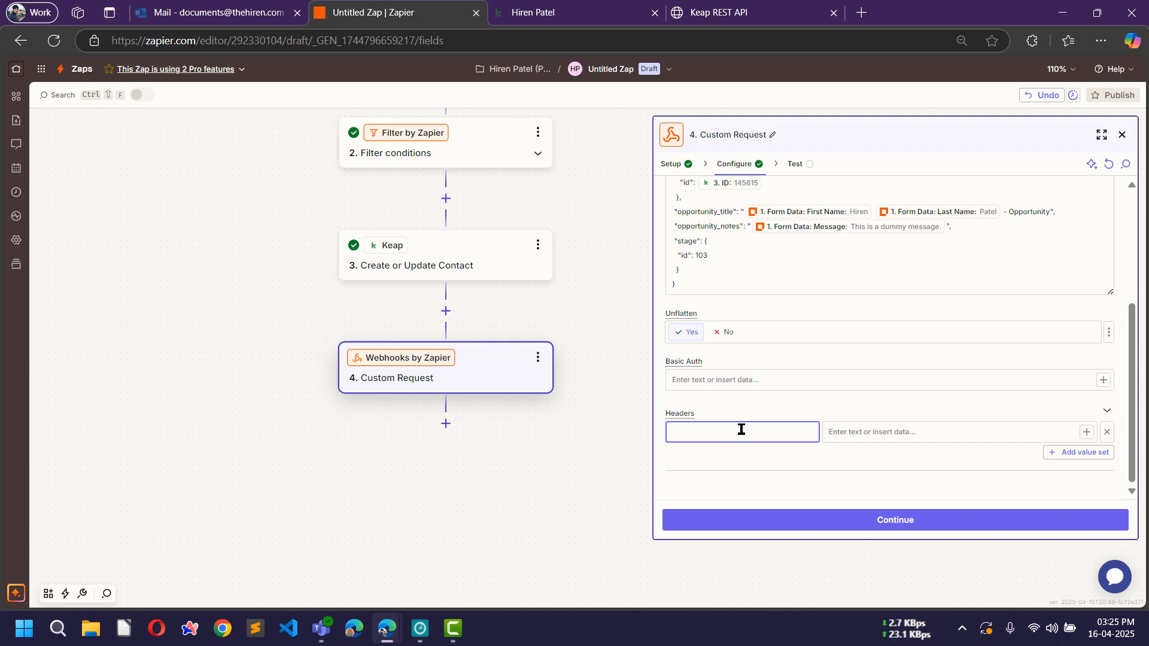
type("Content-T")
left_click(889, 431)
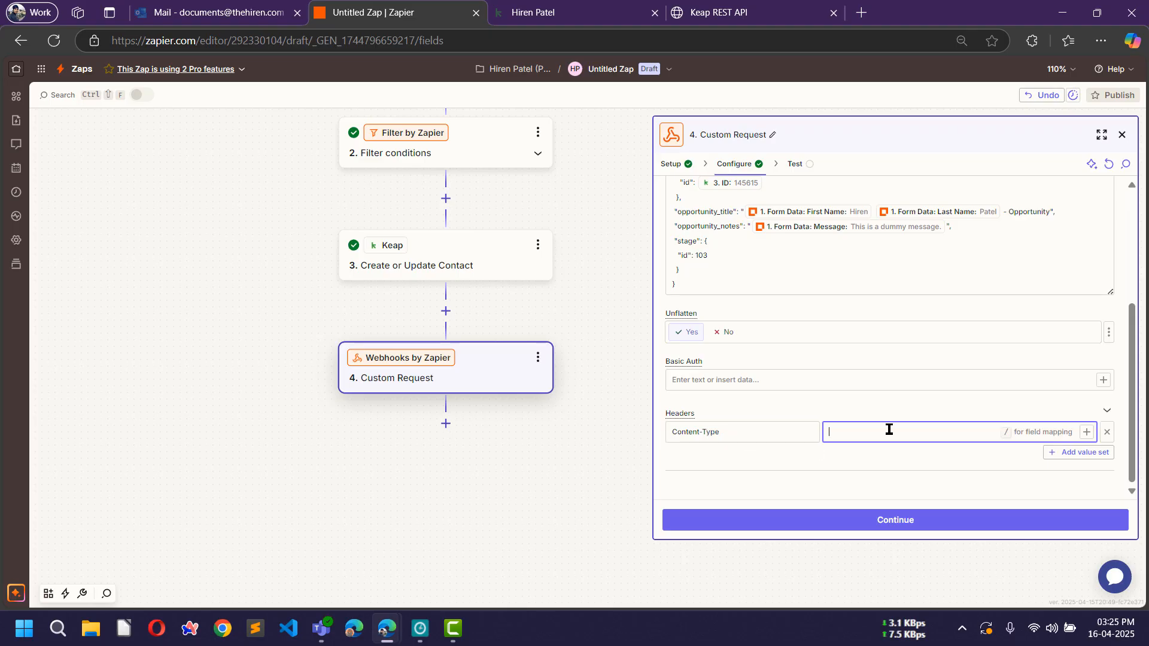
type("apllication/")
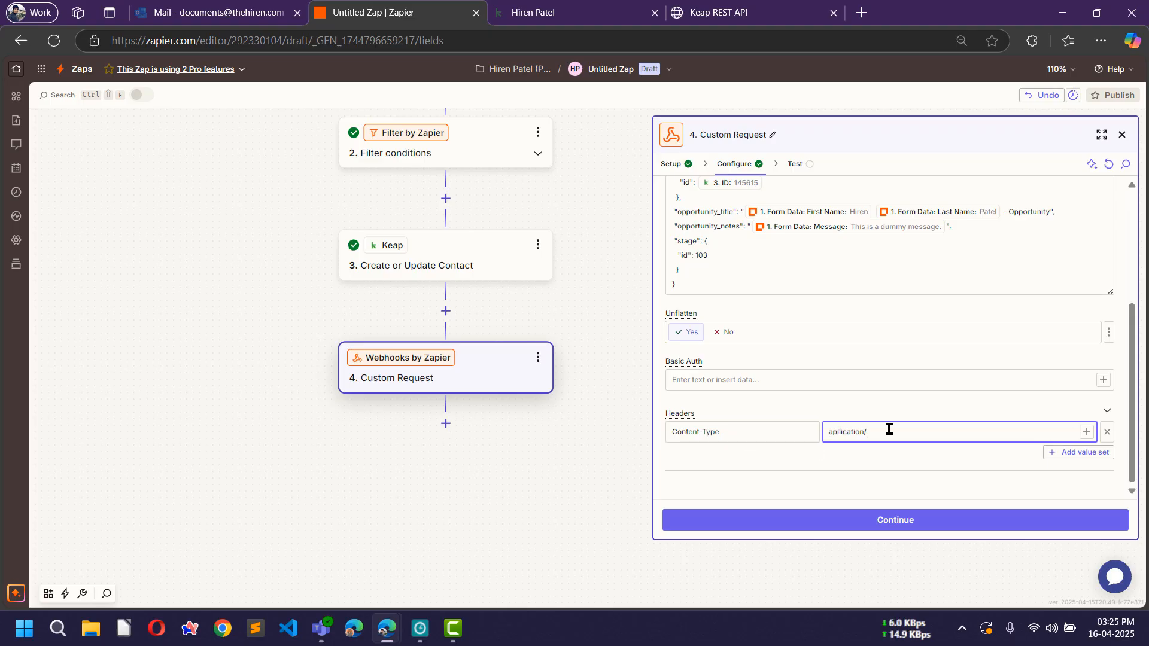
type("json")
double_click(846, 433)
type("applicati")
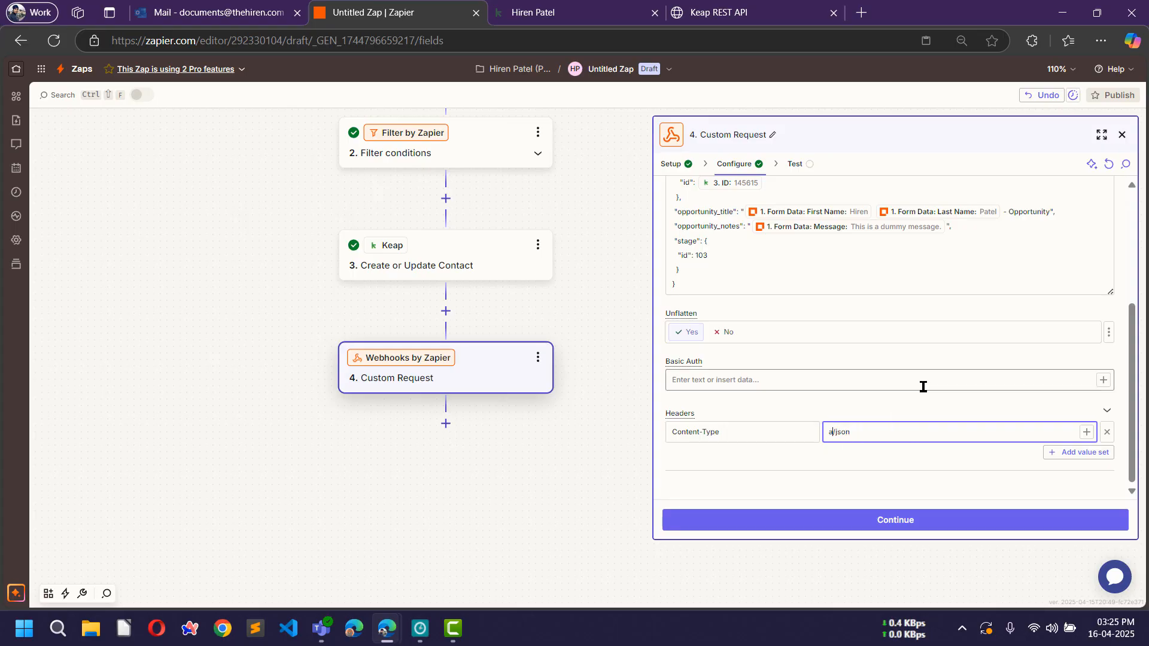
type("on")
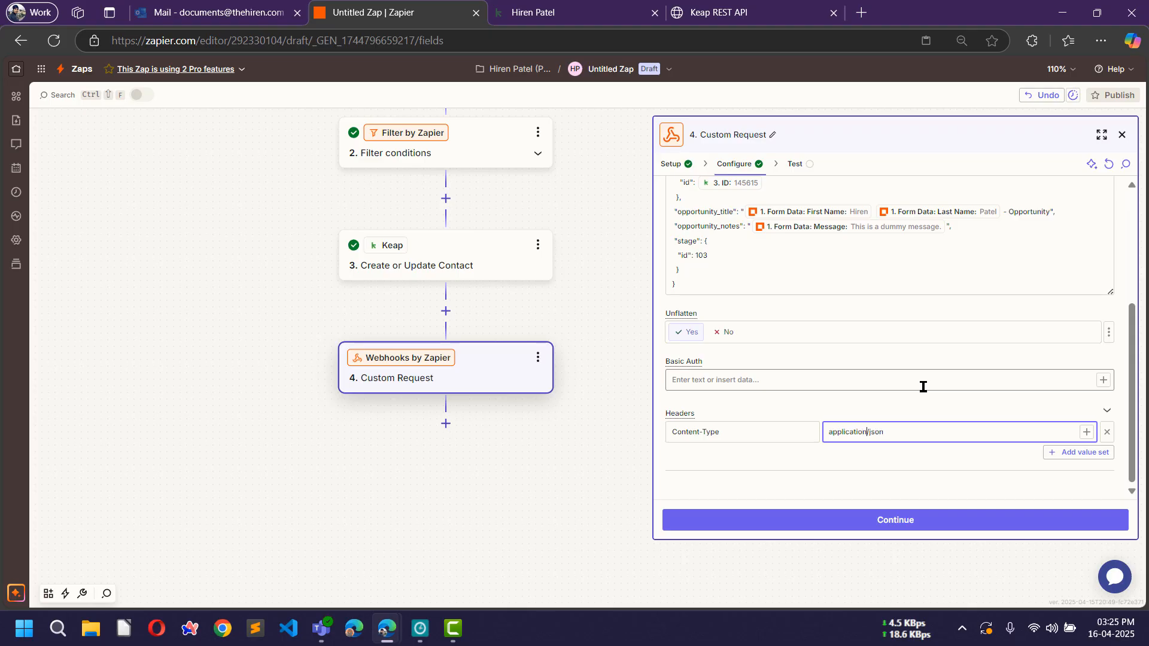
Step: Add a second request header named Accept with the value application/json
left_click(1071, 452)
left_click(759, 463)
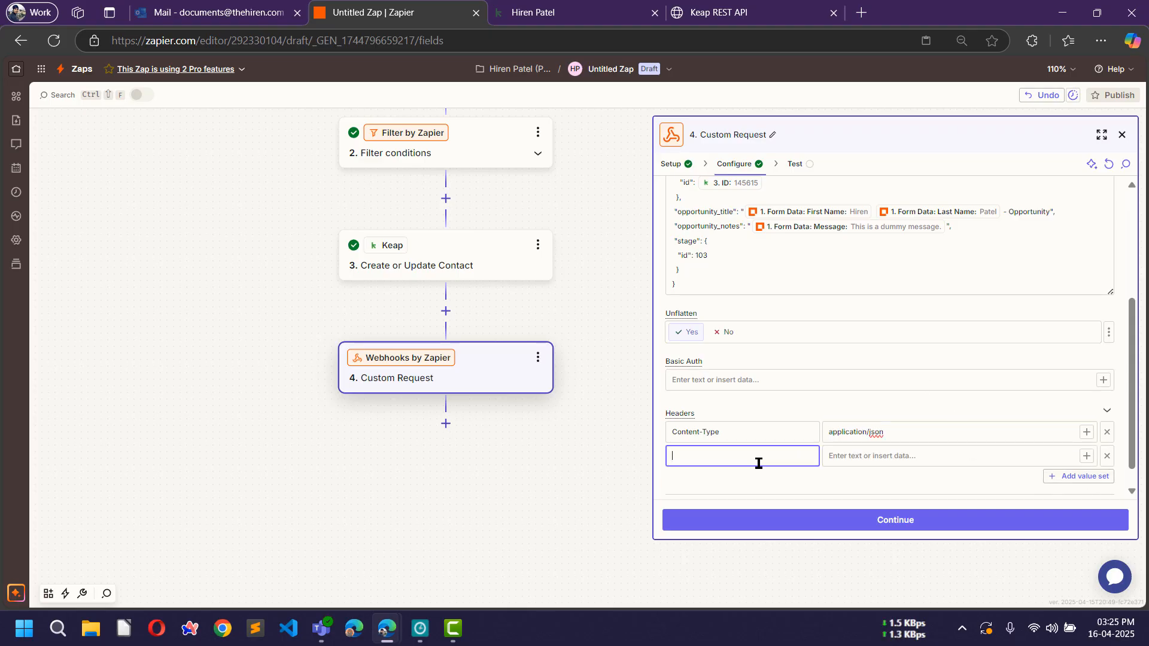
type("Accept")
key("Tab")
type("a")
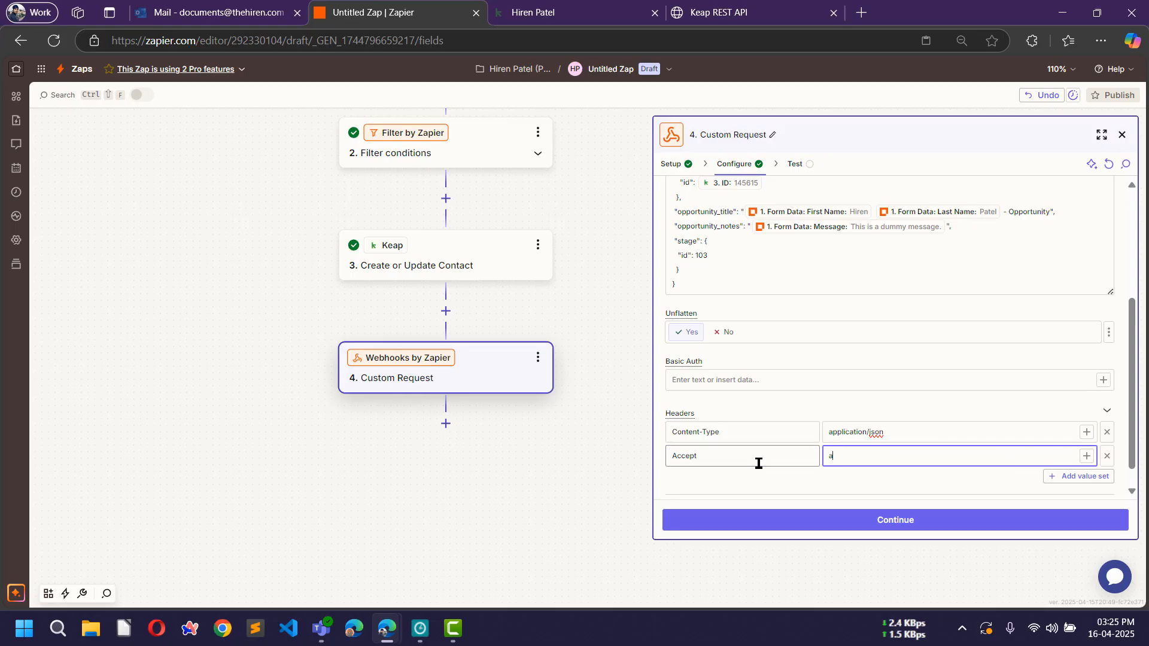
type("pplication/json")
Step: Add a third request header named X-Keap-API-Key, leaving its value empty
left_click(1080, 476)
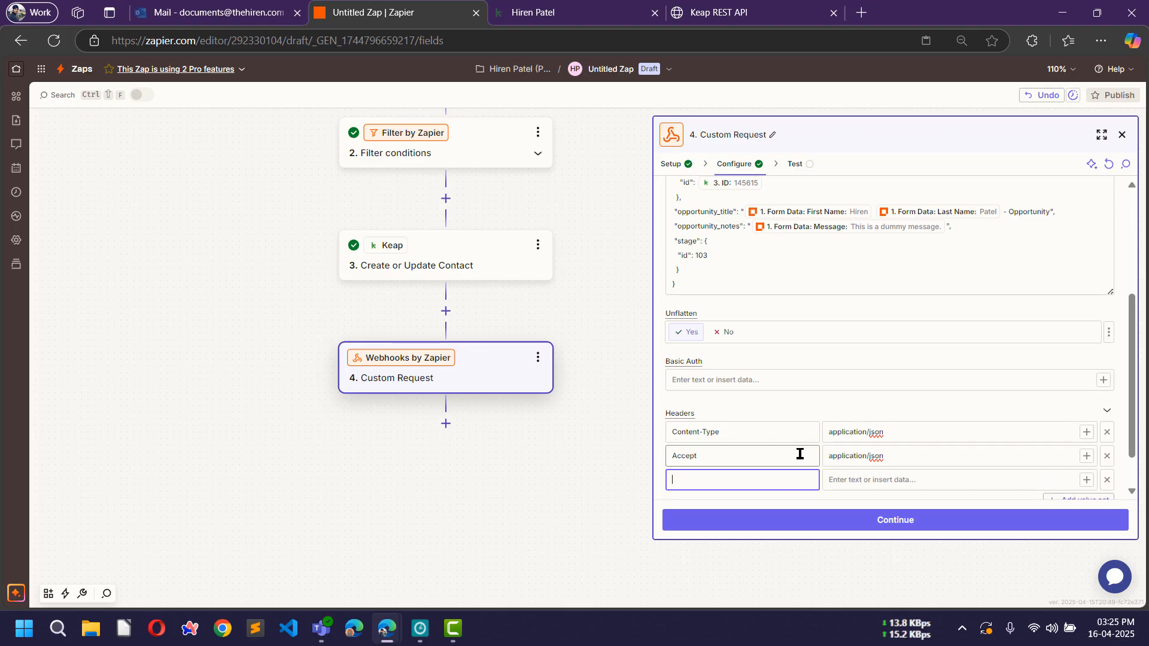
type("-ke")
key("BackSpace")
key("BackSpace")
key("BackSpace")
type("Keap-")
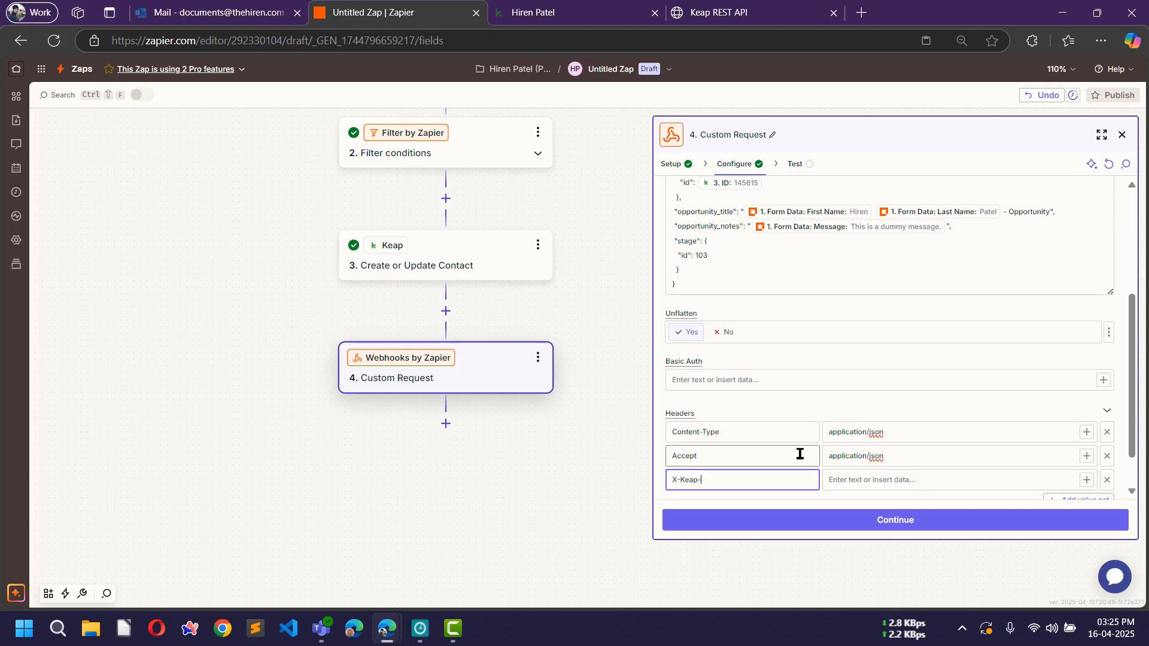
type("API-Key")
left_click(871, 481)
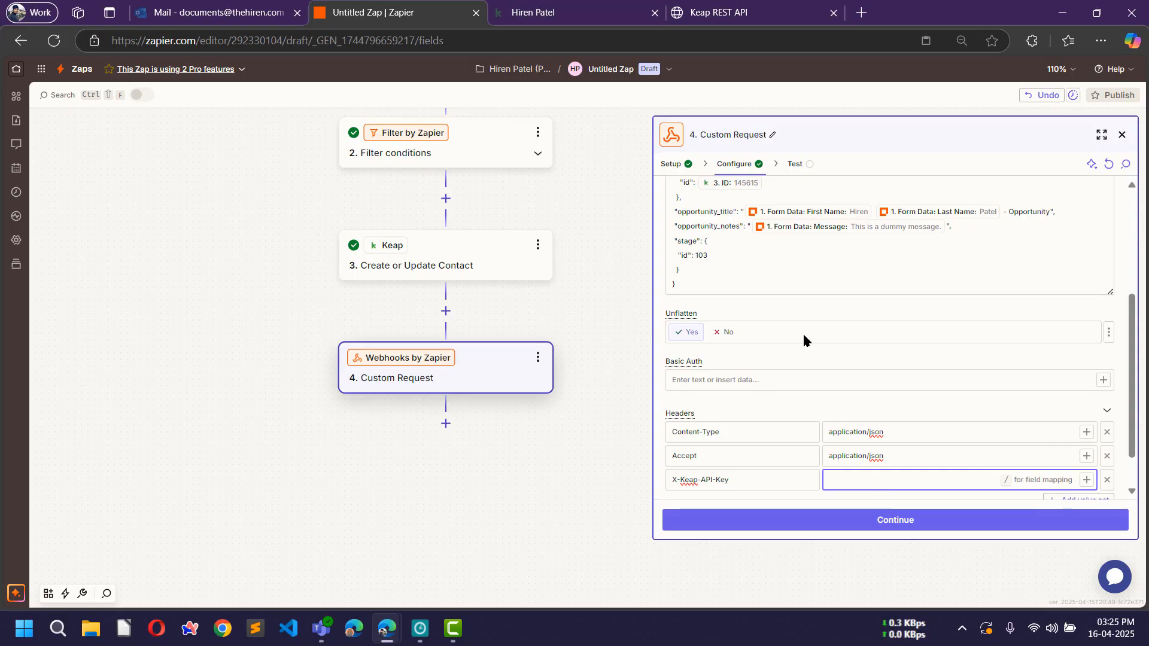
Step: Switch to Keap and open the account's API settings at the Service Account Keys section
left_click(544, 11)
scroll(598, 229, "up", 10)
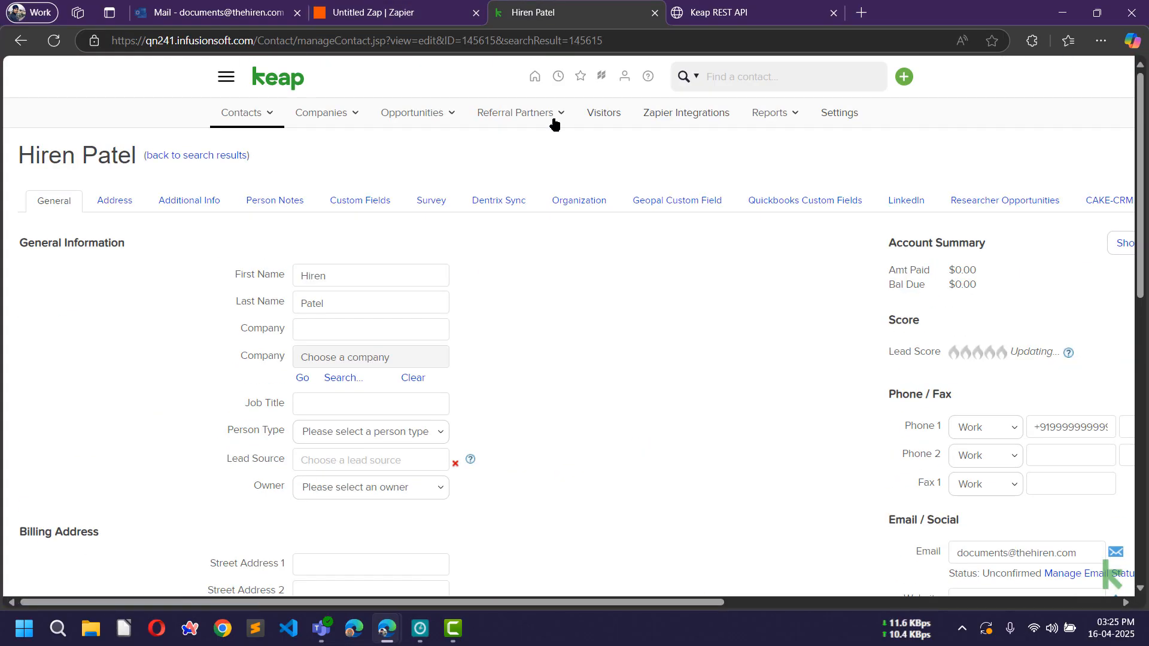
left_click(626, 76)
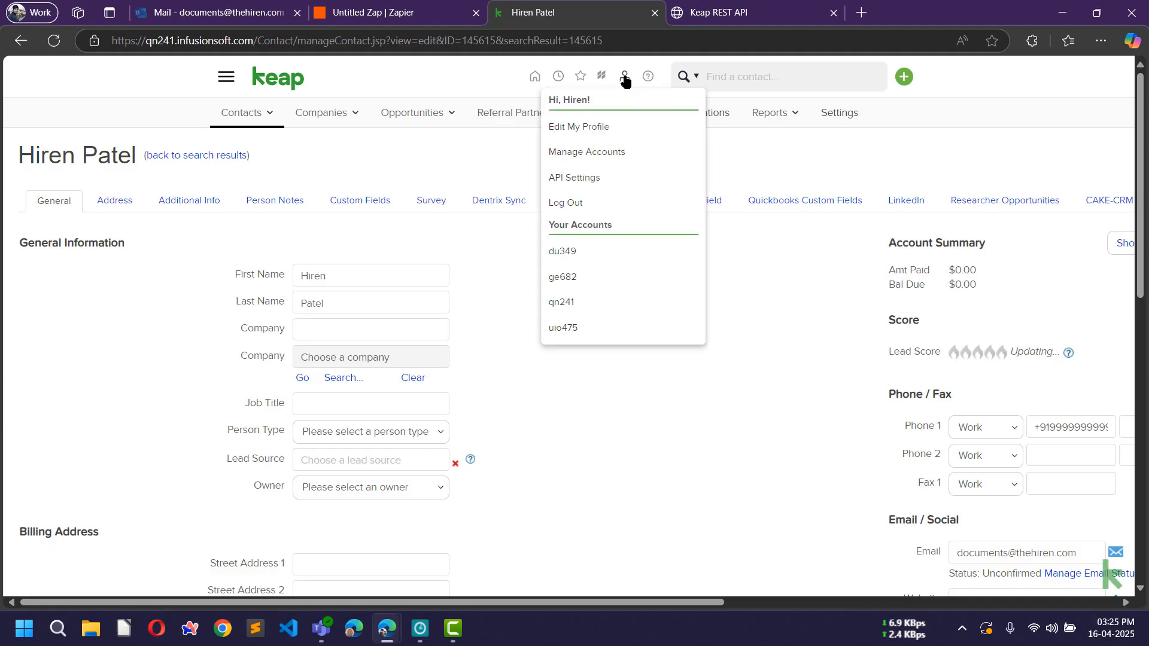
left_click(585, 180)
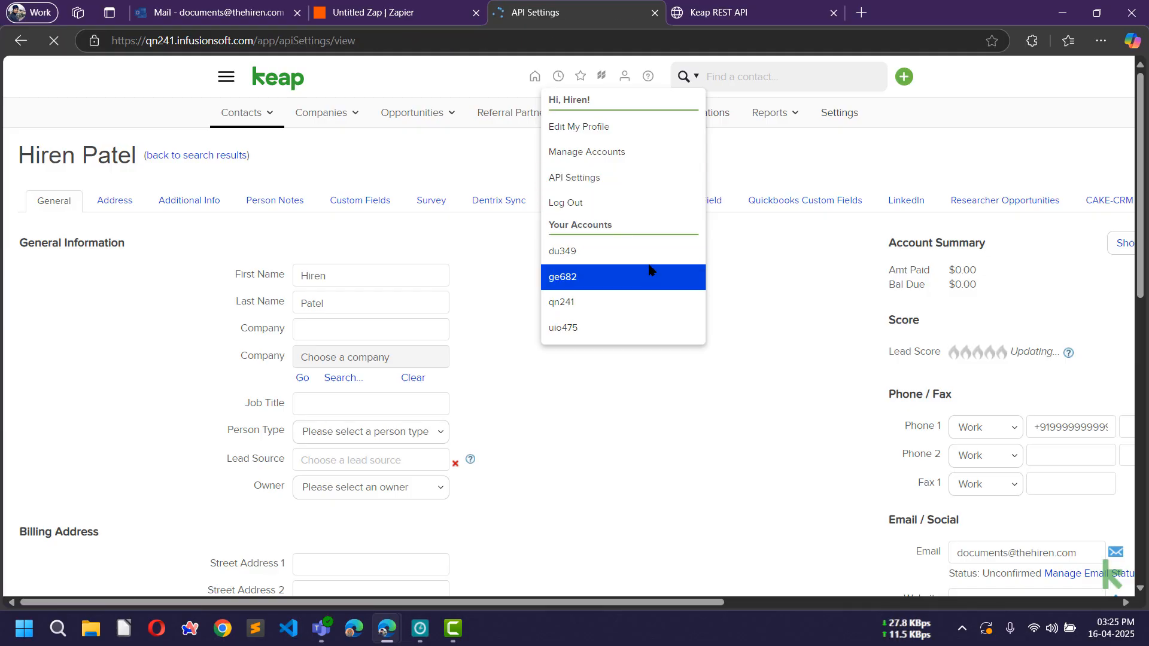
scroll(648, 269, "down", 5)
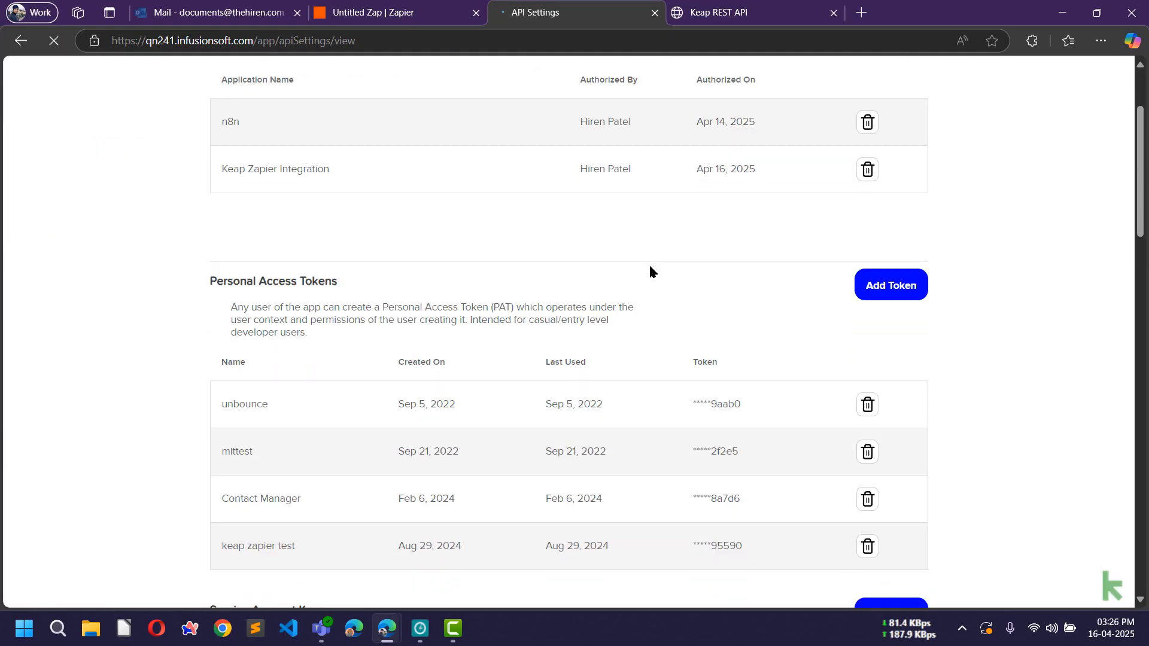
scroll(650, 270, "down", 3)
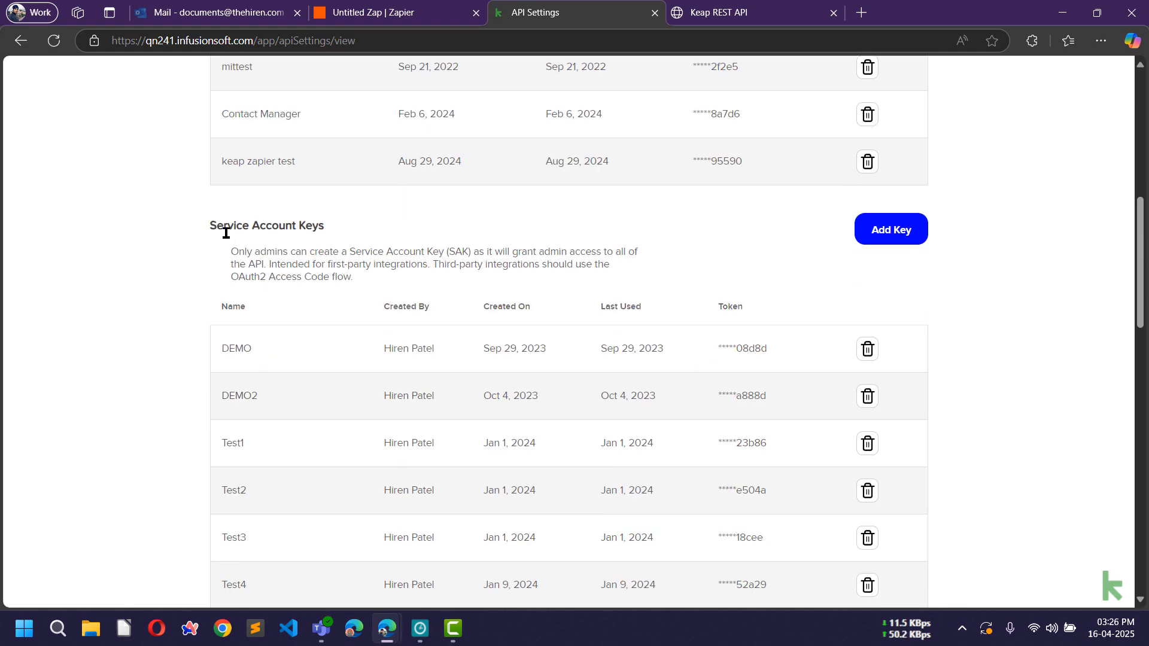
left_click_drag(209, 226, 329, 231)
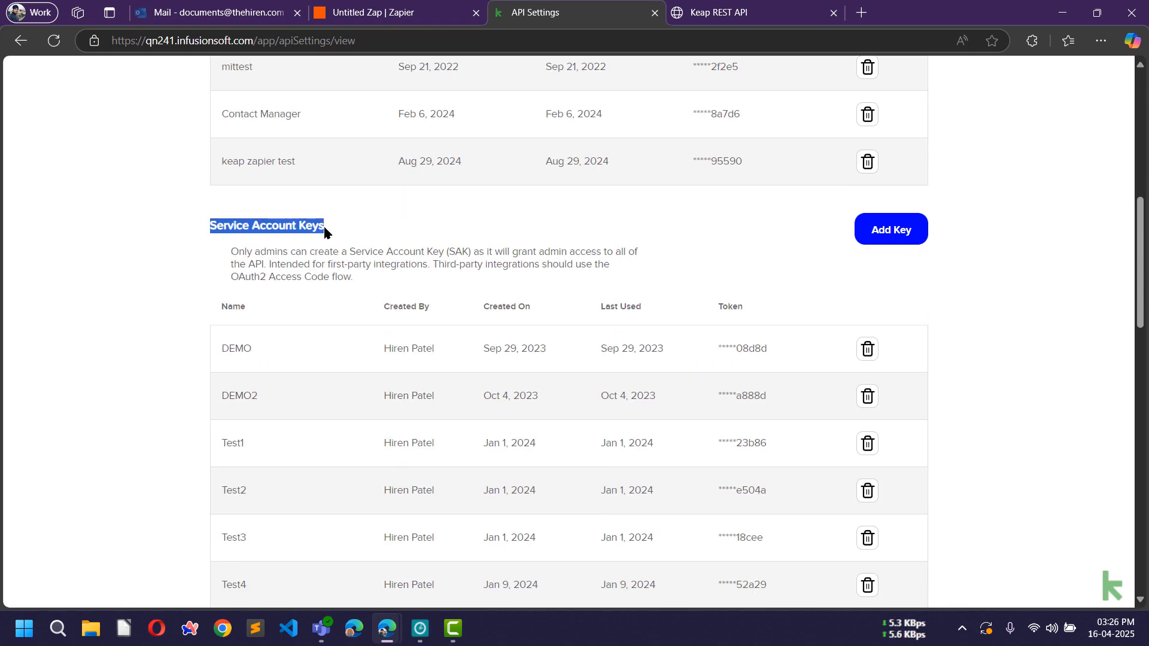
left_click(310, 258)
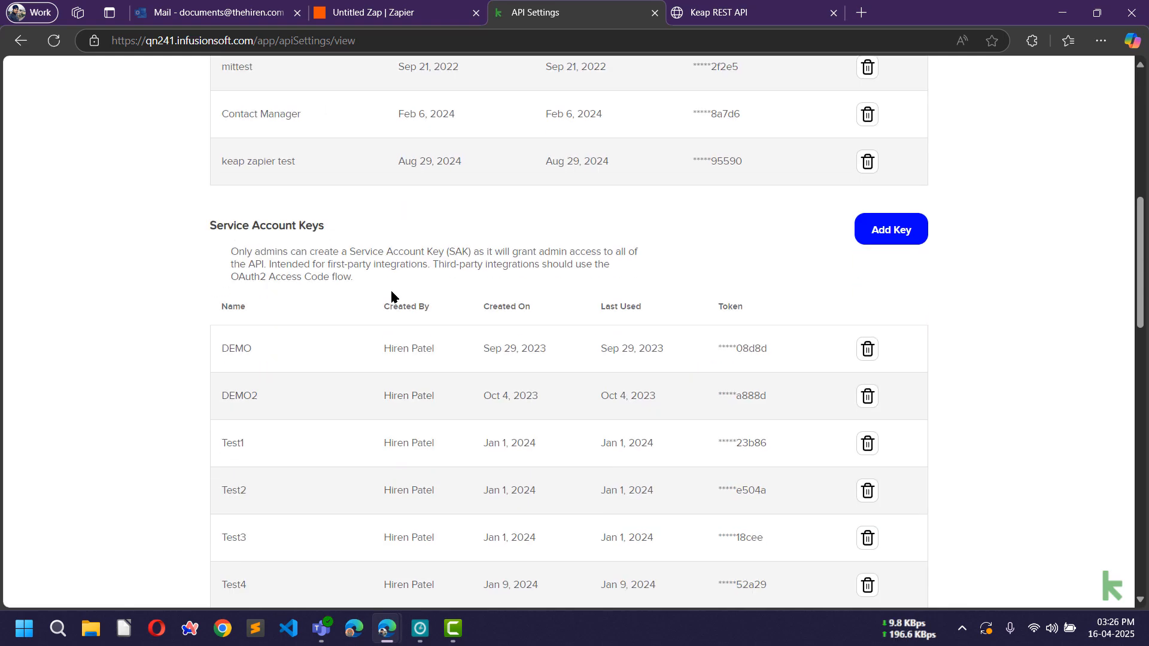
Step: Create and authorize a new service account key named For Zapier Demo
left_click(893, 234)
left_click(492, 320)
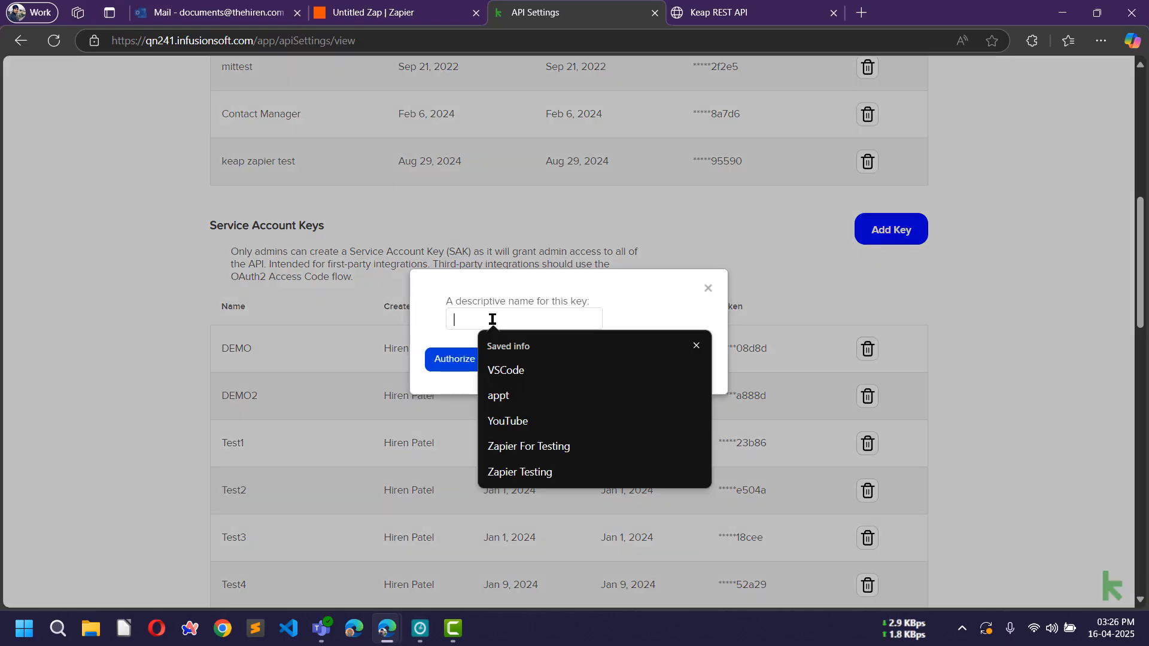
type("Zp")
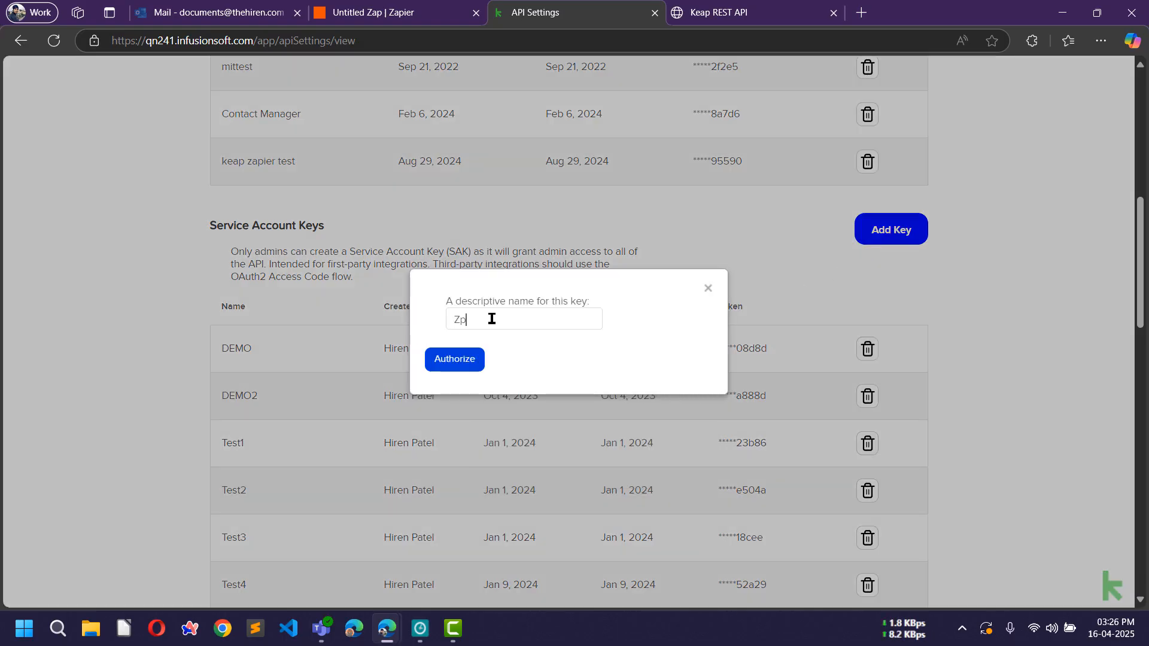
type("ed")
key("BackSpace")
key("BackSpace")
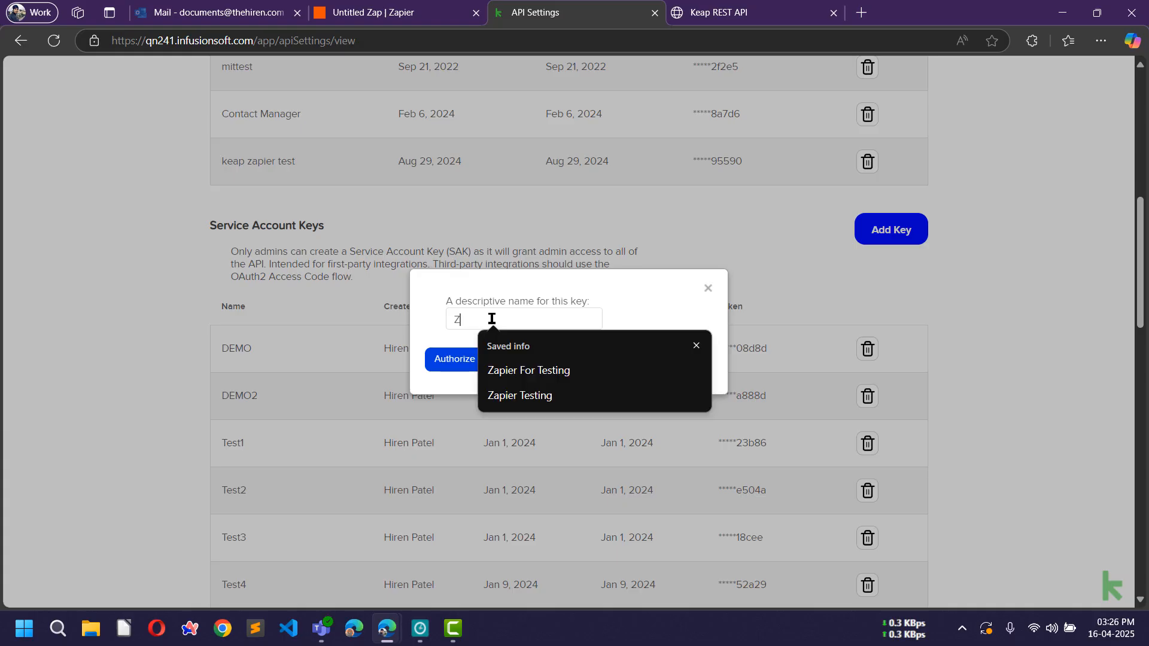
type("For Zap")
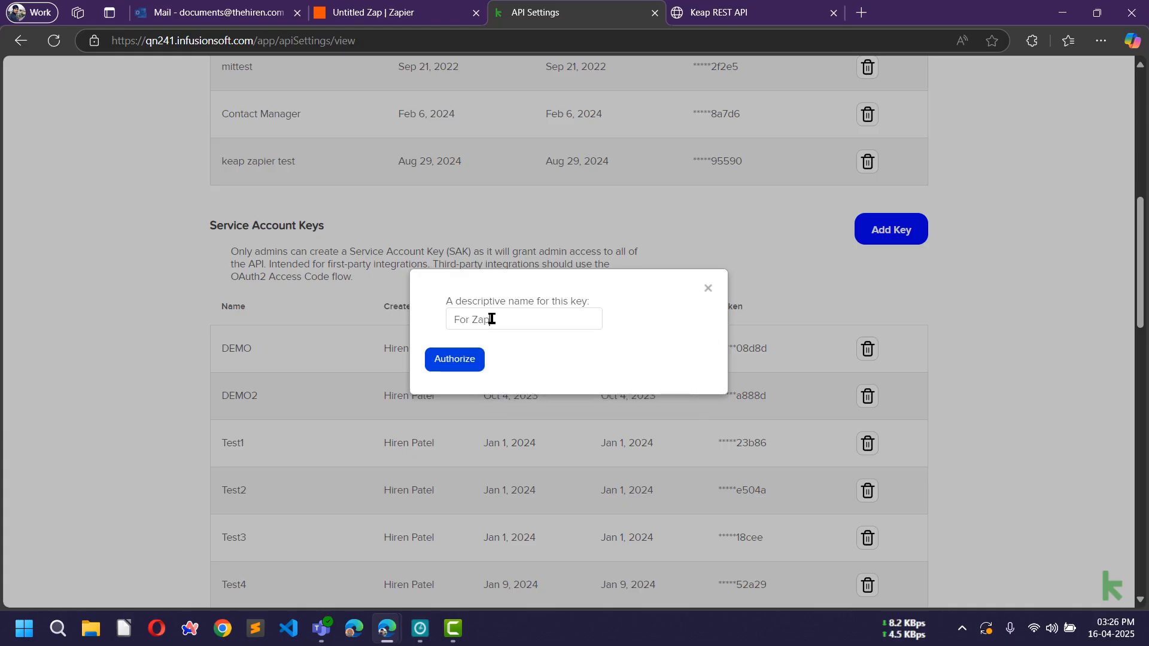
type("ier Demo")
left_click(449, 363)
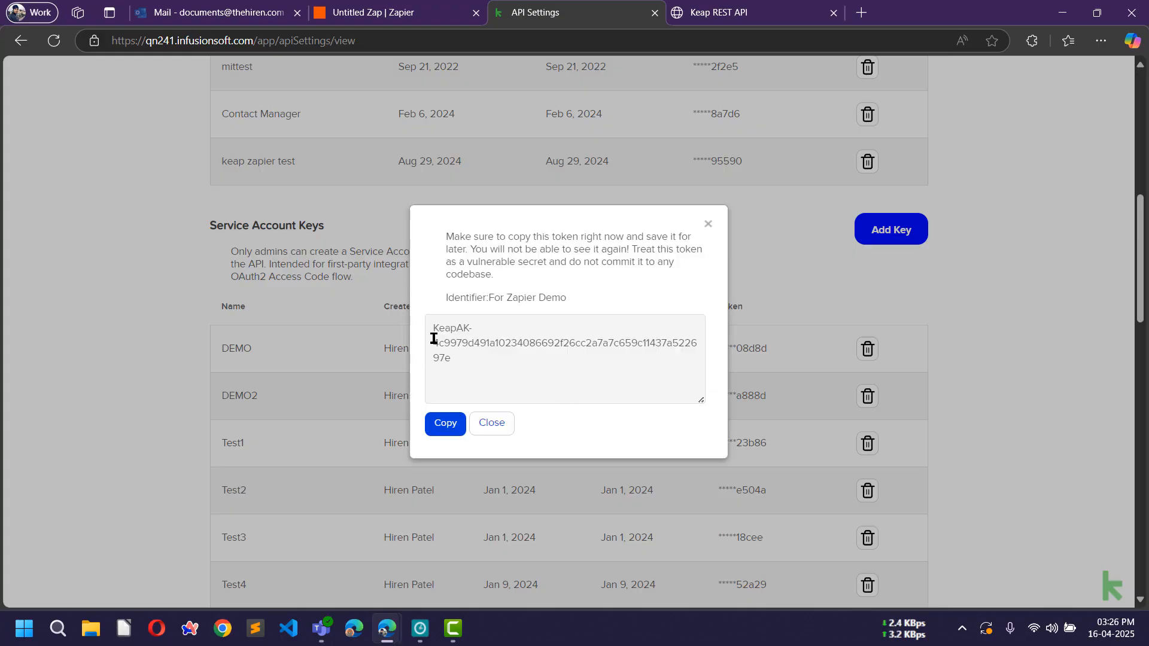
Step: Copy the new service account key and paste it as the X-Keap-API-Key header value in the Zap's custom request
left_click(446, 425)
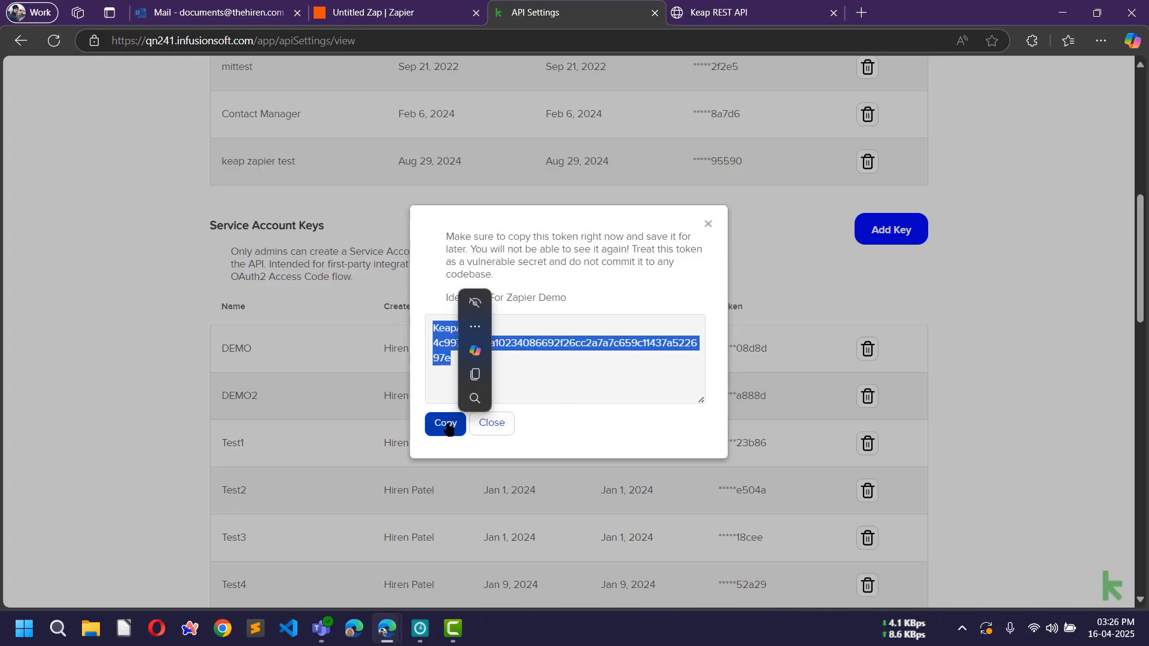
left_click(491, 424)
left_click(383, 14)
key("ctrl+v")
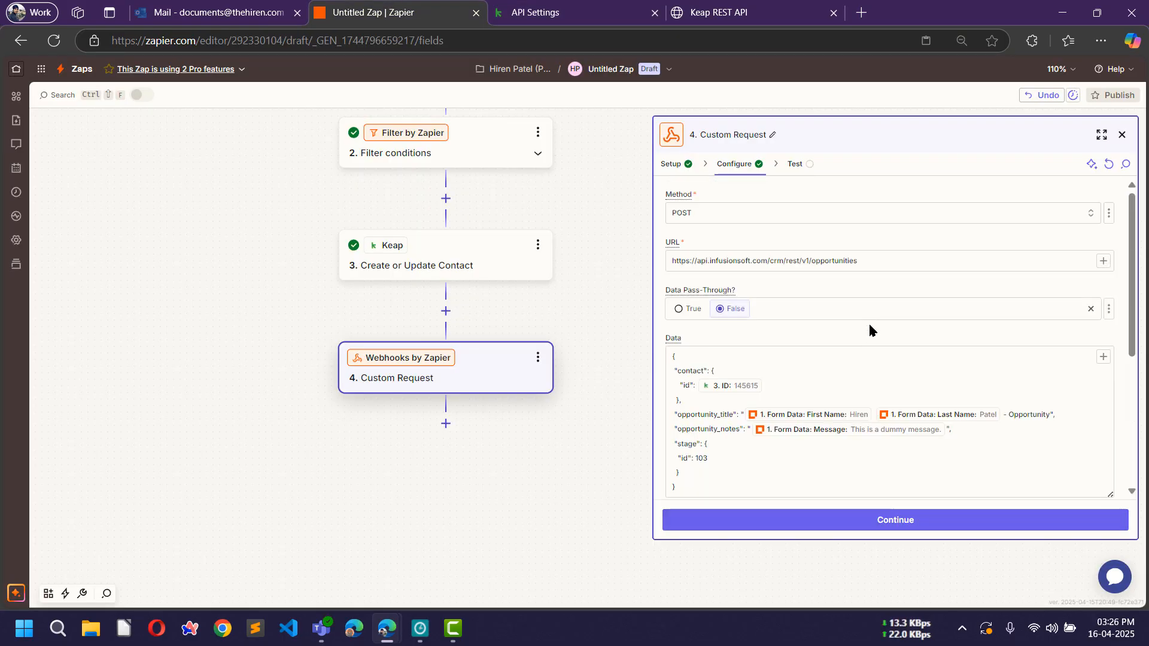
Step: Finish configuring the custom request, send a test request and review the returned opportunity data
left_click(898, 522)
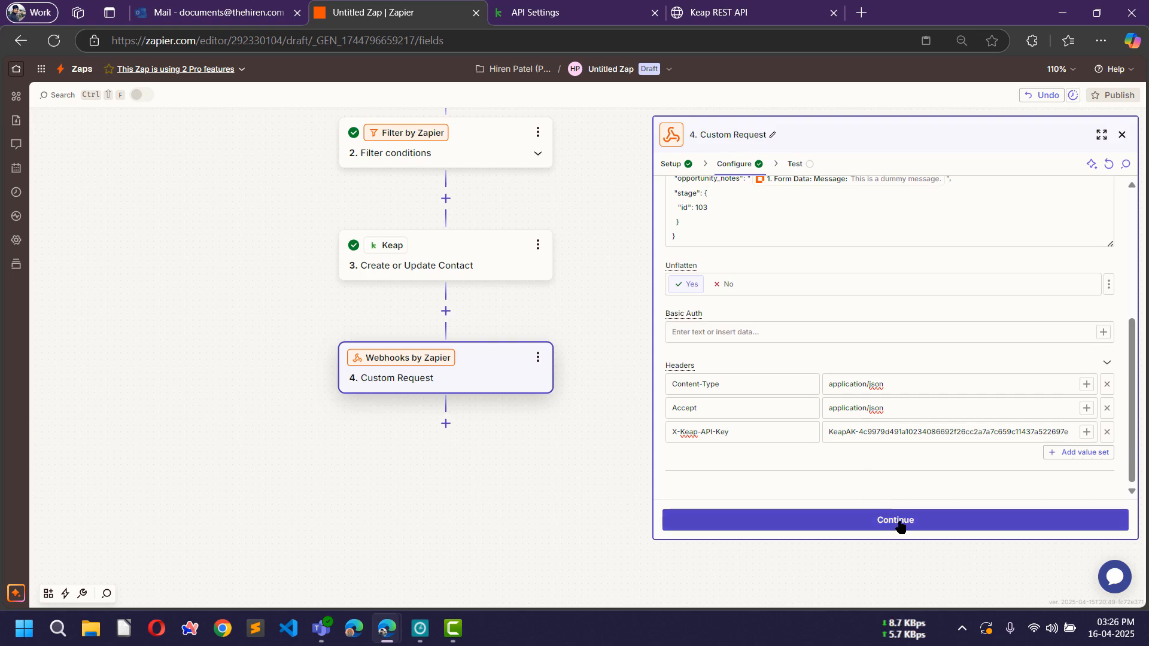
left_click(1014, 522)
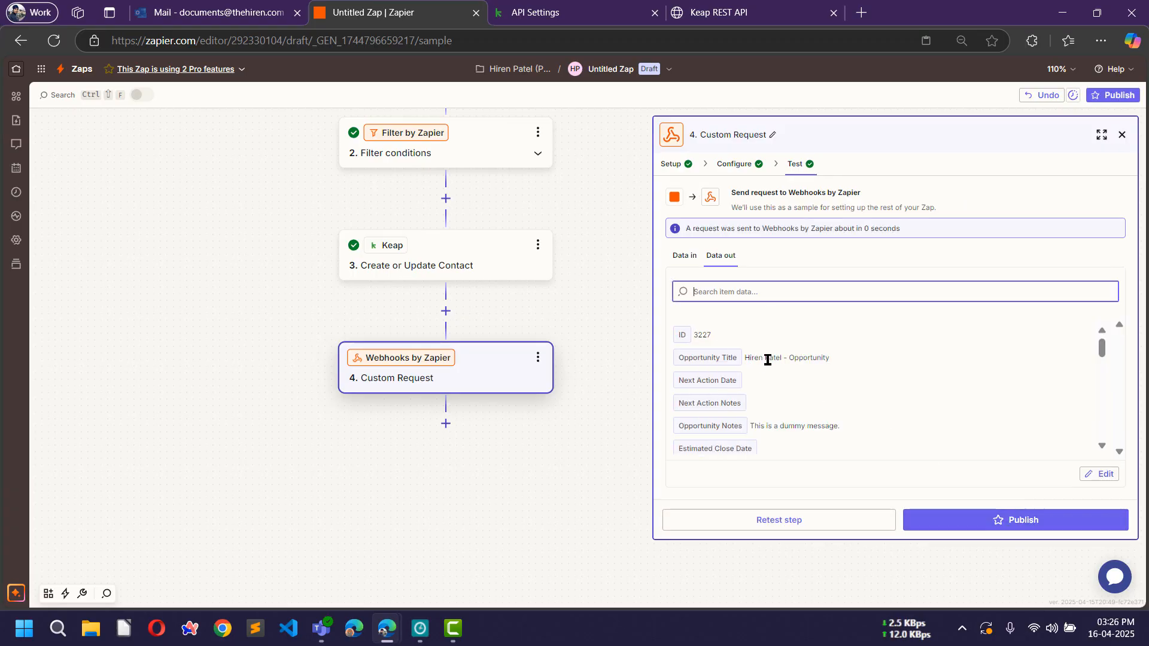
scroll(769, 362, "down", 5)
scroll(786, 378, "up", 5)
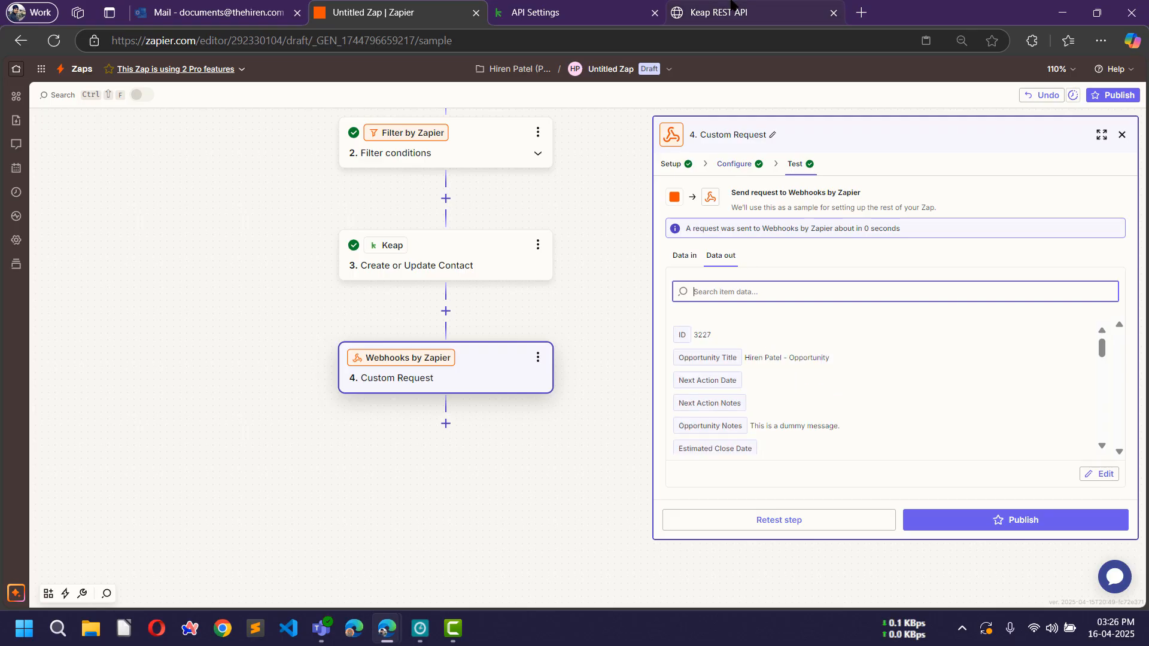
Step: Switch to Keap, search for the test contact by e-mail and open the contact record
left_click(592, 10)
scroll(770, 124, "up", 9)
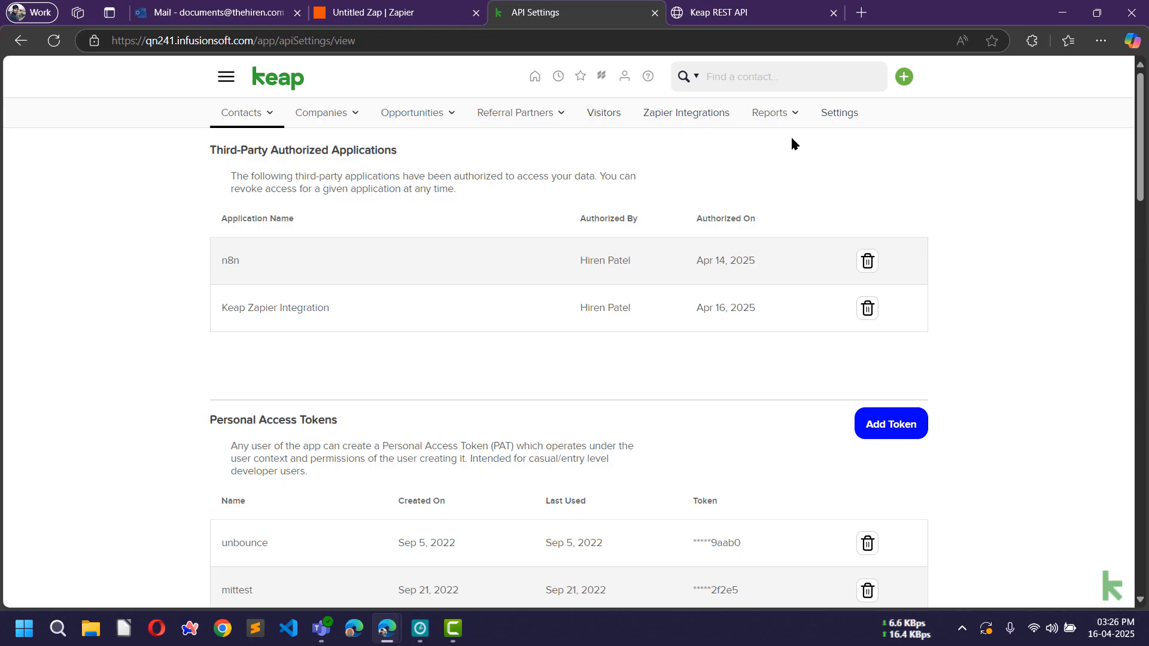
left_click(765, 66)
type("docume")
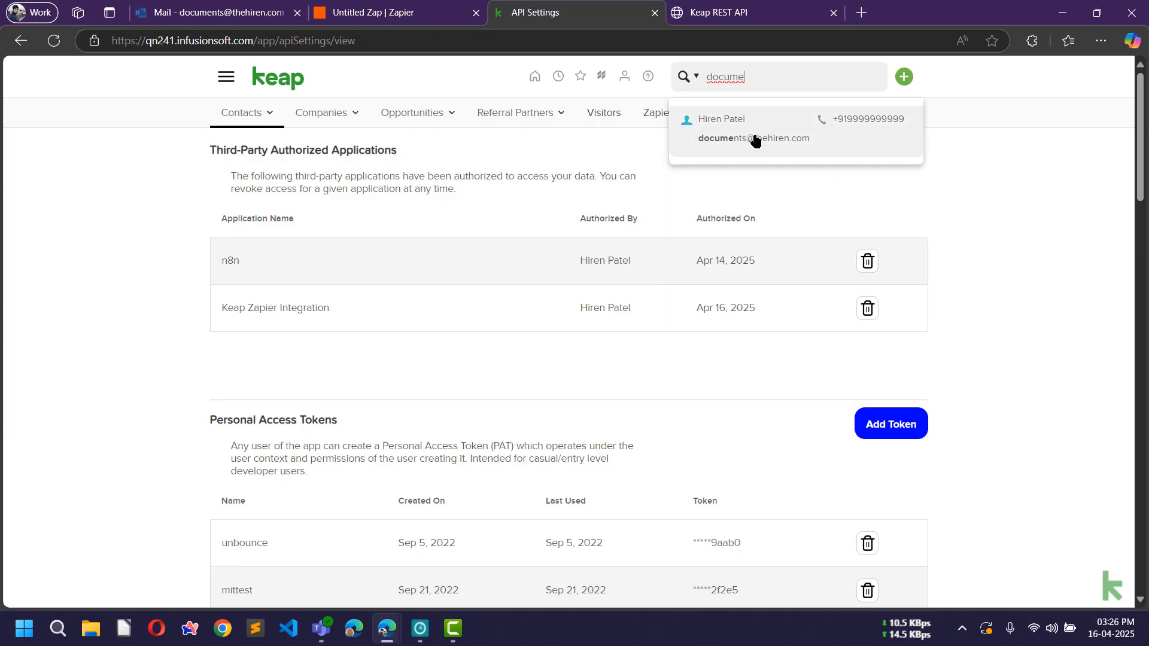
left_click(740, 141)
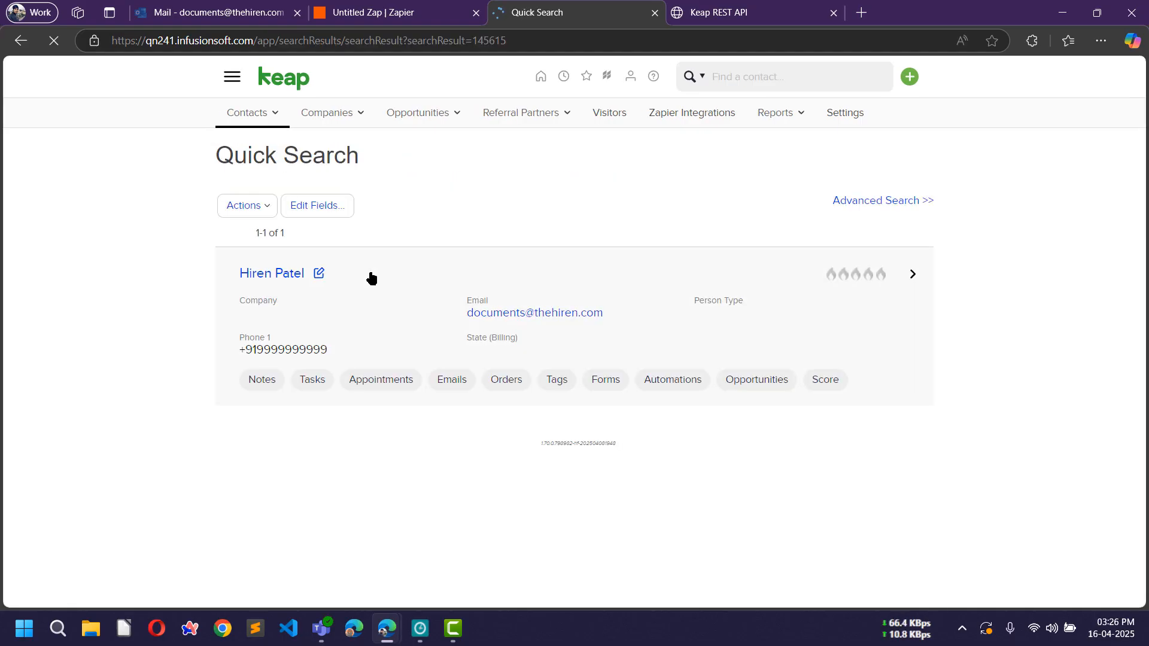
left_click(488, 273)
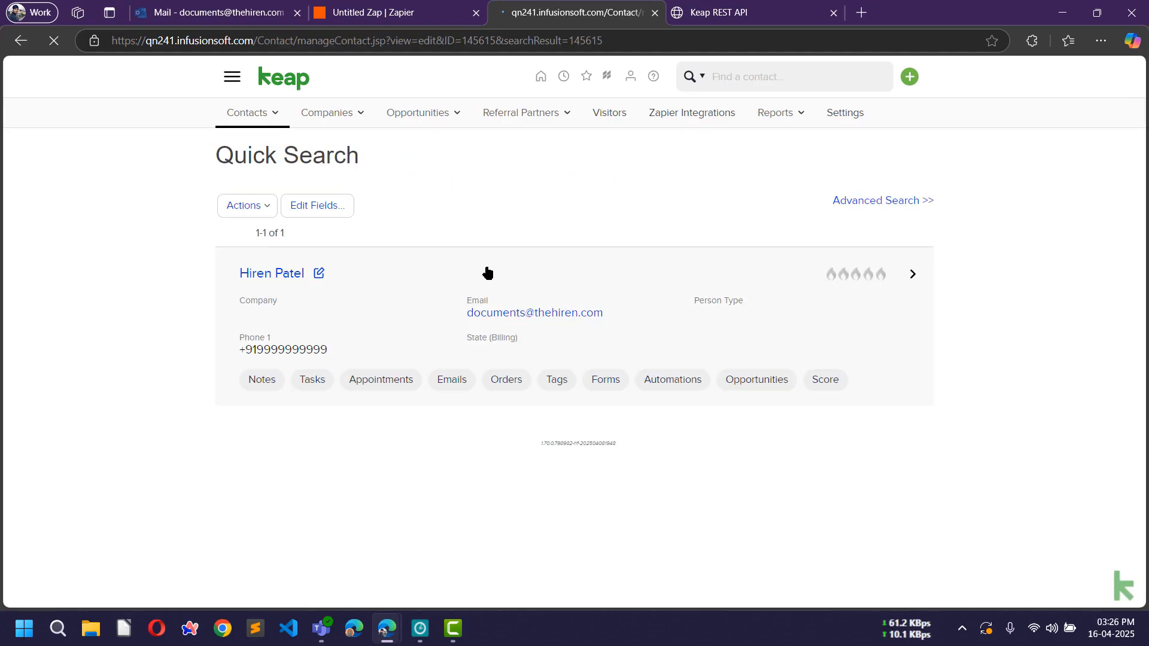
Step: Show the contact's opportunities and check the listed opportunity's name, rep and stage
scroll(494, 273, "down", 4)
scroll(497, 267, "down", 8)
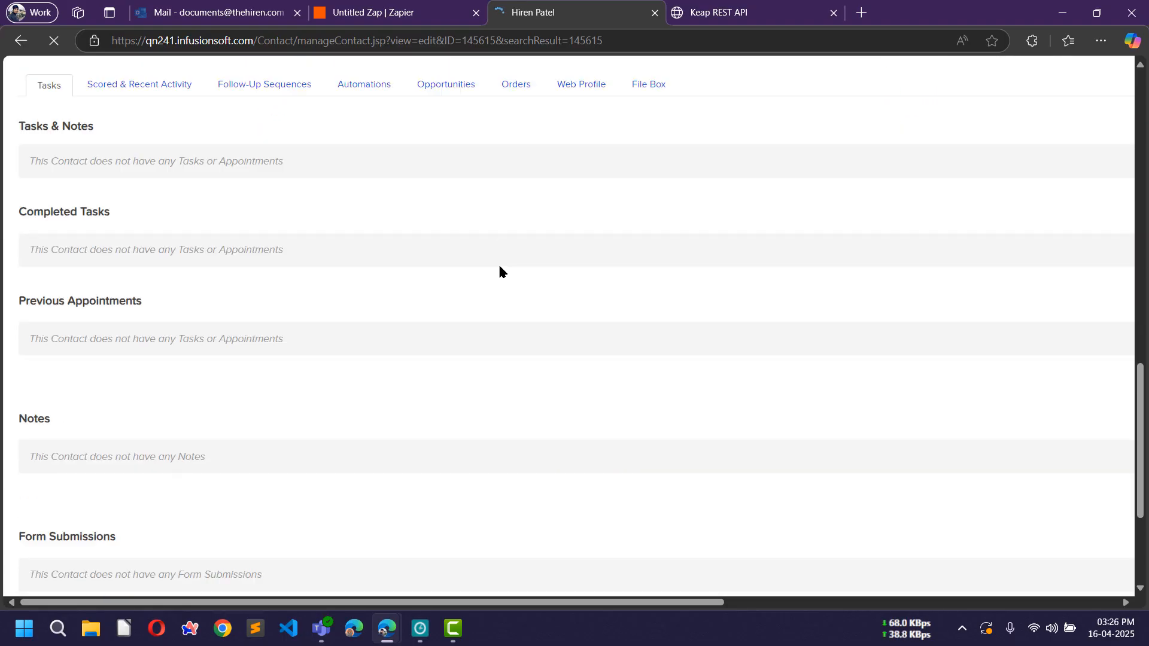
scroll(498, 264, "up", 2)
left_click(449, 281)
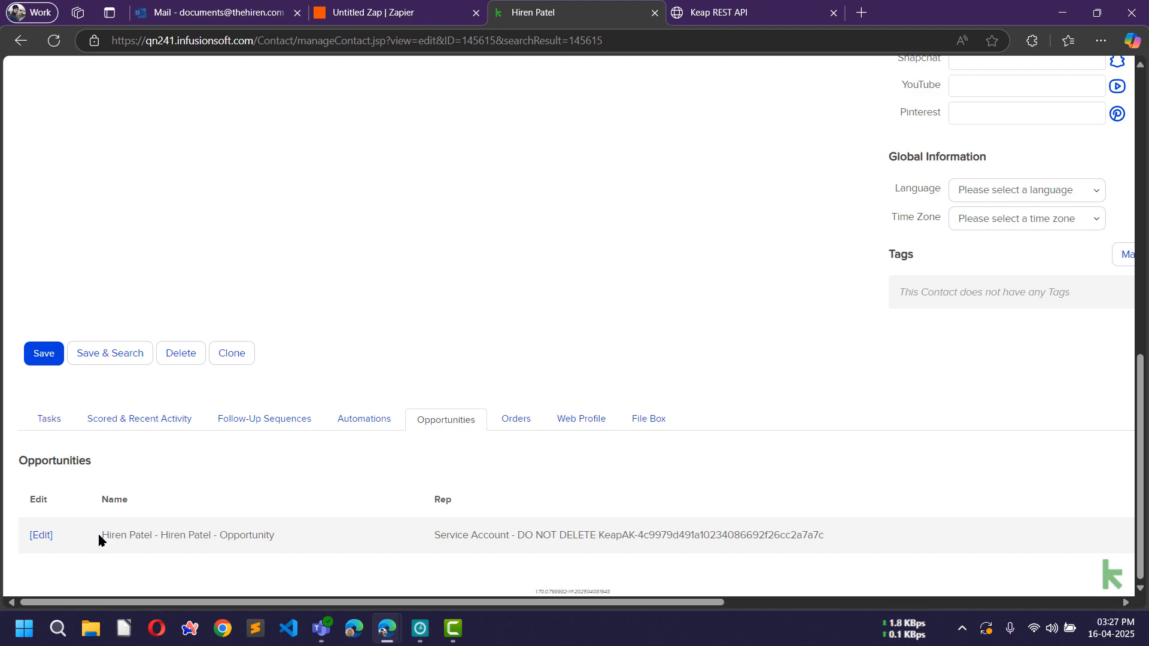
left_click_drag(106, 537, 305, 548)
left_click(300, 561)
scroll(644, 480, "right", 10)
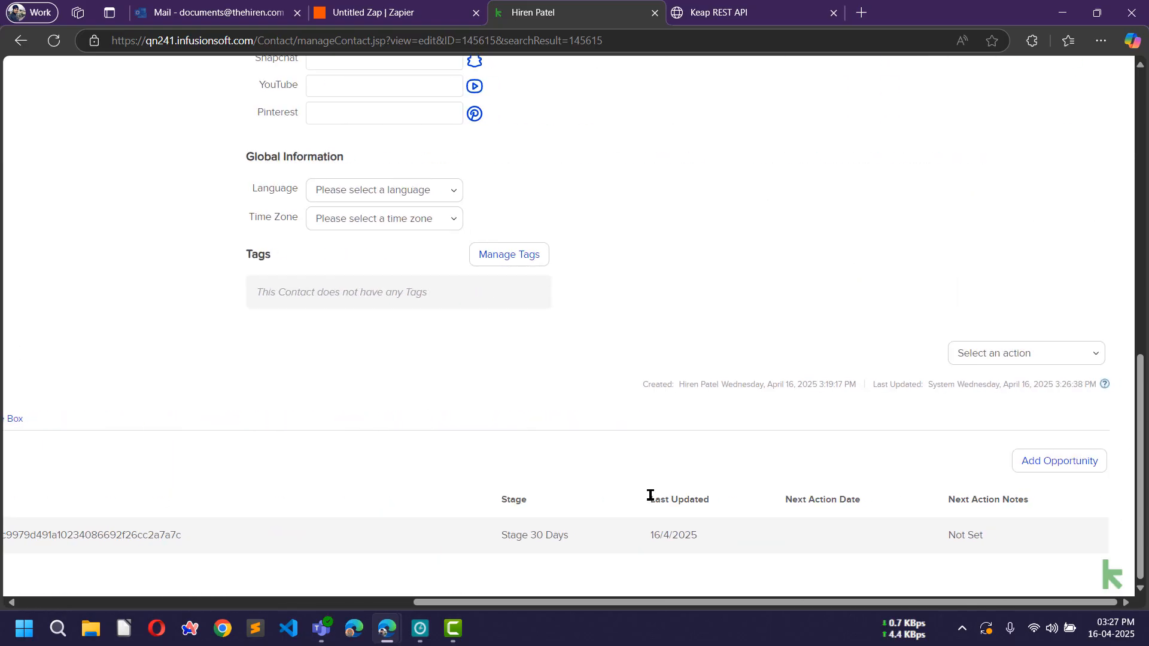
scroll(649, 496, "left", 10)
scroll(423, 532, "left", 1)
Step: Open the contact's opportunity, check its sales stage and opportunity notes, and return to the Zap
left_click(35, 538)
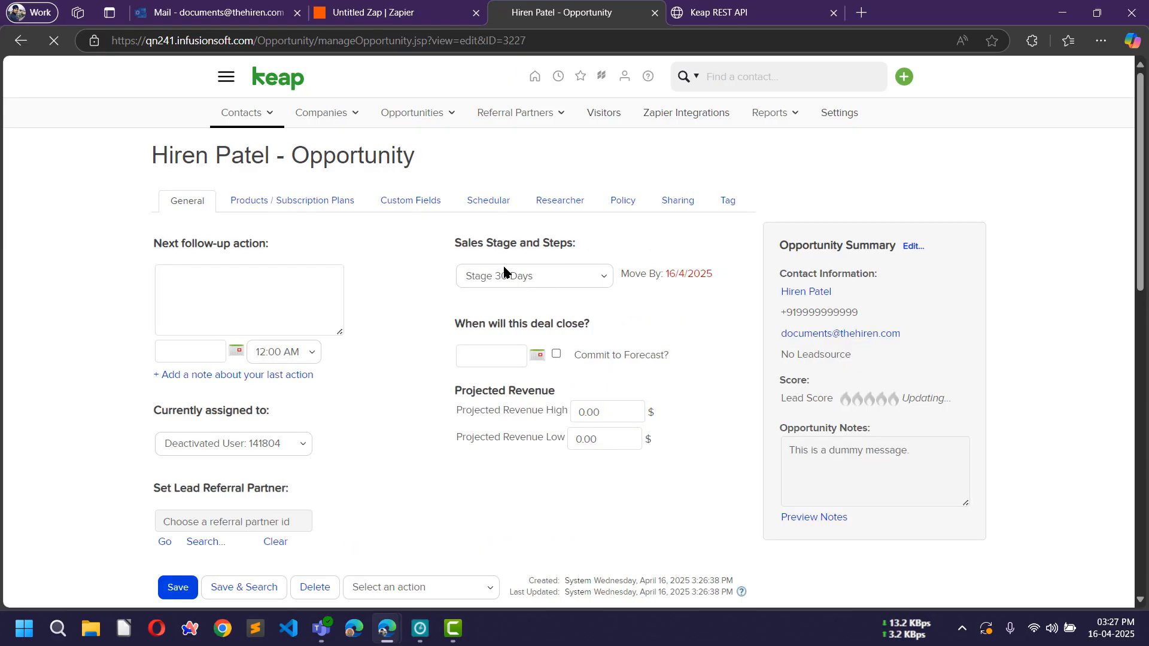
left_click(543, 277)
left_click(408, 307)
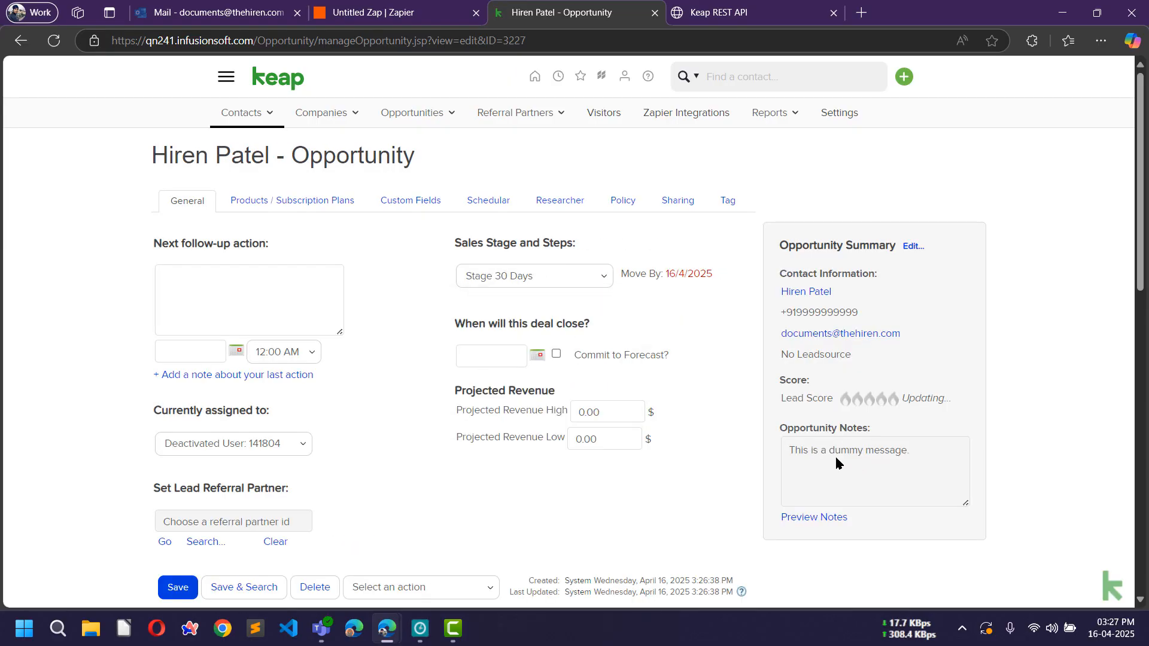
left_click_drag(791, 455, 931, 454)
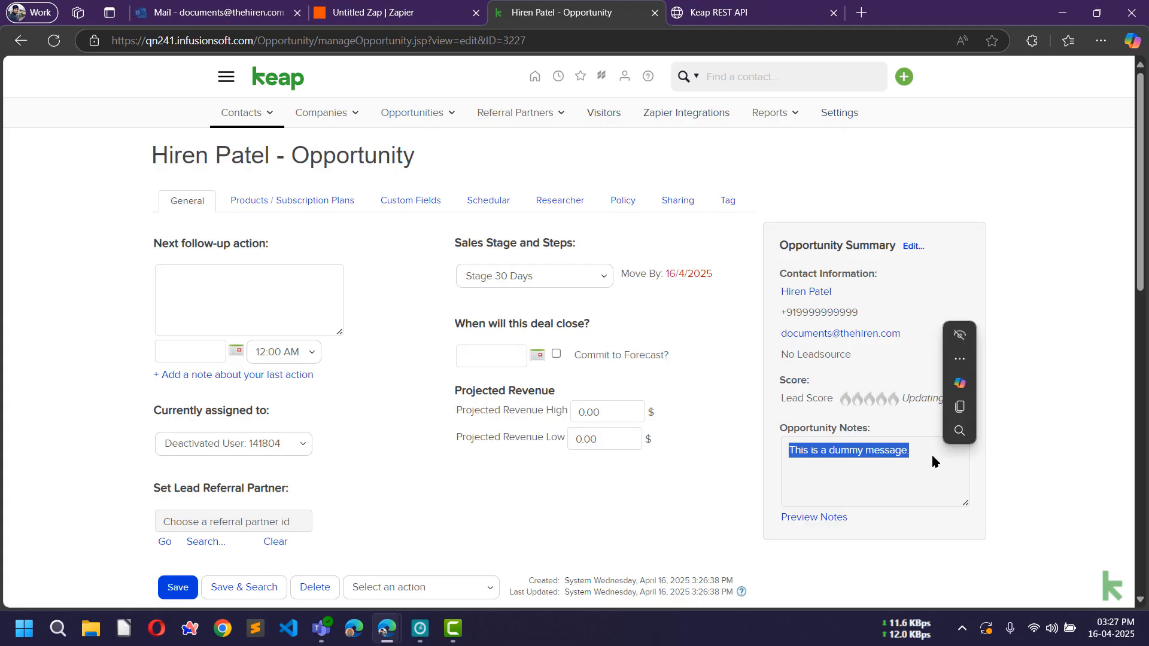
left_click(677, 488)
scroll(683, 482, "down", 5)
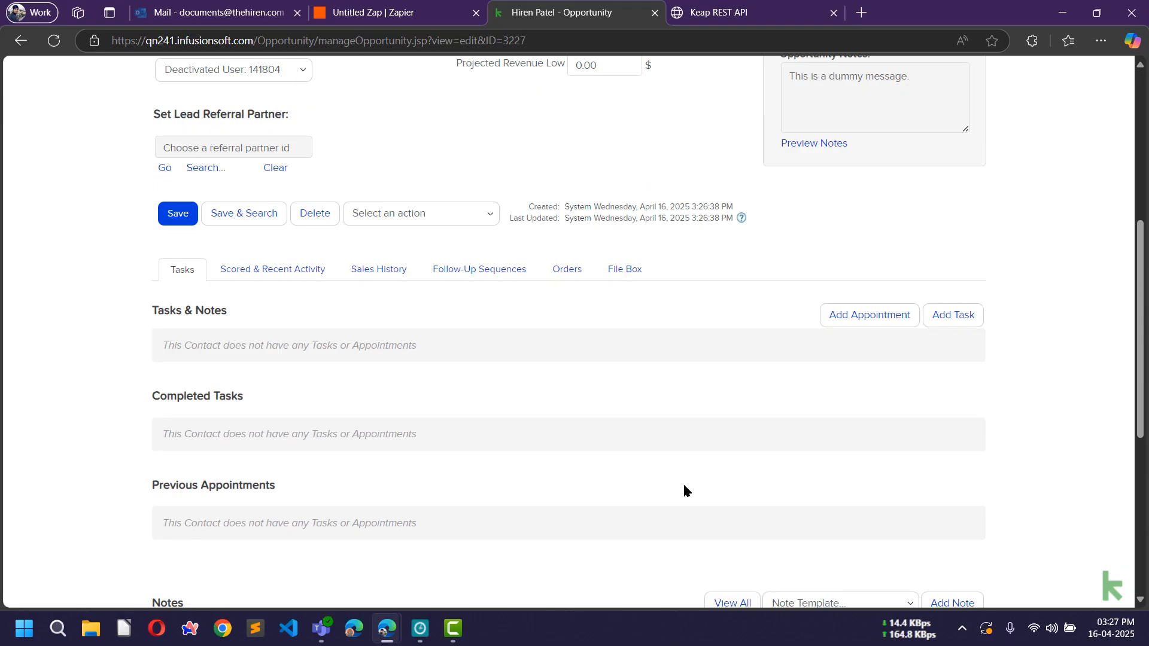
scroll(690, 478, "up", 5)
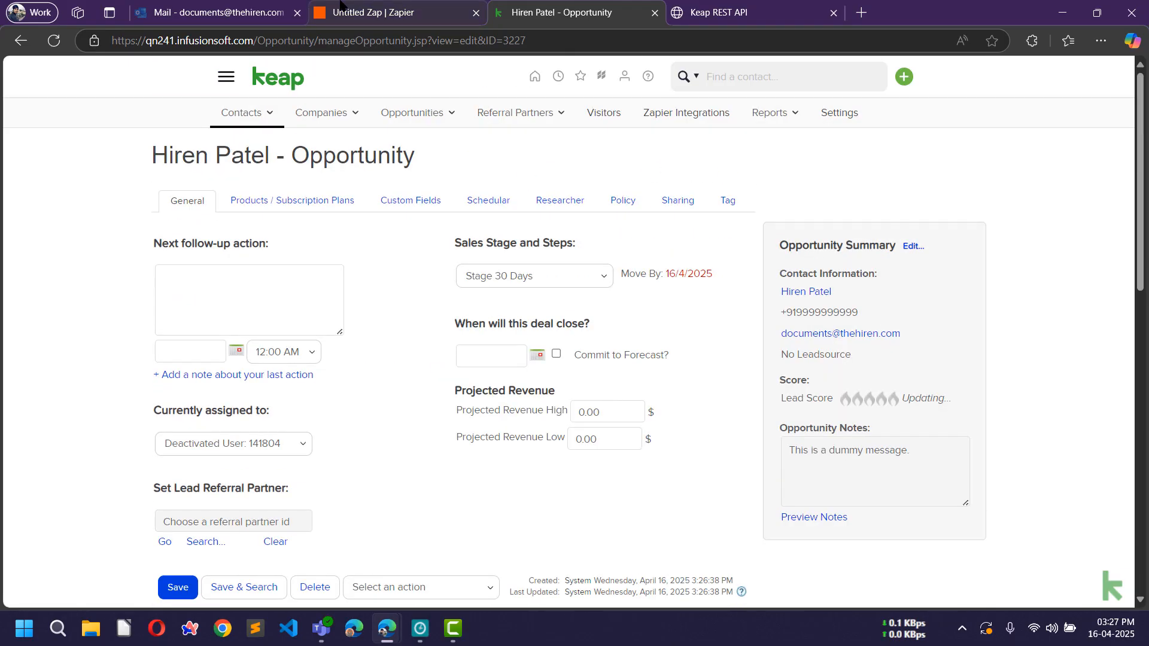
left_click(383, 12)
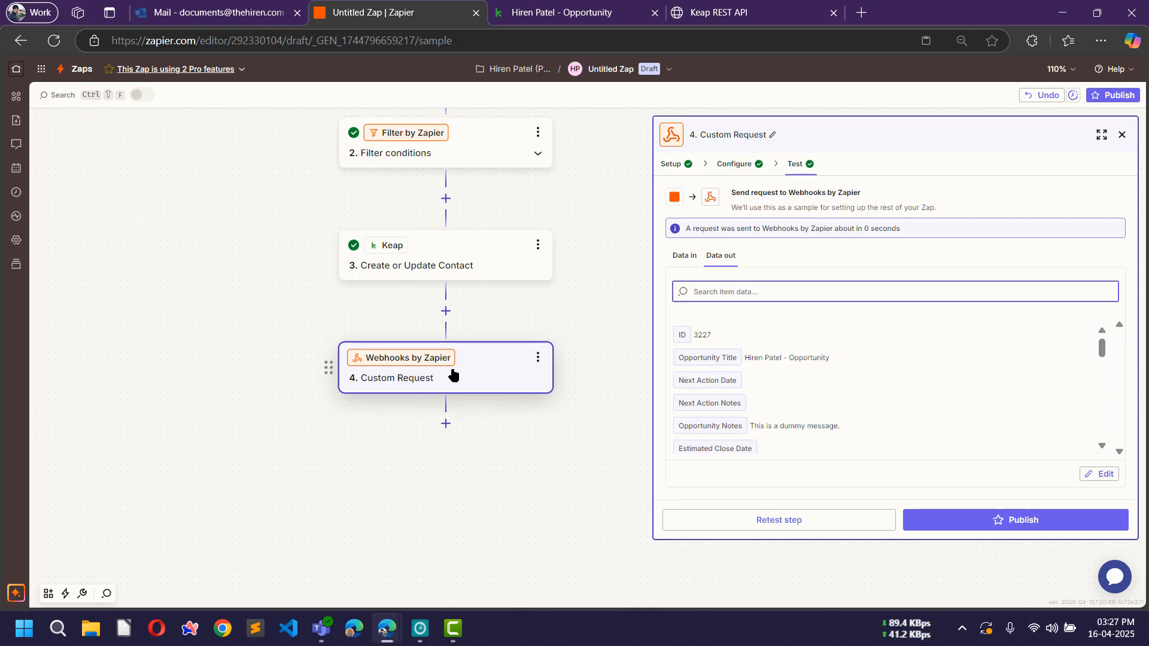